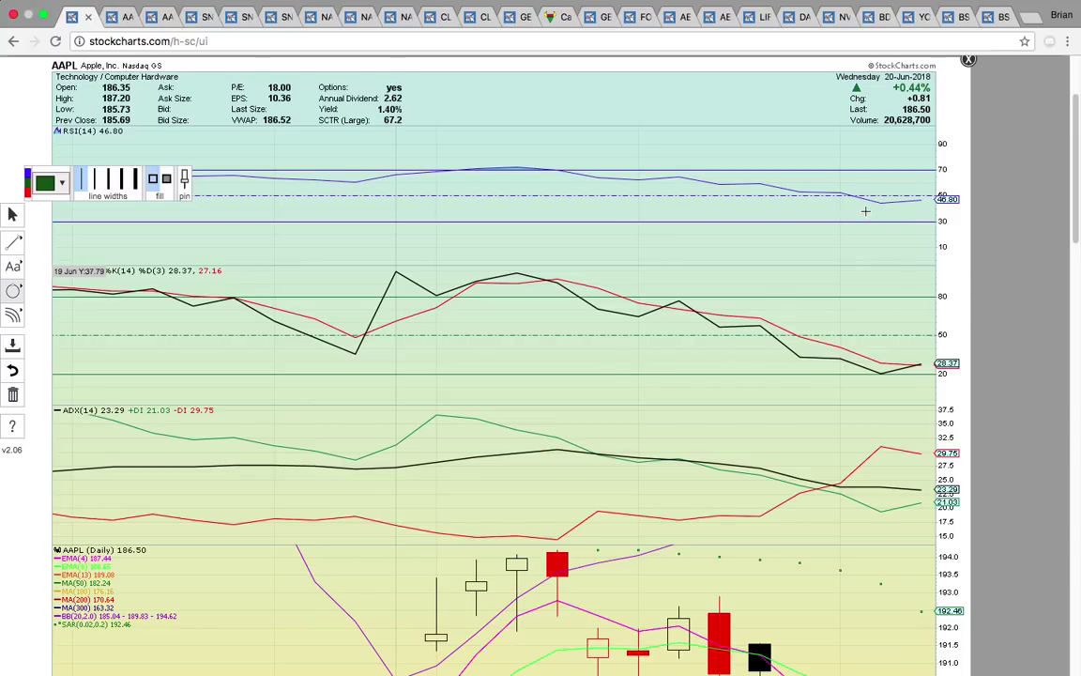
# - On the daily AAPL chart, circle the gap edges at the 18 June low and 19 June high, the 20 June high and the EMA(4) label
pyautogui.scroll(-1, 932, 294)
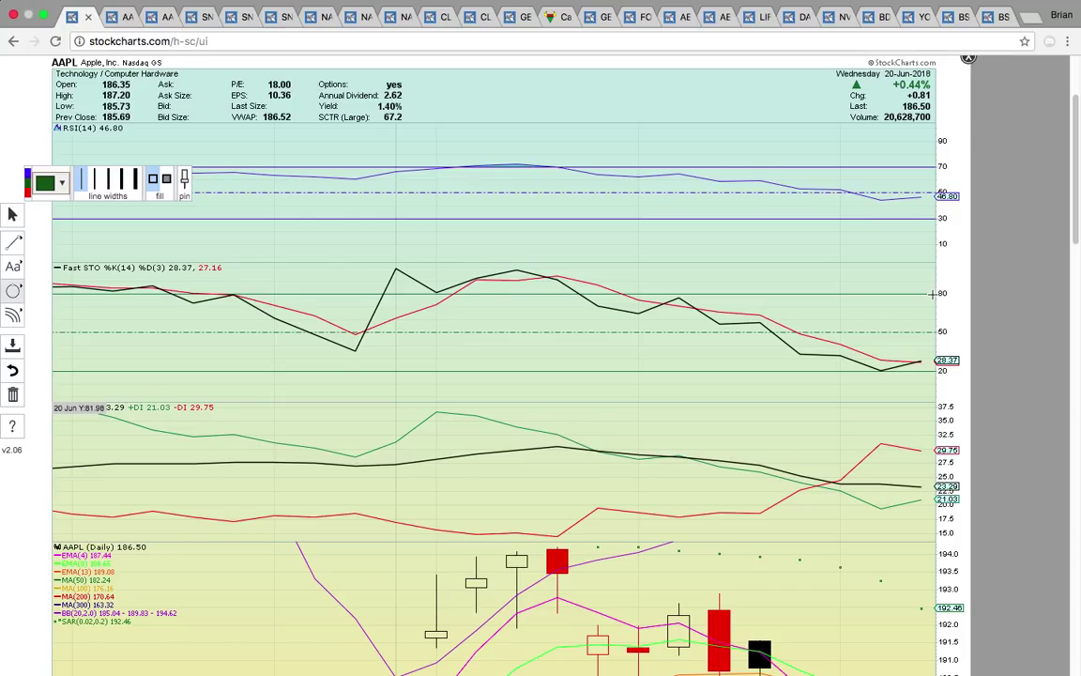
pyautogui.scroll(-10, 931, 294)
pyautogui.scroll(1, 830, 251)
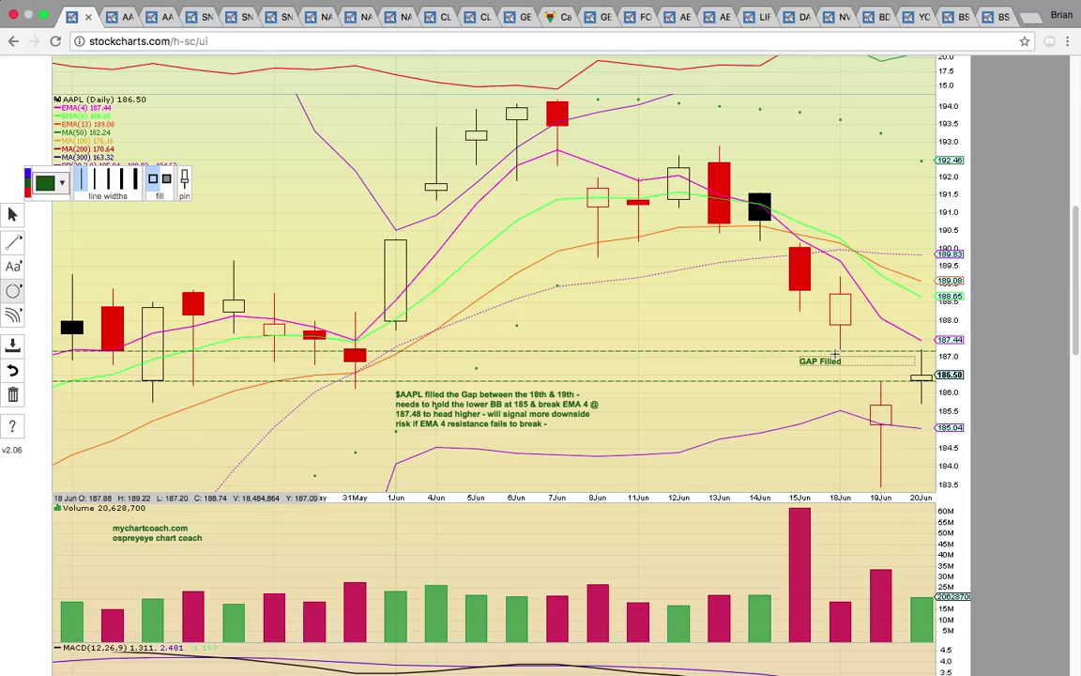
pyautogui.click(836, 349)
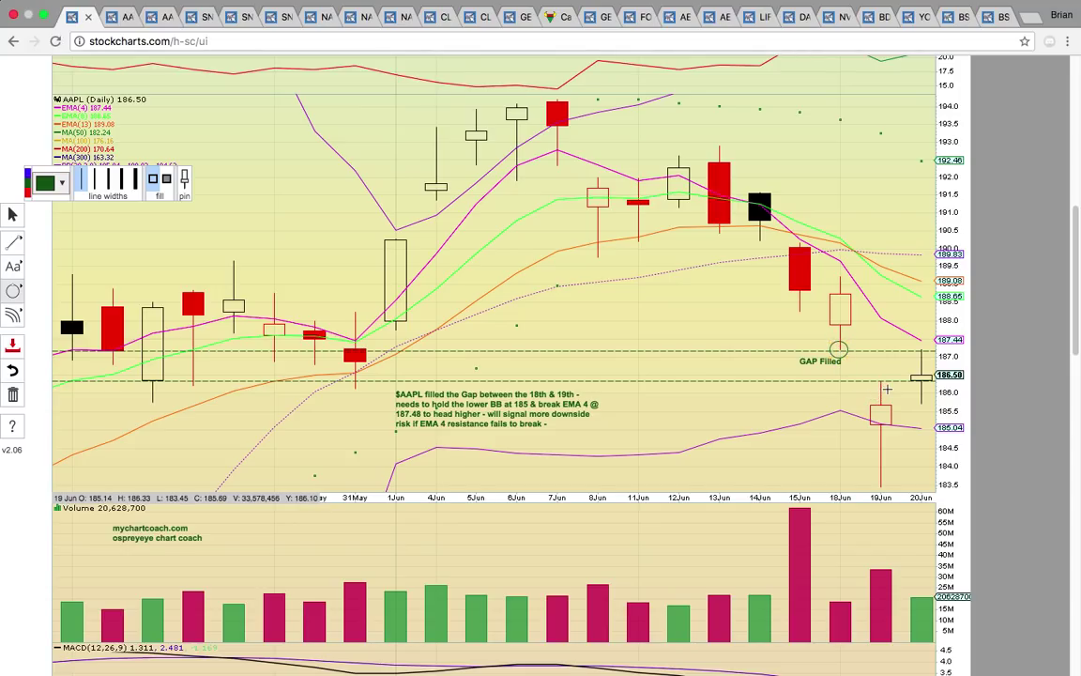
pyautogui.click(878, 382)
pyautogui.click(919, 350)
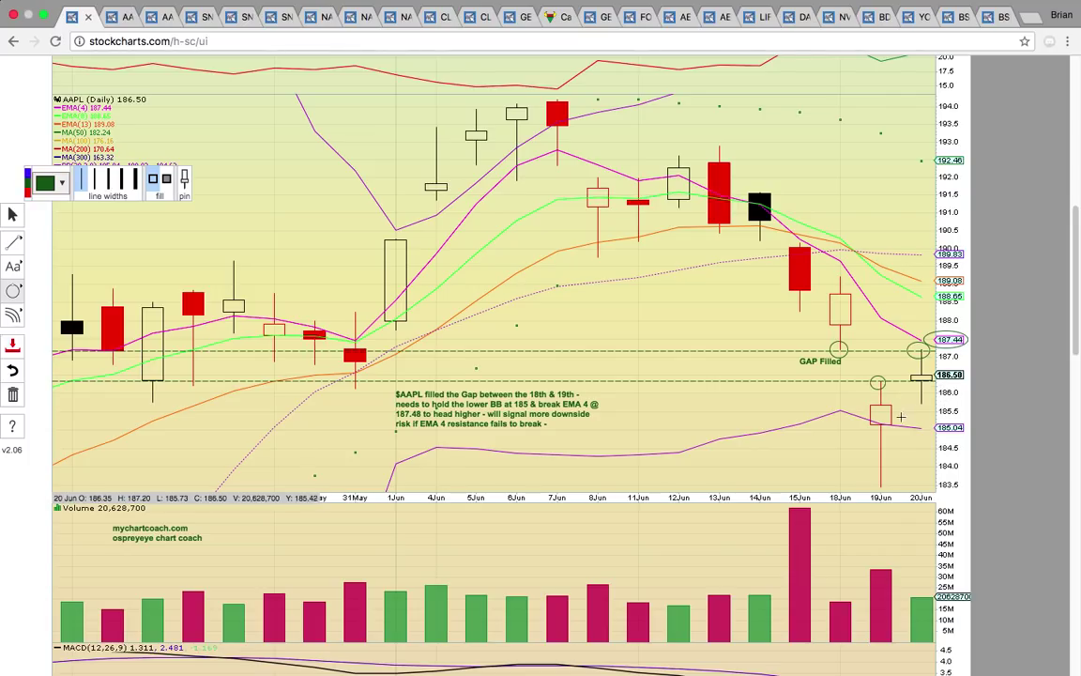
# - Circle the 19 June candle at the lower Bollinger Band and the 6–7 June peak candles
pyautogui.moveTo(854, 400); pyautogui.dragTo(905, 434)
pyautogui.moveTo(597, 128); pyautogui.dragTo(490, 95)
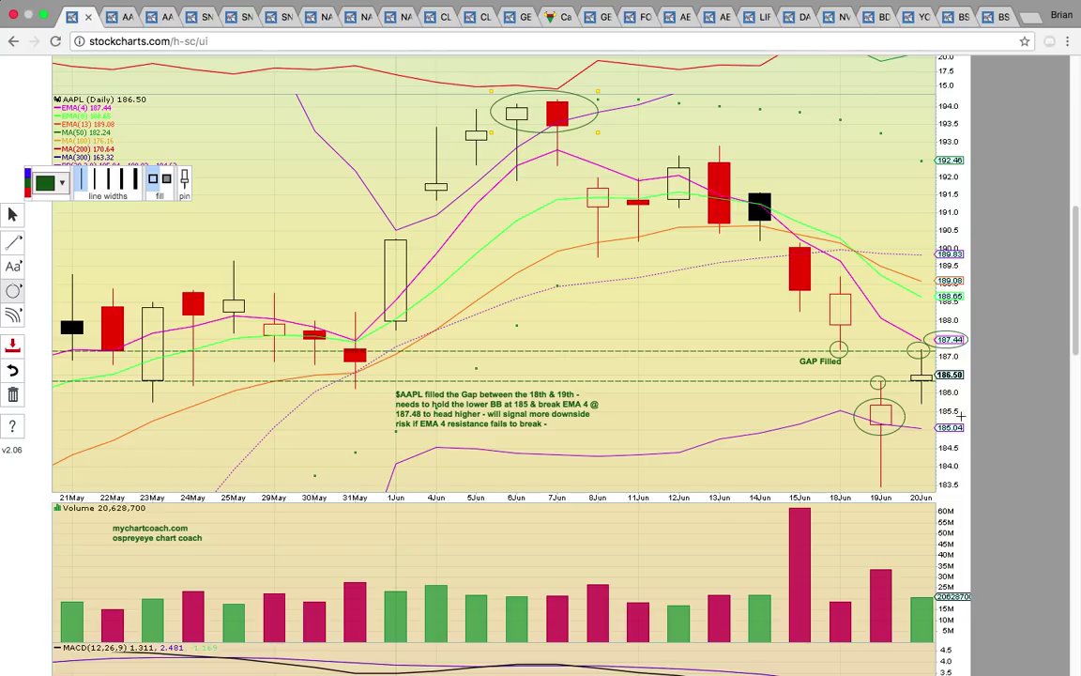
# - Open the longer-range daily AAPL chart and circle the MA(50) price label and the 15 June candle
pyautogui.click(120, 17)
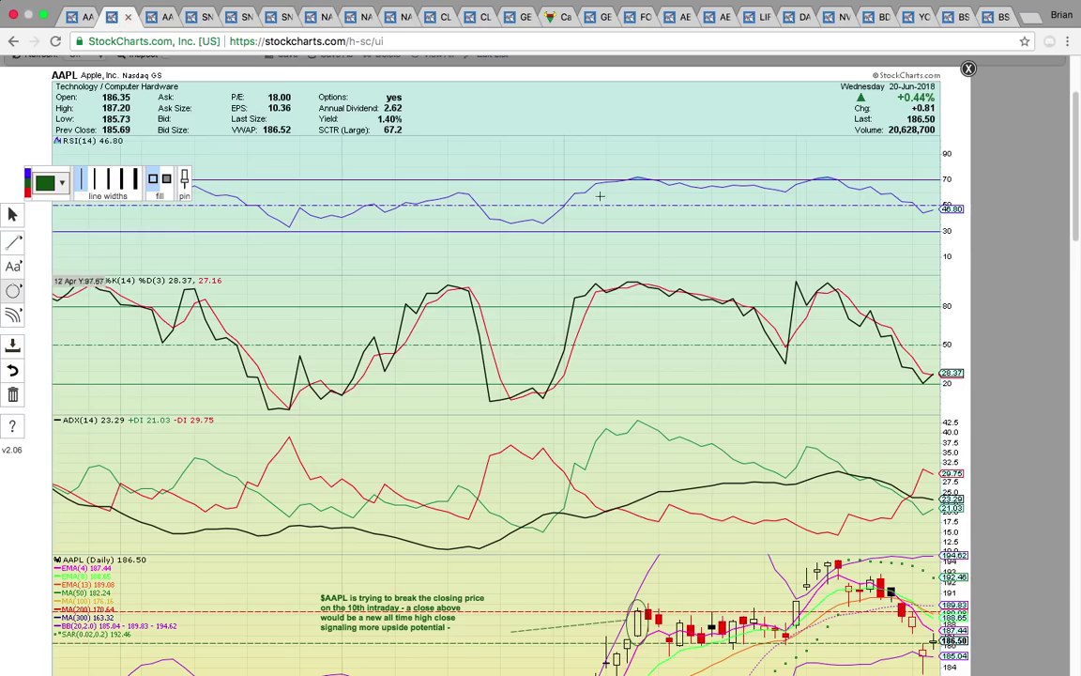
pyautogui.scroll(-2, 682, 255)
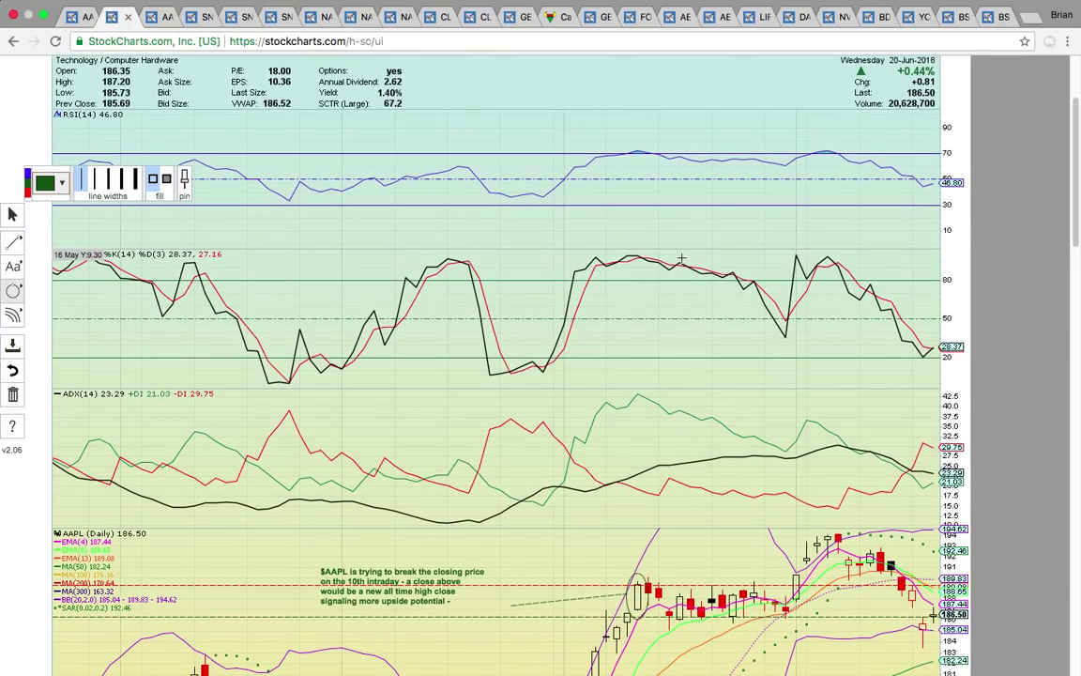
pyautogui.scroll(-5, 681, 256)
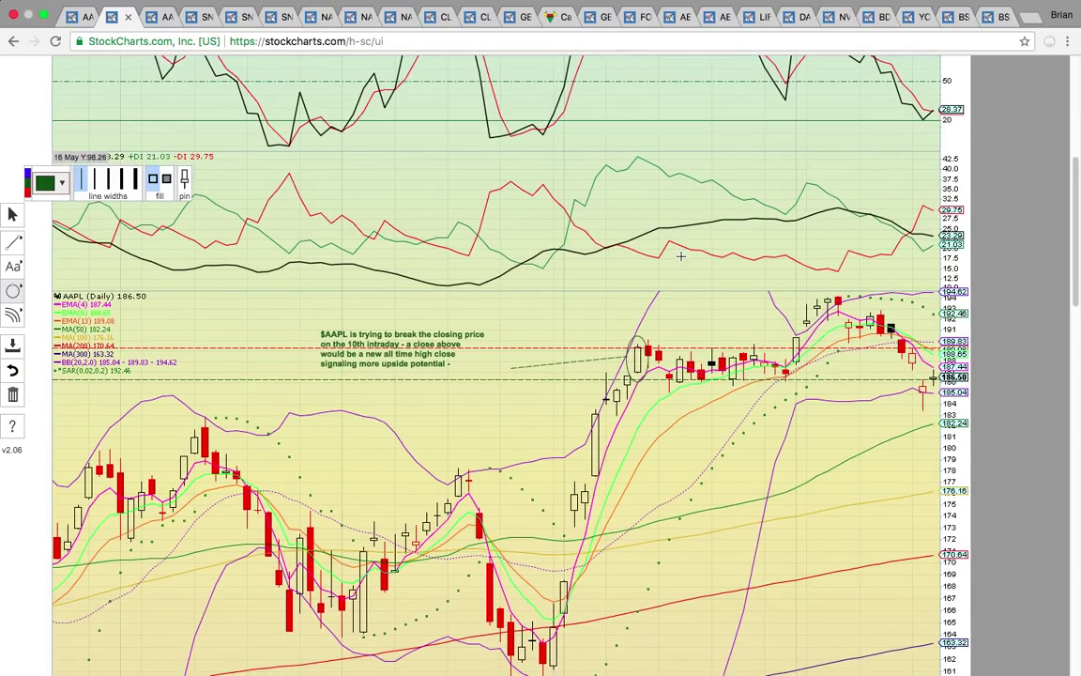
pyautogui.scroll(-2, 682, 255)
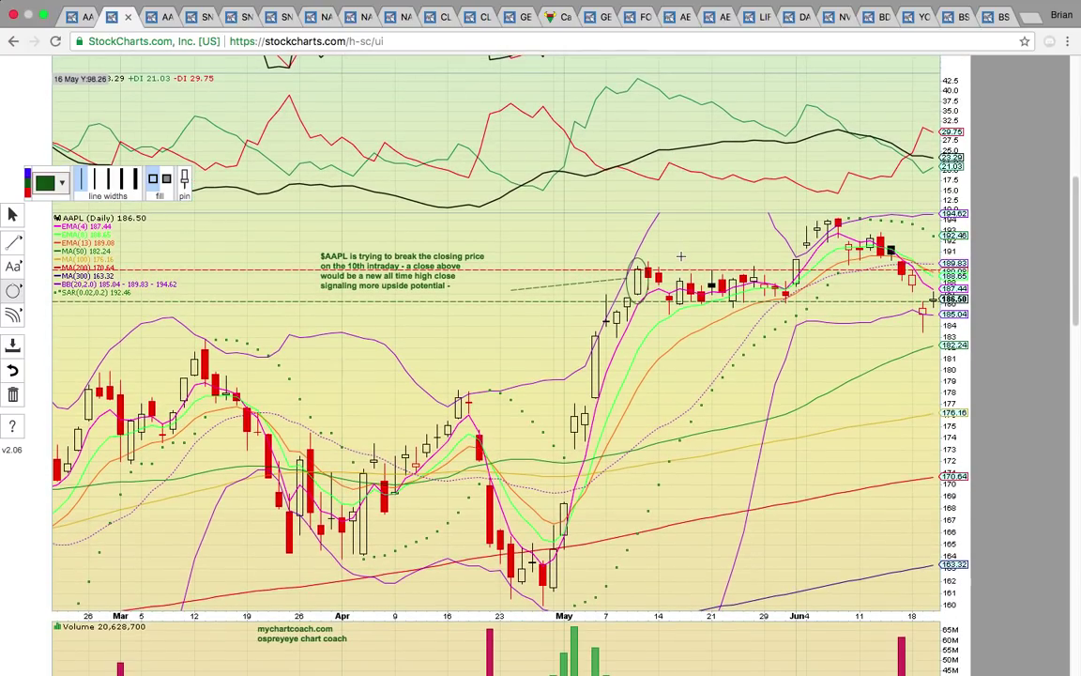
pyautogui.scroll(-3, 681, 256)
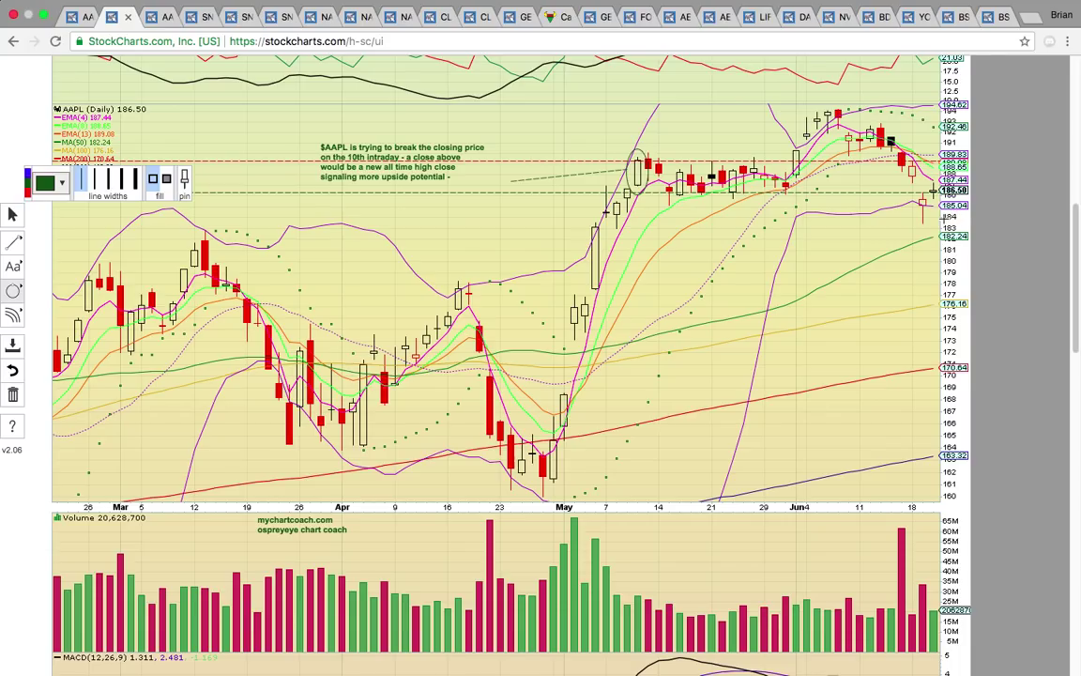
pyautogui.moveTo(925, 226); pyautogui.dragTo(949, 251)
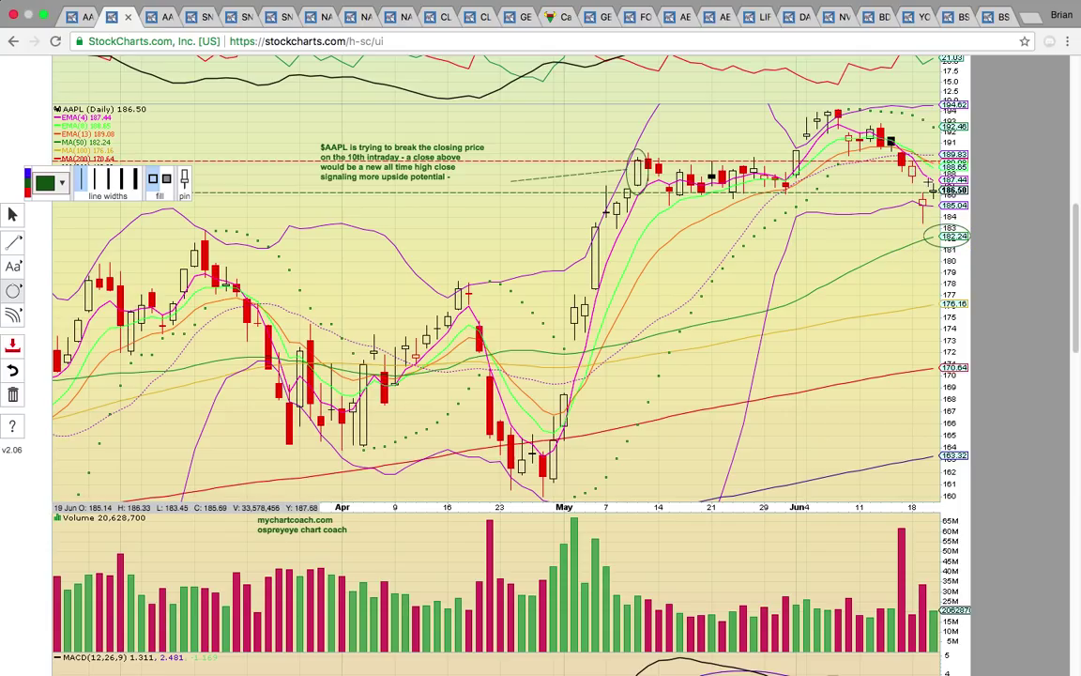
pyautogui.moveTo(887, 150); pyautogui.dragTo(910, 174)
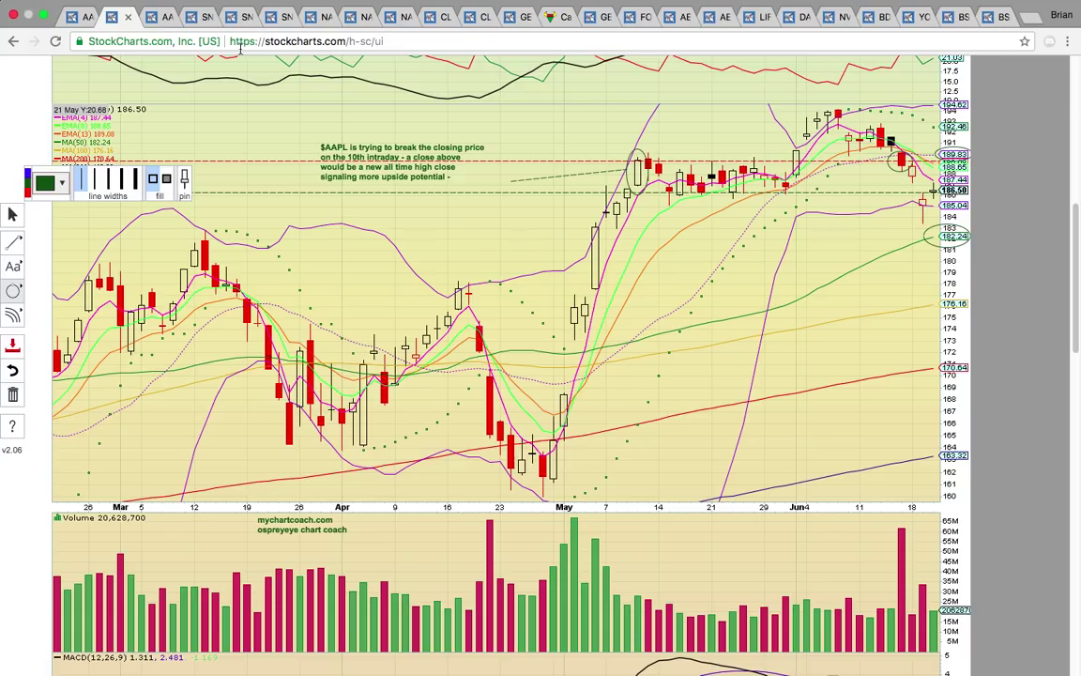
# - On the 15-minute AAPL chart, circle the 19 June afternoon candles, 20 June opening highs, midday breakout, and last-price and MA(50) labels
pyautogui.click(153, 16)
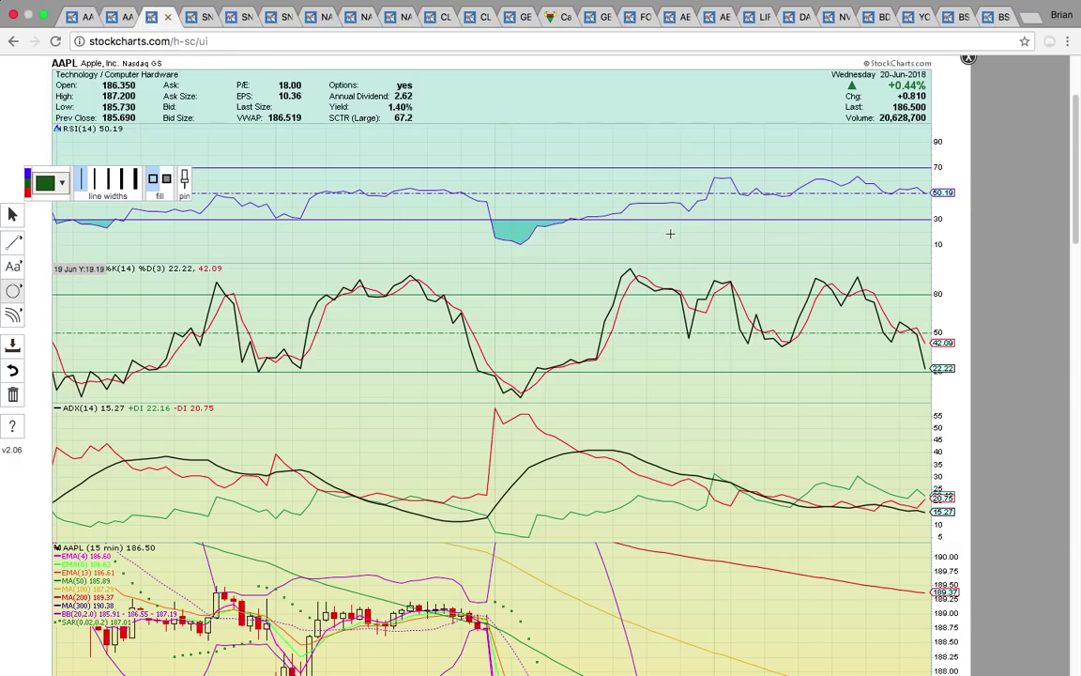
pyautogui.scroll(-10, 670, 233)
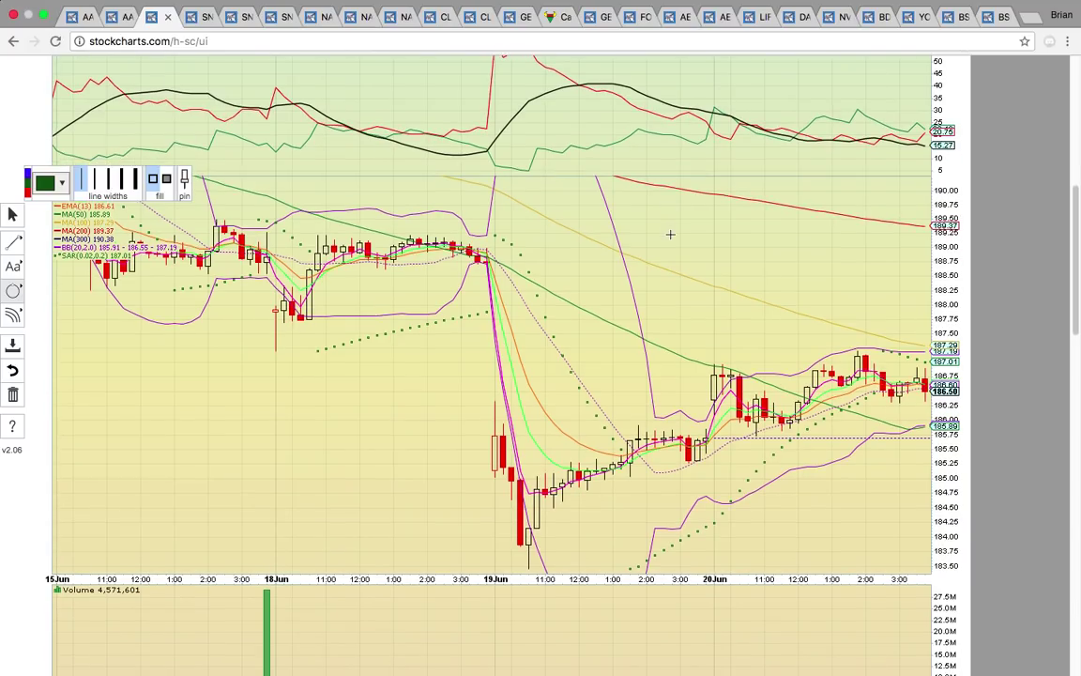
pyautogui.scroll(-2, 670, 234)
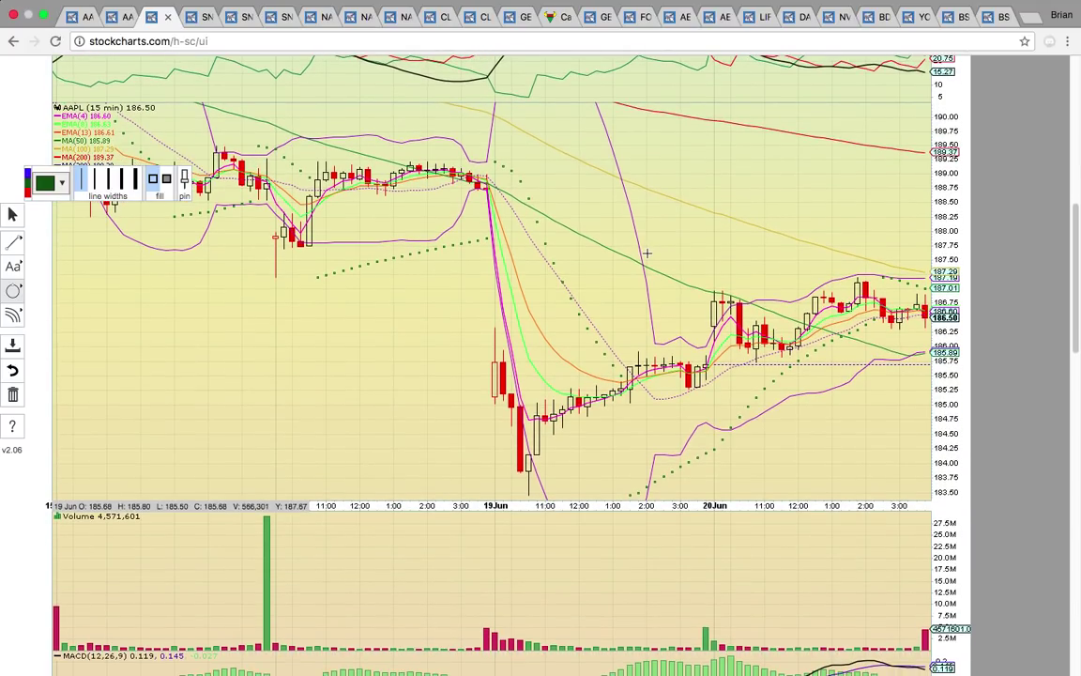
pyautogui.moveTo(672, 407); pyautogui.dragTo(618, 359)
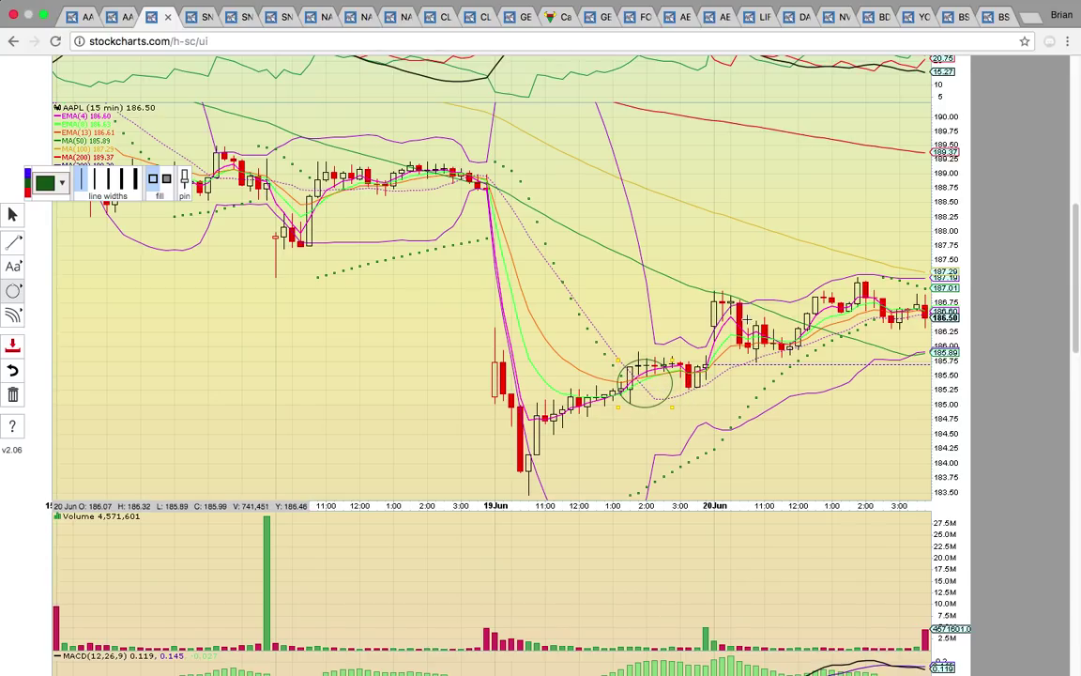
pyautogui.moveTo(757, 318); pyautogui.dragTo(697, 289)
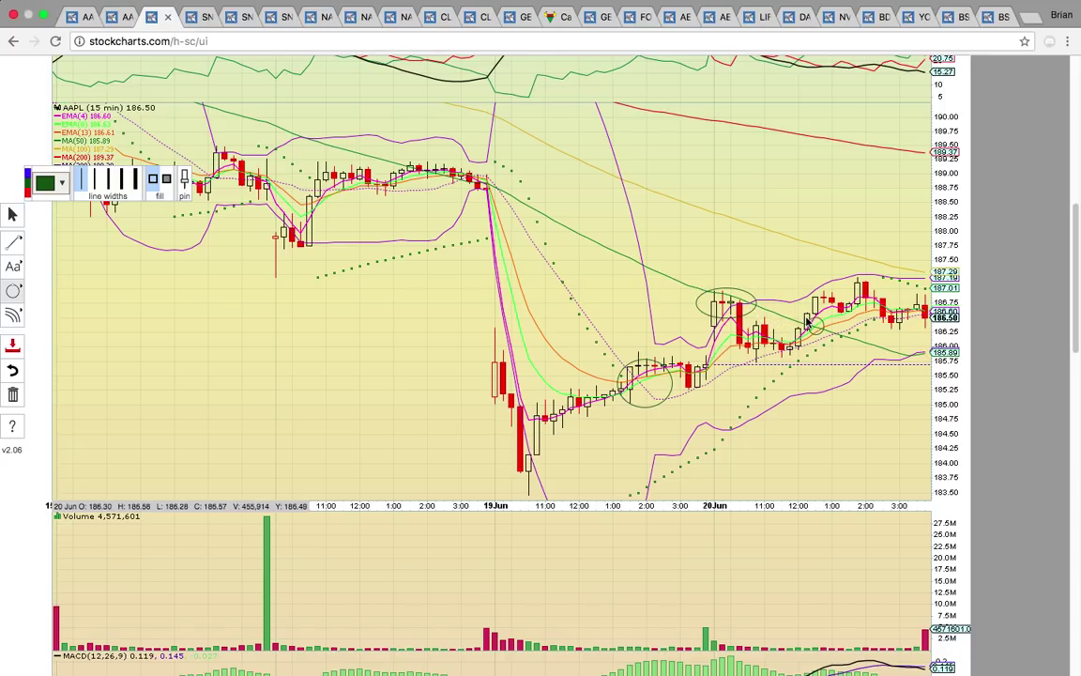
pyautogui.moveTo(823, 333)
pyautogui.mouseDown()
pyautogui.moveTo(798, 306)
pyautogui.moveTo(811, 340)
pyautogui.mouseUp()
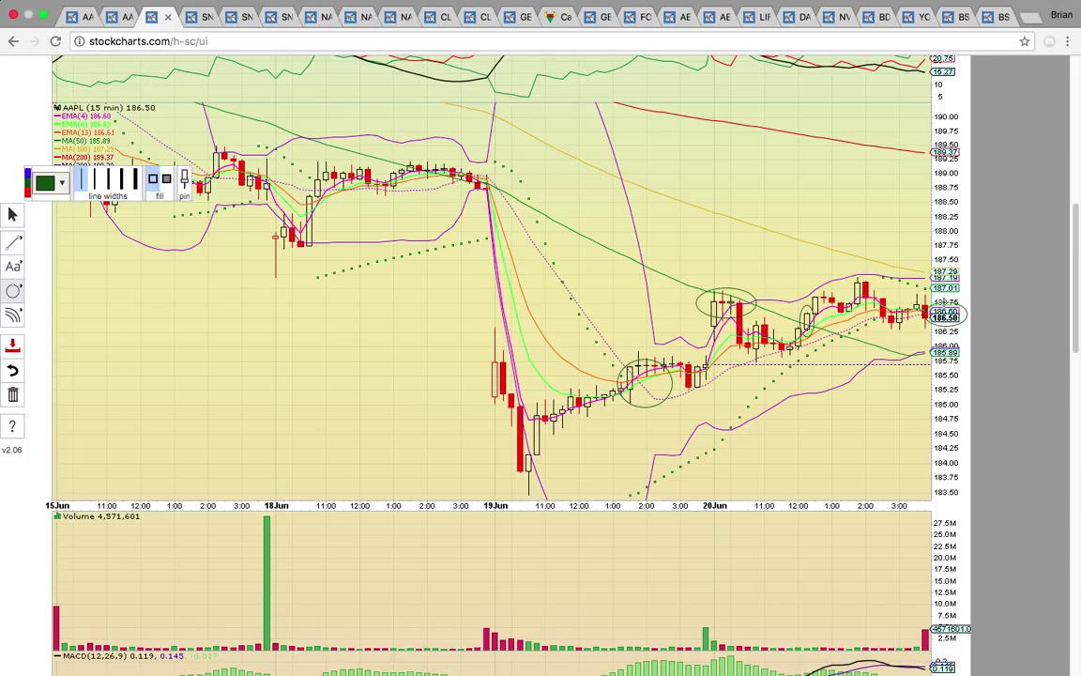
pyautogui.moveTo(960, 364); pyautogui.dragTo(926, 340)
# - Circle the 19 June low and place a dashed green horizontal line through it
pyautogui.moveTo(563, 483); pyautogui.dragTo(505, 466)
pyautogui.click(13, 242)
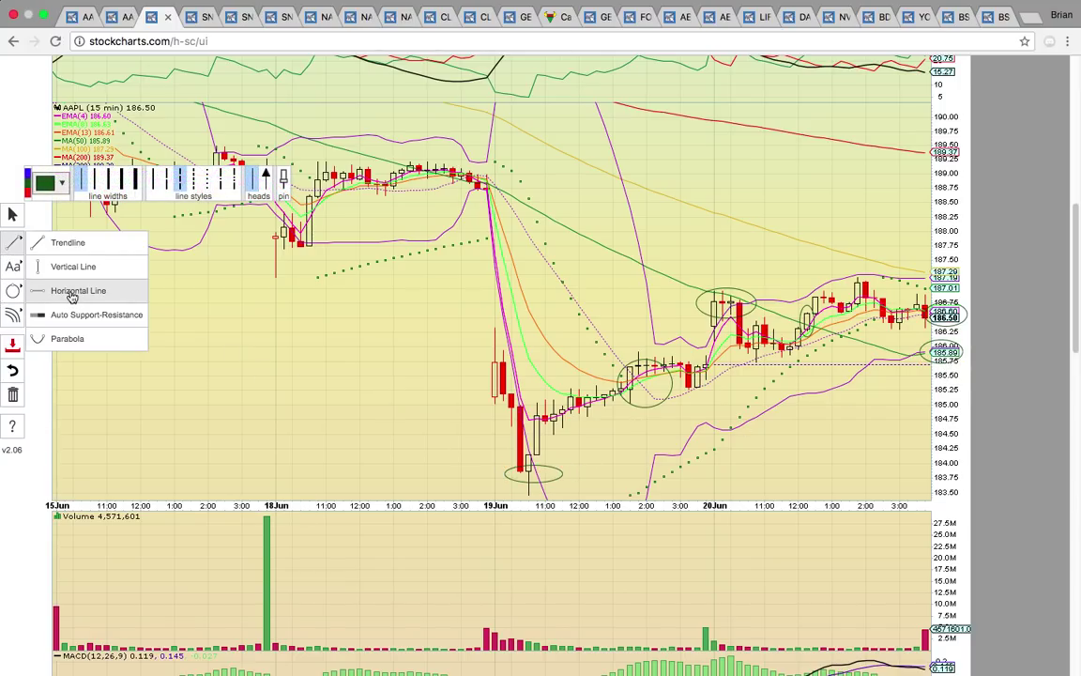
pyautogui.click(67, 281)
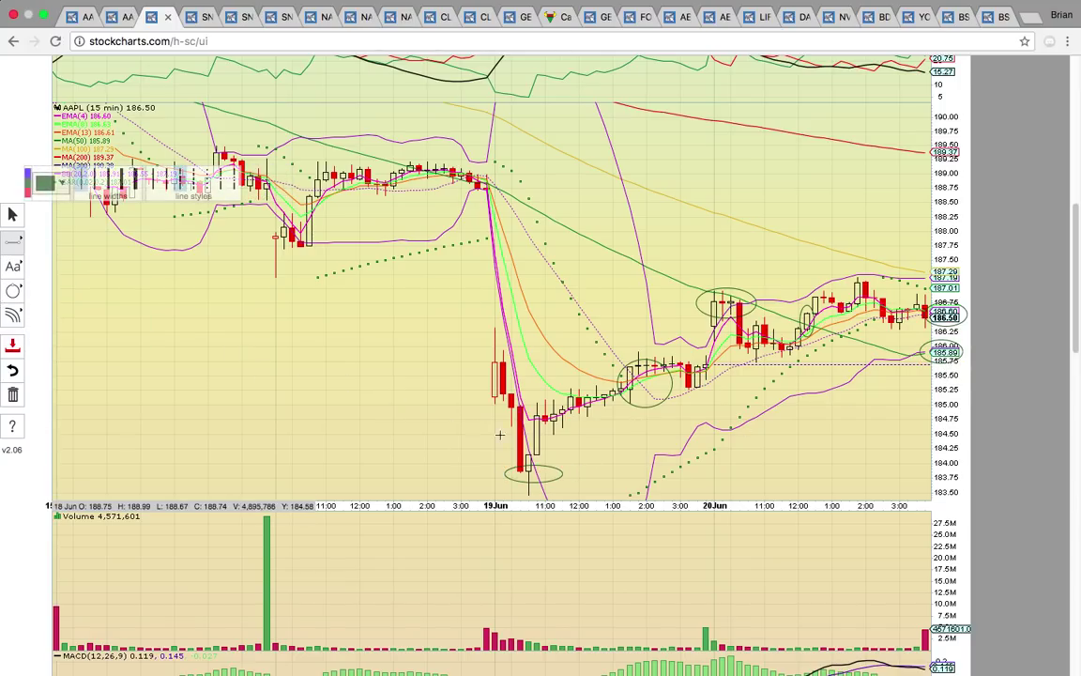
pyautogui.click(570, 475)
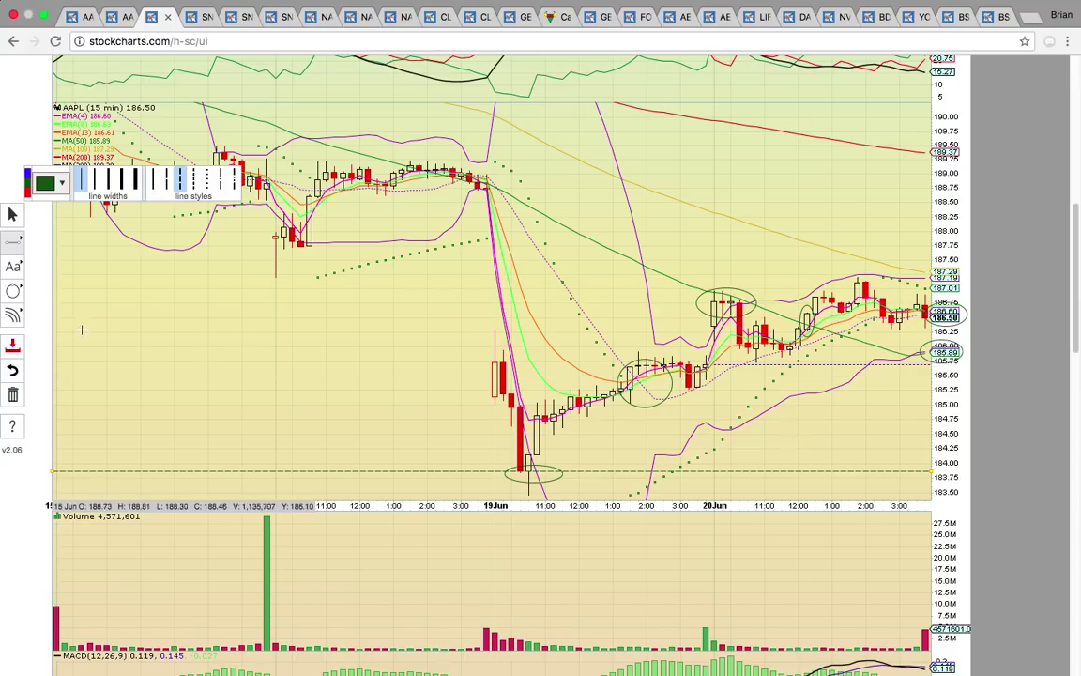
# - Circle the MA(100) price label and add a red dashed horizontal line at about 187.09 near the 20 June high
pyautogui.click(13, 291)
pyautogui.click(54, 311)
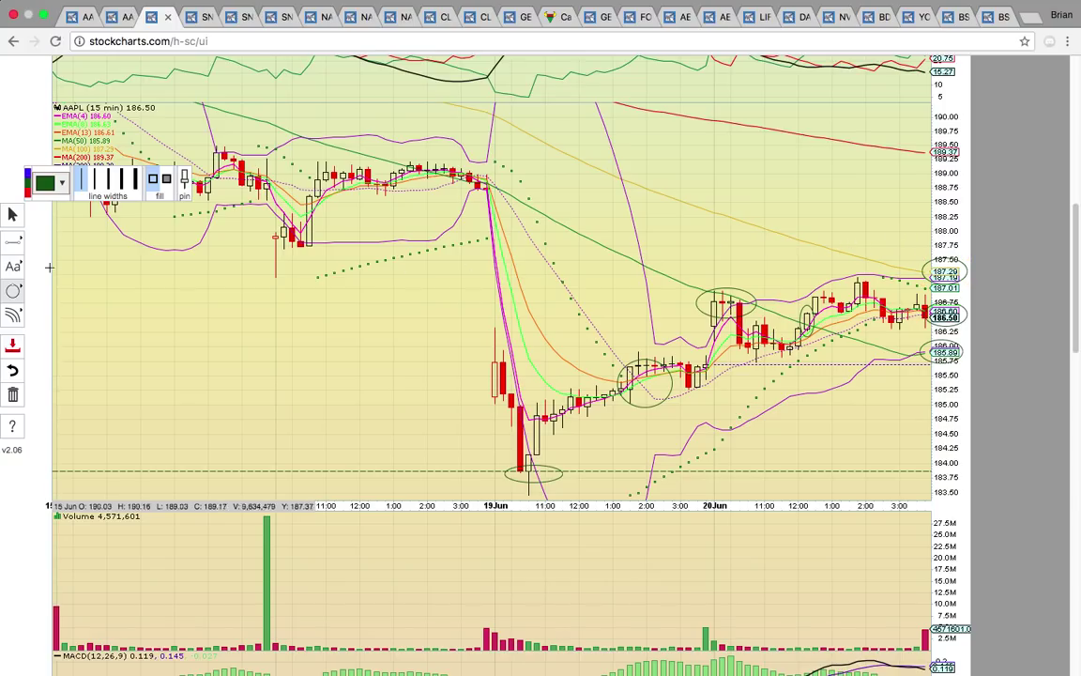
pyautogui.click(13, 241)
pyautogui.click(61, 291)
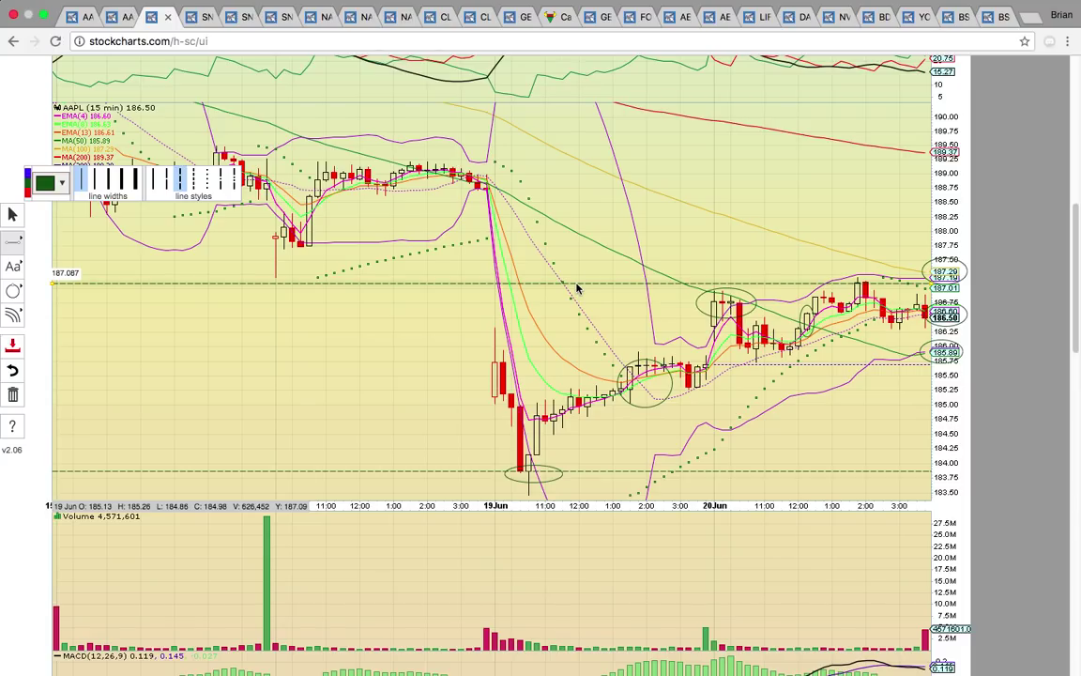
pyautogui.click(579, 285)
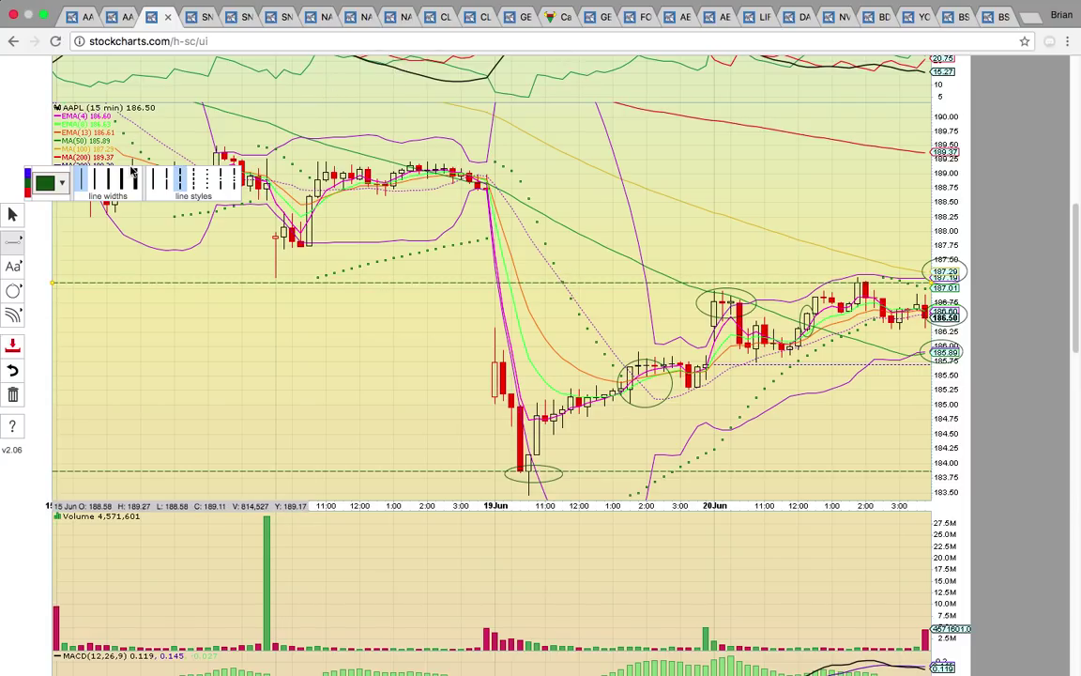
pyautogui.click(28, 182)
# - Circle the 20 June peak candle near 2:00 with a green ellipse
pyautogui.click(13, 293)
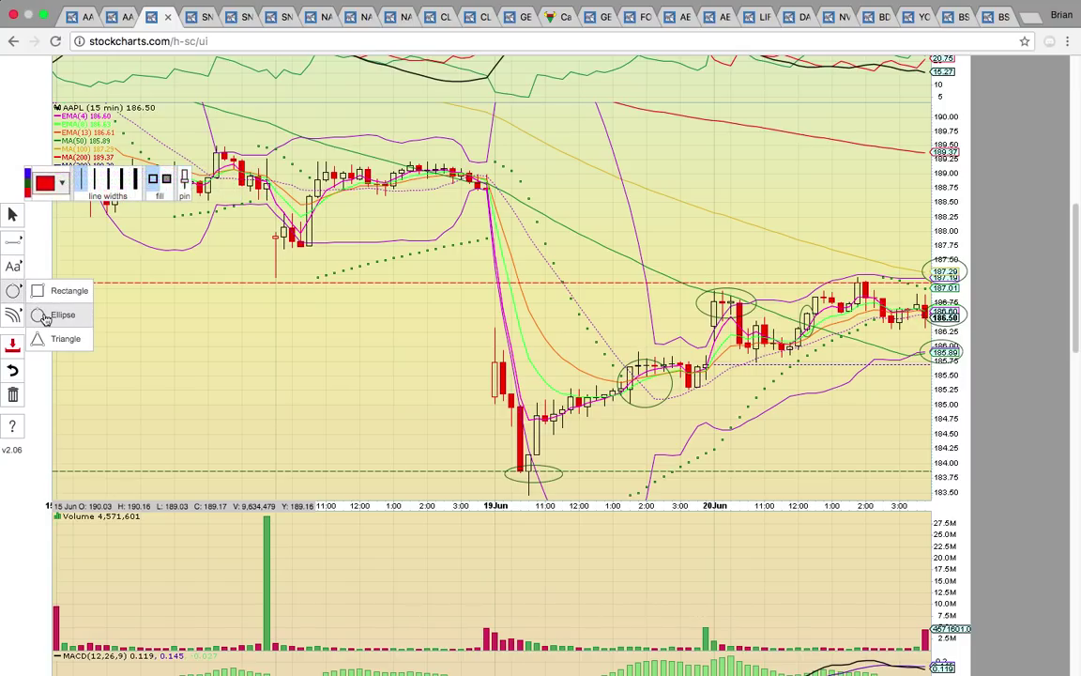
pyautogui.click(75, 313)
pyautogui.click(28, 185)
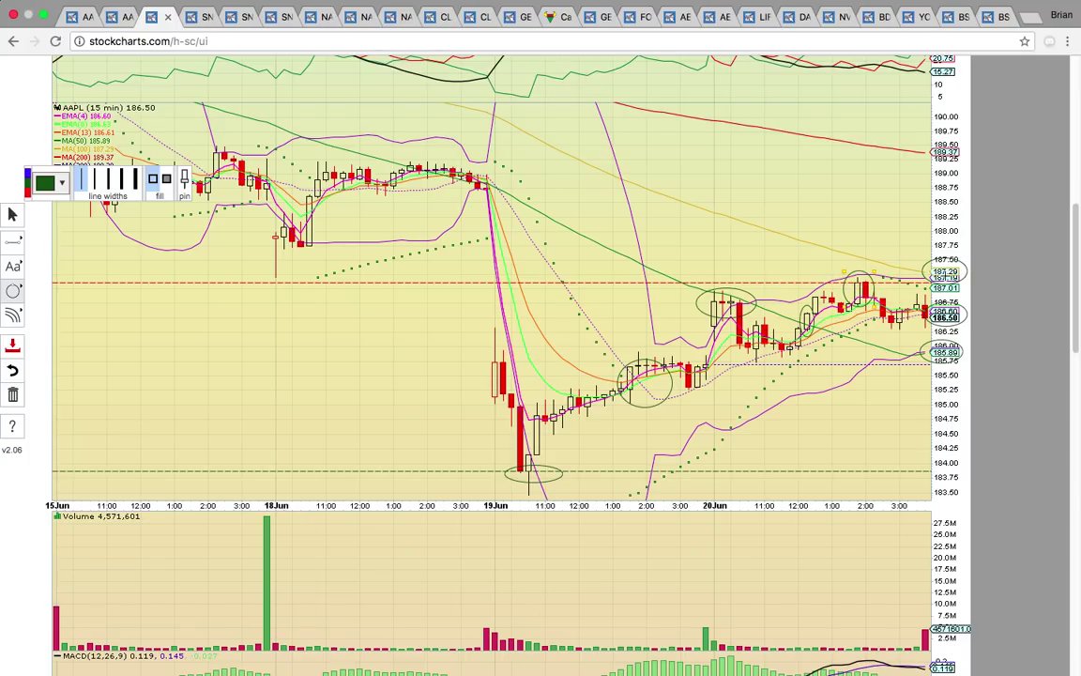
# - Switch to the daily SNAP chart and circle its daily percentage change in the quote header
pyautogui.click(80, 23)
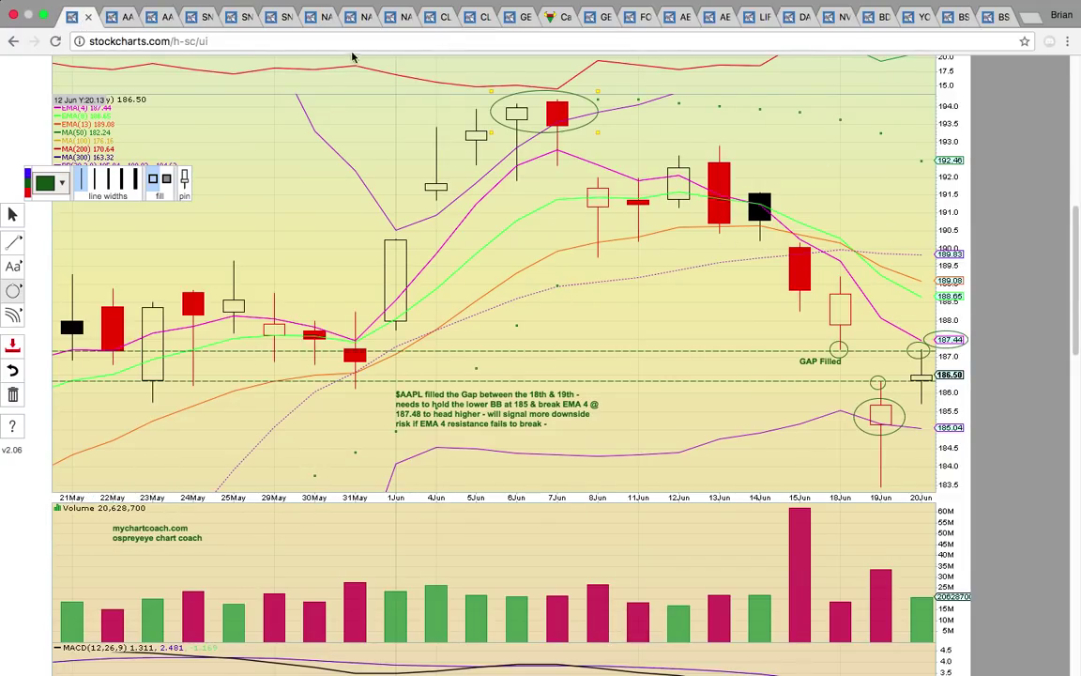
pyautogui.click(194, 19)
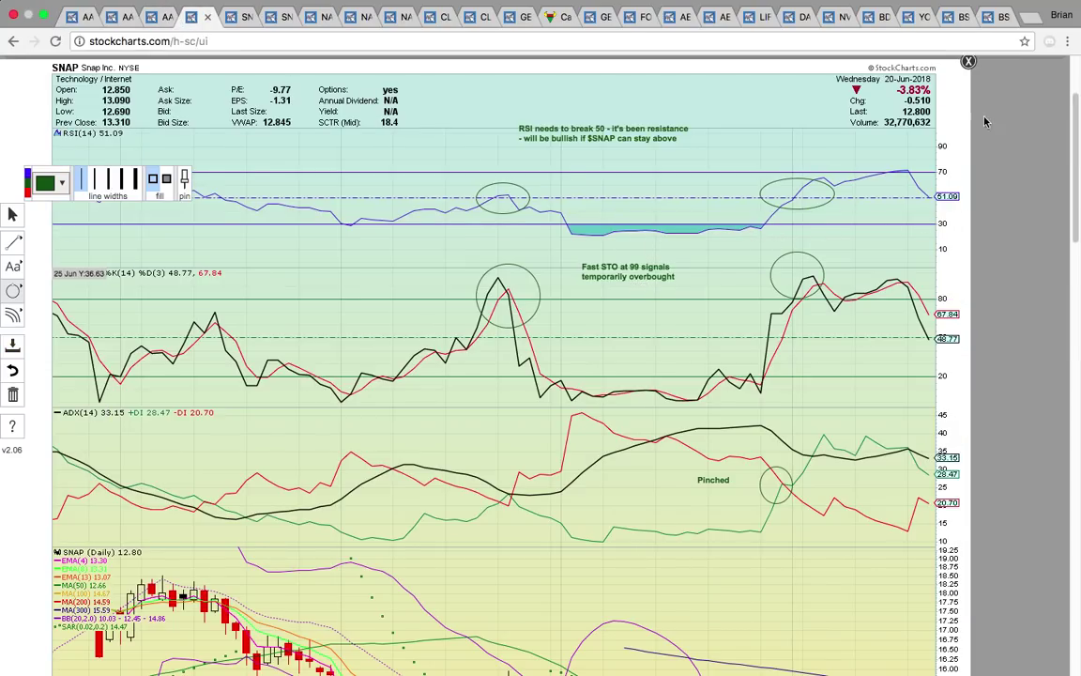
pyautogui.moveTo(938, 104); pyautogui.dragTo(851, 71)
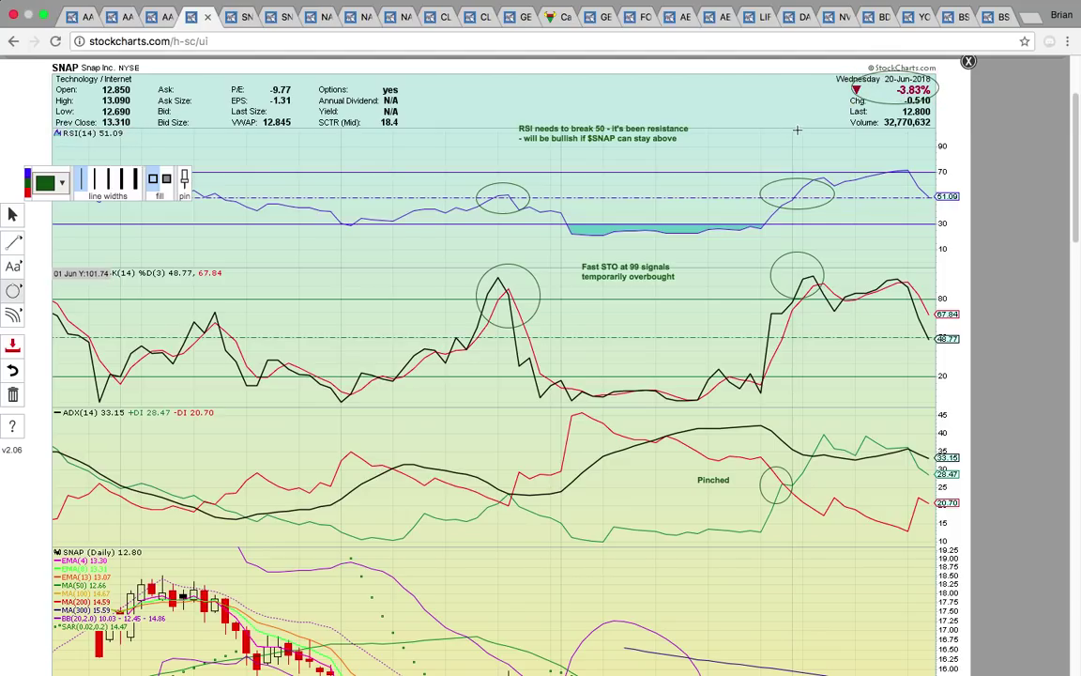
# - On the SNAP price chart, circle the early June black candle at the gap's bottom line and the 18 June peak candle
pyautogui.scroll(-1, 956, 194)
pyautogui.scroll(-10, 956, 194)
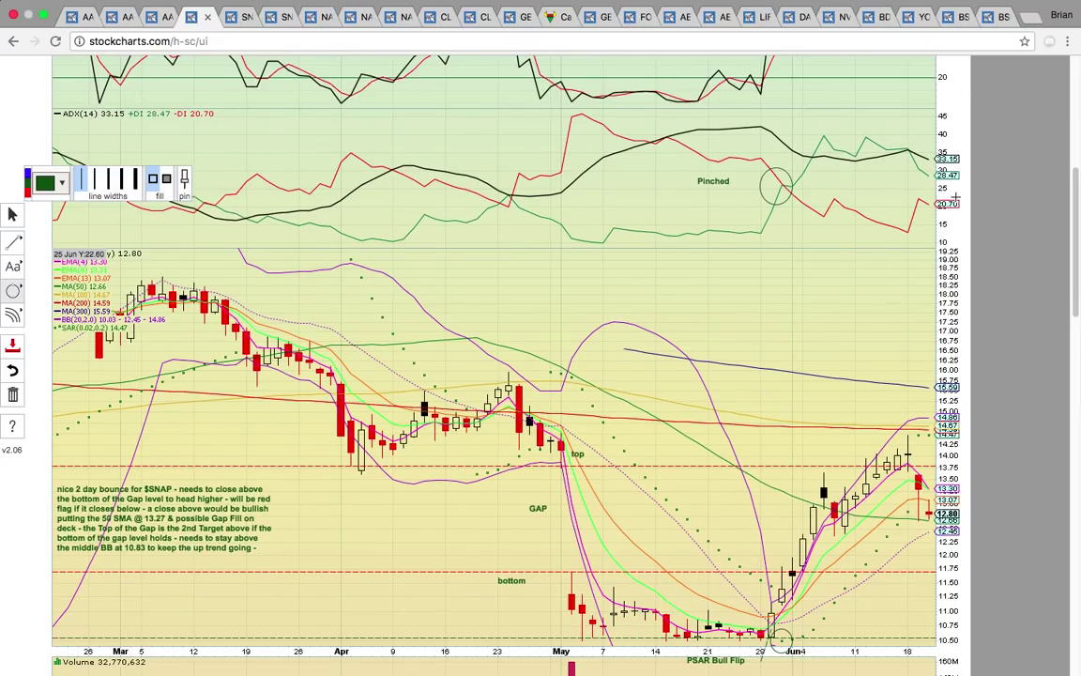
pyautogui.scroll(-1, 956, 194)
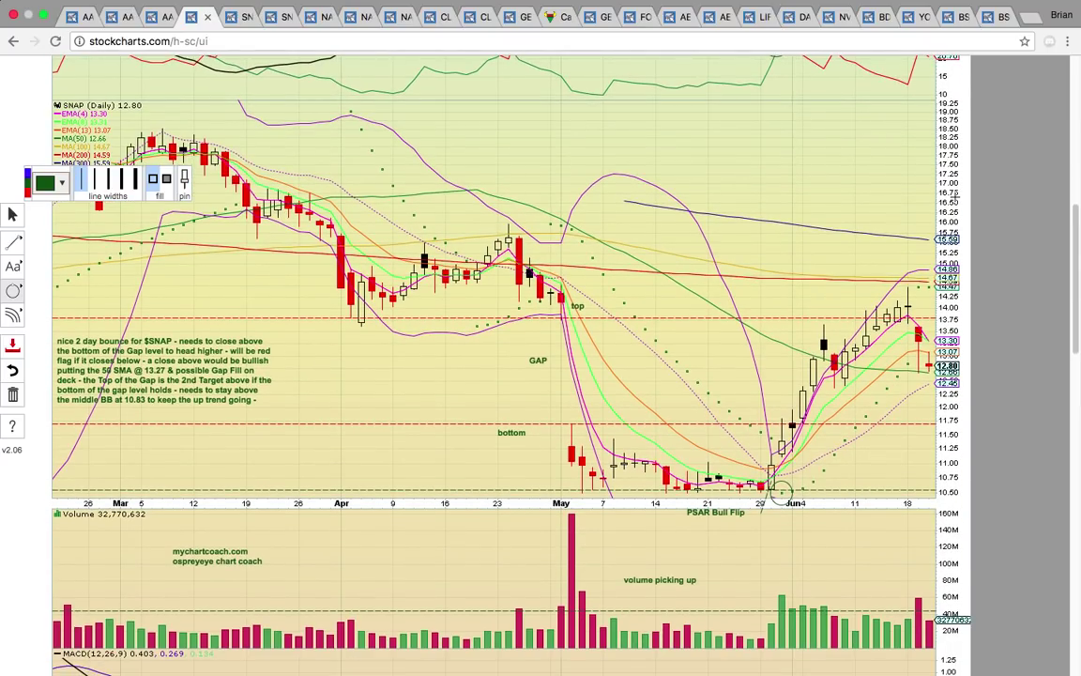
pyautogui.scroll(-1, 956, 194)
pyautogui.scroll(1, 953, 196)
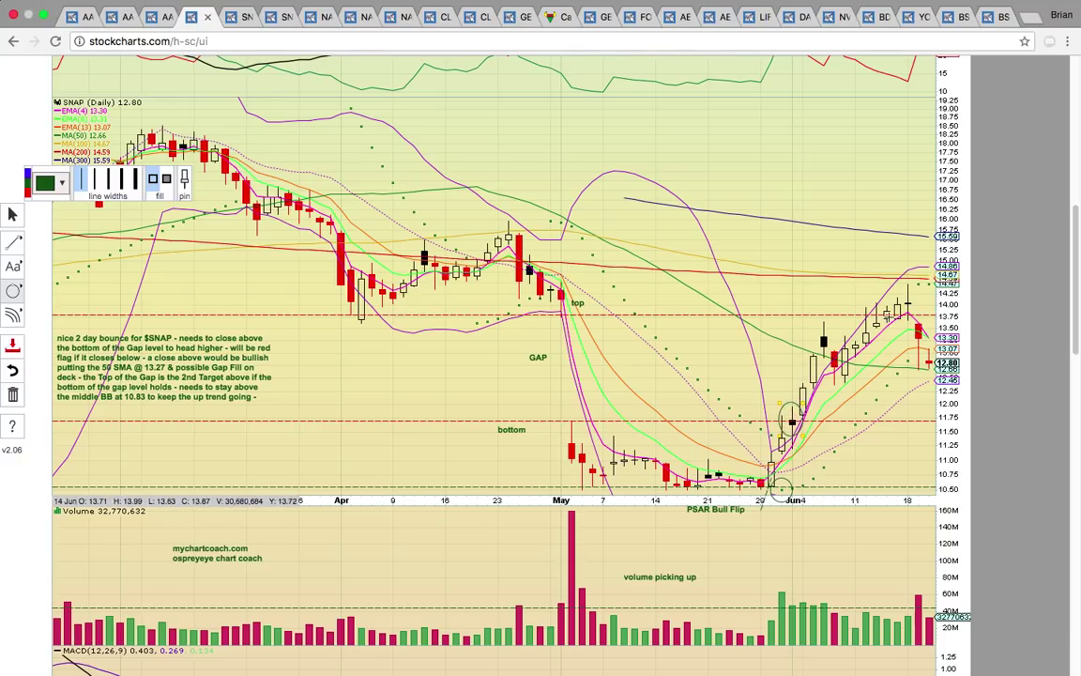
pyautogui.moveTo(920, 312); pyautogui.dragTo(901, 287)
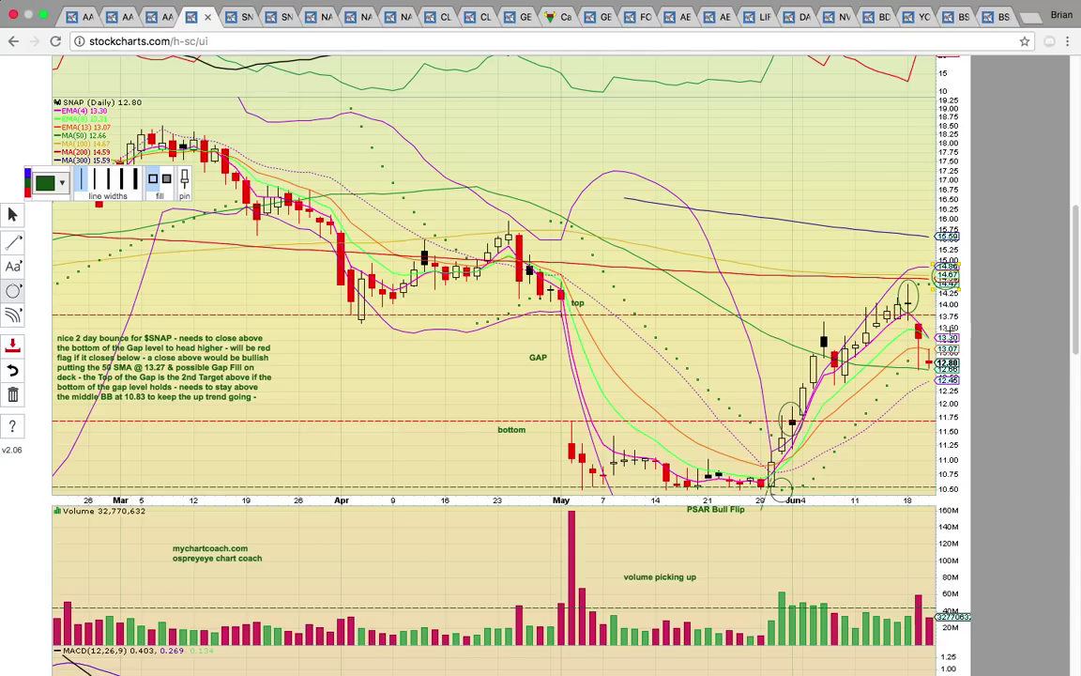
# - Circle the top and bottom edges of SNAP's early May price gap
pyautogui.moveTo(571, 324); pyautogui.dragTo(551, 306)
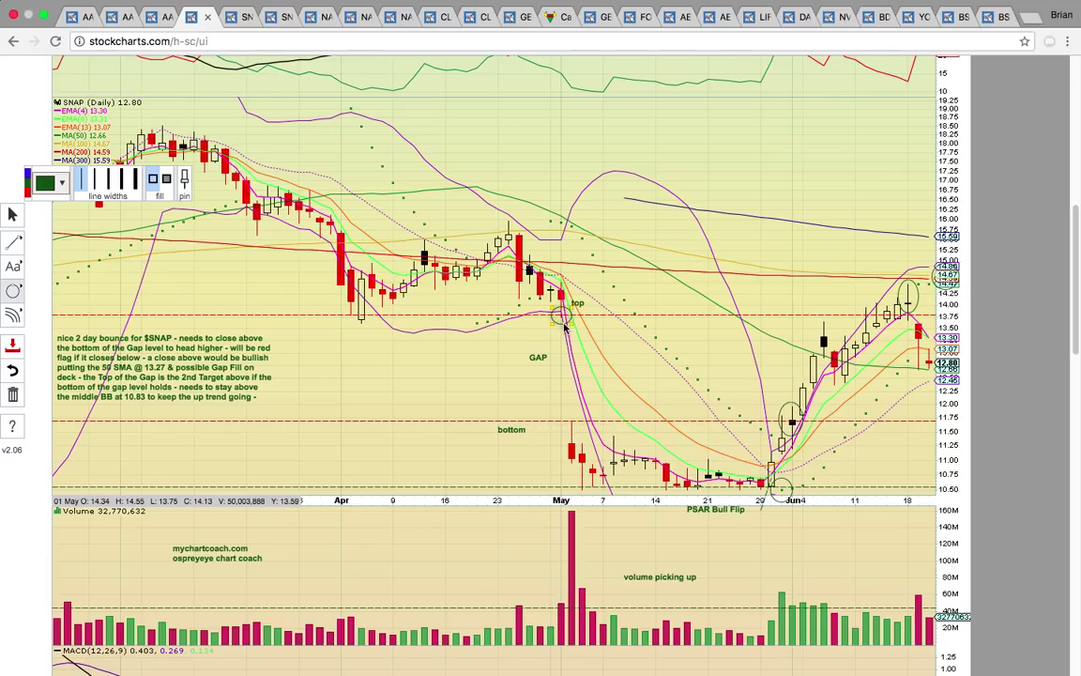
pyautogui.moveTo(570, 413); pyautogui.dragTo(569, 425)
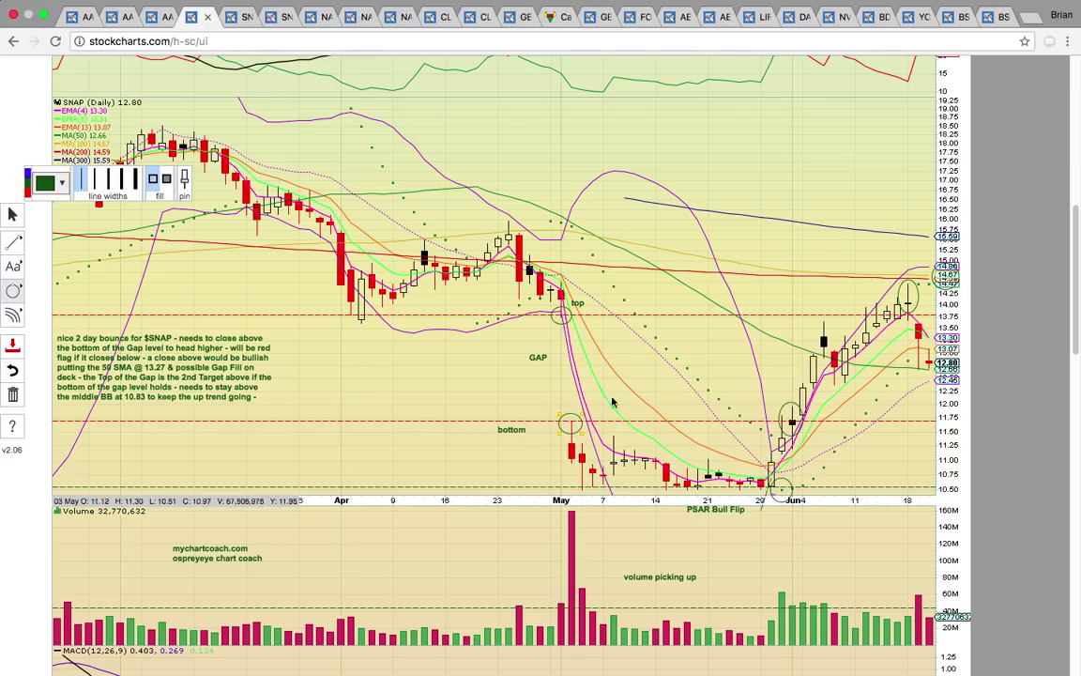
# - On the daily SNAP chart, circle both gap lines' axis ends, the 12.80 price label area and the latest Bollinger Band levels
pyautogui.click(962, 323)
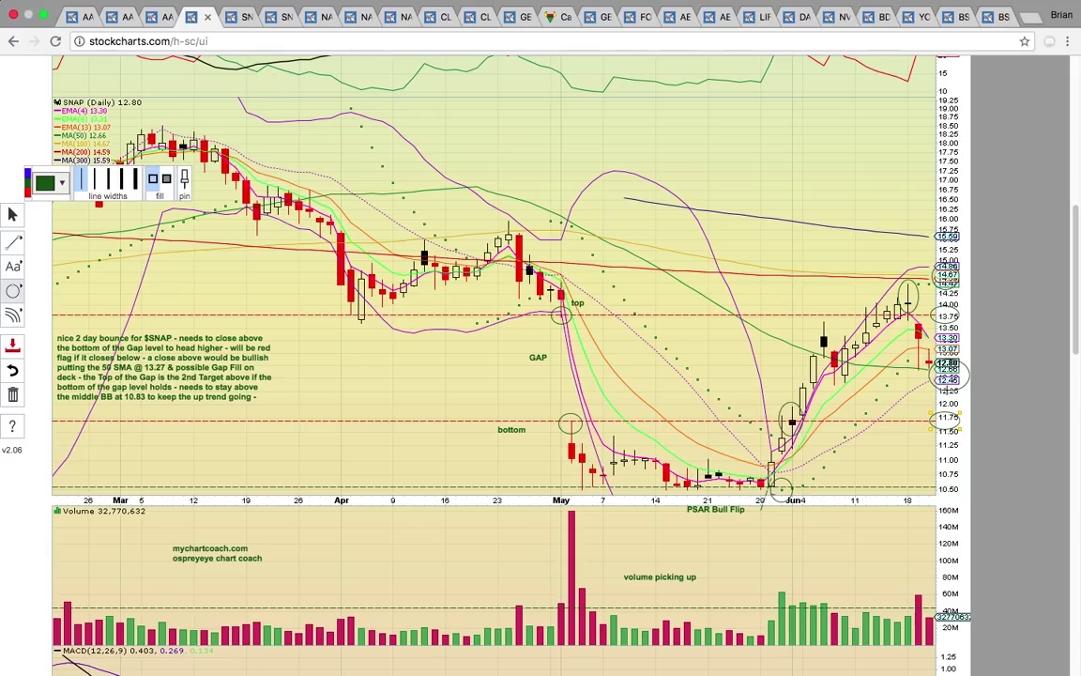
pyautogui.moveTo(931, 373); pyautogui.dragTo(906, 401)
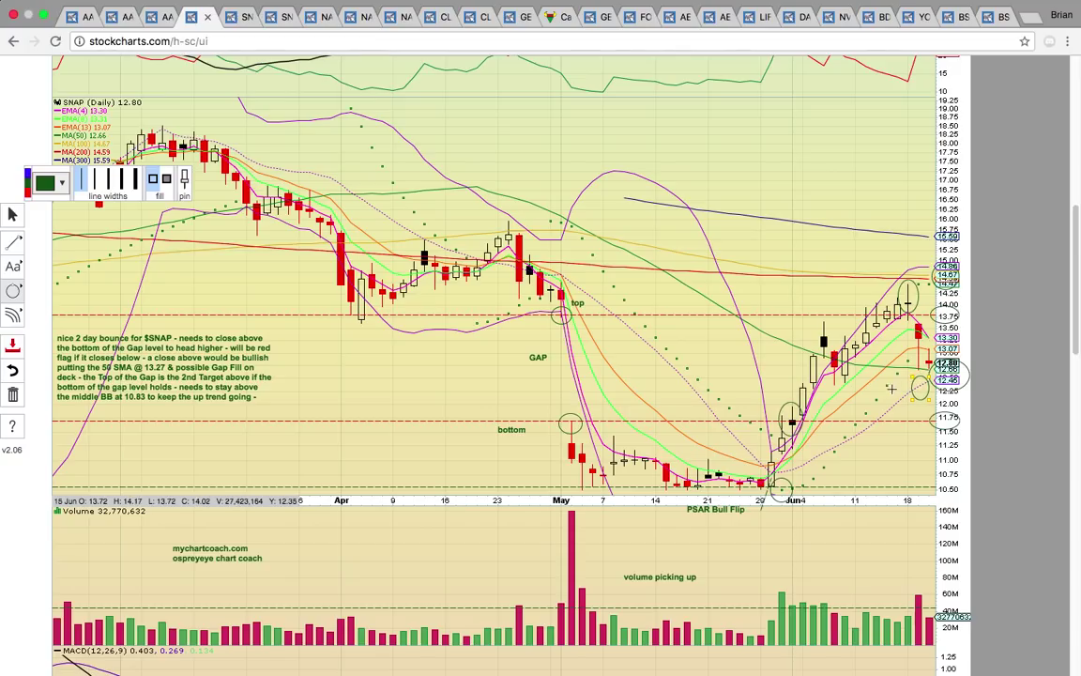
pyautogui.moveTo(929, 274); pyautogui.dragTo(911, 258)
pyautogui.click(924, 510)
pyautogui.click(925, 510)
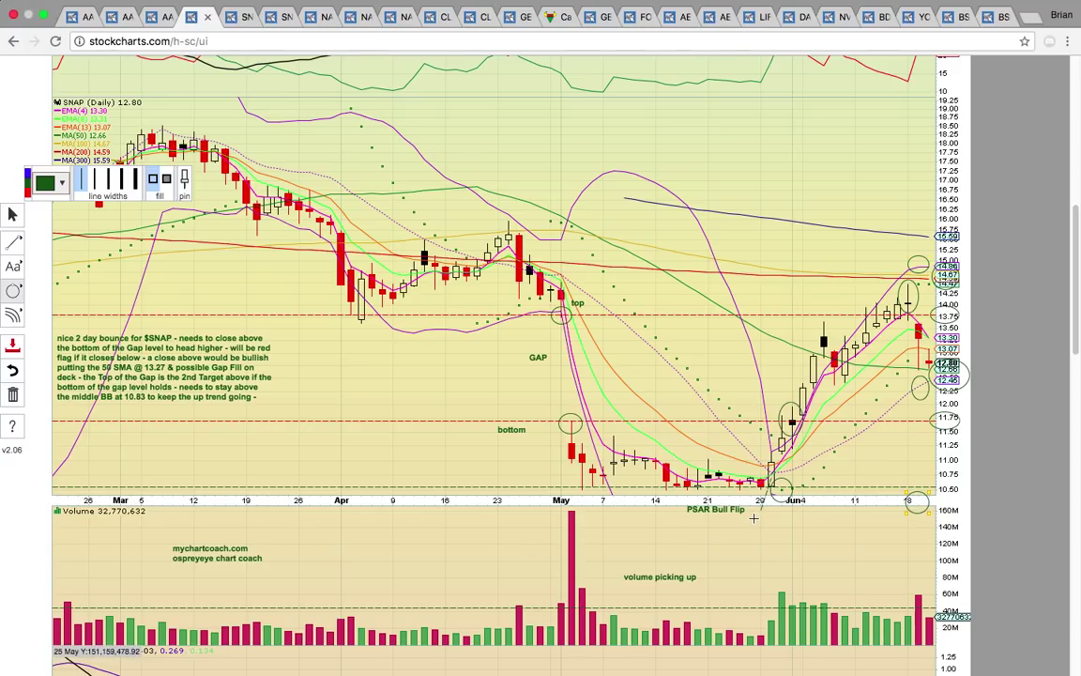
# - On the weekly SNAP chart, circle the 14.75/14.53 labels, the April moving-average resistance, the 12.80 label and the EMA(4)/EMA(8) legend entries
pyautogui.click(228, 18)
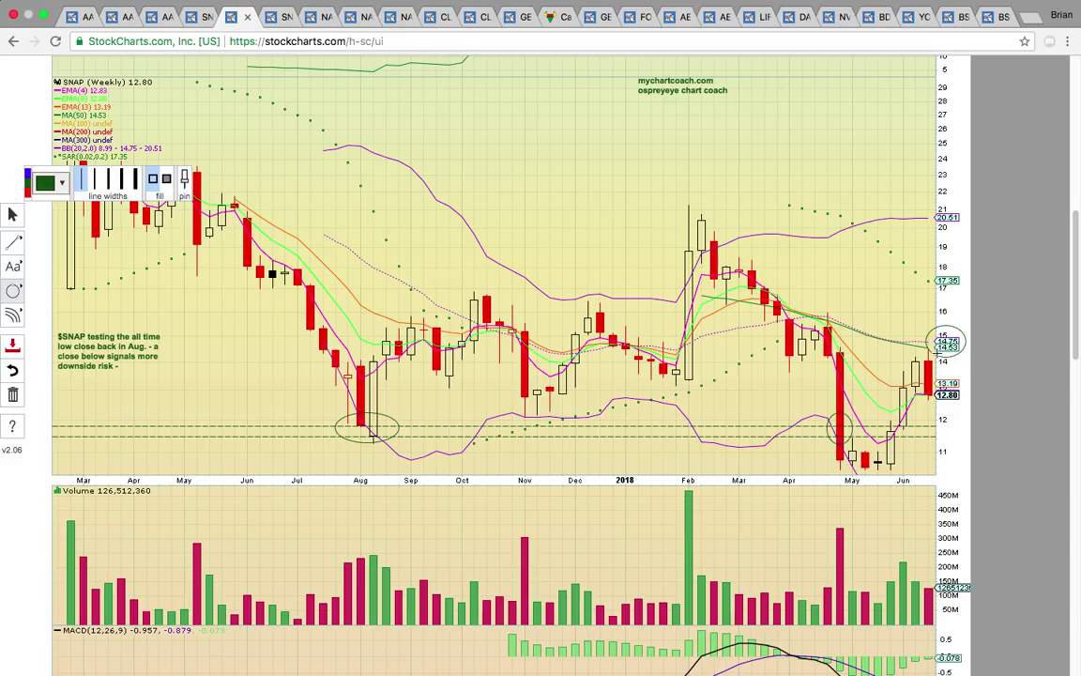
pyautogui.click(195, 13)
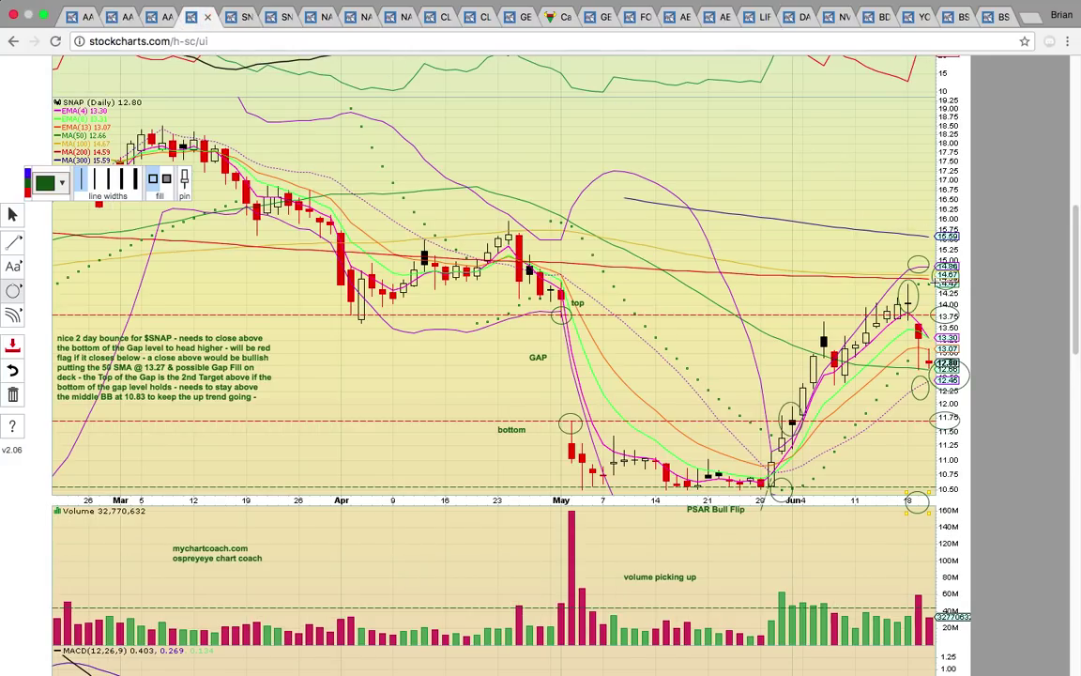
pyautogui.click(241, 20)
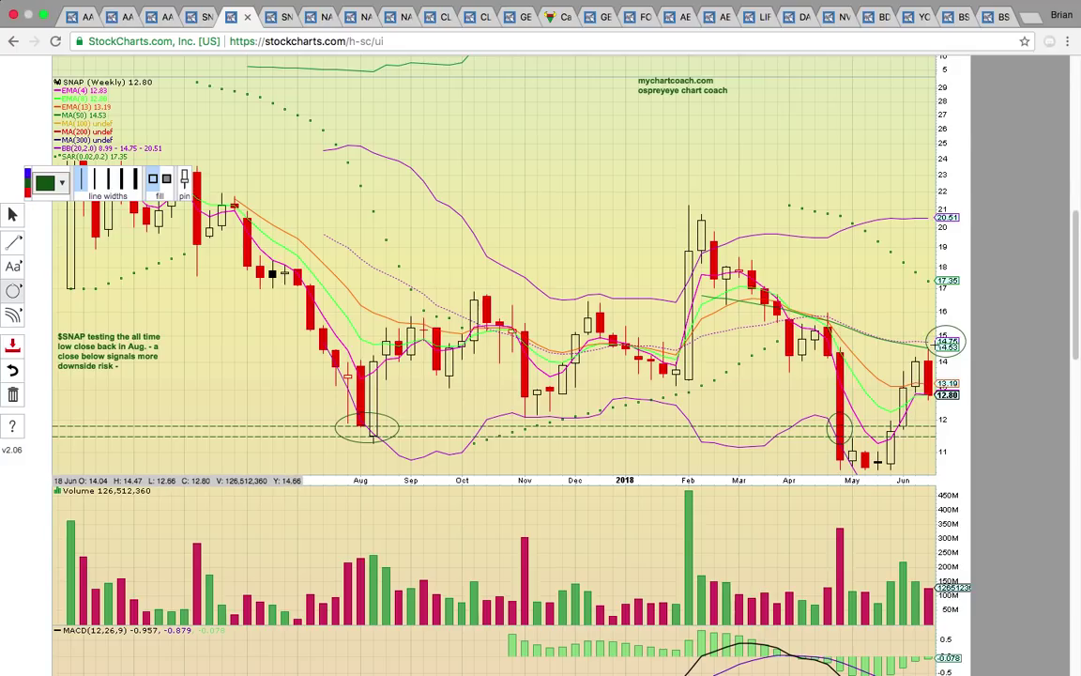
pyautogui.moveTo(840, 305); pyautogui.dragTo(769, 333)
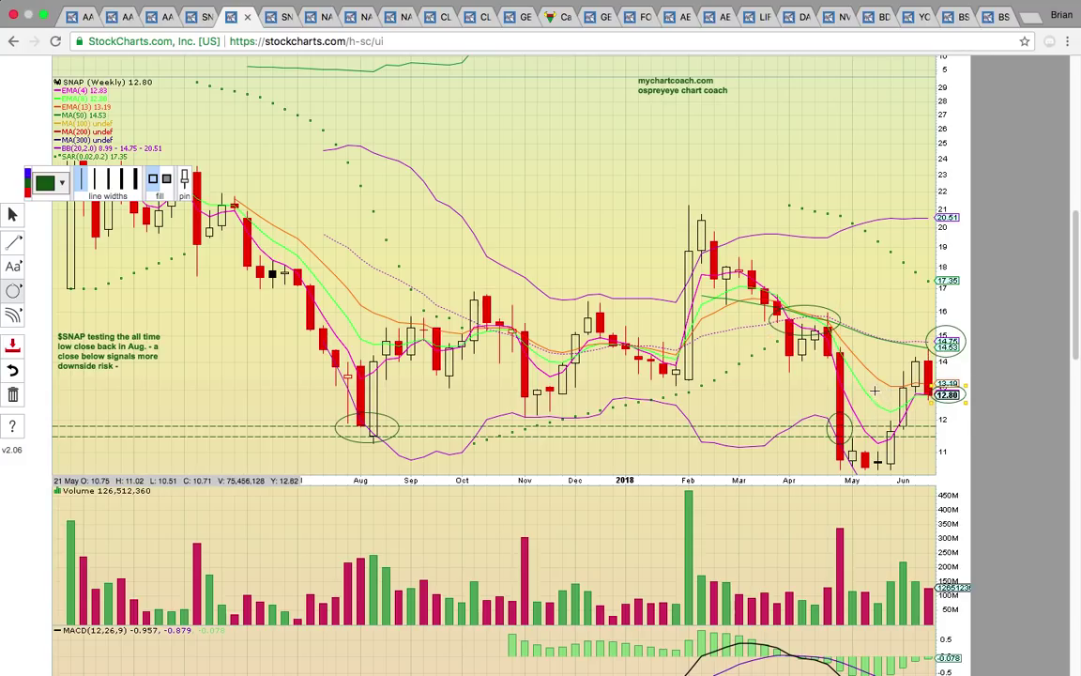
pyautogui.moveTo(116, 107); pyautogui.dragTo(52, 79)
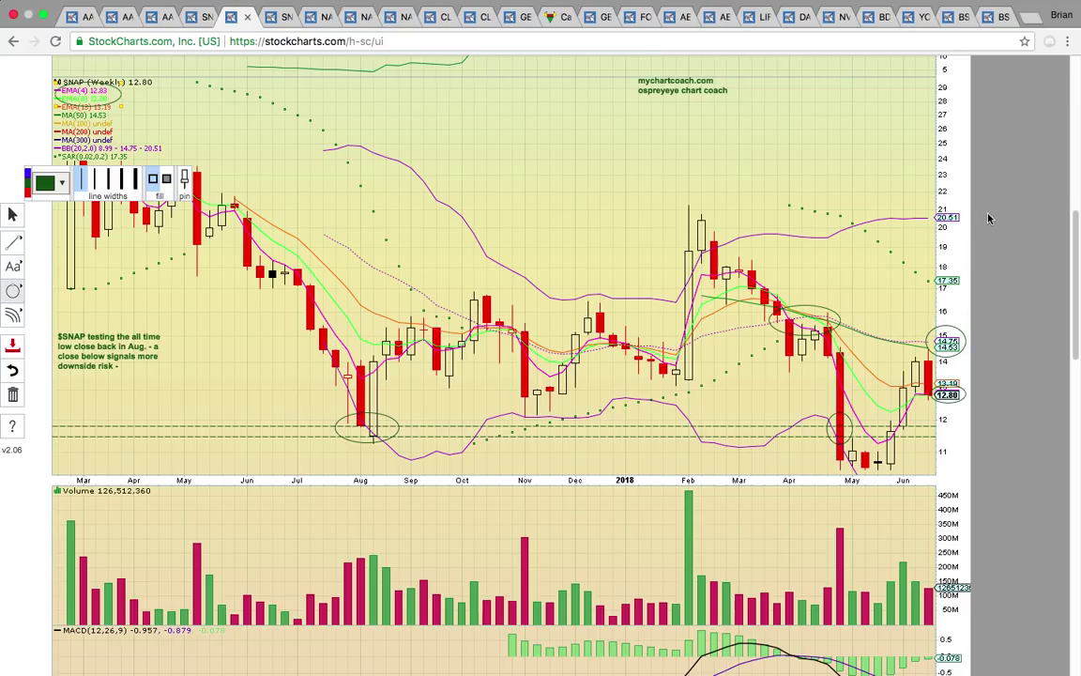
# - Circle the October, early December and February peaks on the weekly SNAP chart
pyautogui.moveTo(512, 336); pyautogui.dragTo(447, 289)
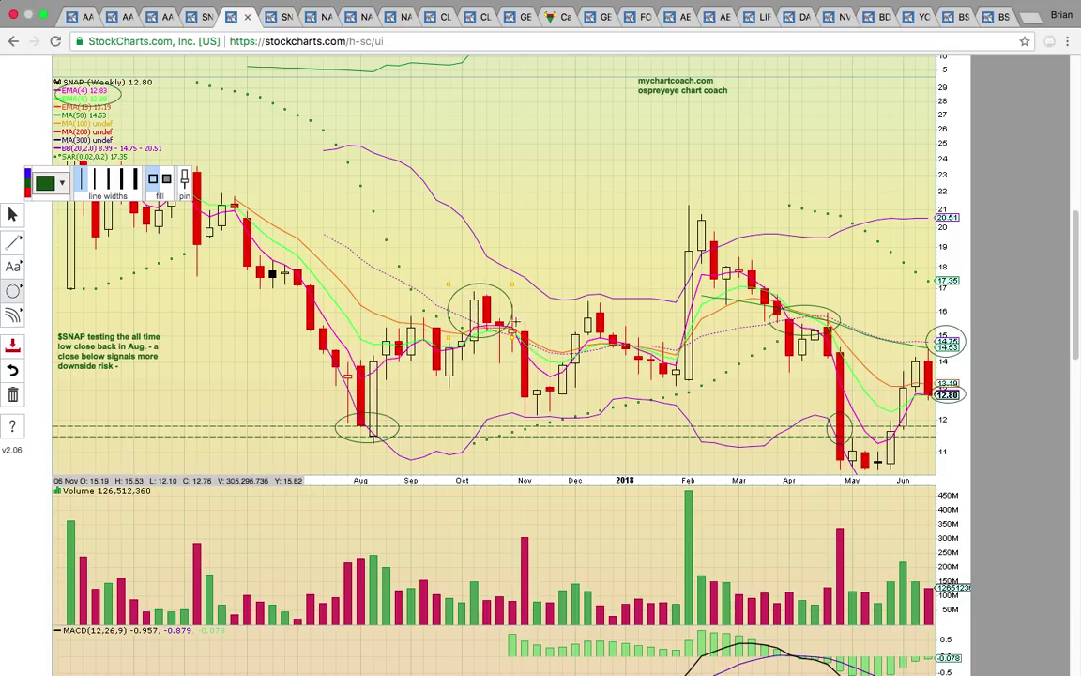
pyautogui.moveTo(552, 307); pyautogui.dragTo(601, 359)
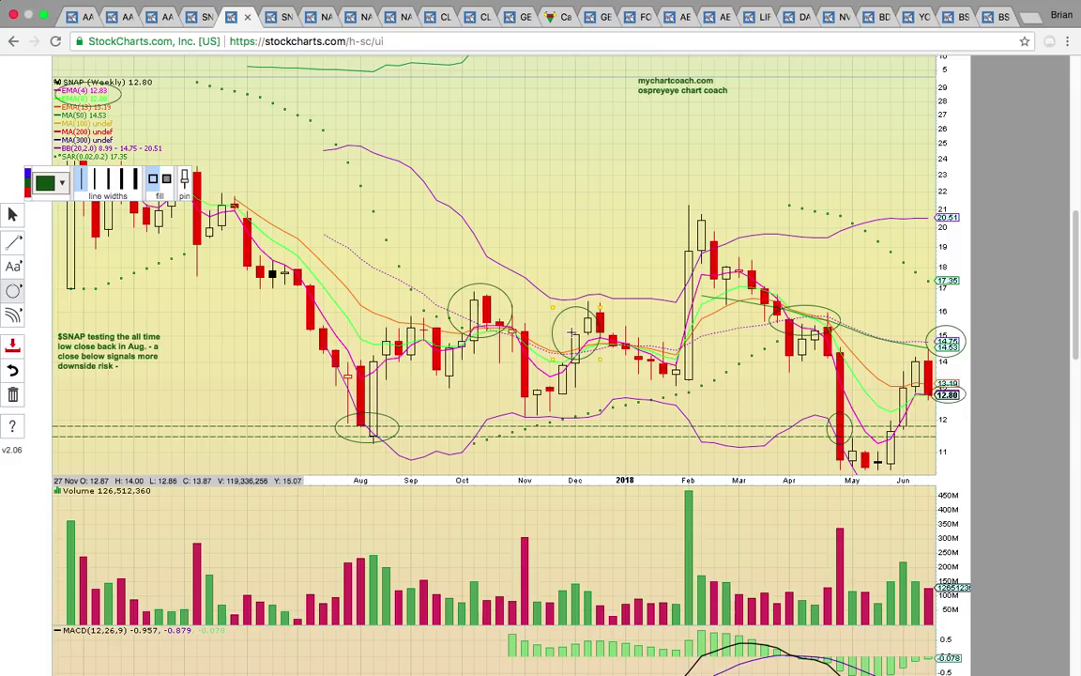
pyautogui.moveTo(676, 197); pyautogui.dragTo(726, 282)
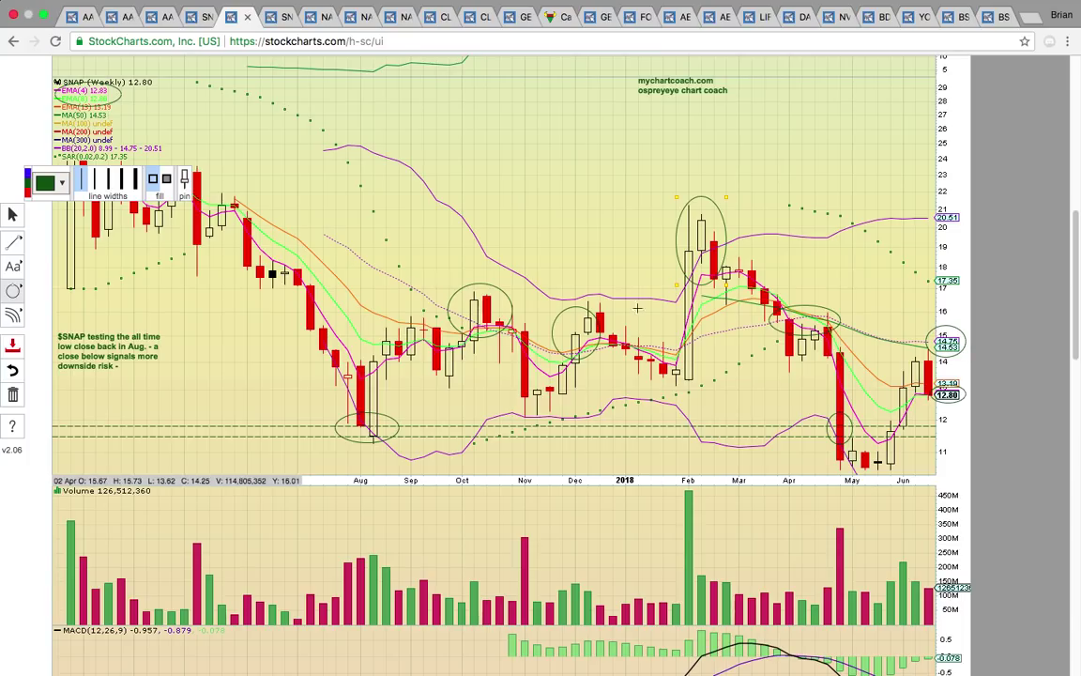
# - Draw a dashed green horizontal support line along the May lows on the weekly SNAP chart
pyautogui.click(13, 241)
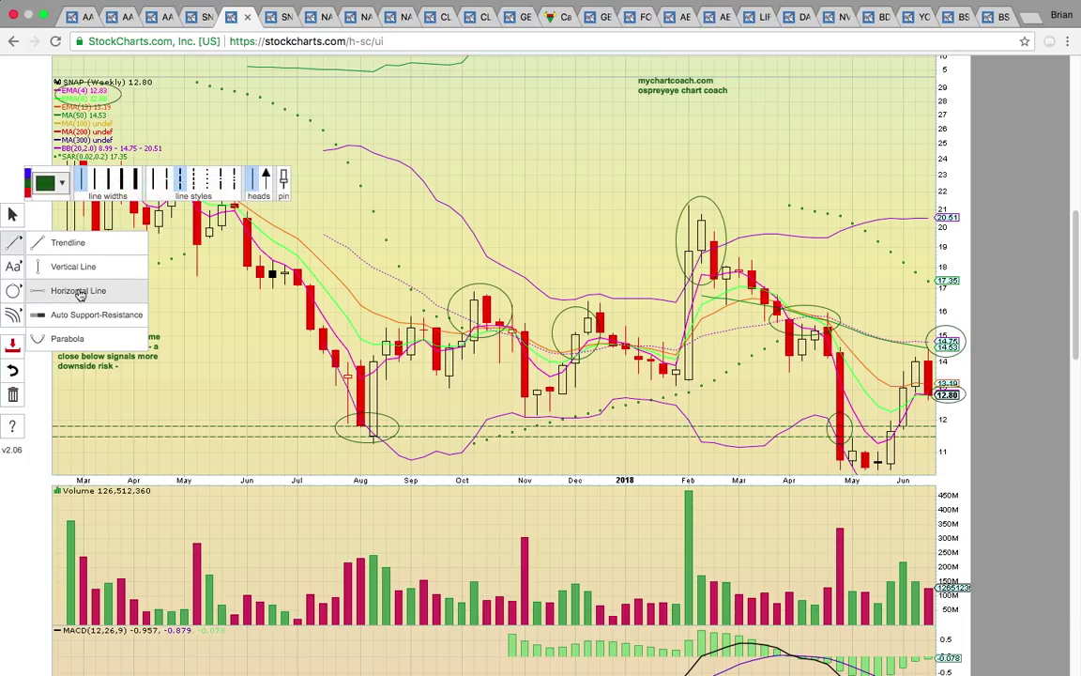
pyautogui.click(80, 292)
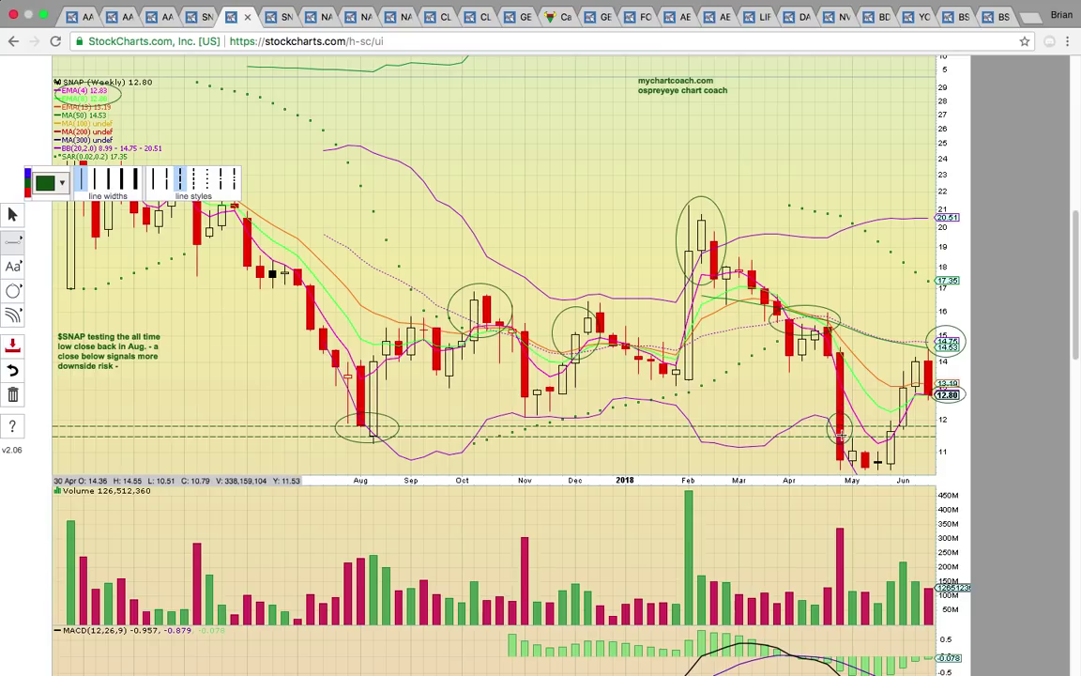
pyautogui.click(741, 464)
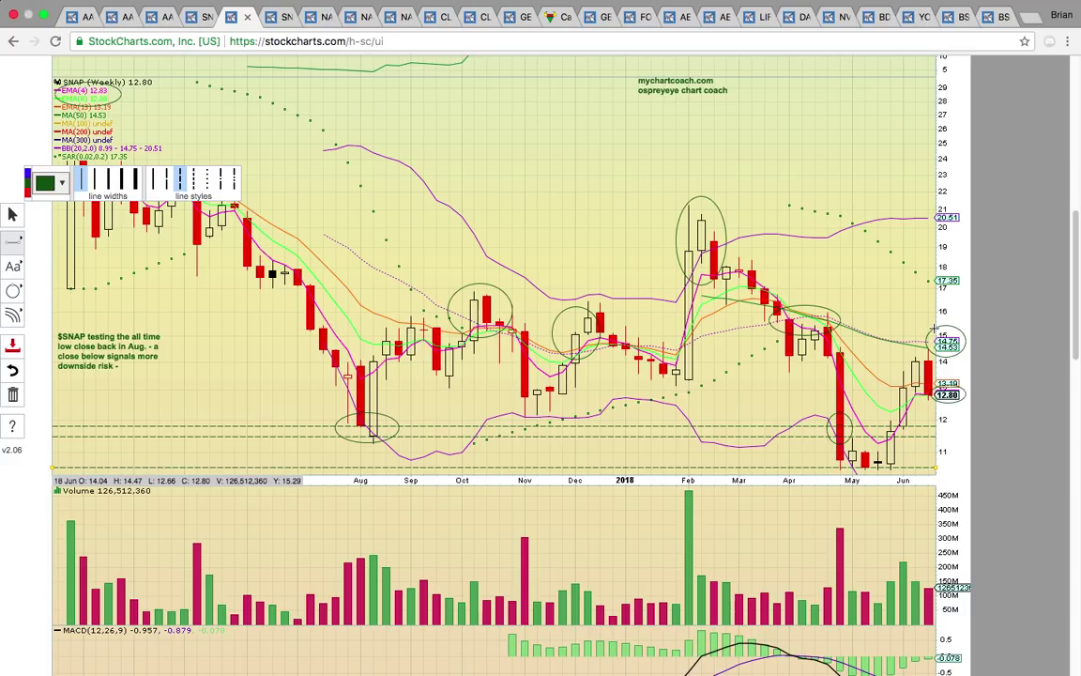
# - Draw dashed horizontal resistance lines at about 18.78 and across the top of the February candle bodies, coloured red
pyautogui.moveTo(566, 216); pyautogui.dragTo(567, 253)
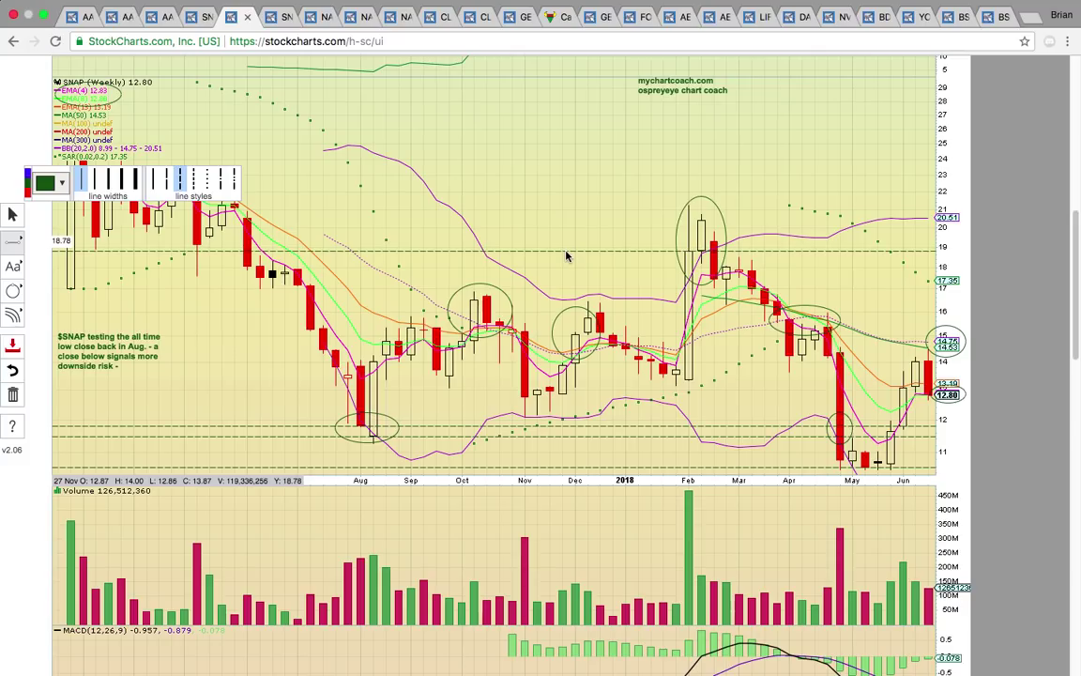
pyautogui.click(28, 175)
pyautogui.moveTo(494, 200); pyautogui.dragTo(553, 225)
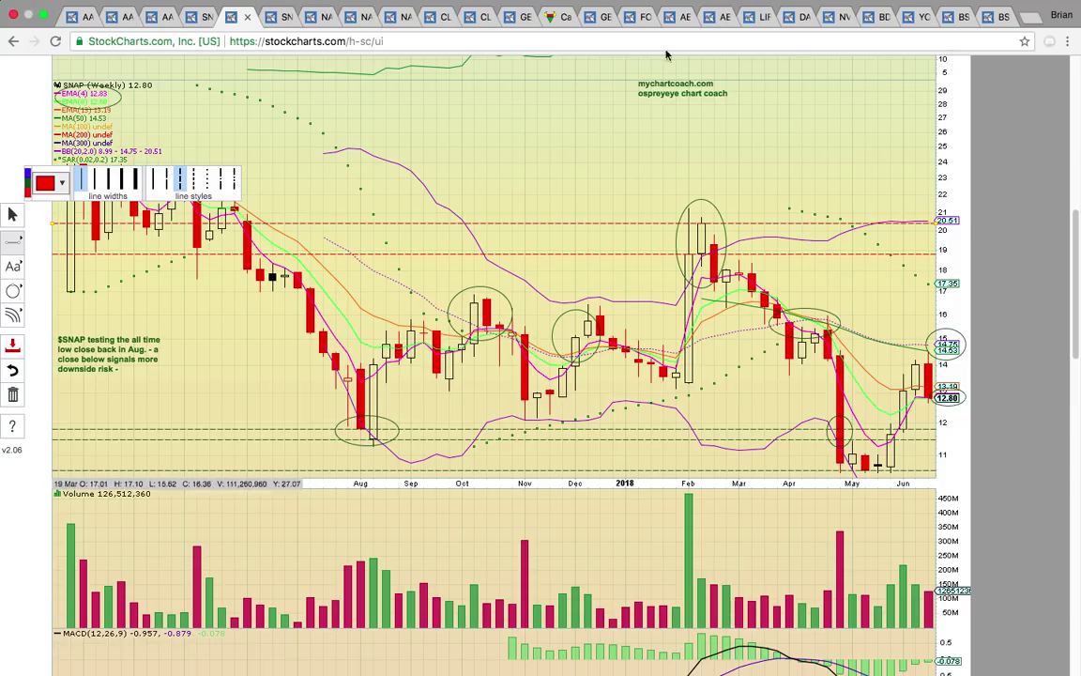
# - On the 15-minute SNAP chart, circle the current price labels and the 20 June upper and lower Bollinger Band turning points
pyautogui.click(283, 18)
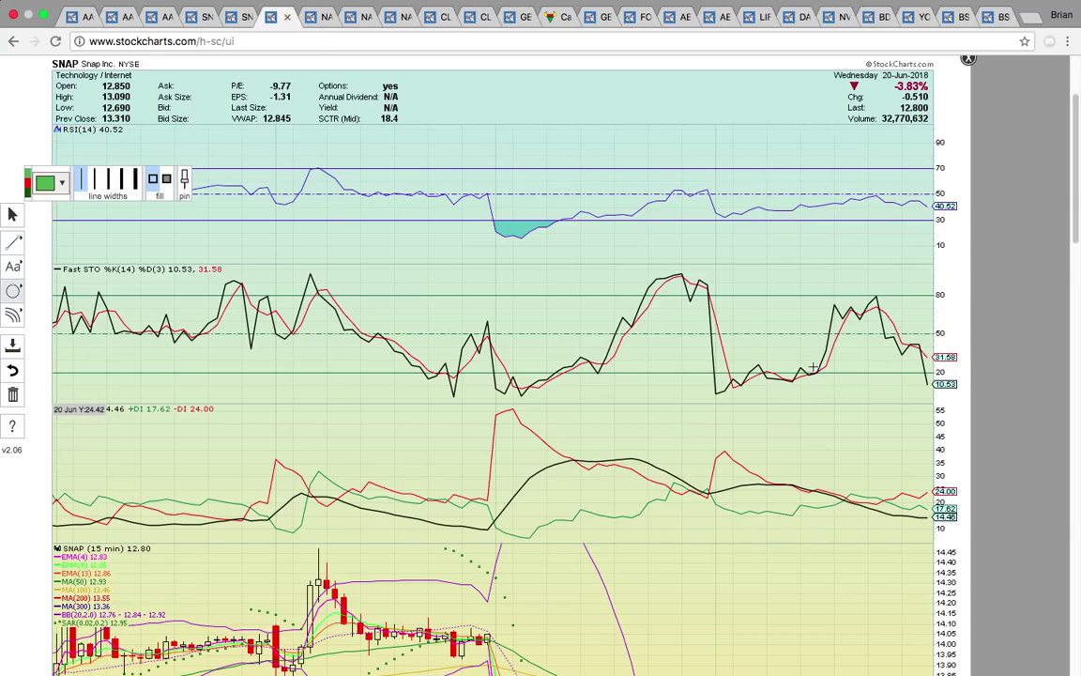
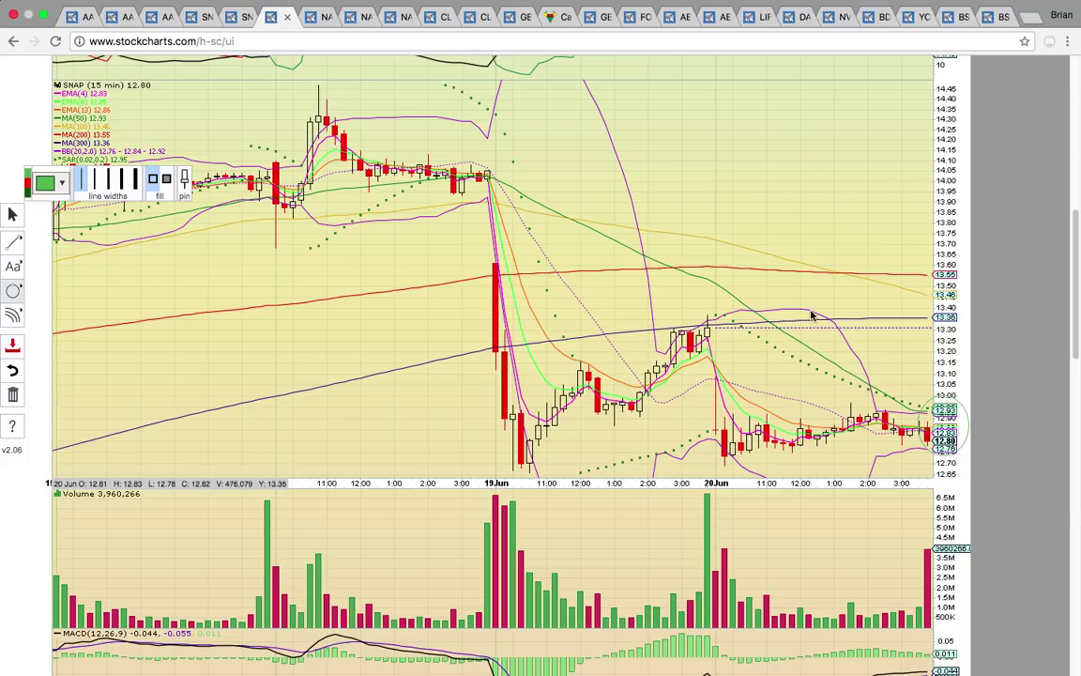
pyautogui.moveTo(797, 297); pyautogui.dragTo(819, 317)
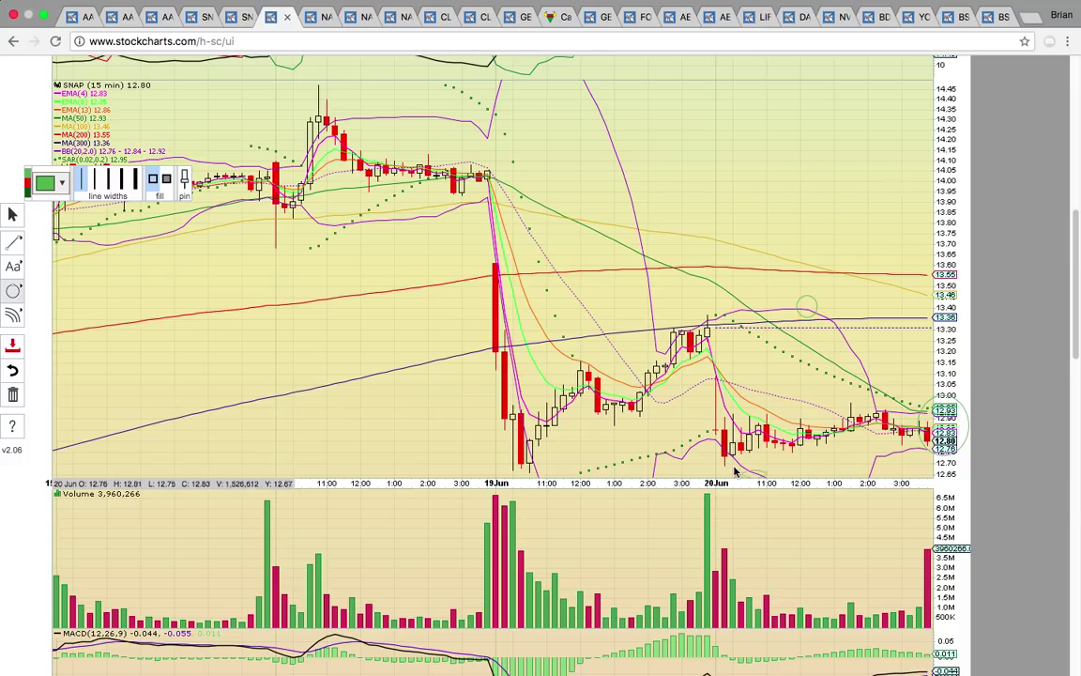
pyautogui.moveTo(770, 474); pyautogui.dragTo(732, 464)
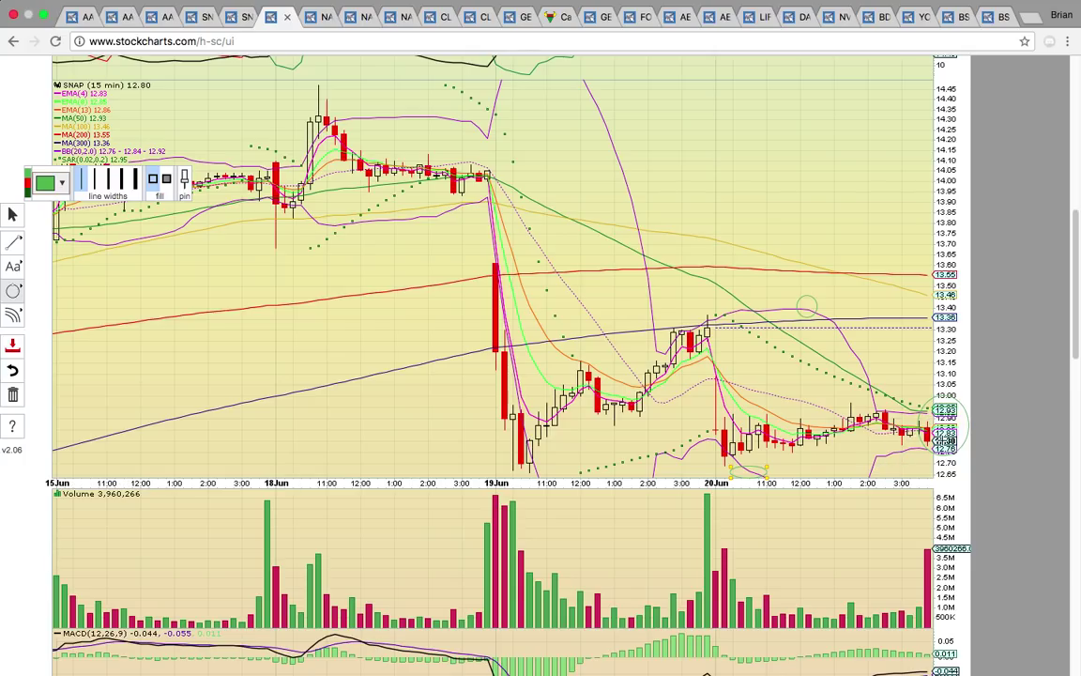
pyautogui.moveTo(830, 503); pyautogui.dragTo(805, 484)
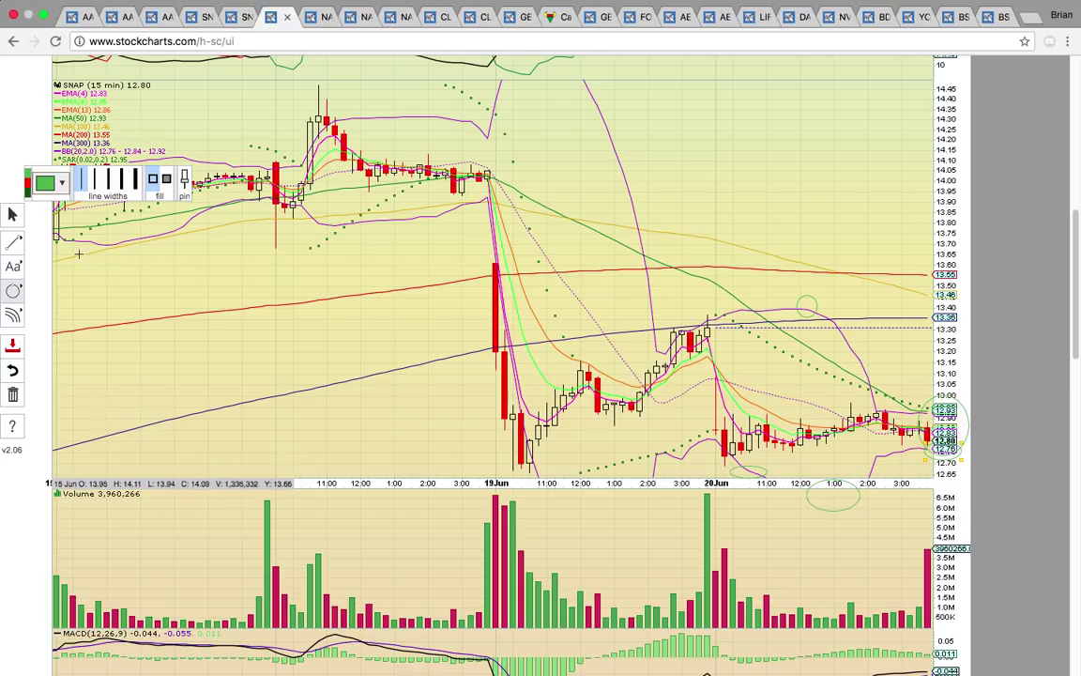
# - Draw a solid green horizontal line along the 19 and 20 June lows and circle the 12.80–12.93 and 13.36–13.55 axis labels
pyautogui.click(18, 247)
pyautogui.click(91, 283)
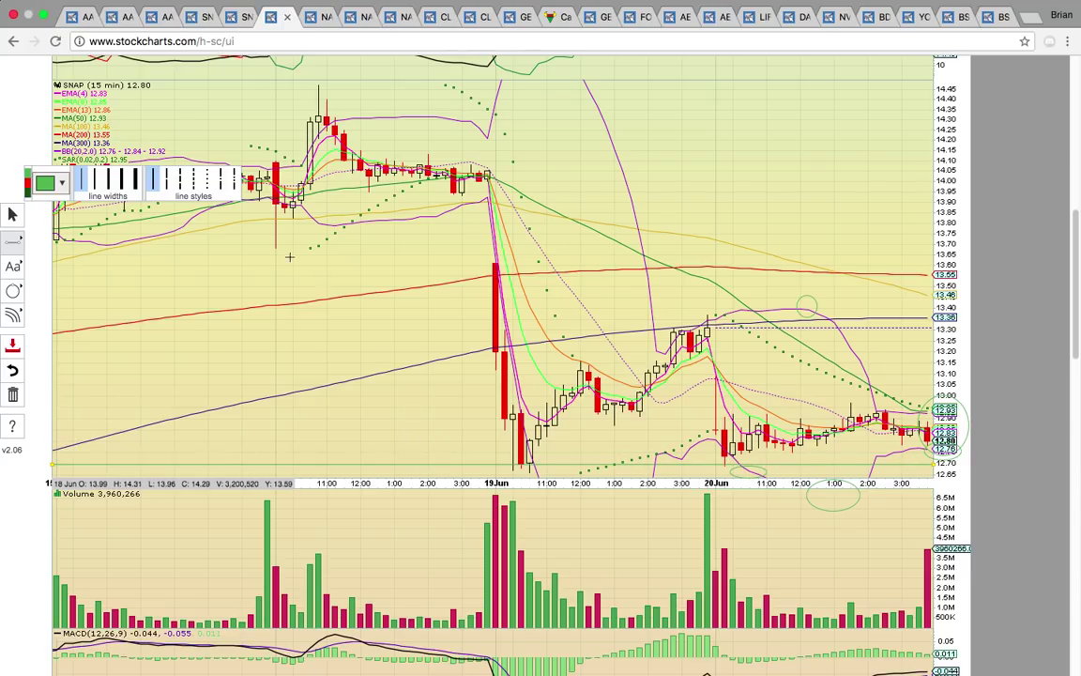
pyautogui.click(13, 291)
pyautogui.click(58, 325)
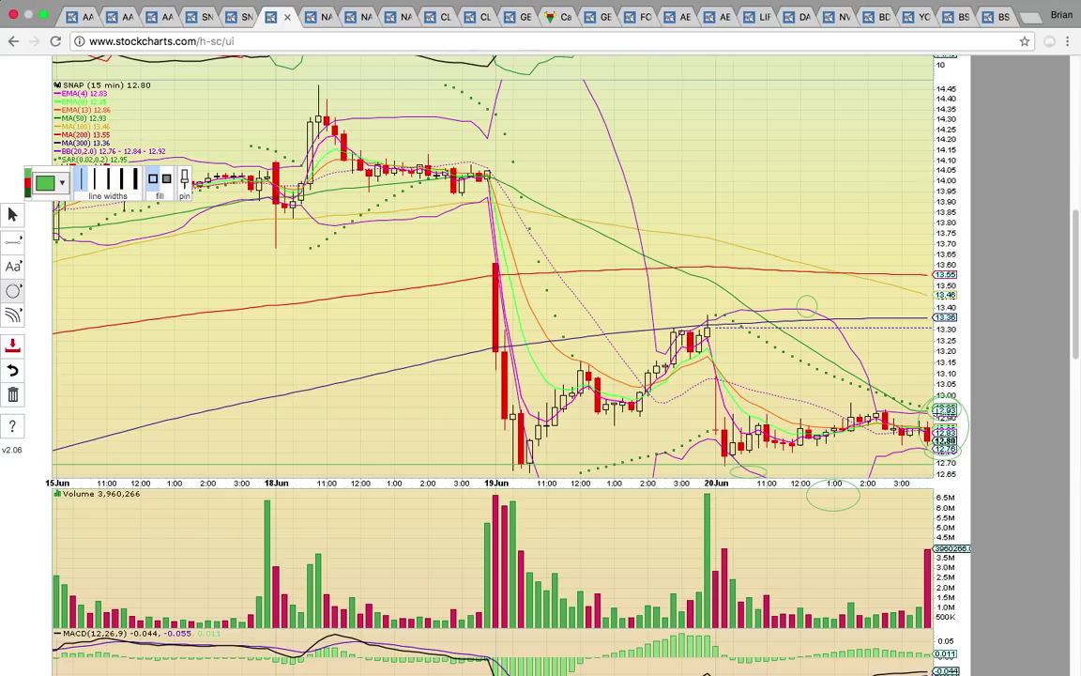
pyautogui.scroll(-1, 507, 357)
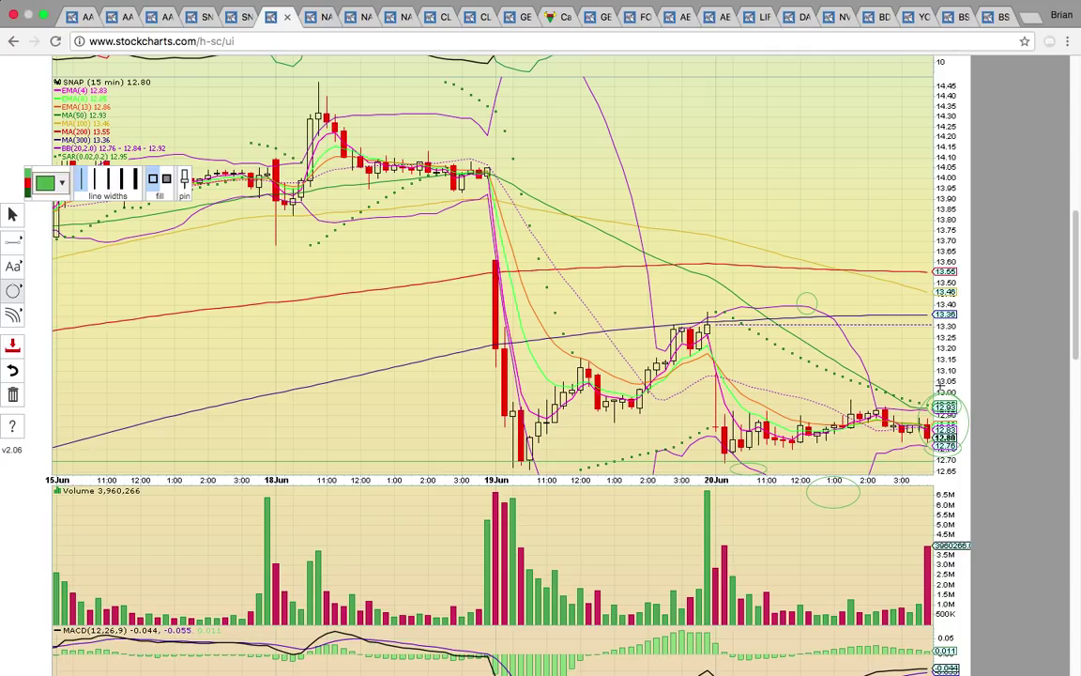
pyautogui.moveTo(968, 336); pyautogui.dragTo(915, 254)
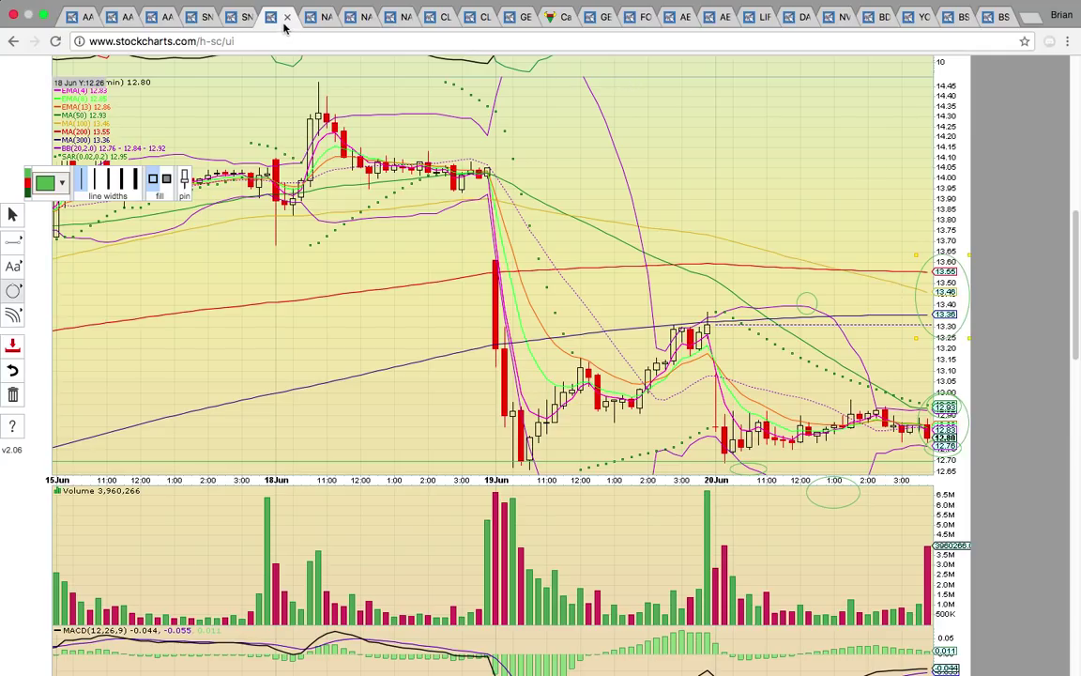
# - Switch to the daily NAKD chart and circle its daily percentage change in the quote header
pyautogui.click(324, 19)
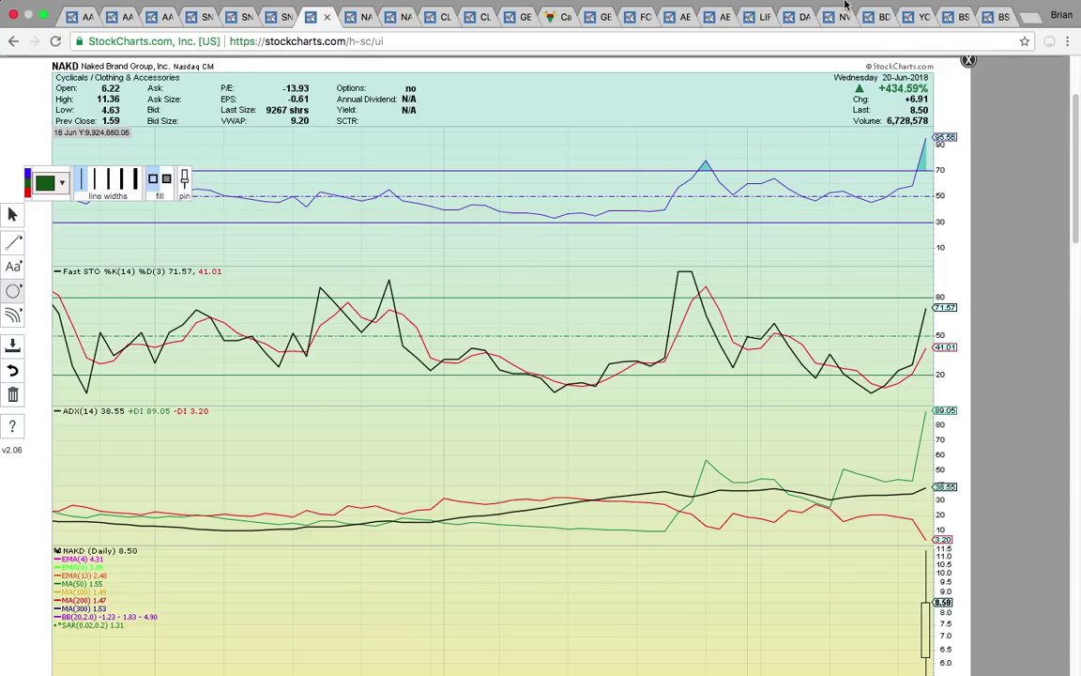
pyautogui.moveTo(857, 68); pyautogui.dragTo(856, 69)
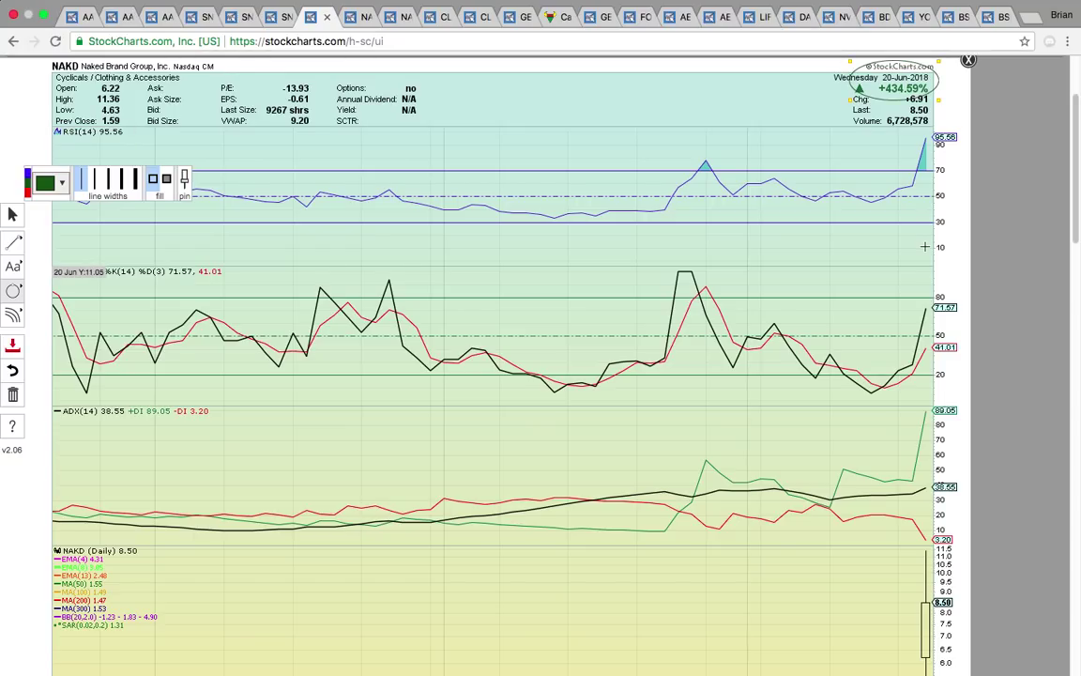
# - Circle NAKD's tall black 12 June candle and the matching volume bar
pyautogui.scroll(-6, 923, 288)
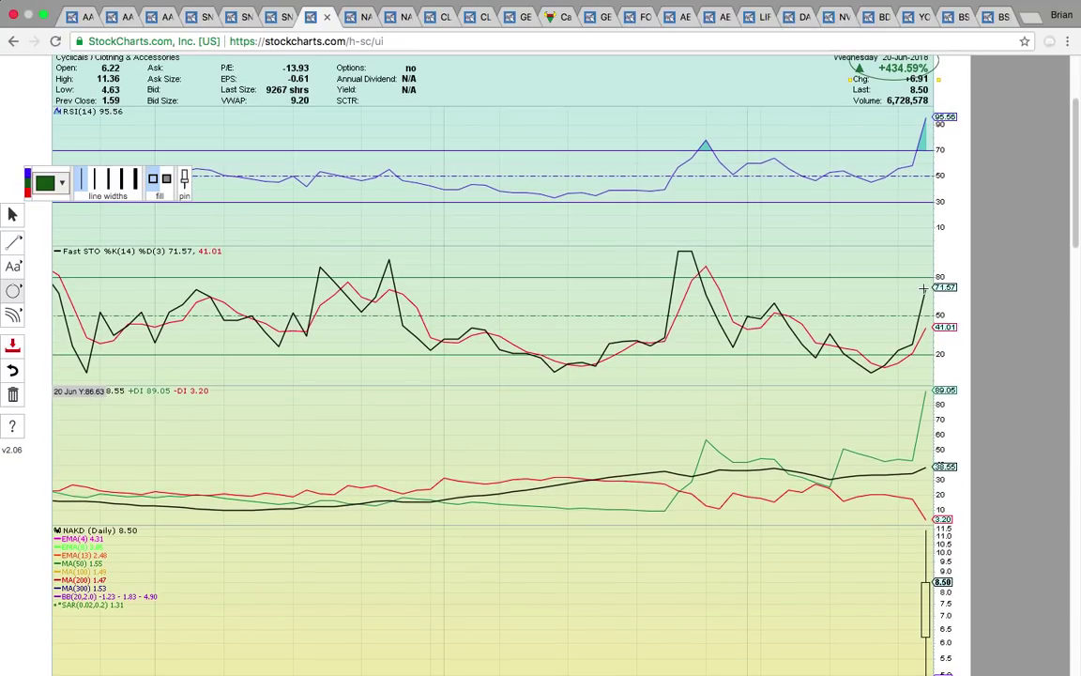
pyautogui.scroll(-4, 923, 288)
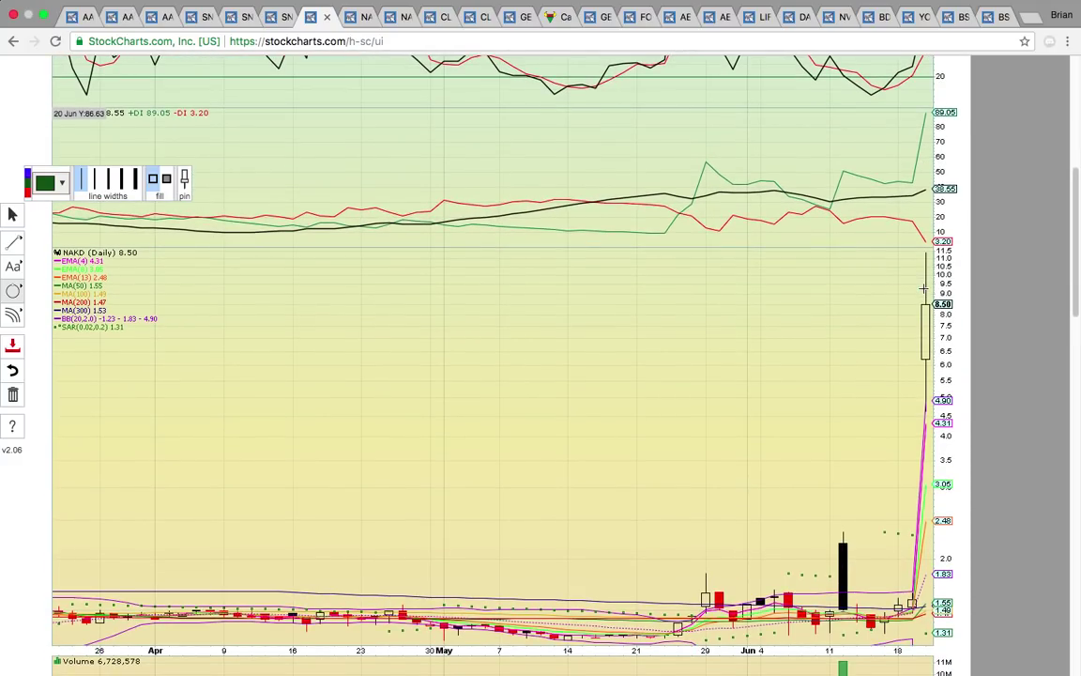
pyautogui.scroll(-1, 924, 288)
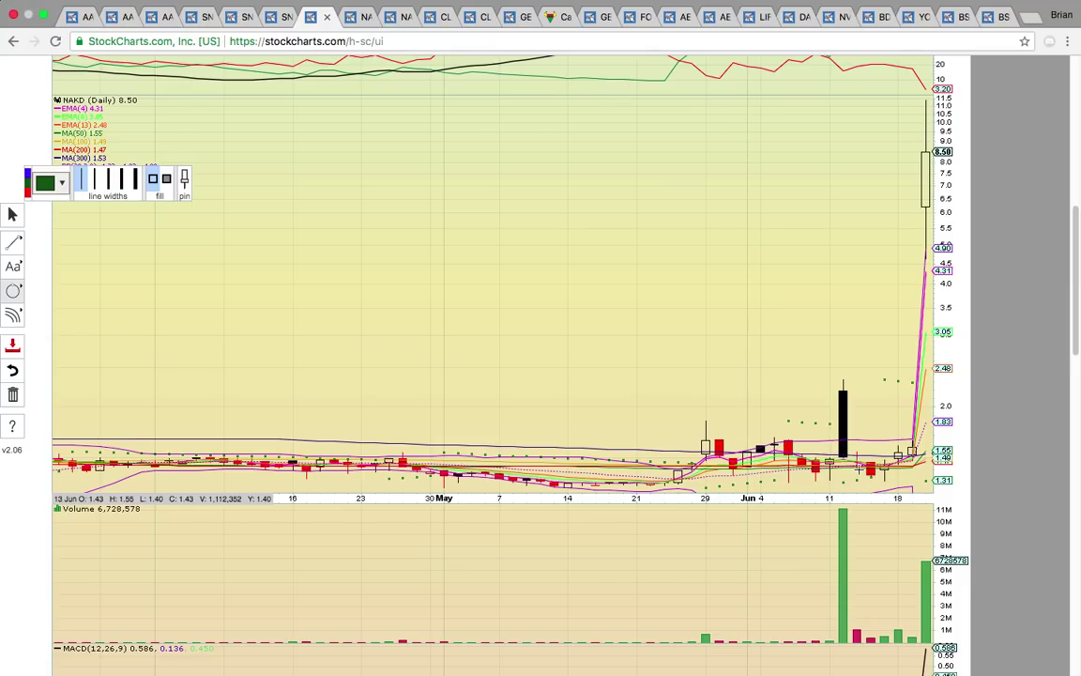
pyautogui.moveTo(826, 374); pyautogui.dragTo(856, 465)
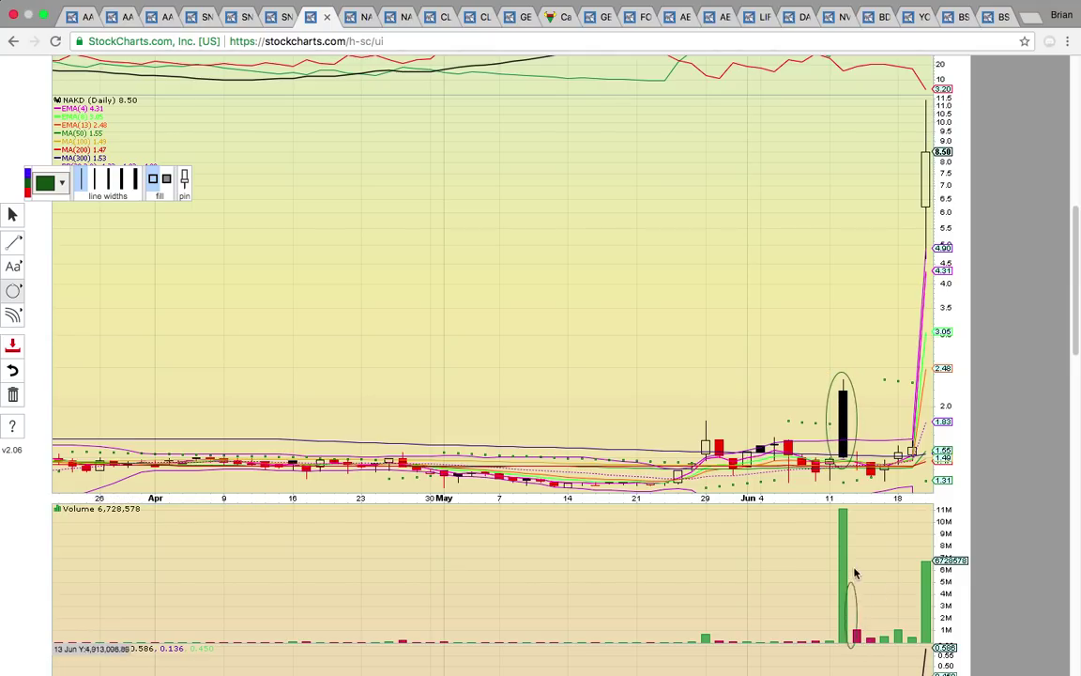
pyautogui.moveTo(856, 647); pyautogui.dragTo(832, 499)
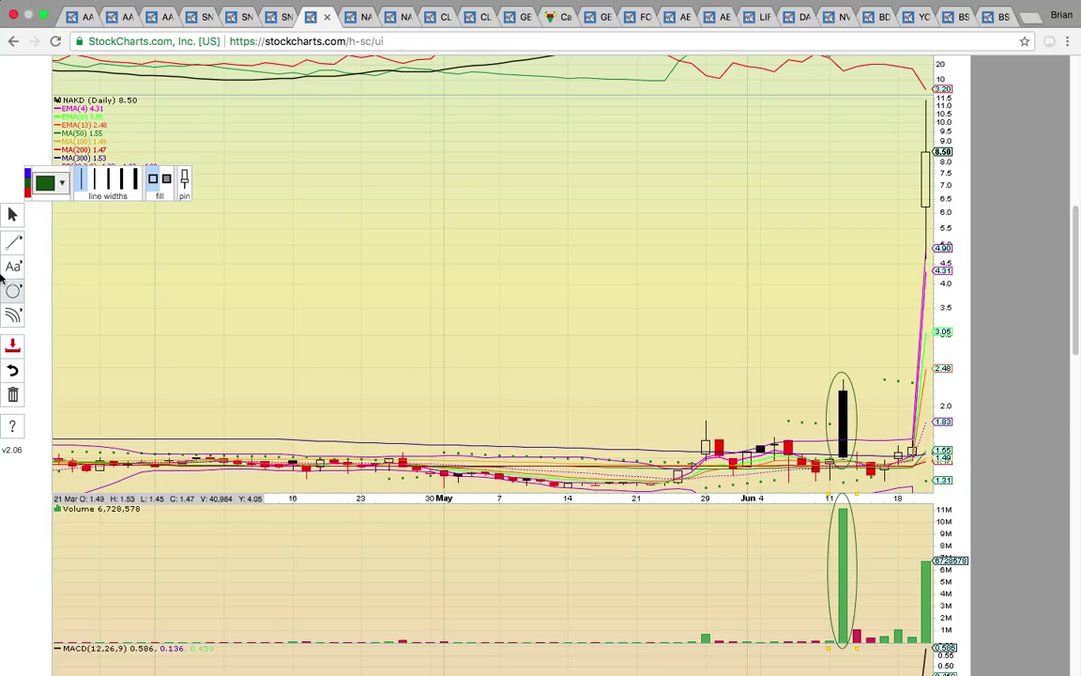
# - Draw dashed green horizontal lines bounding NAKD's earlier price range, plus two on the volume chart at the latest and late May bars
pyautogui.click(9, 242)
pyautogui.click(89, 288)
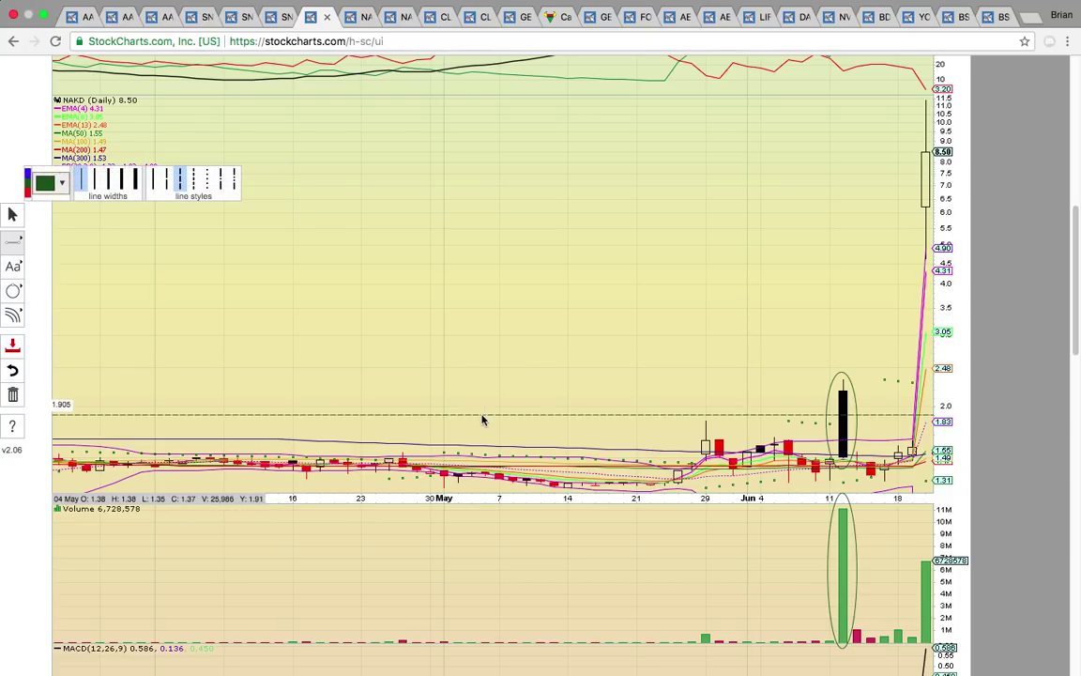
pyautogui.click(483, 440)
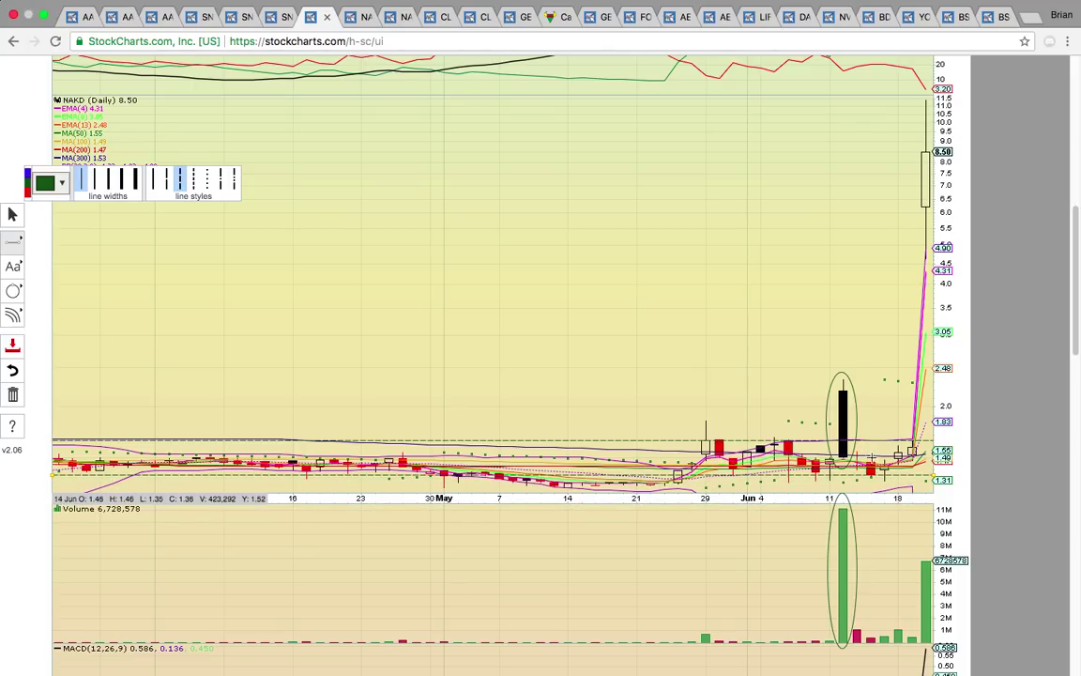
pyautogui.scroll(-1, 851, 516)
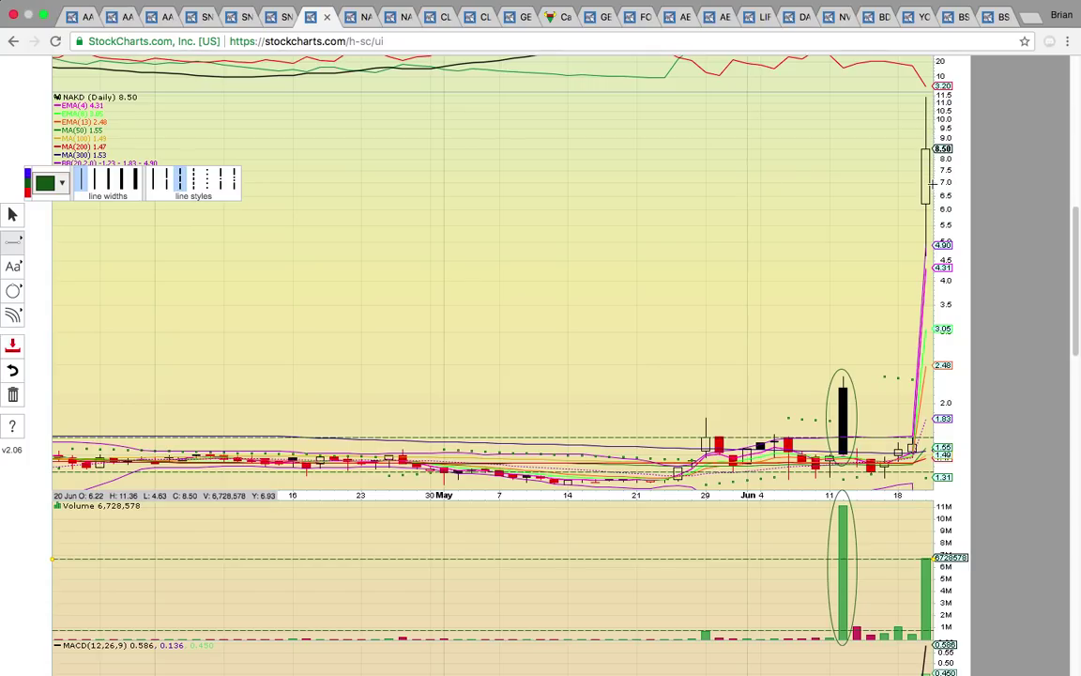
# - Circle NAKD's 4.31–4.90 axis labels, both edges of the 19–20 June gap, and the 8.50 closing-price label
pyautogui.click(14, 291)
pyautogui.click(72, 313)
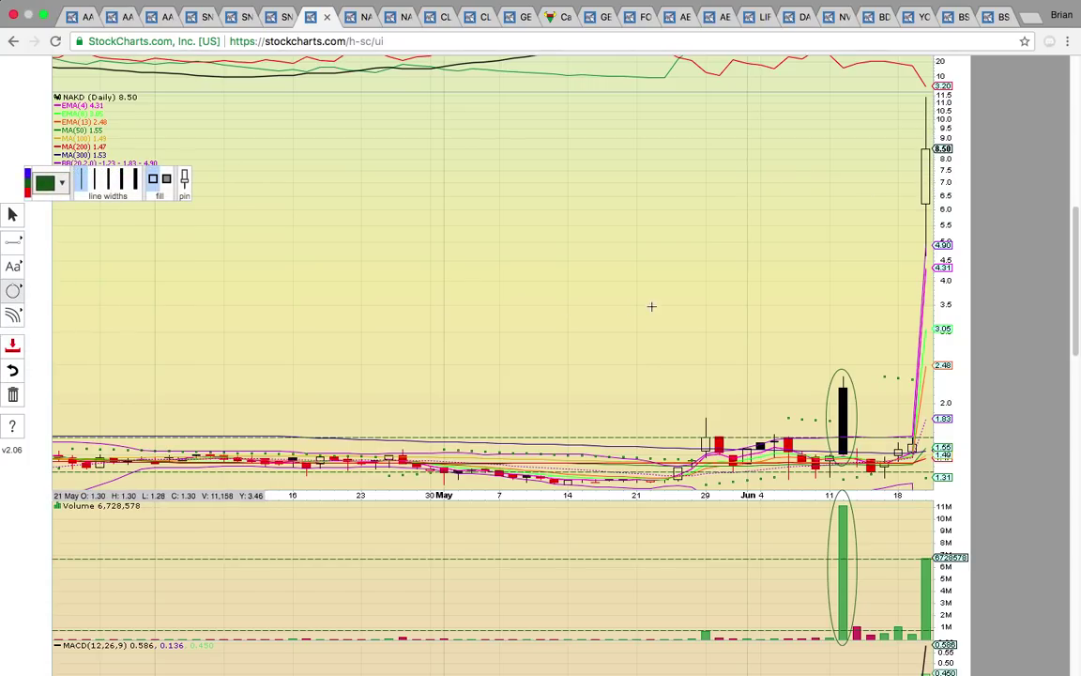
pyautogui.moveTo(965, 235)
pyautogui.mouseDown()
pyautogui.moveTo(922, 253)
pyautogui.moveTo(909, 279)
pyautogui.mouseUp()
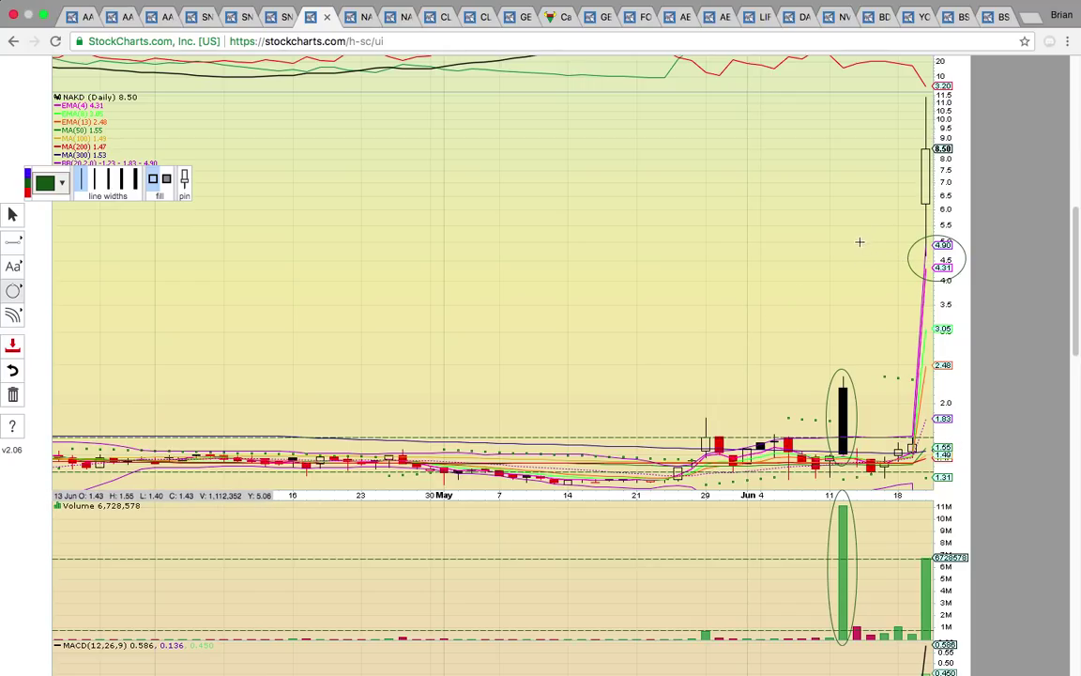
pyautogui.click(924, 255)
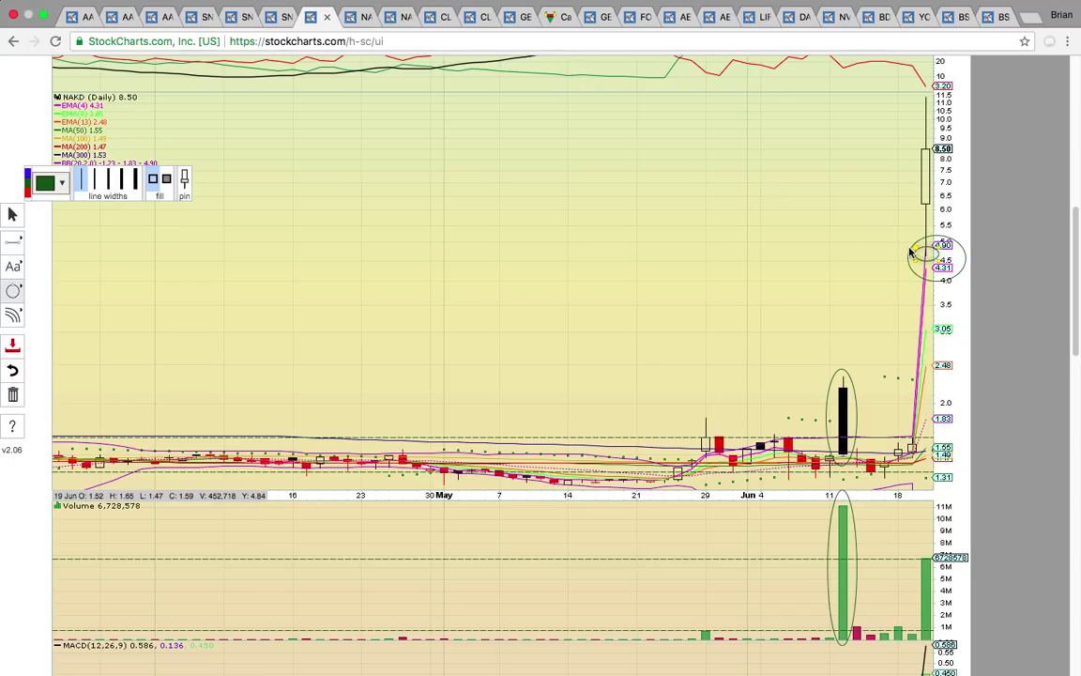
pyautogui.click(909, 431)
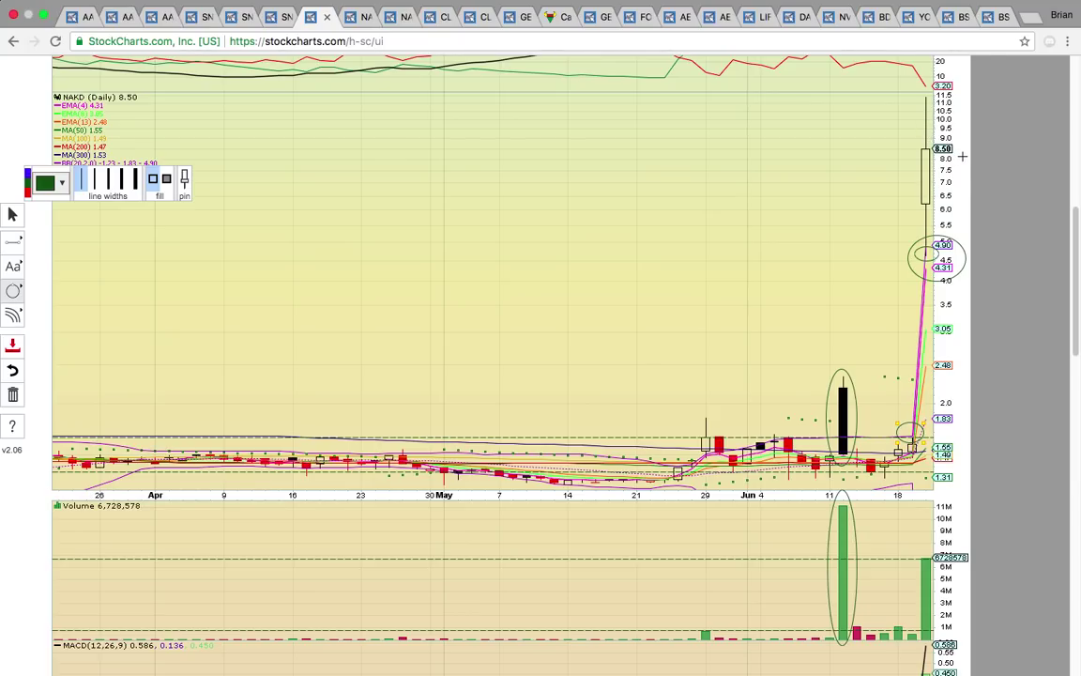
pyautogui.moveTo(959, 156); pyautogui.dragTo(913, 141)
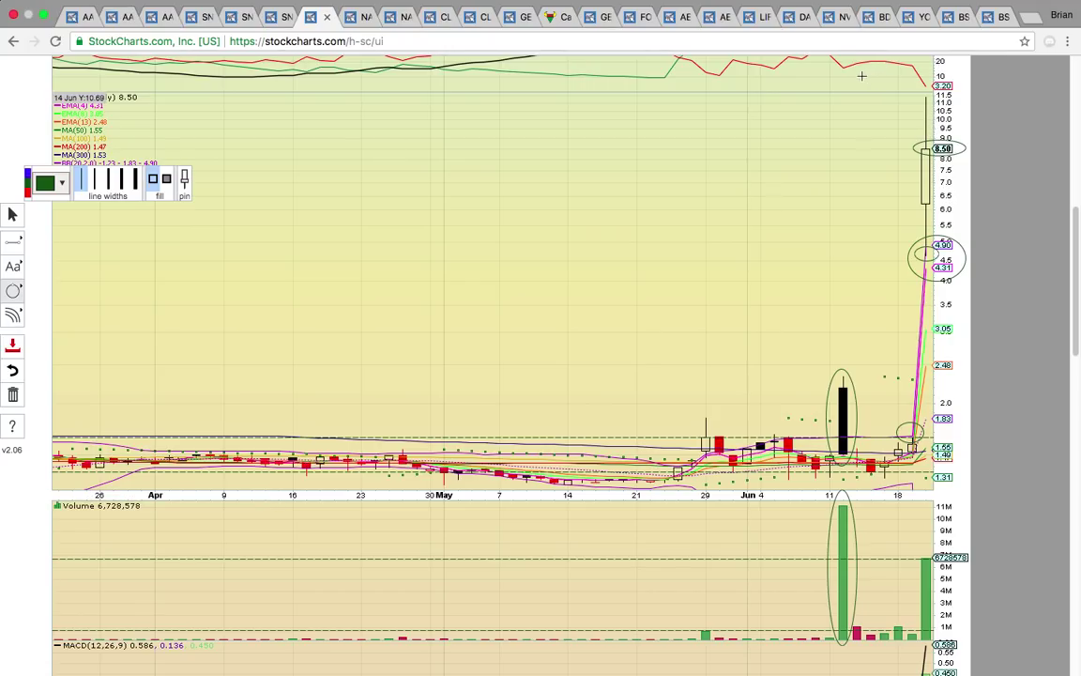
# - Switch to the weekly NAKD chart and circle the 2013 months on the date axis and the 10.42 moving-average label
pyautogui.click(357, 17)
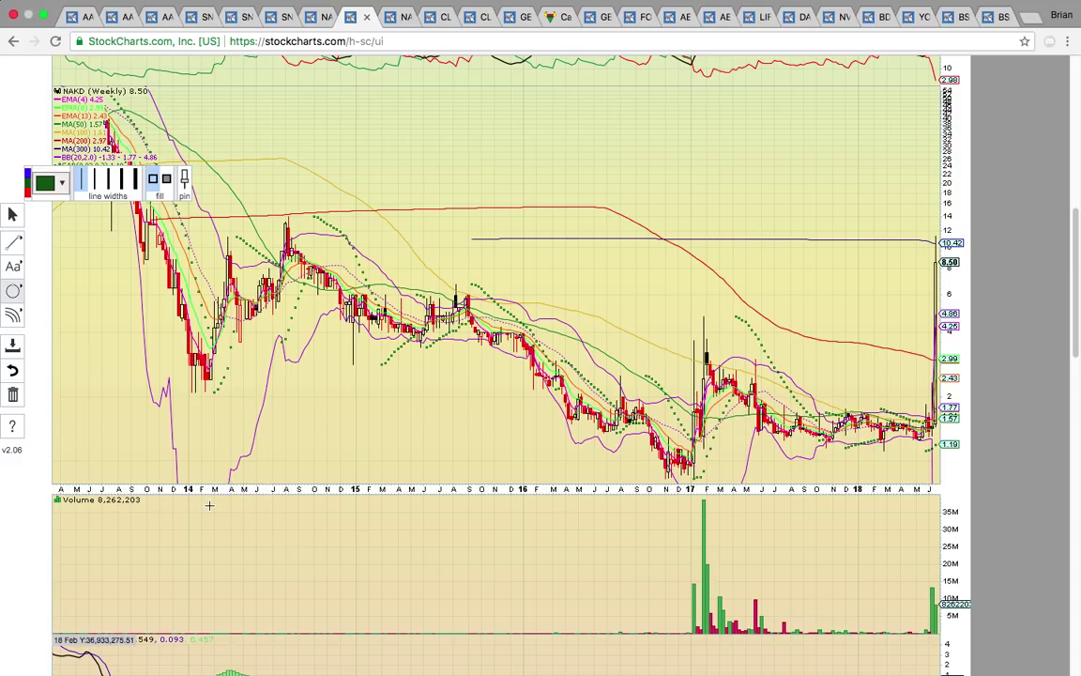
pyautogui.moveTo(172, 499); pyautogui.dragTo(64, 474)
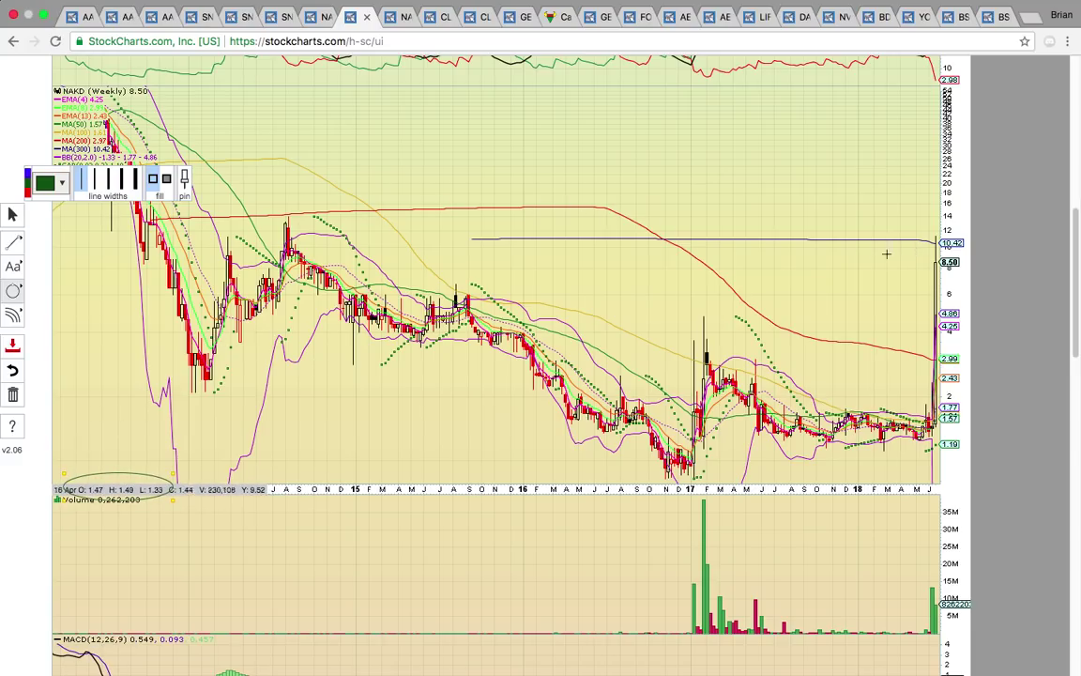
pyautogui.moveTo(969, 253); pyautogui.dragTo(926, 229)
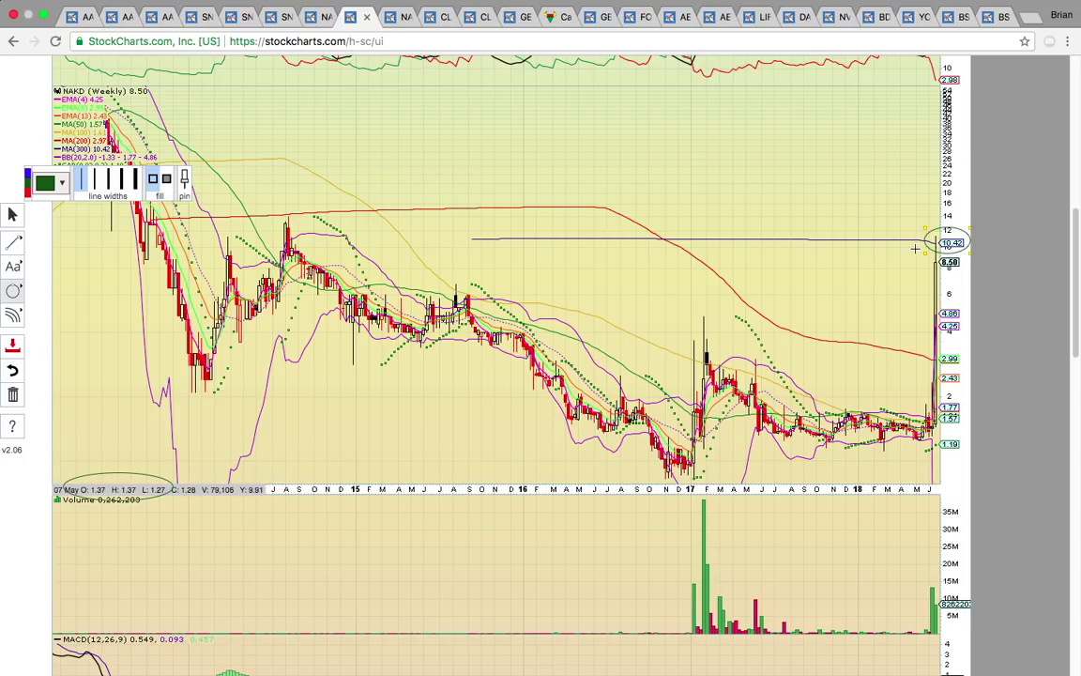
# - Draw dashed red horizontal lines near 13 and 9.91 on the weekly chart, and circle the 2014 peak and upper line's right end in green
pyautogui.click(13, 242)
pyautogui.click(54, 295)
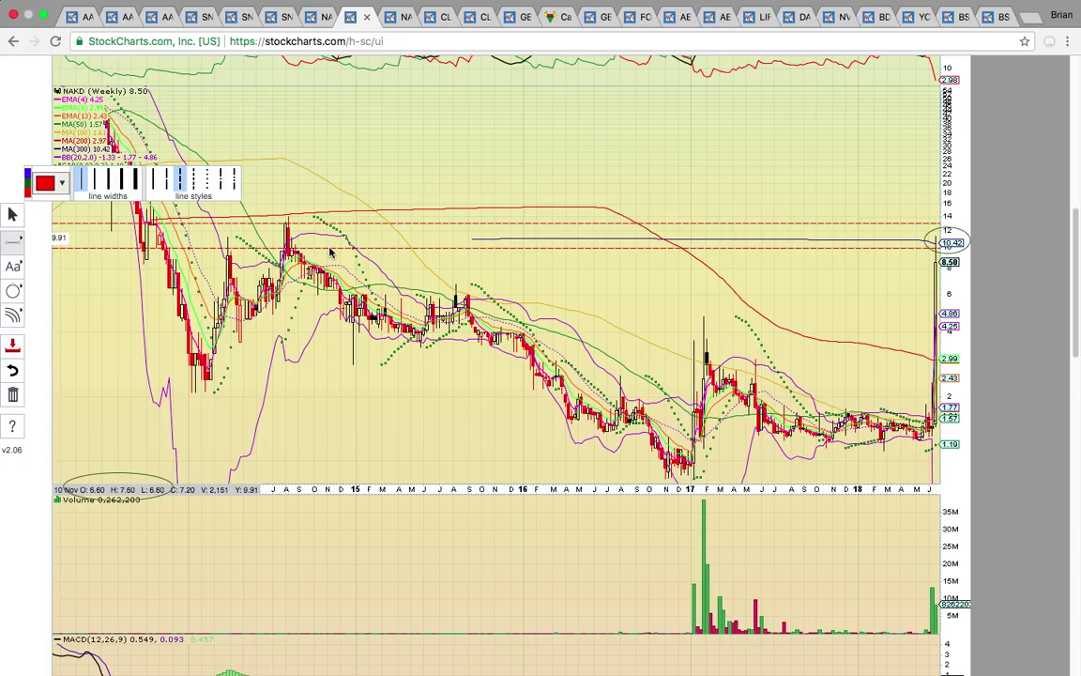
pyautogui.click(13, 291)
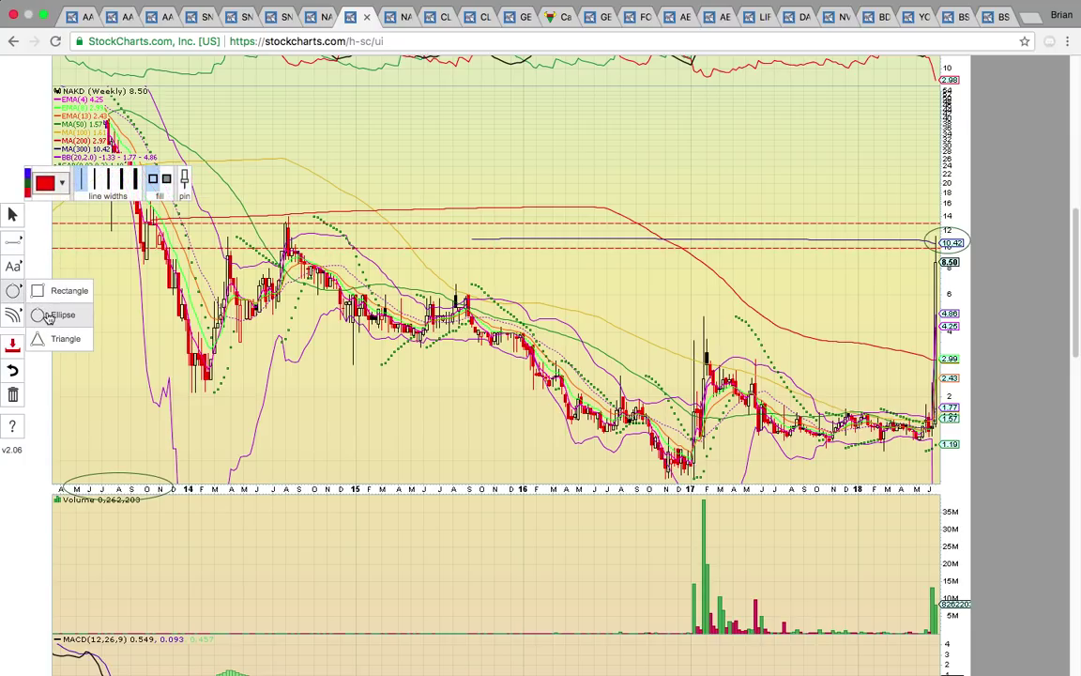
pyautogui.click(49, 316)
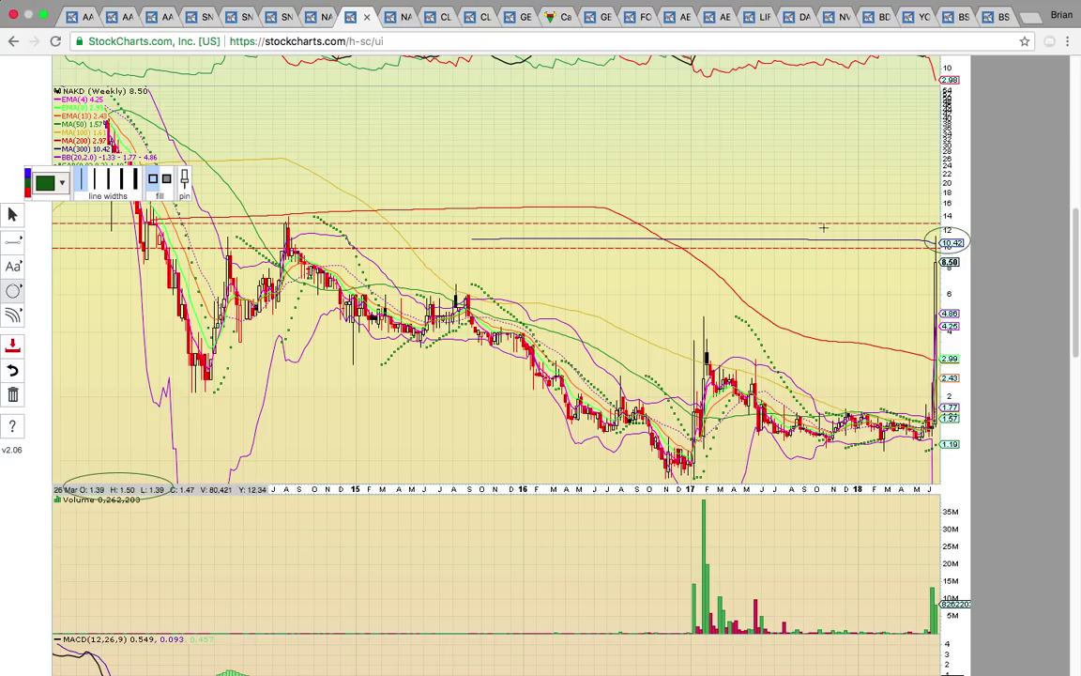
pyautogui.moveTo(288, 226); pyautogui.dragTo(299, 236)
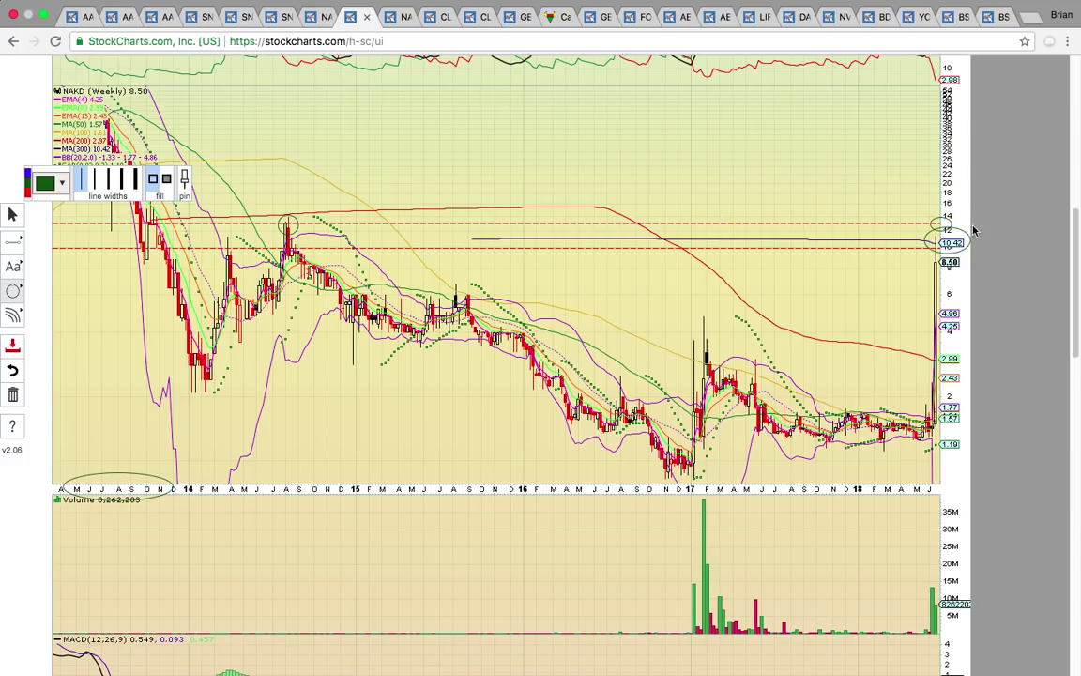
# - Switch to the 15-minute NAKD chart and circle the 12 June volume spike and the flat 19 June price action up to the 20 June jump
pyautogui.click(395, 16)
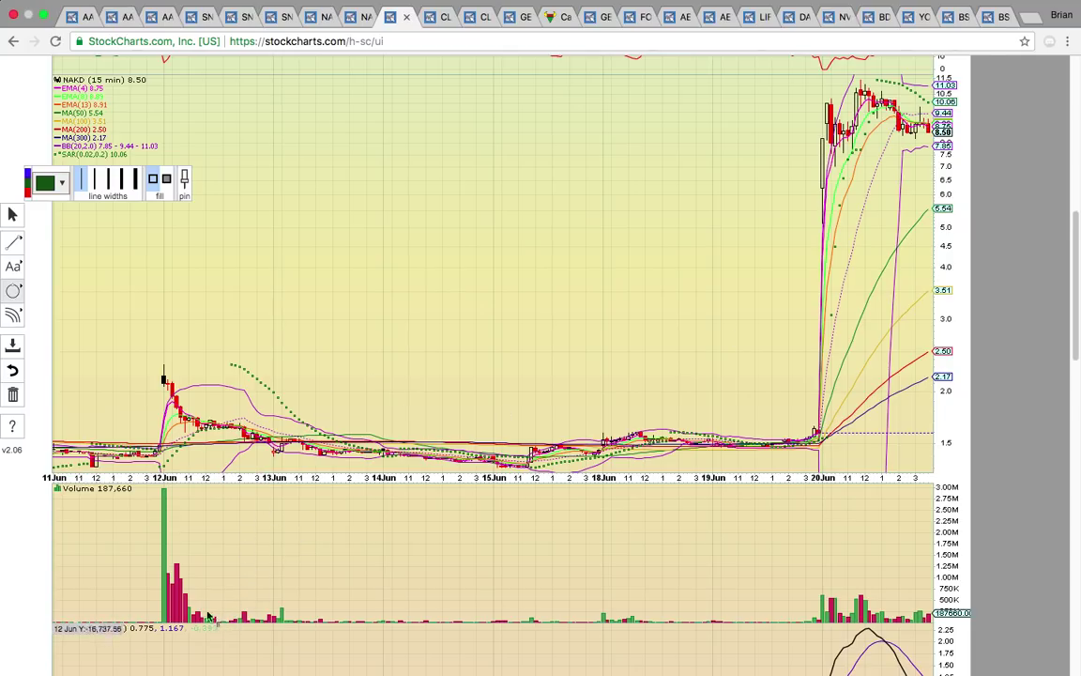
pyautogui.moveTo(176, 555); pyautogui.dragTo(131, 489)
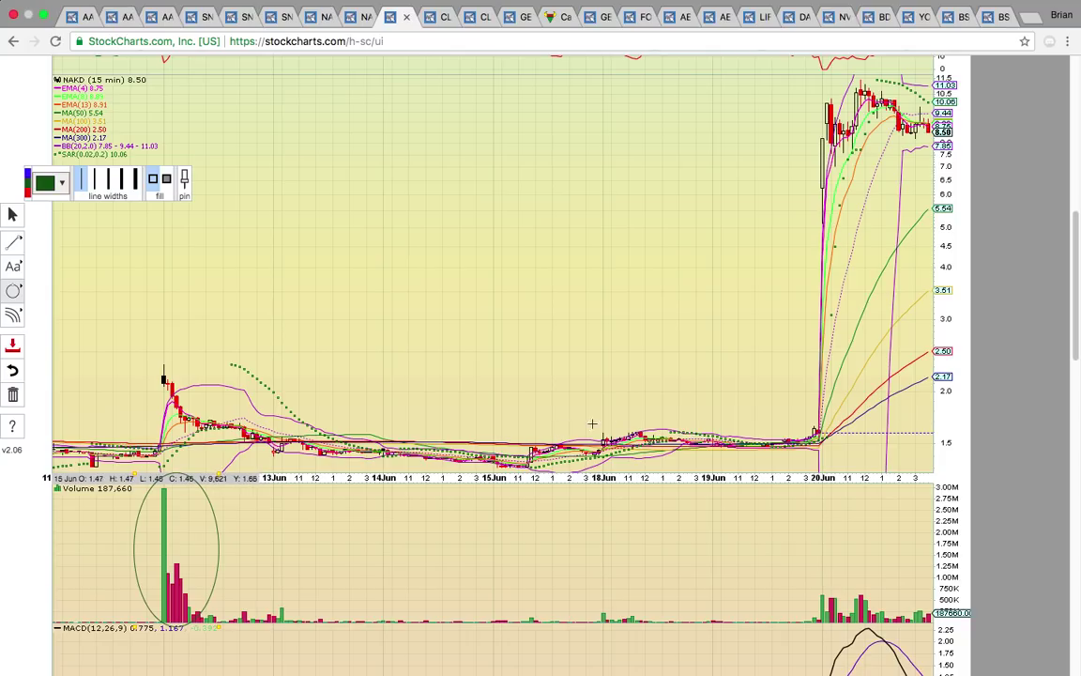
pyautogui.moveTo(810, 461)
pyautogui.mouseDown()
pyautogui.moveTo(782, 432)
pyautogui.moveTo(738, 427)
pyautogui.mouseUp()
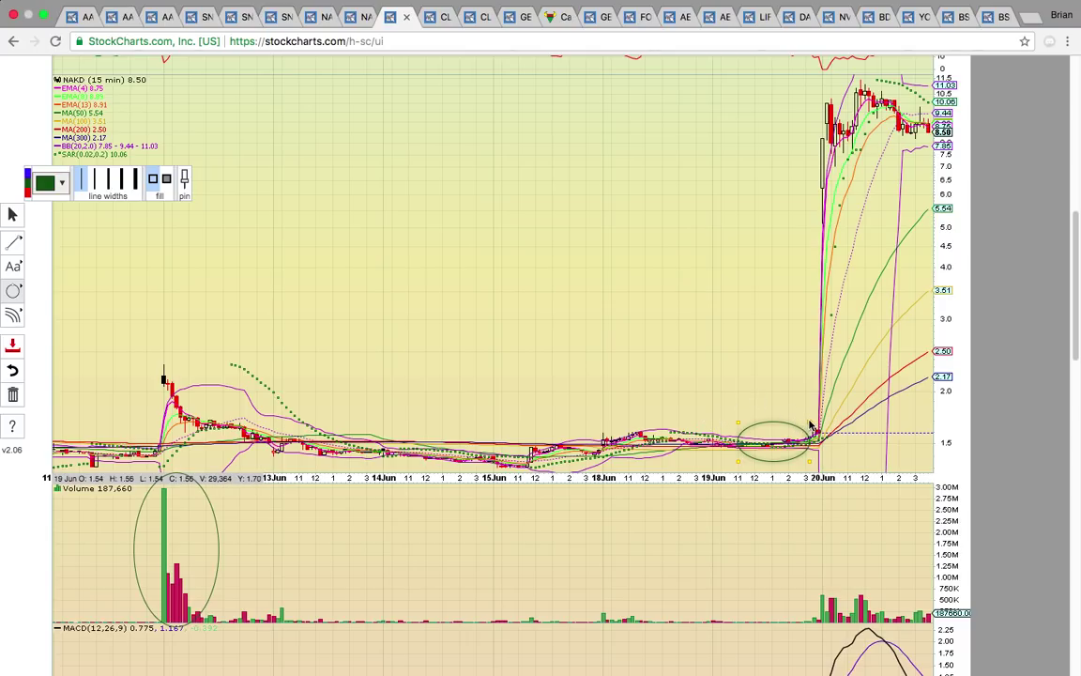
pyautogui.moveTo(810, 422); pyautogui.dragTo(843, 415)
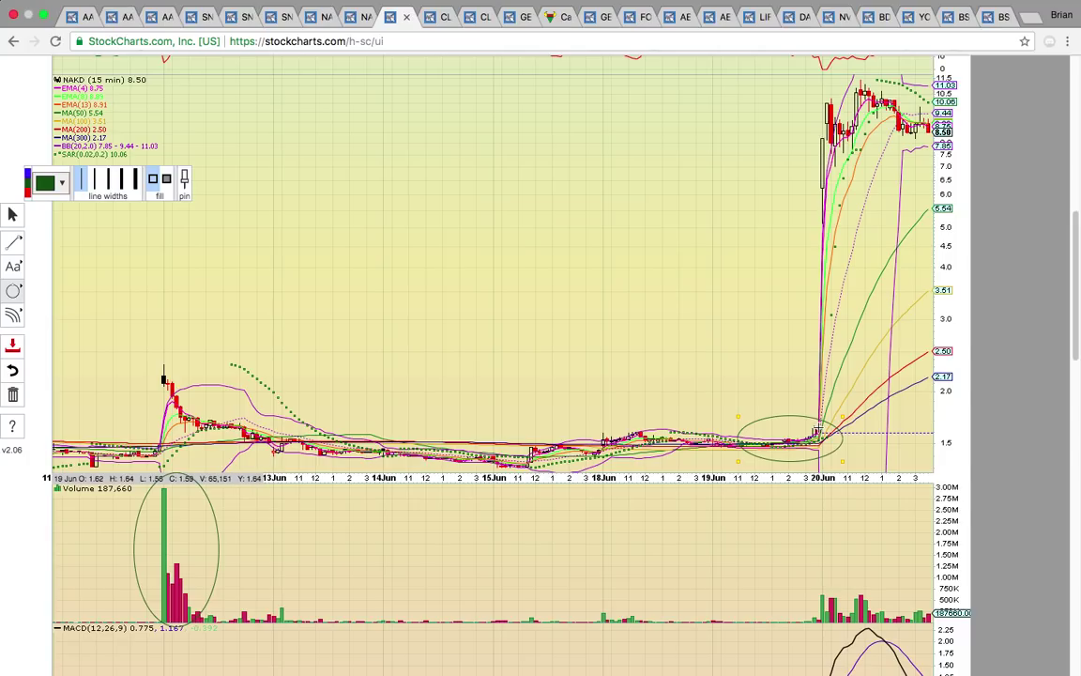
# - Draw a dashed green horizontal line at the 20 June opening price and a dashed red one at about 10.71 near that day's highs
pyautogui.click(14, 245)
pyautogui.click(80, 289)
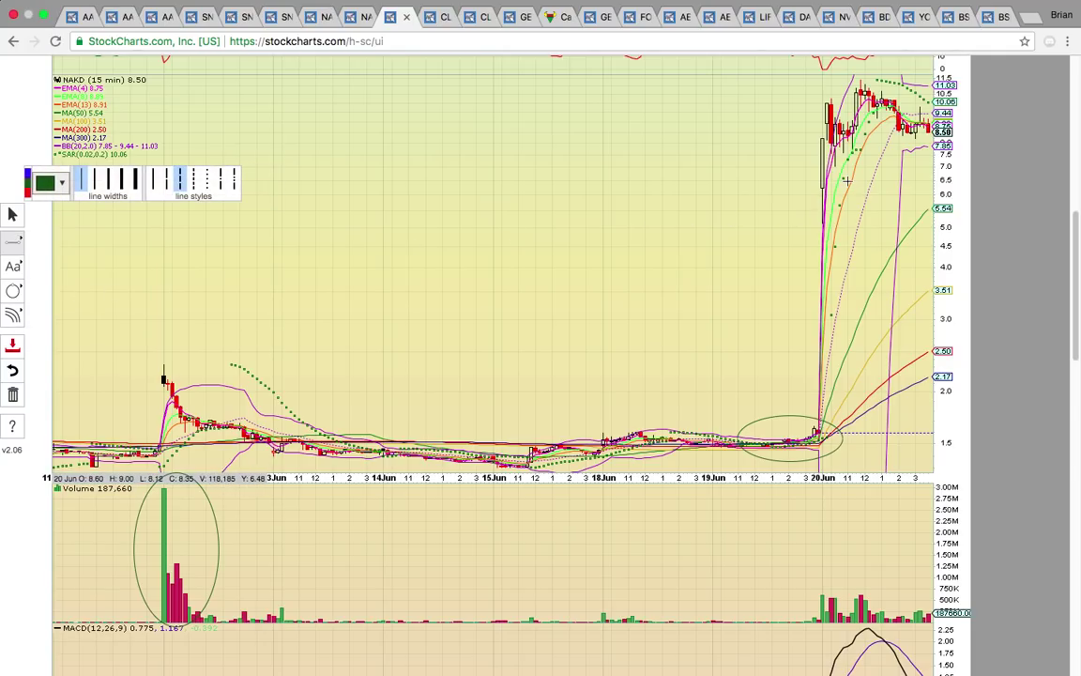
pyautogui.moveTo(845, 171); pyautogui.dragTo(876, 192)
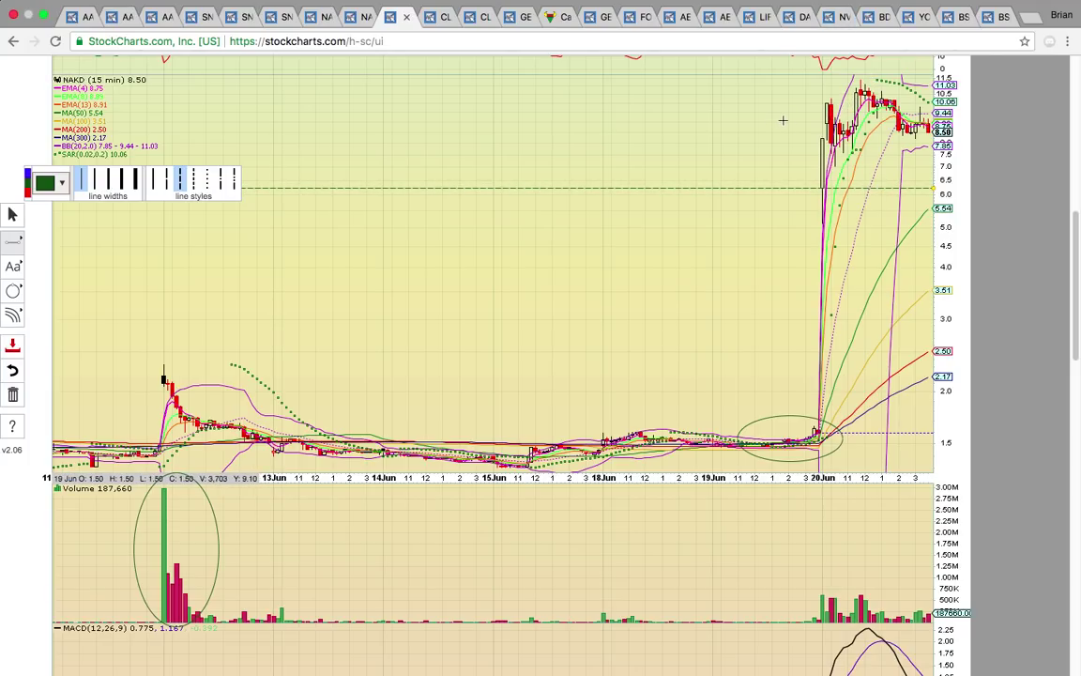
pyautogui.moveTo(799, 87); pyautogui.dragTo(804, 94)
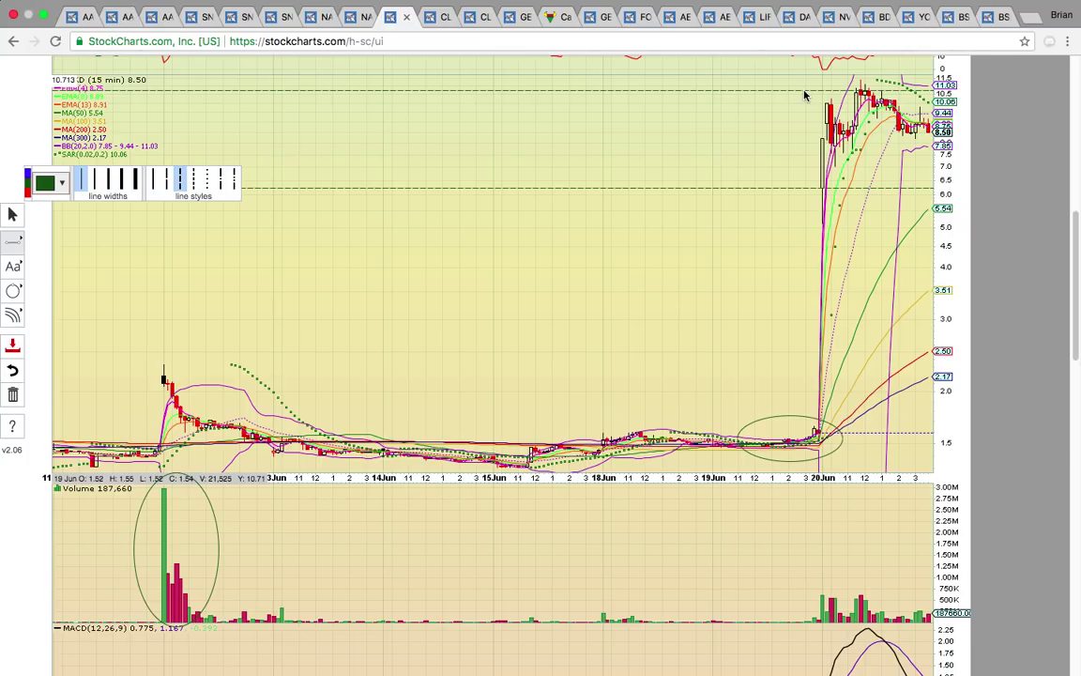
pyautogui.moveTo(804, 95); pyautogui.dragTo(804, 95)
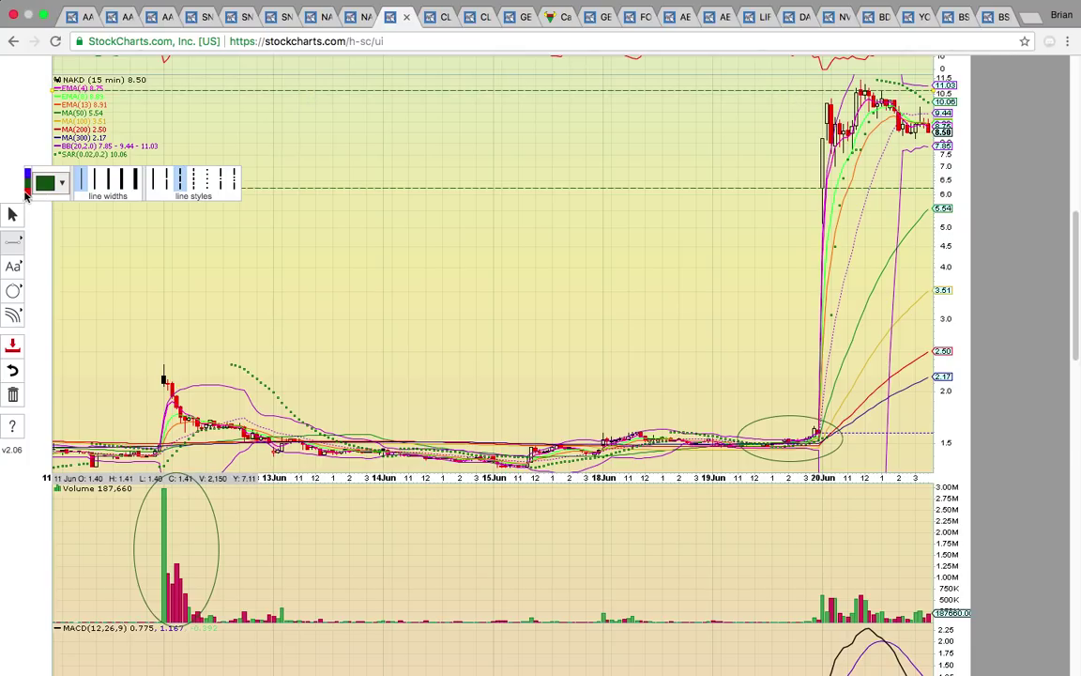
# - Circle the 20 June price peak in green with a small ellipse
pyautogui.click(13, 291)
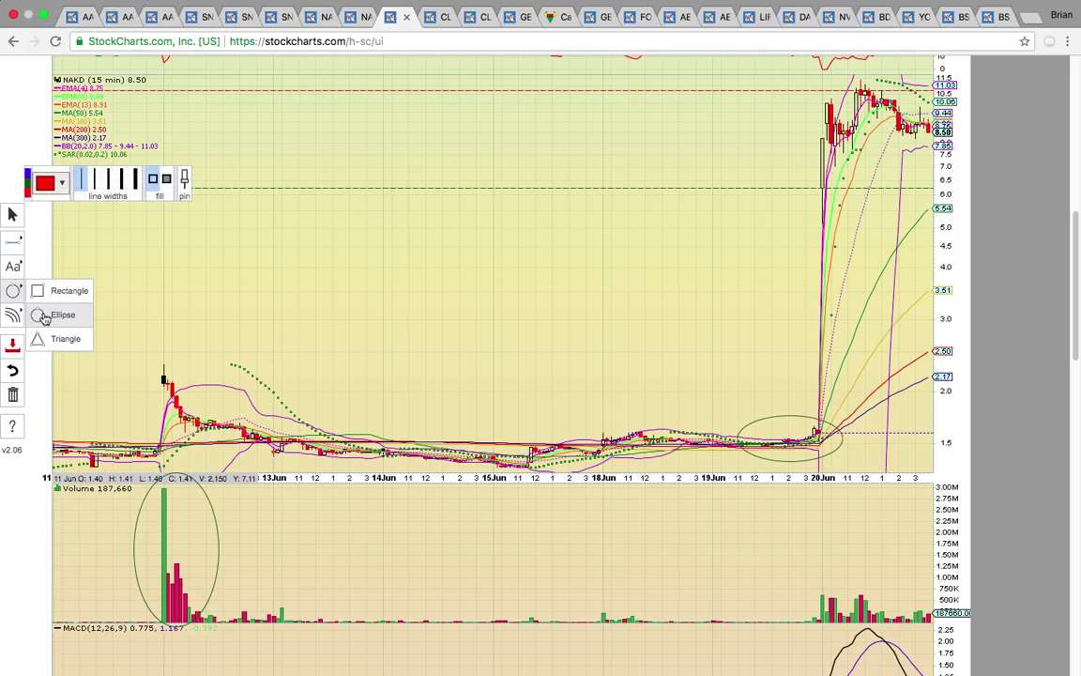
pyautogui.click(52, 316)
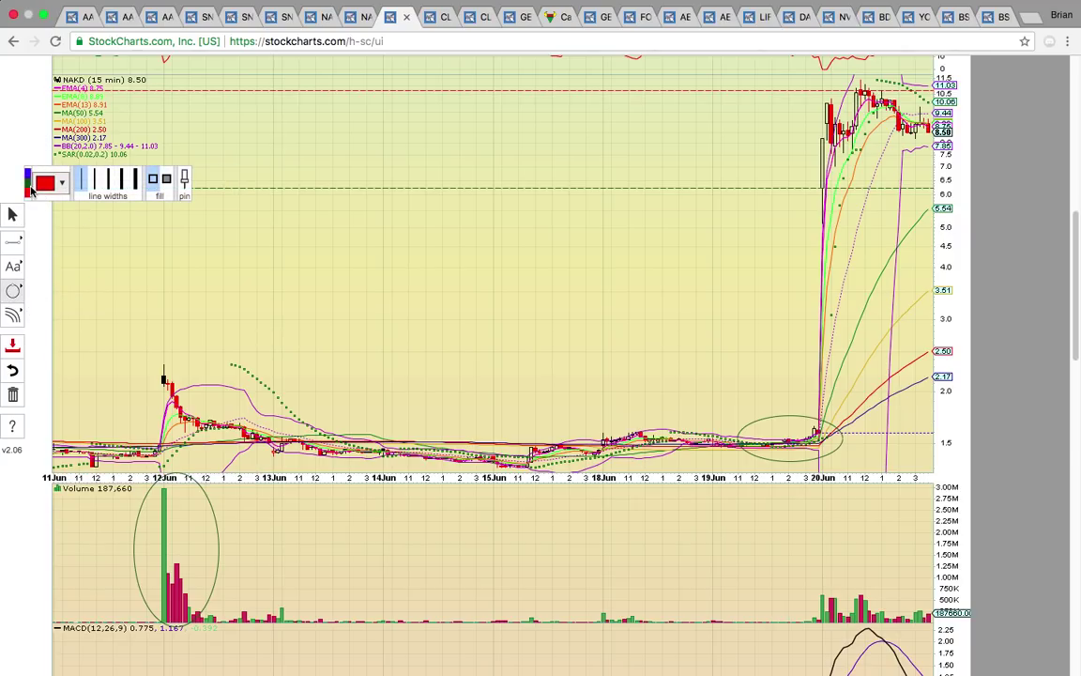
pyautogui.click(28, 185)
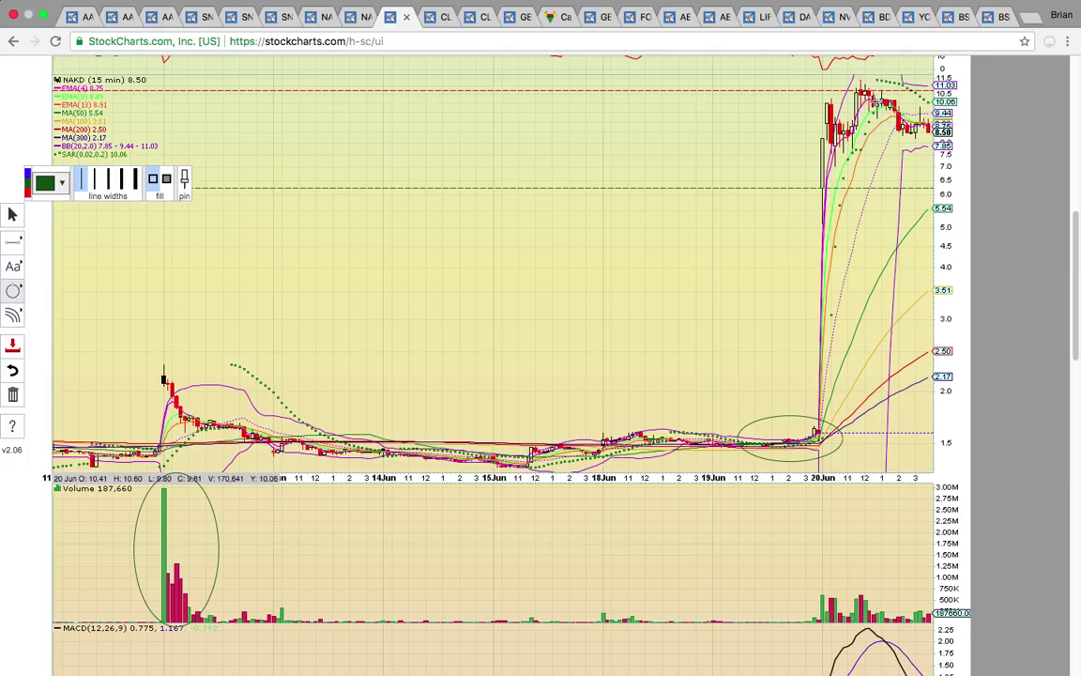
pyautogui.click(863, 91)
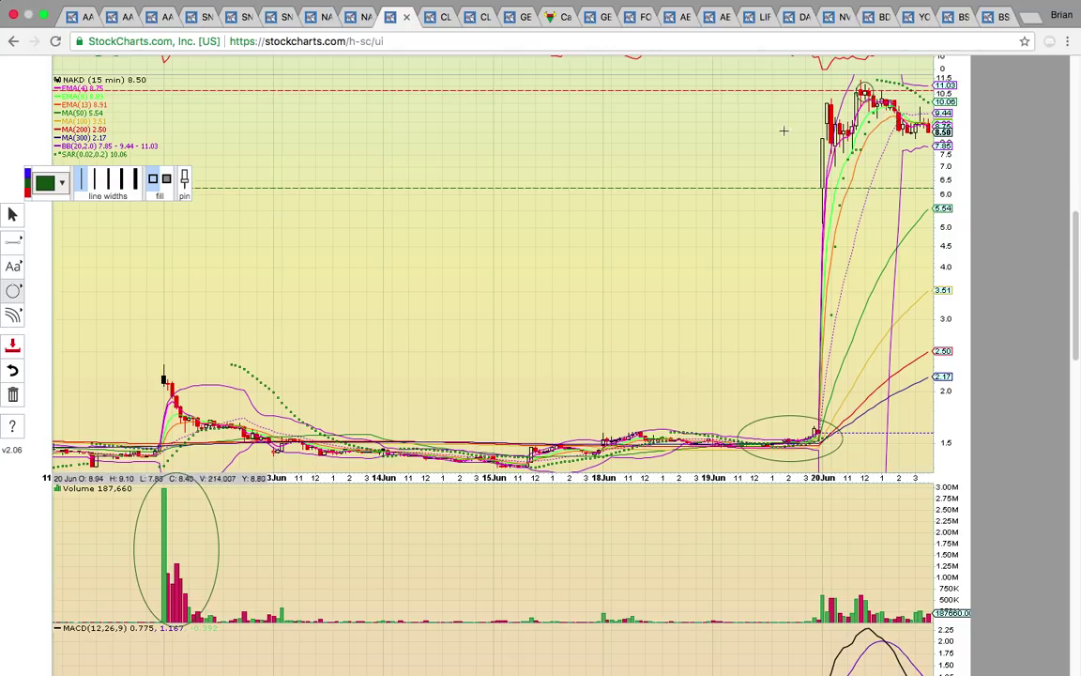
# - Draw a dashed green horizontal line at about 8.44 and circle the 9.44, 8.50, 7.85 and 5.54–6.0 axis levels
pyautogui.click(12, 241)
pyautogui.click(79, 290)
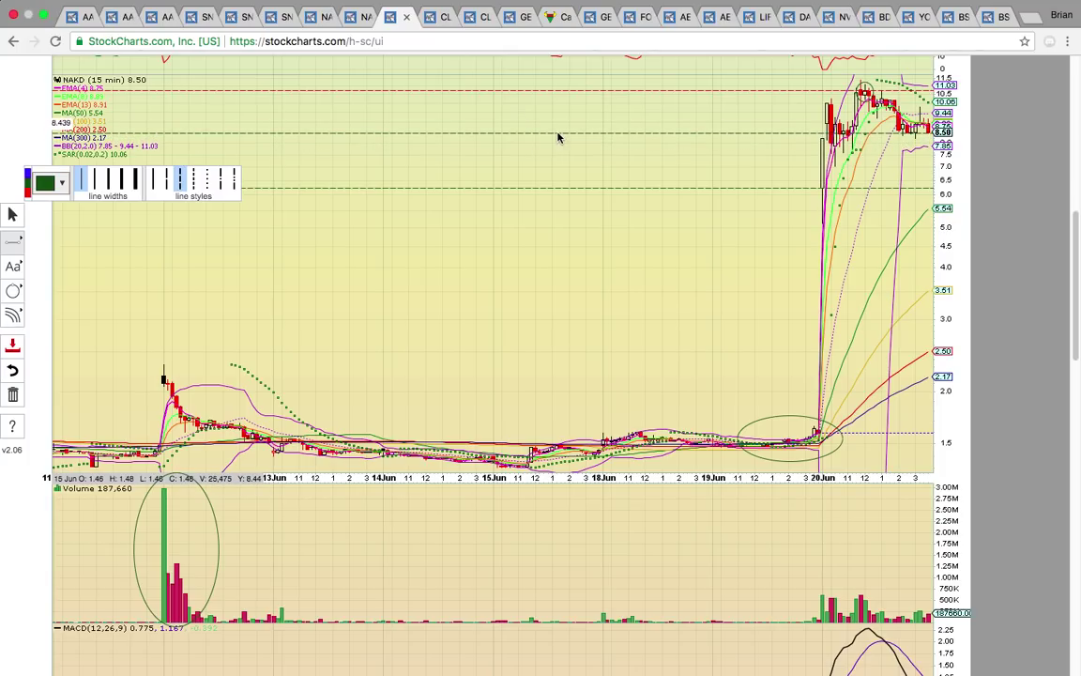
pyautogui.click(12, 291)
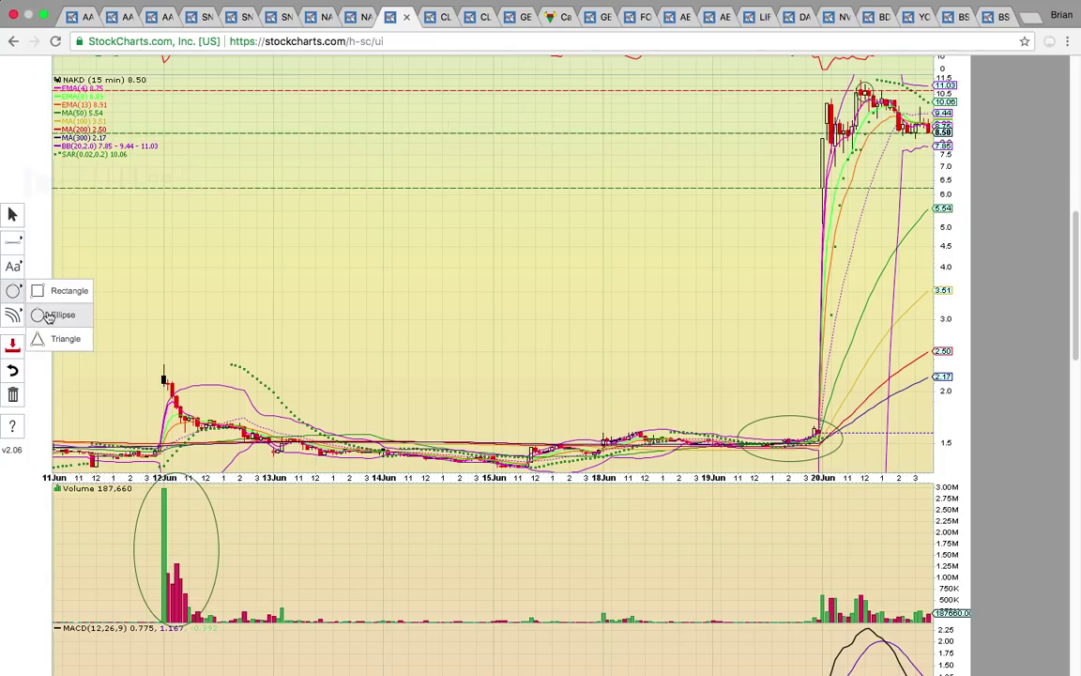
pyautogui.click(55, 314)
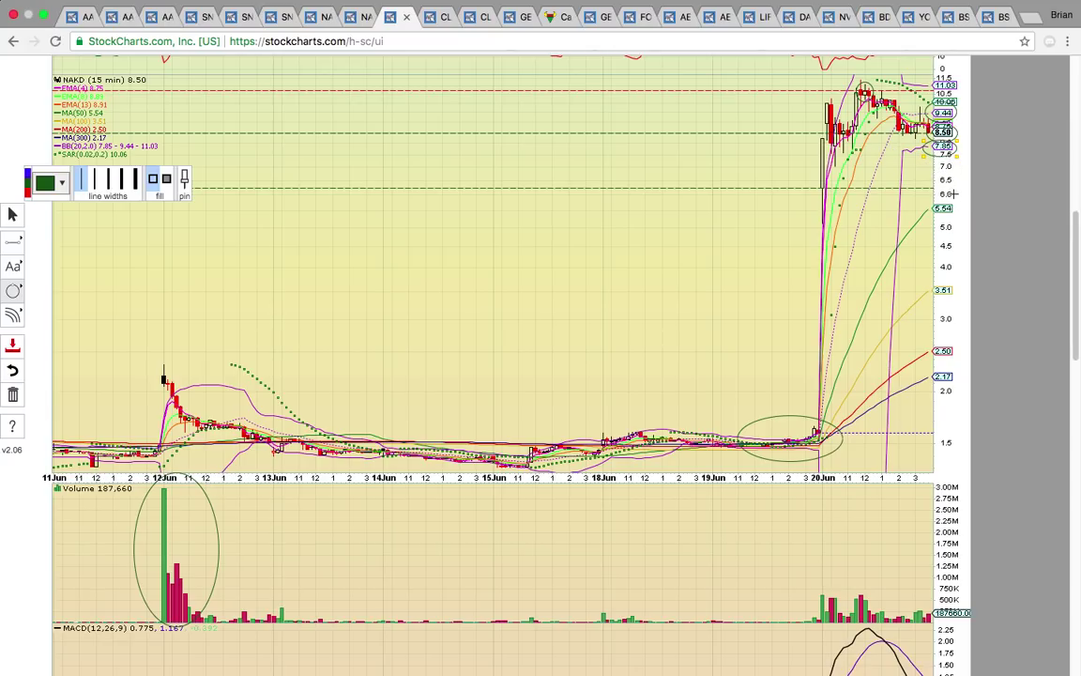
pyautogui.moveTo(962, 222); pyautogui.dragTo(926, 179)
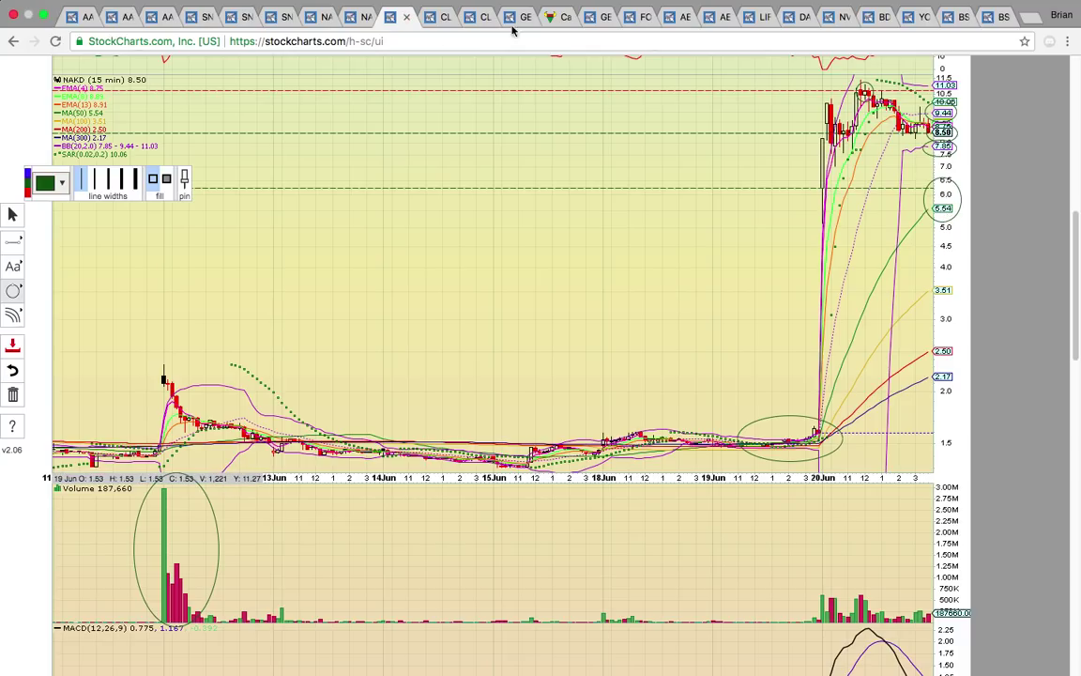
# - Switch to the daily CLPS chart and circle its daily percentage change in the quote header
pyautogui.click(445, 26)
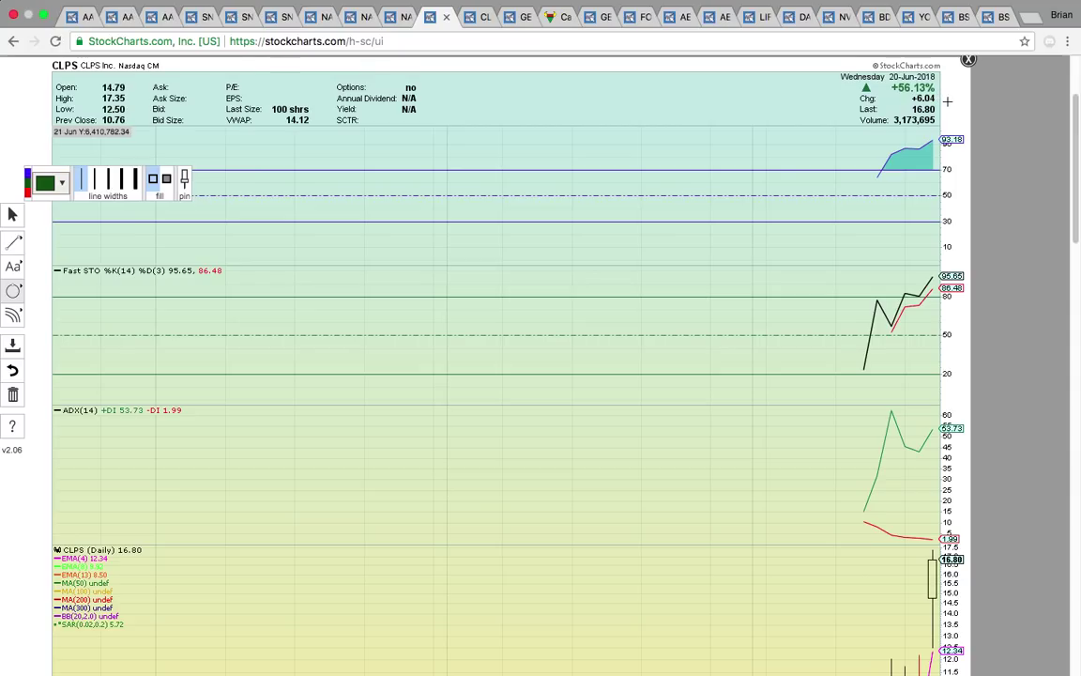
pyautogui.scroll(-5, 950, 267)
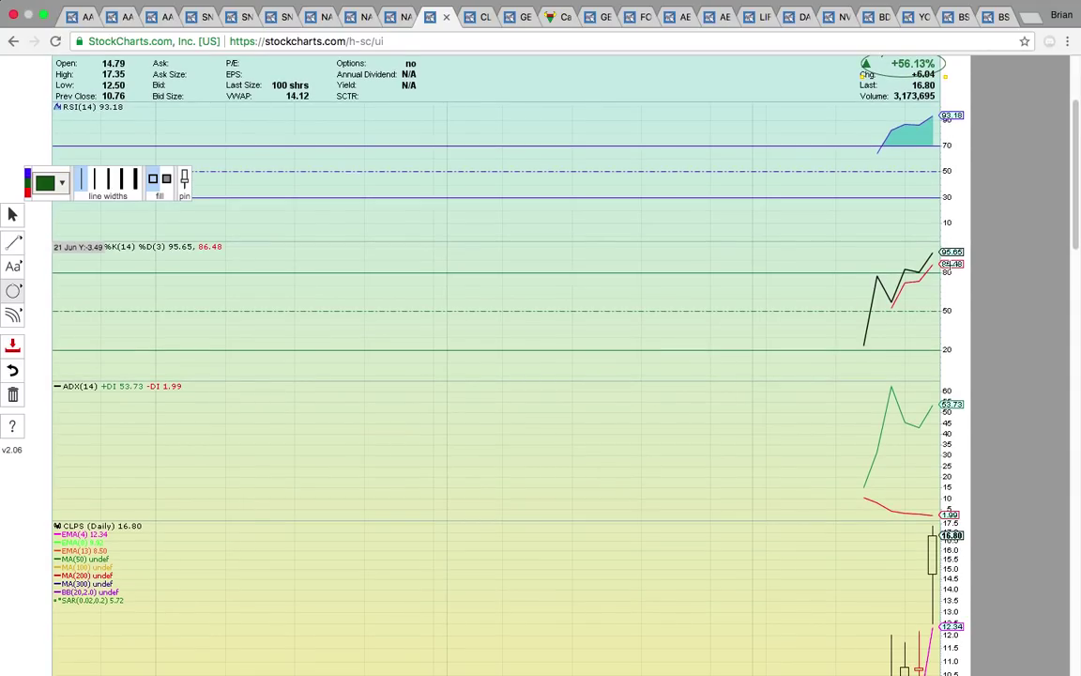
# - Circle CLPS's 24 May candle, black 15 June candle, 14 June candle, and the top of the latest candle
pyautogui.scroll(-7, 942, 180)
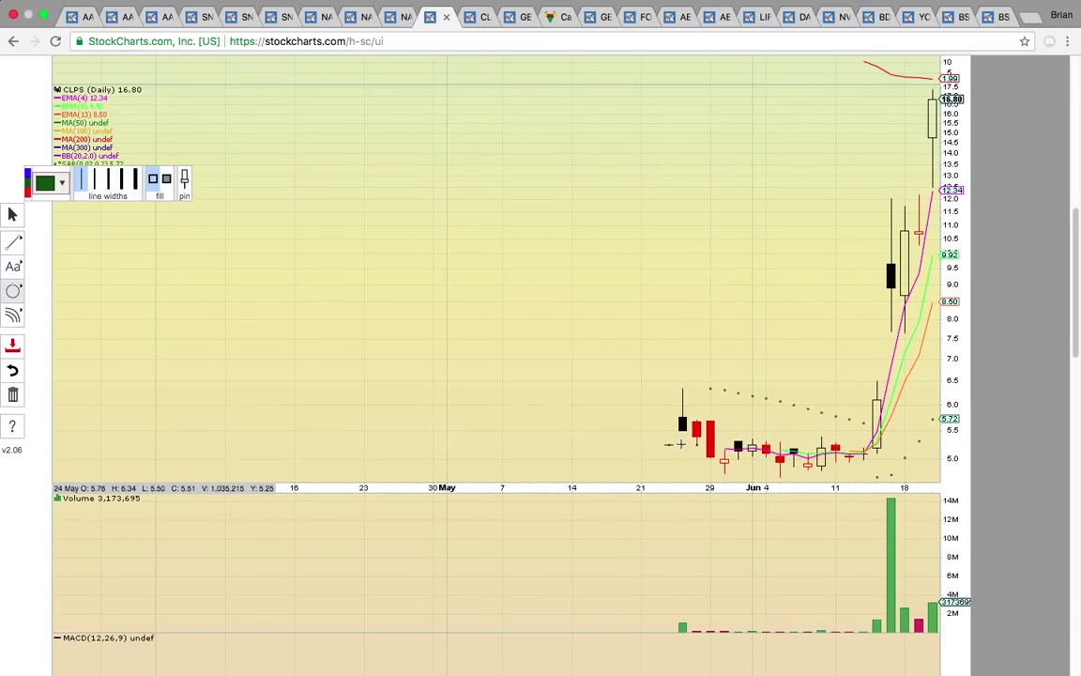
pyautogui.moveTo(699, 447); pyautogui.dragTo(667, 387)
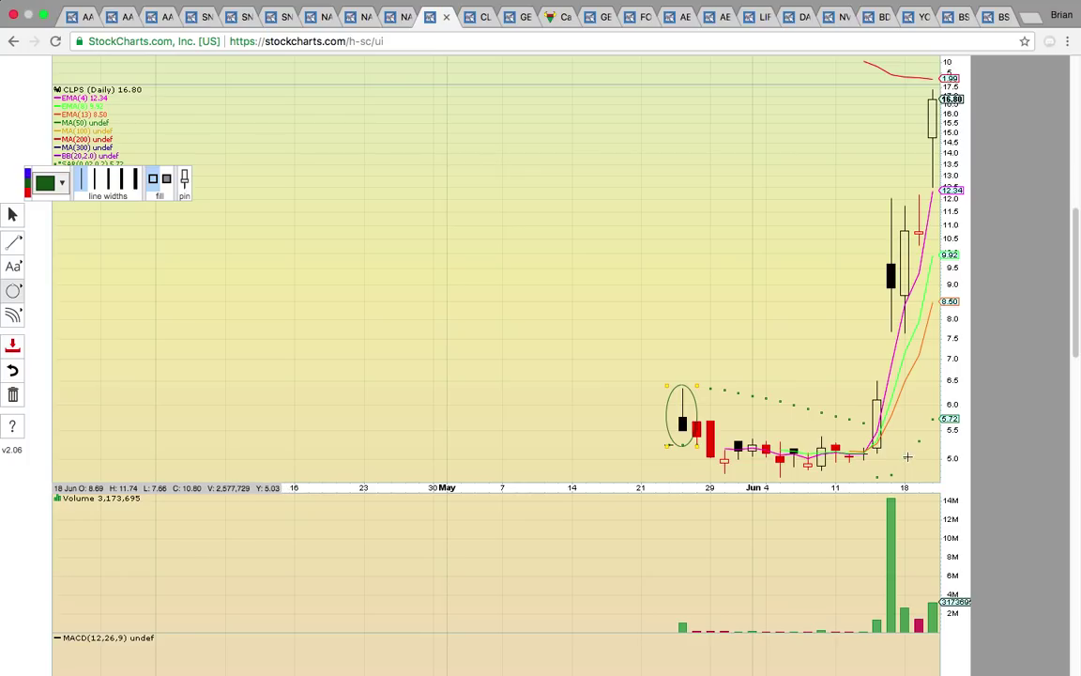
pyautogui.click(899, 442)
pyautogui.moveTo(891, 274); pyautogui.dragTo(907, 316)
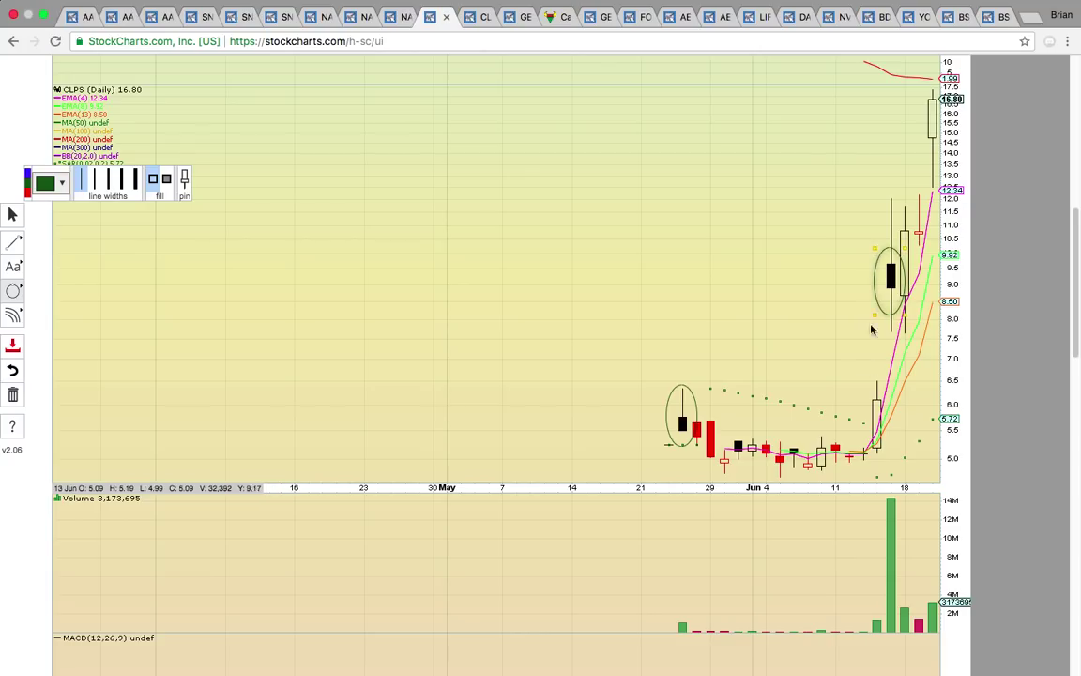
pyautogui.moveTo(890, 457); pyautogui.dragTo(855, 380)
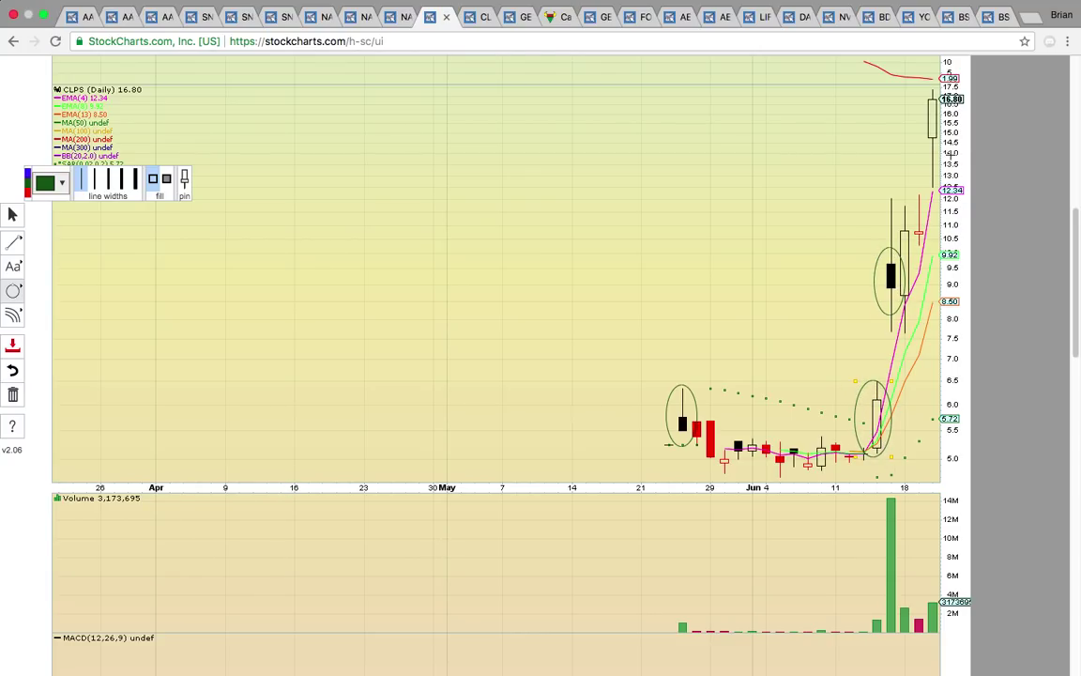
pyautogui.scroll(1, 855, 122)
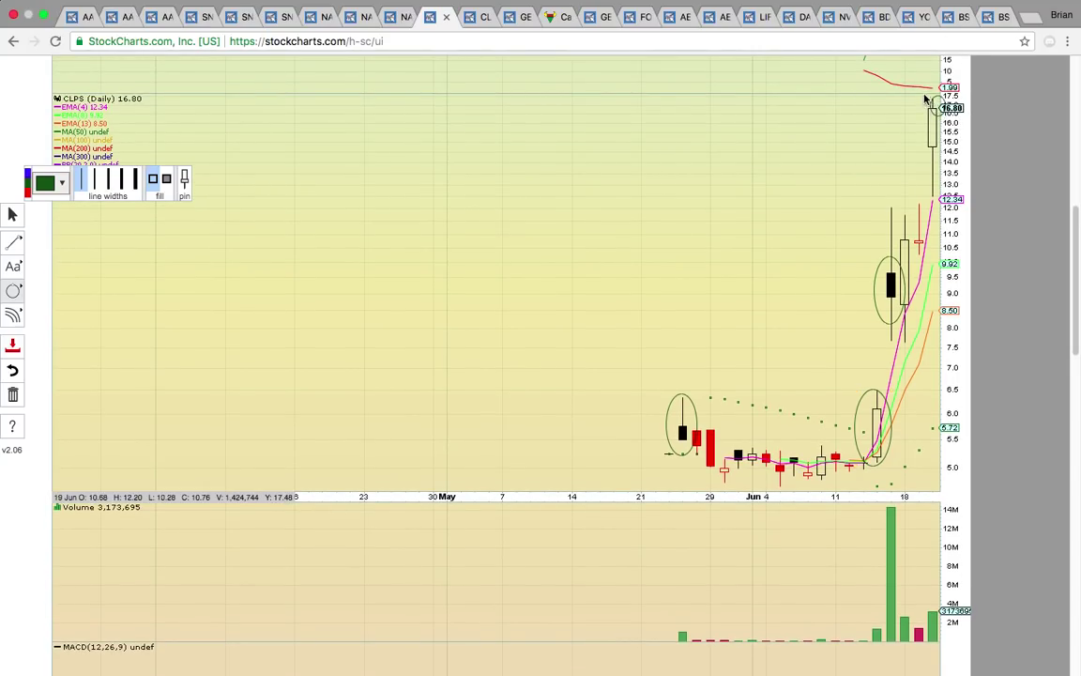
# - Circle the latest daily candle's top, and circle the three spots where price meets the dashed red trendline on the 15-minute CLPS chart
pyautogui.moveTo(937, 112); pyautogui.dragTo(916, 96)
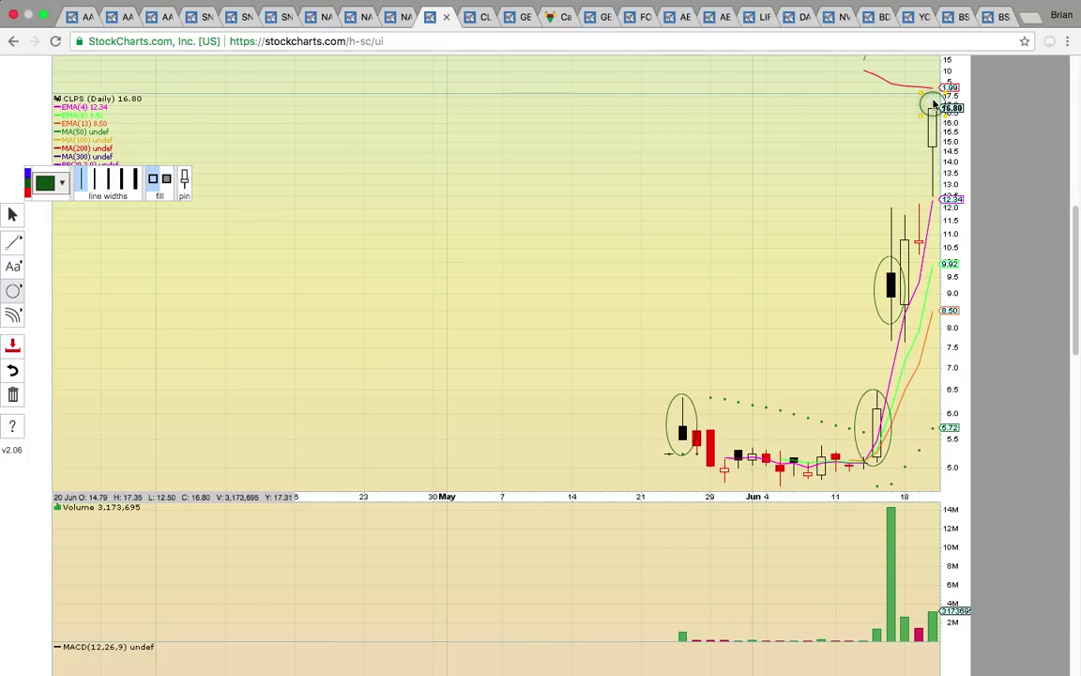
pyautogui.click(476, 20)
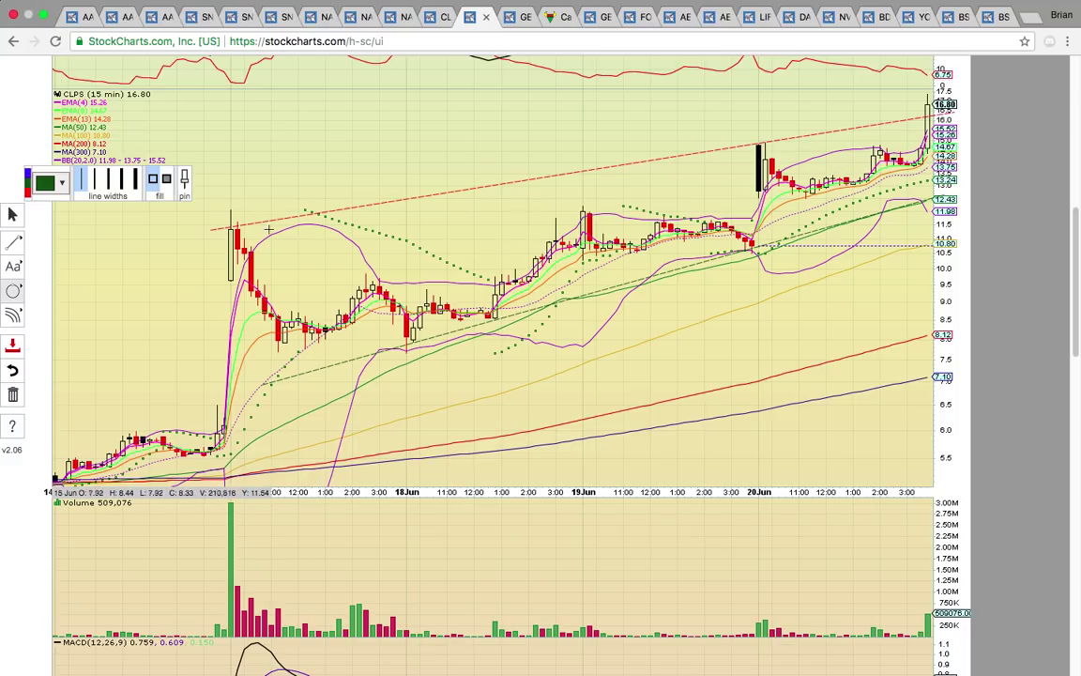
pyautogui.moveTo(212, 218); pyautogui.dragTo(251, 234)
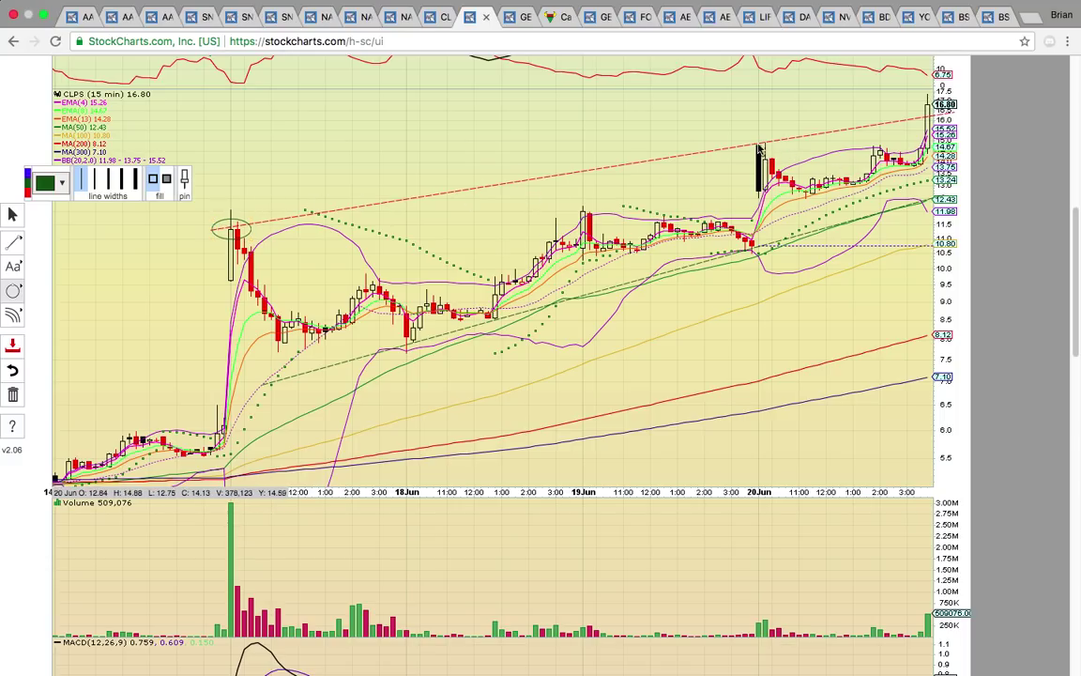
pyautogui.moveTo(745, 134); pyautogui.dragTo(768, 157)
pyautogui.moveTo(939, 124); pyautogui.dragTo(914, 96)
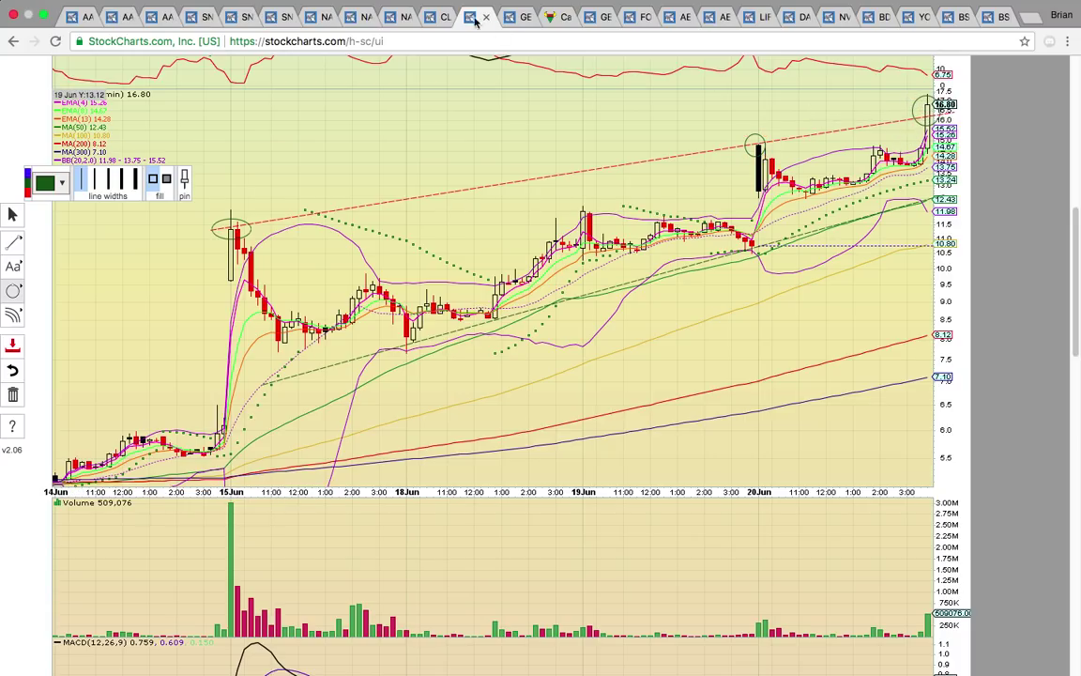
# - Return to the daily CLPS chart and circle the latest RSI(14) and Fast STO readings
pyautogui.click(437, 16)
pyautogui.scroll(10, 807, 179)
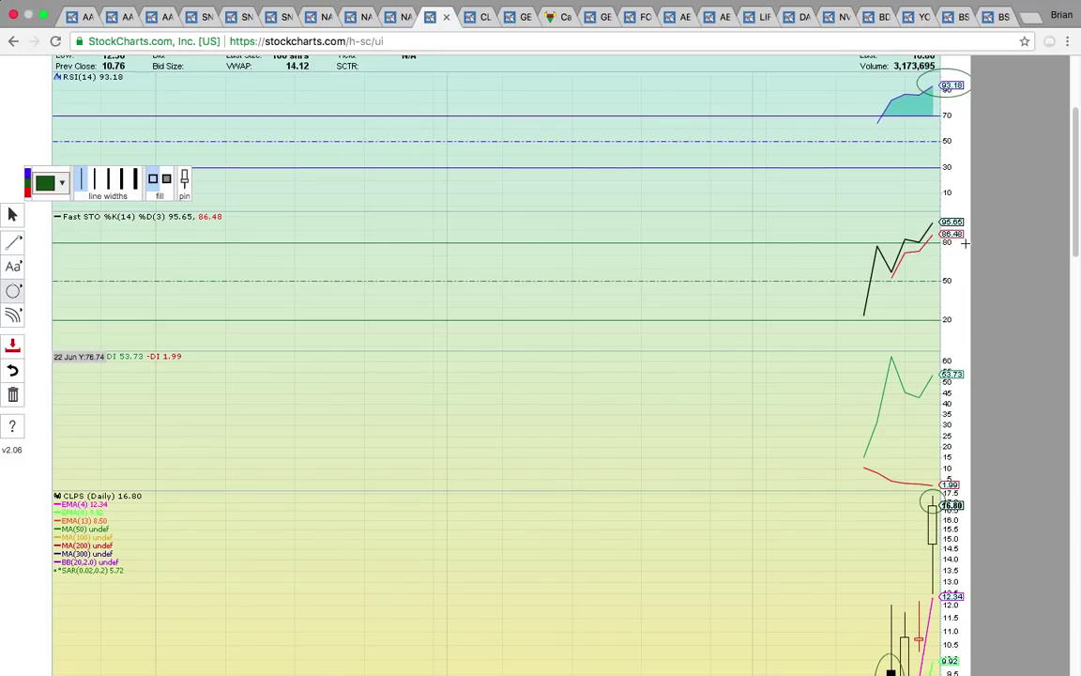
pyautogui.moveTo(960, 250); pyautogui.dragTo(922, 207)
pyautogui.scroll(2, 932, 119)
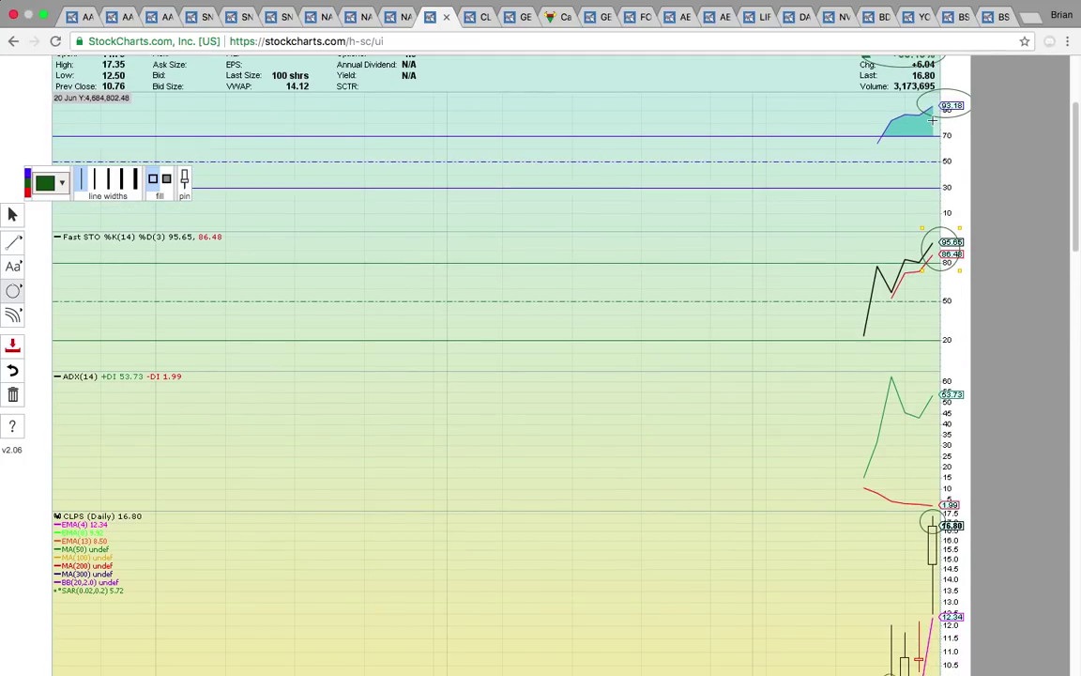
pyautogui.scroll(-1, 932, 120)
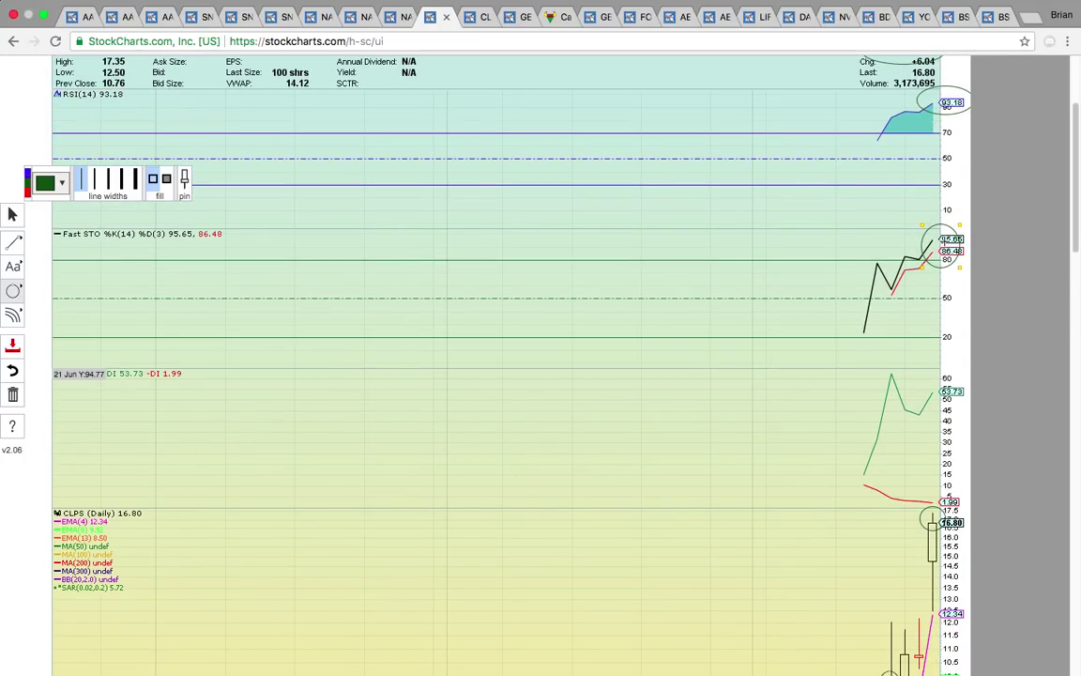
# - Circle the steep latest rise of the MACD(8,13,5) line on the daily CLPS chart
pyautogui.scroll(-4, 942, 291)
pyautogui.scroll(-20, 941, 291)
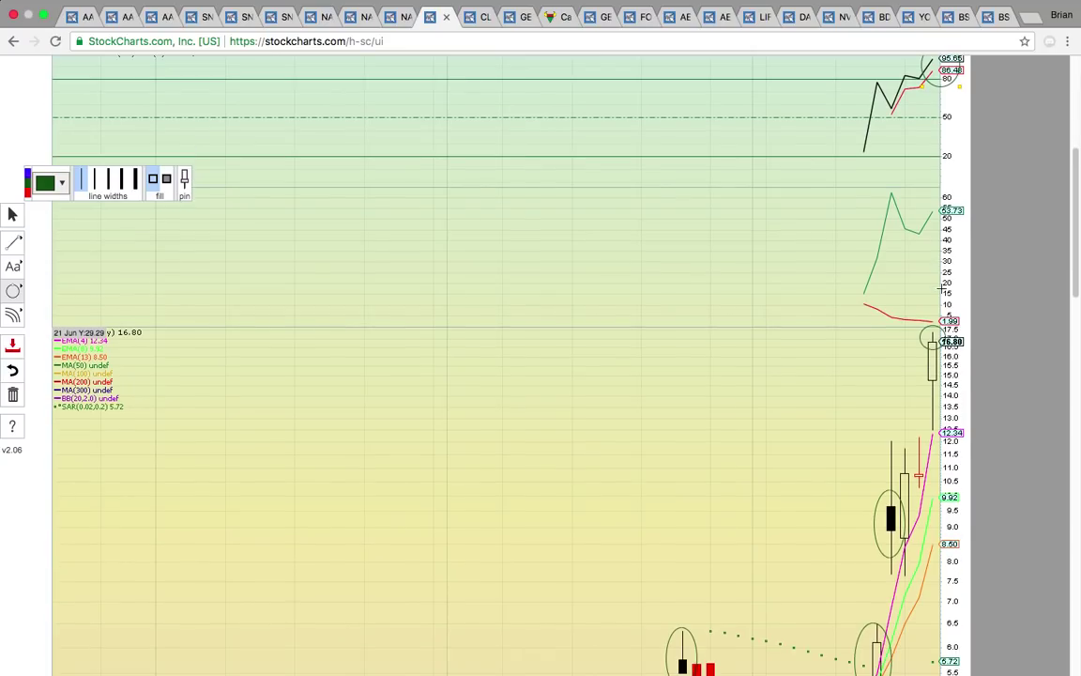
pyautogui.scroll(-13, 941, 291)
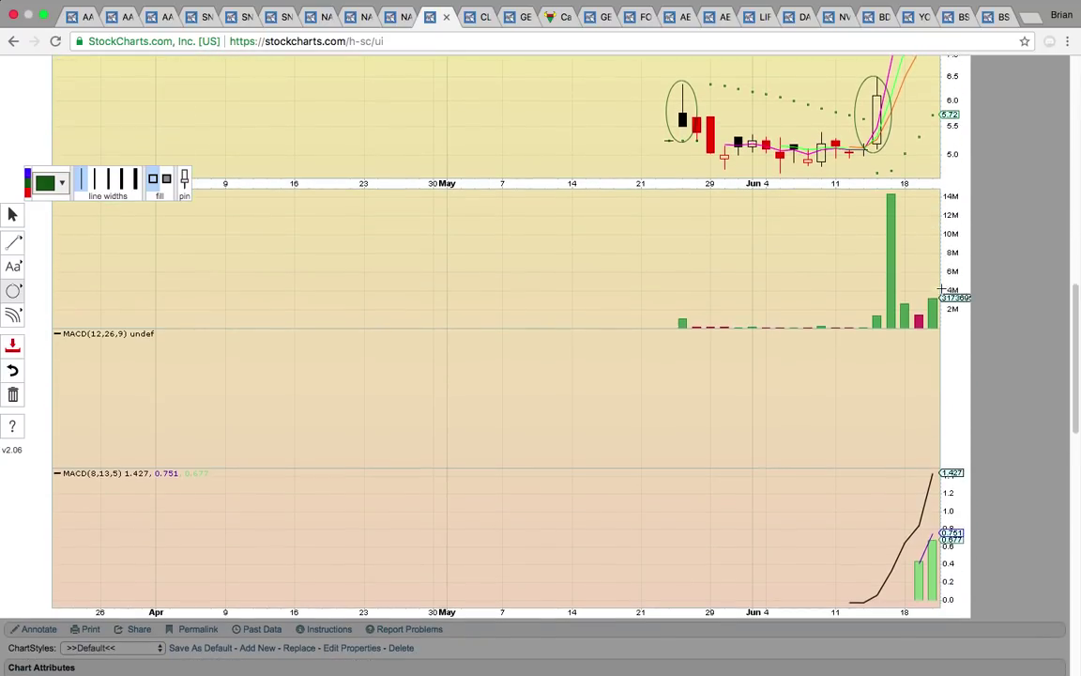
pyautogui.moveTo(941, 418); pyautogui.dragTo(931, 452)
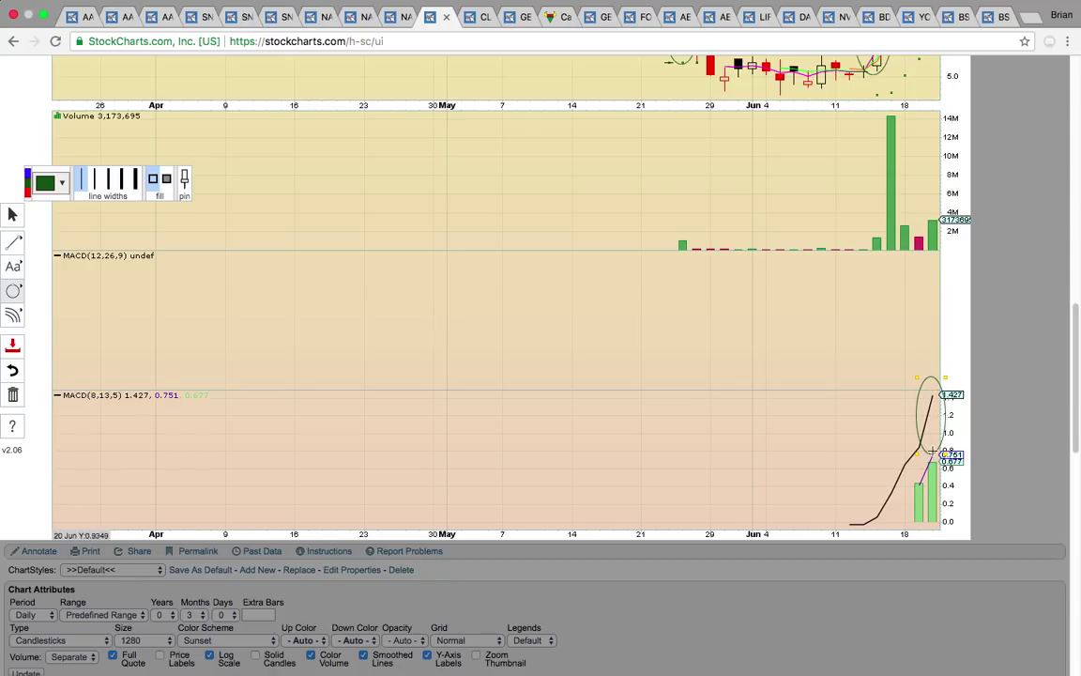
# - Draw dashed green horizontal lines on the daily CLPS price panel at about 12.2, 12.5, 7.7 and 6.5
pyautogui.scroll(12, 928, 368)
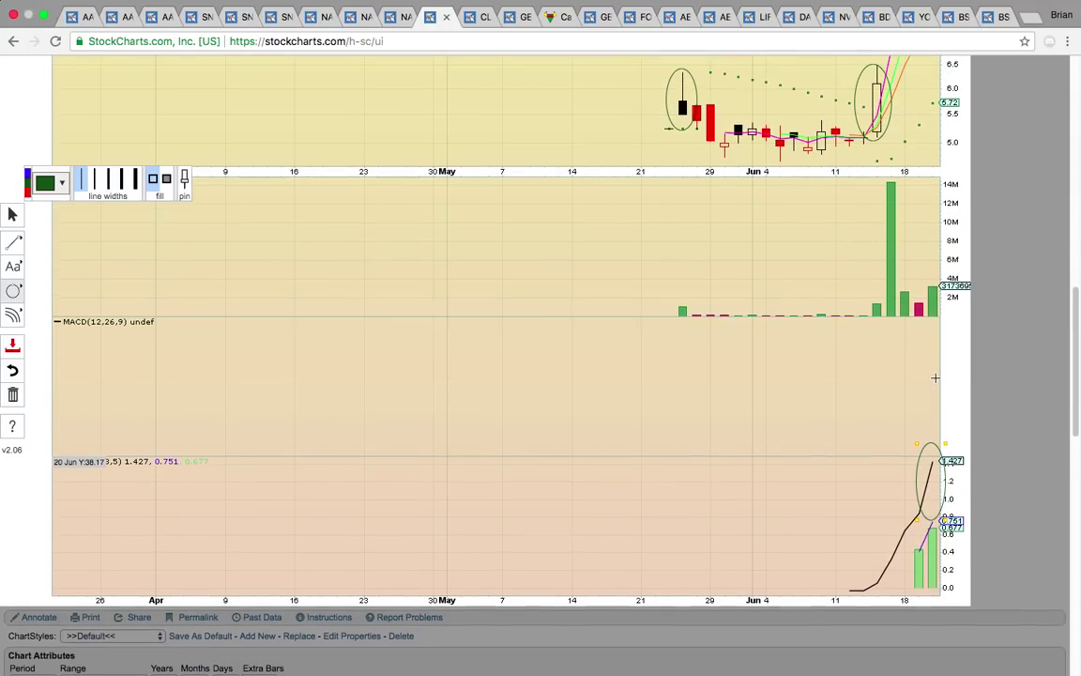
pyautogui.scroll(5, 935, 377)
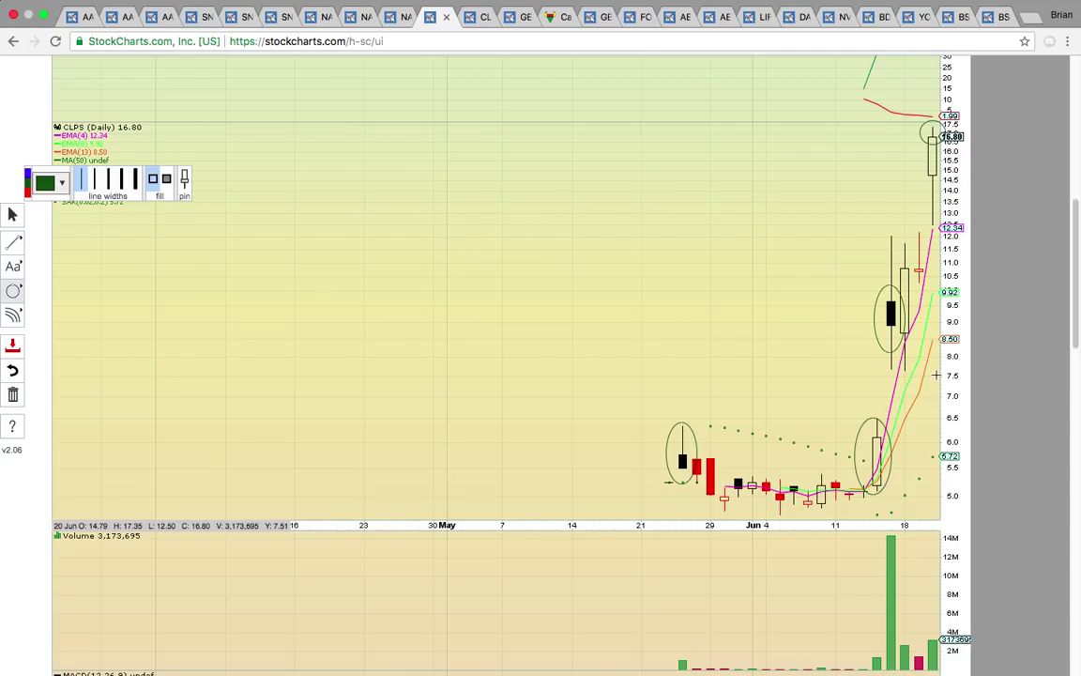
pyautogui.scroll(-1, 934, 357)
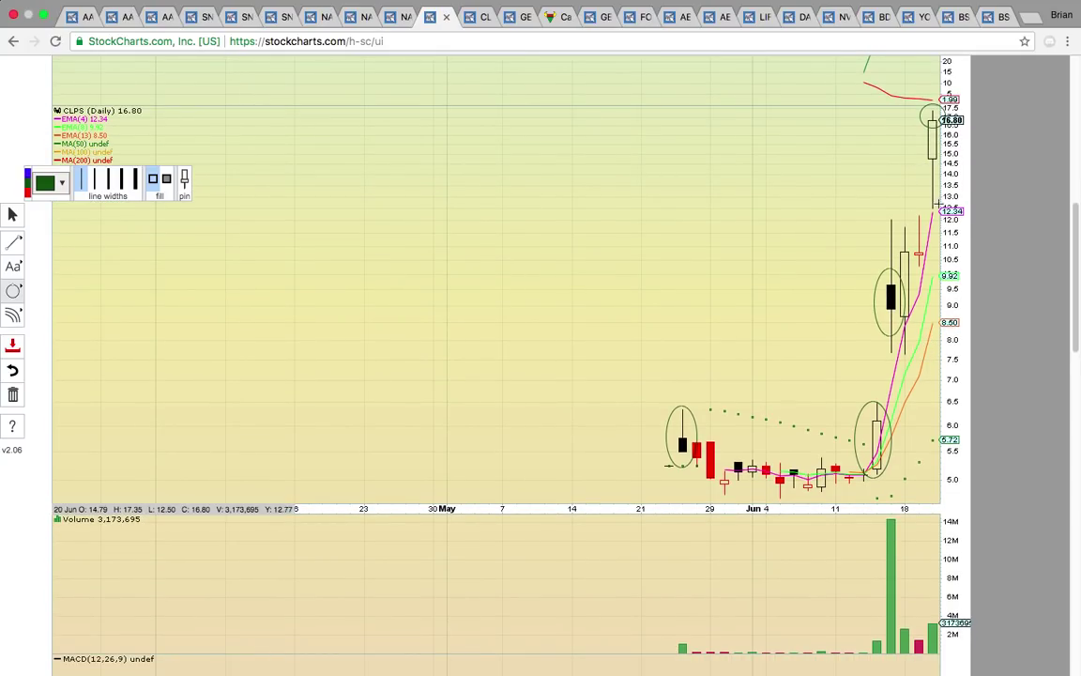
pyautogui.click(14, 244)
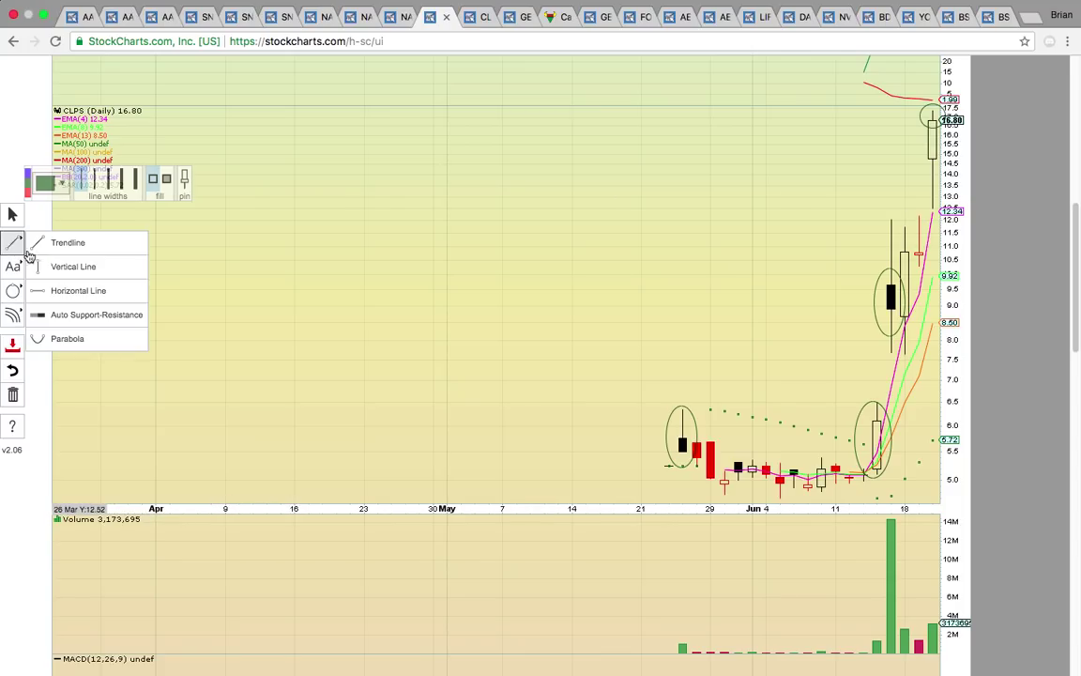
pyautogui.click(63, 291)
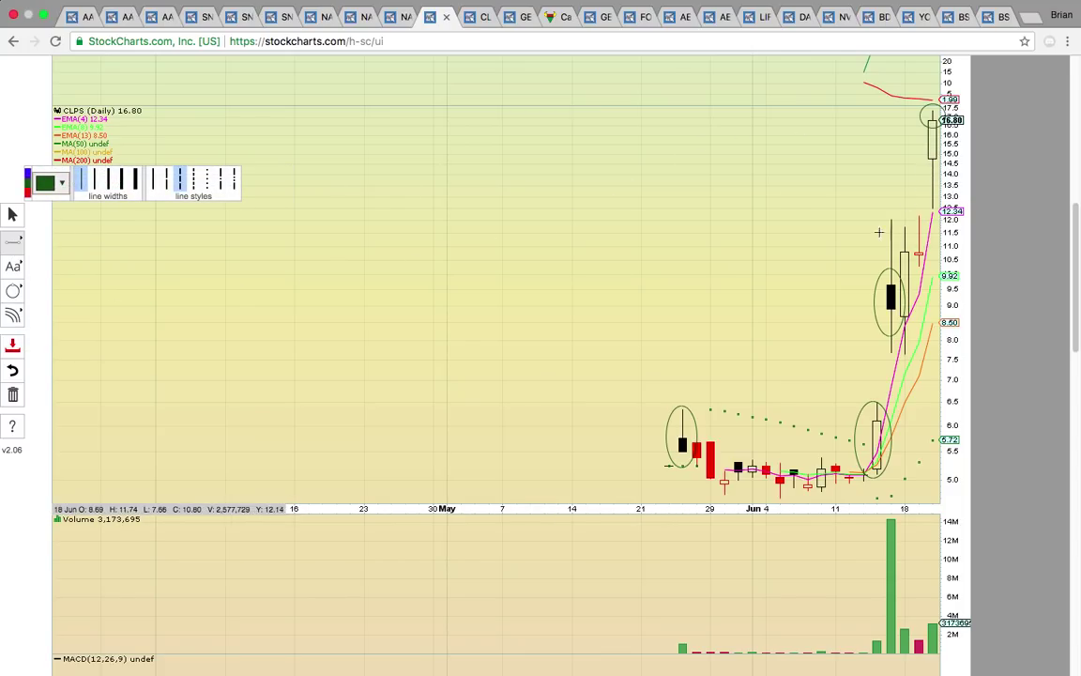
pyautogui.click(800, 215)
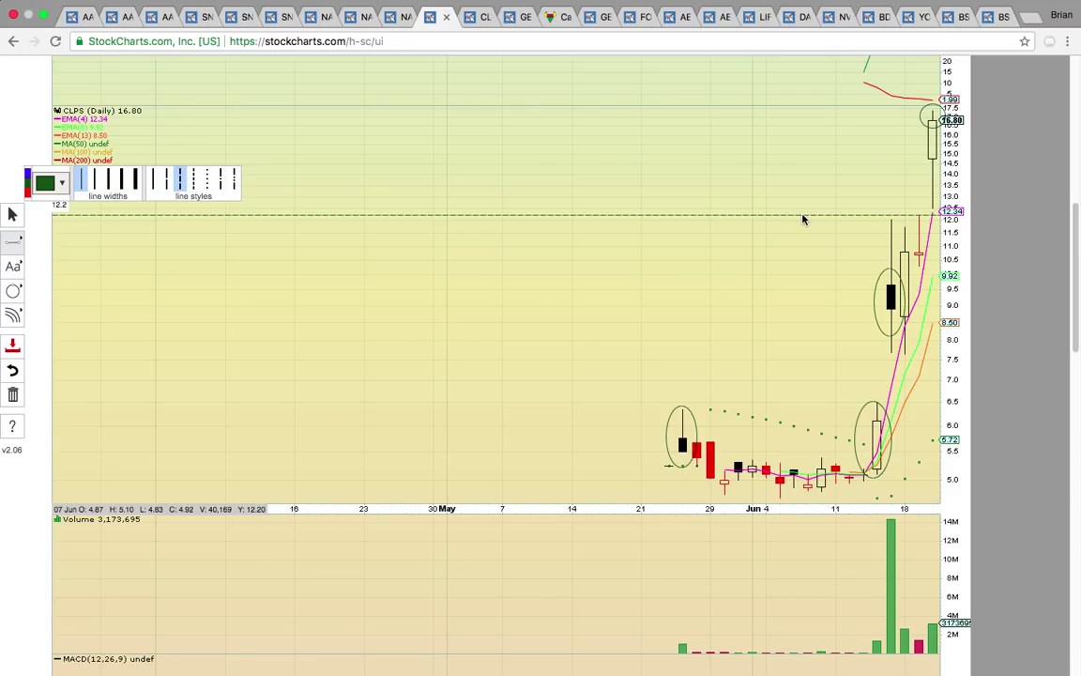
pyautogui.click(795, 215)
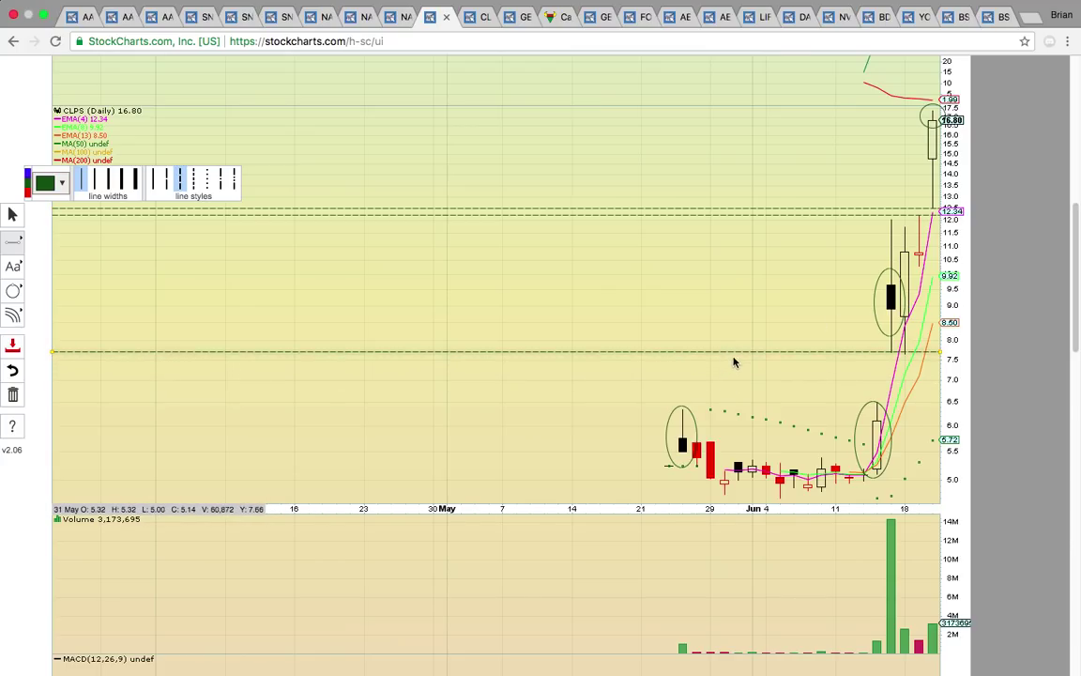
pyautogui.click(700, 403)
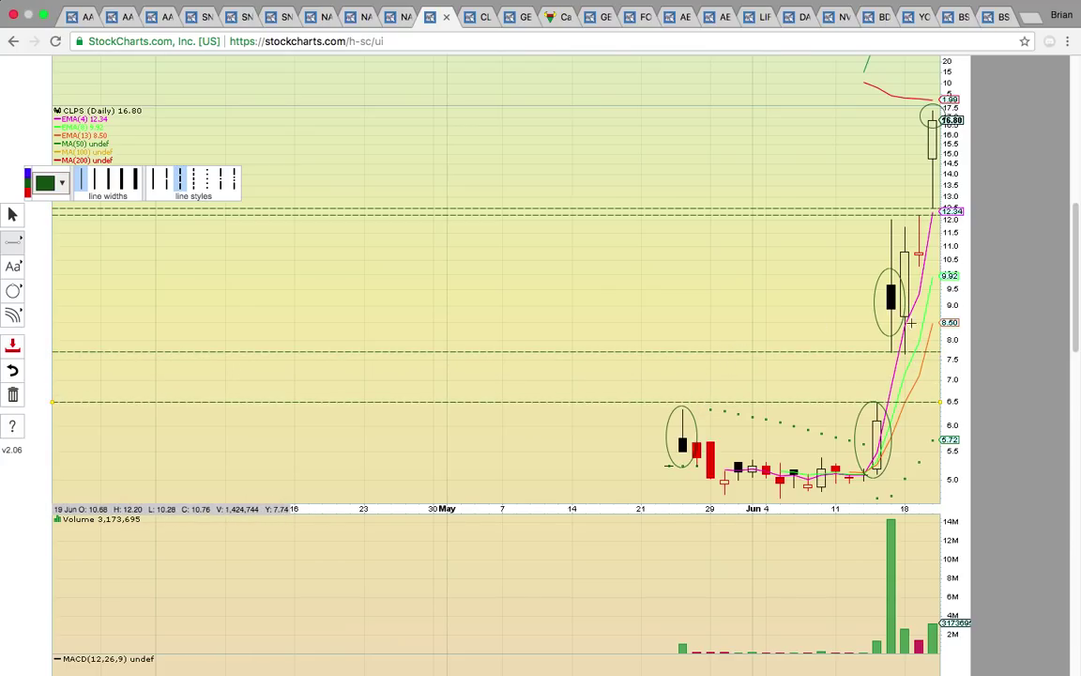
# - On the 15-minute CLPS chart, circle the 12.43 and 10.80 axis levels and the three lows near the rising dashed green trendline
pyautogui.click(483, 19)
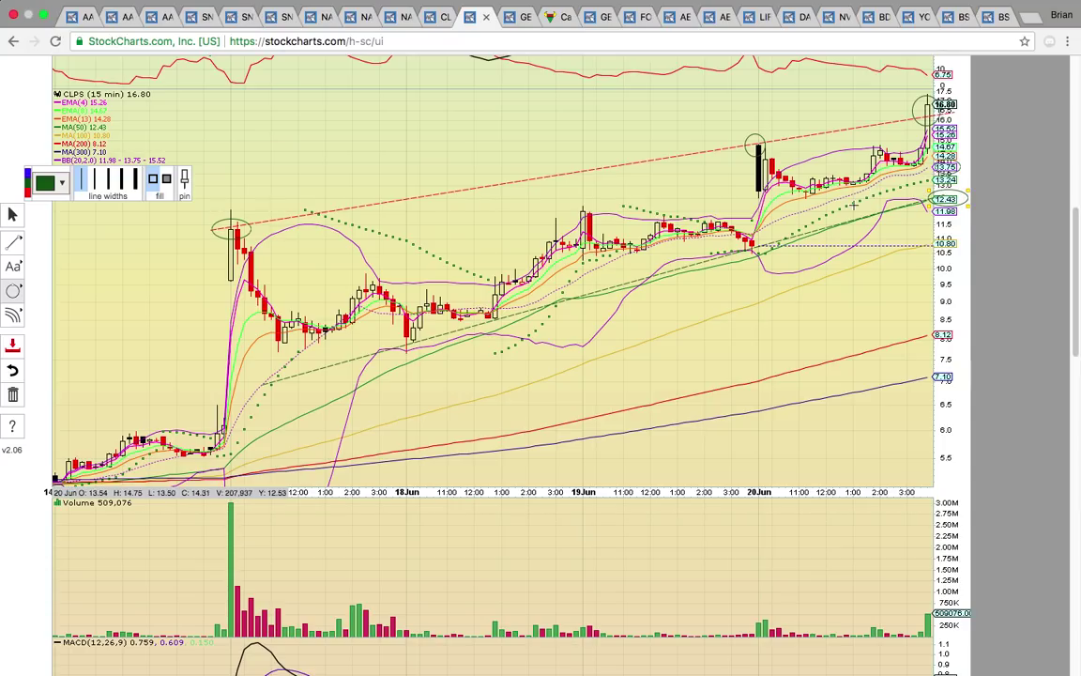
pyautogui.moveTo(755, 252); pyautogui.dragTo(741, 243)
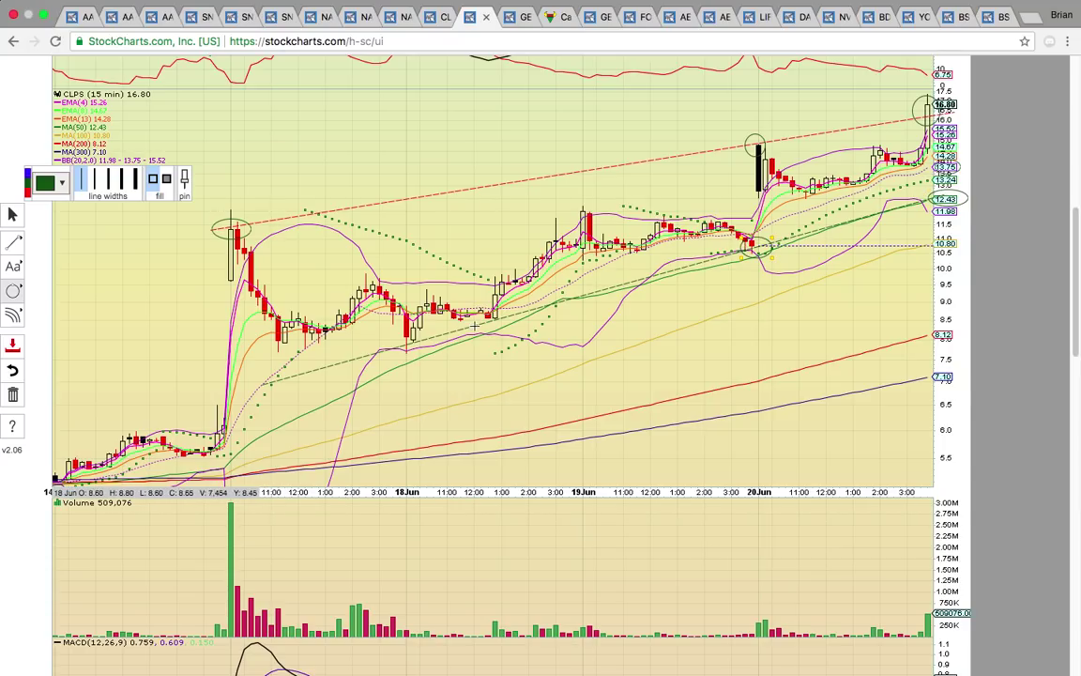
pyautogui.moveTo(512, 329); pyautogui.dragTo(480, 304)
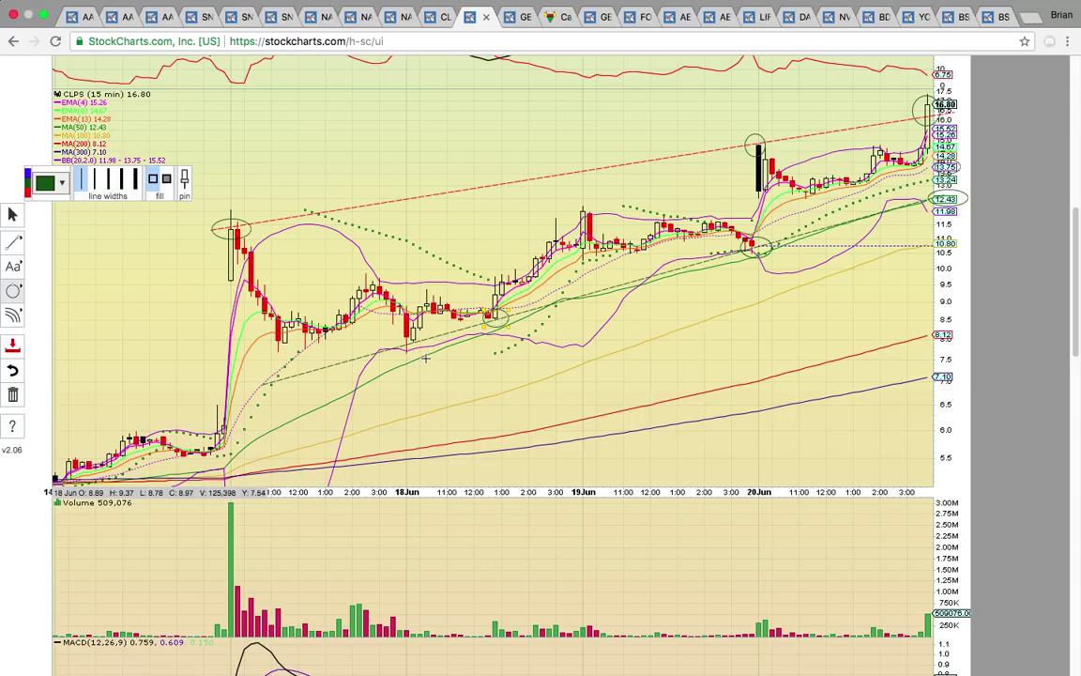
pyautogui.moveTo(421, 365); pyautogui.dragTo(392, 341)
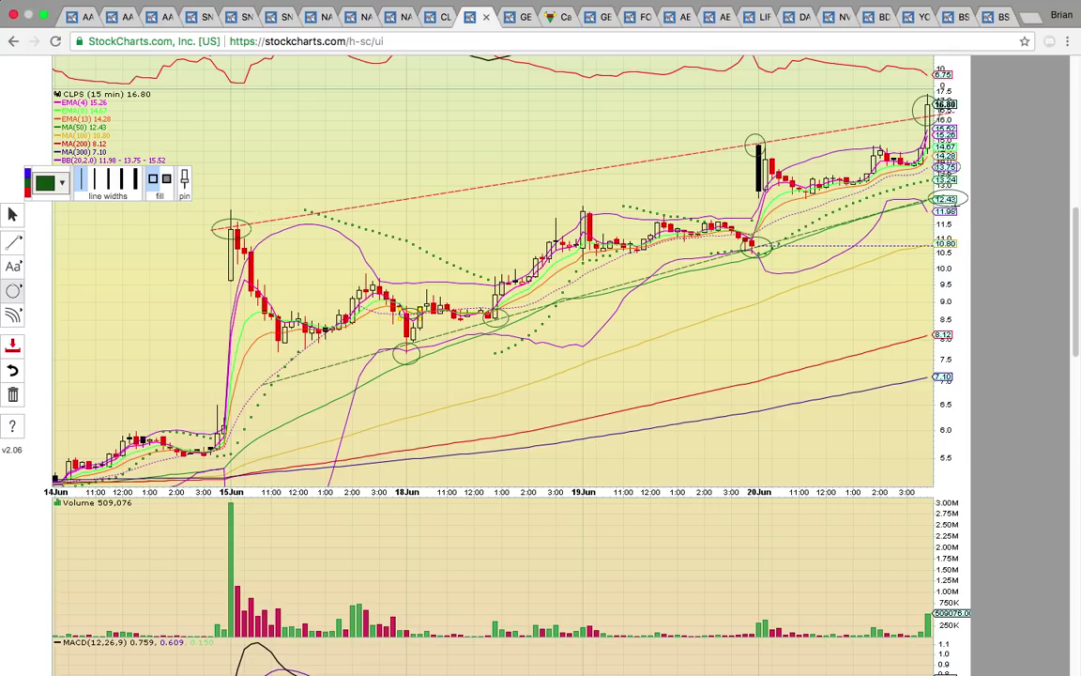
pyautogui.click(967, 256)
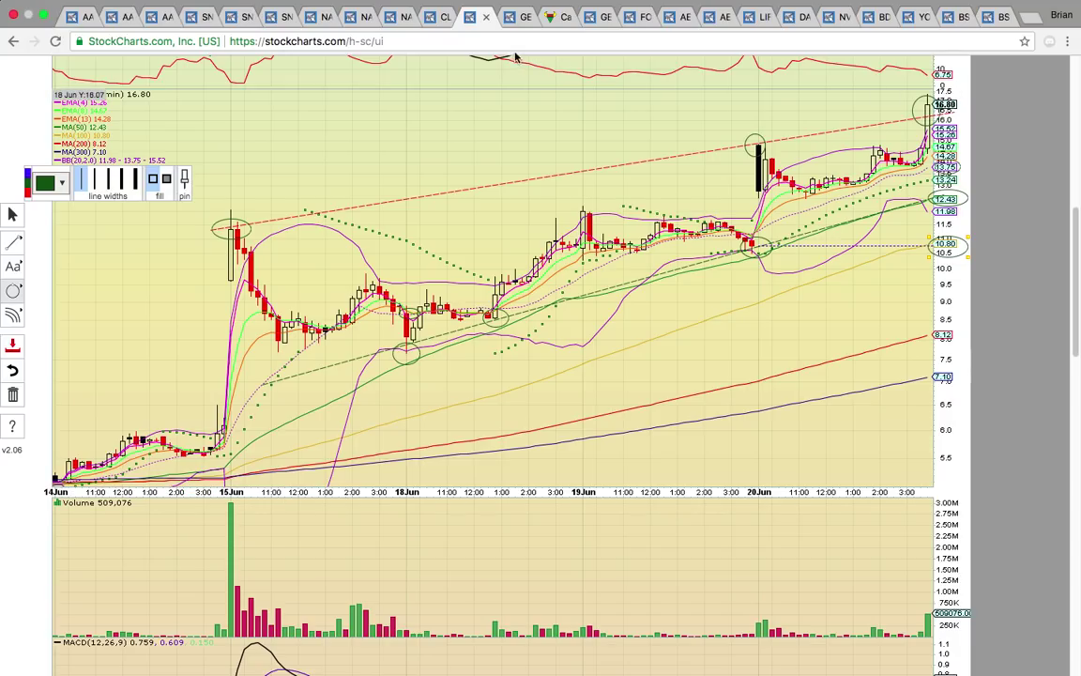
# - Switch to the daily GEVO chart and circle its daily percentage change in the quote header
pyautogui.click(521, 17)
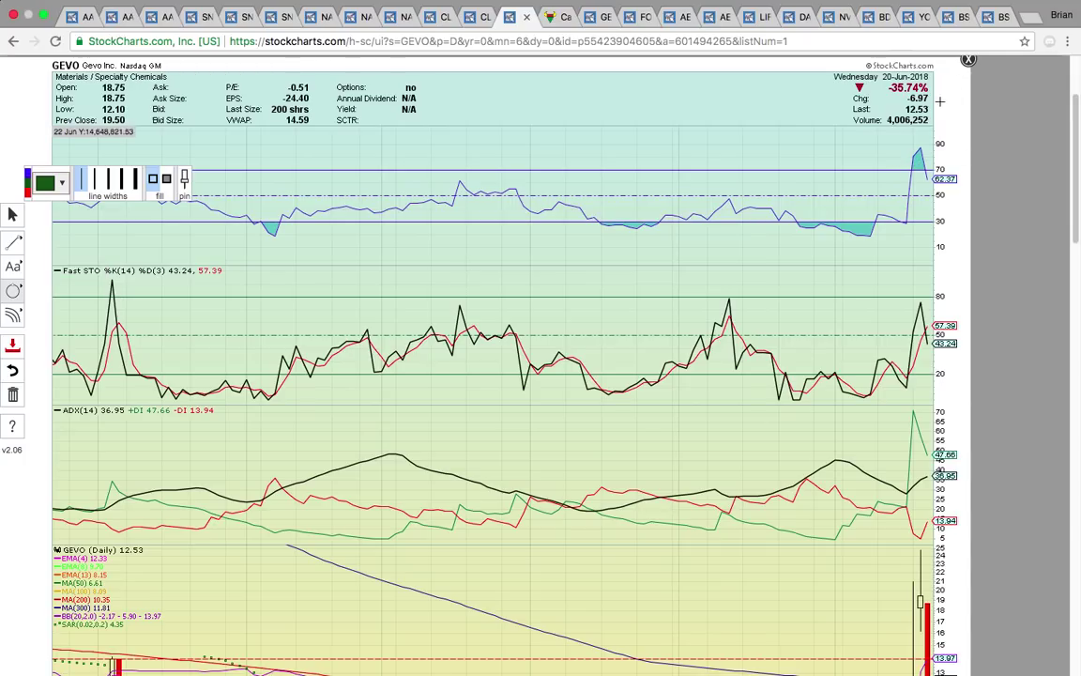
pyautogui.moveTo(936, 104); pyautogui.dragTo(847, 75)
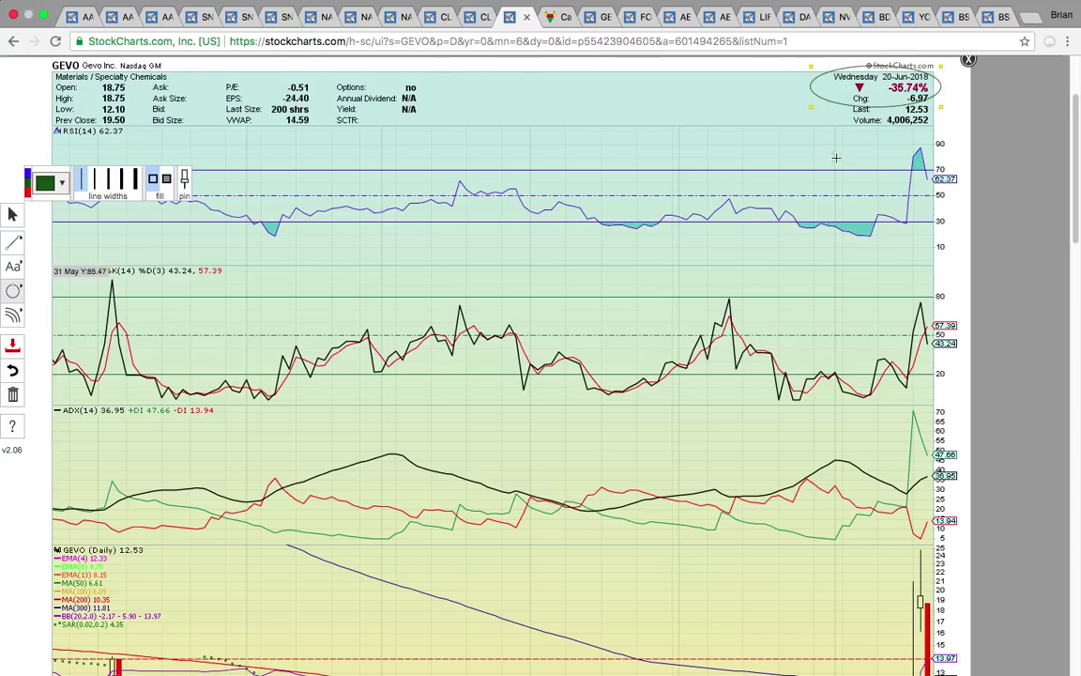
# - Circle the 19 June GEVO candle's body, high and low and the 13.97 axis level, and undo those ellipses
pyautogui.scroll(-2, 841, 166)
pyautogui.scroll(-5, 842, 165)
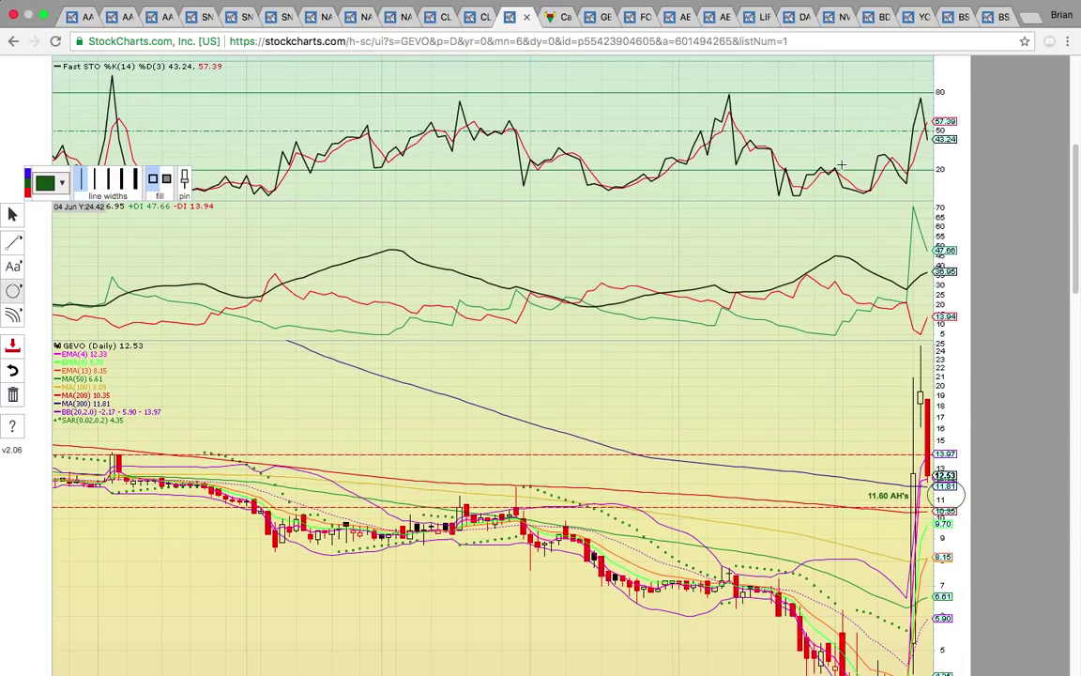
pyautogui.scroll(-8, 842, 165)
pyautogui.scroll(-5, 842, 165)
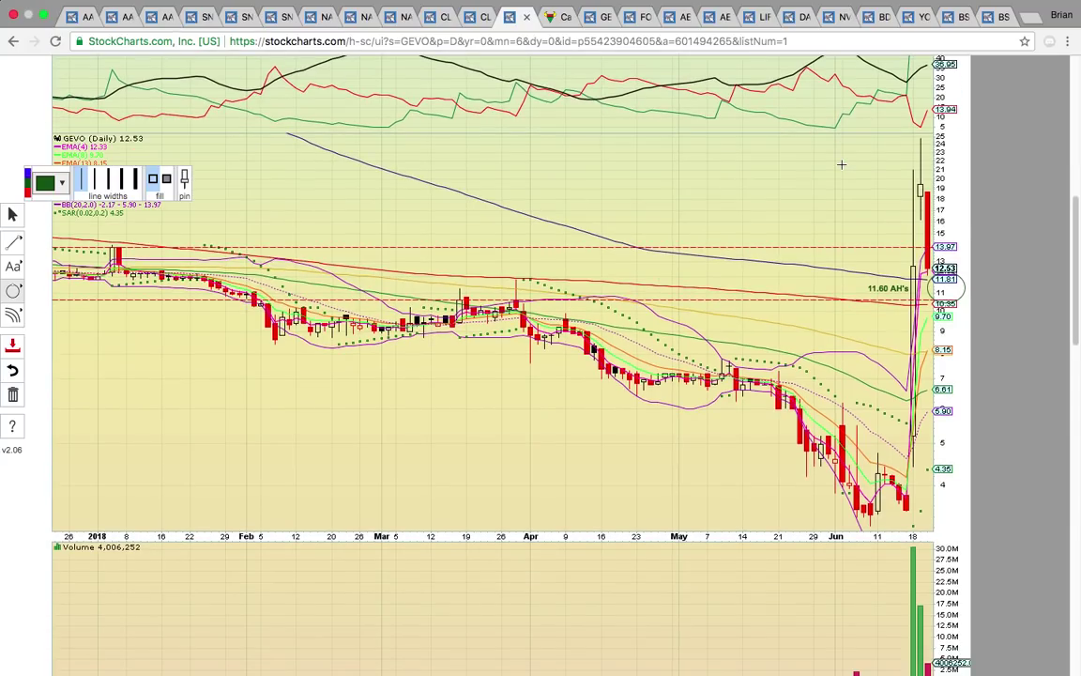
pyautogui.scroll(-1, 842, 165)
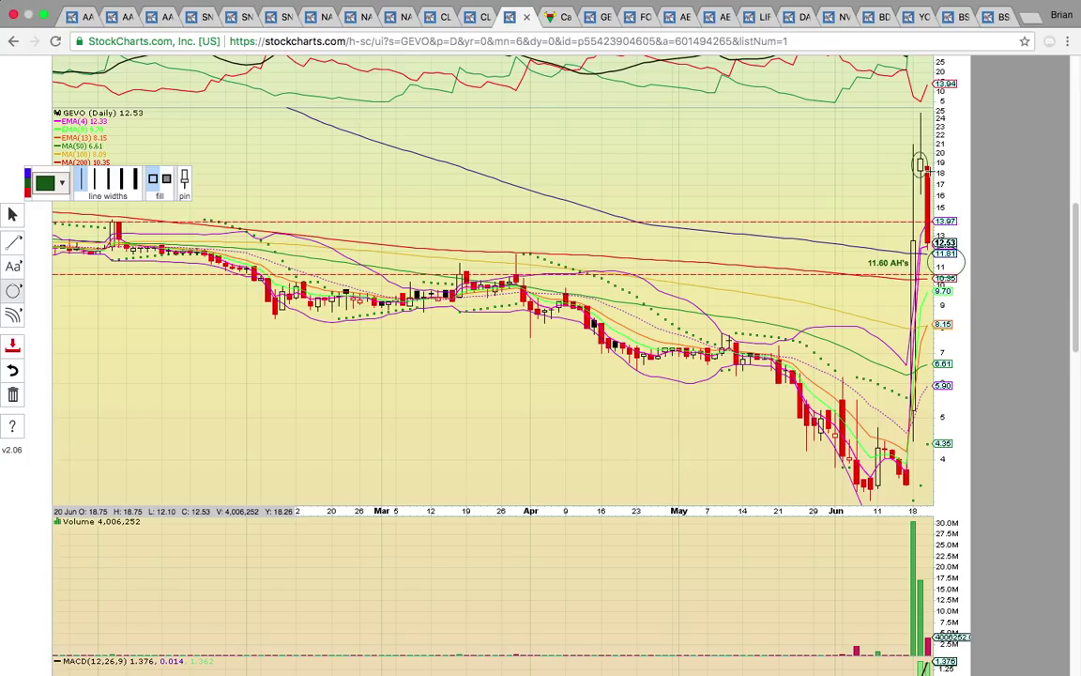
pyautogui.click(920, 112)
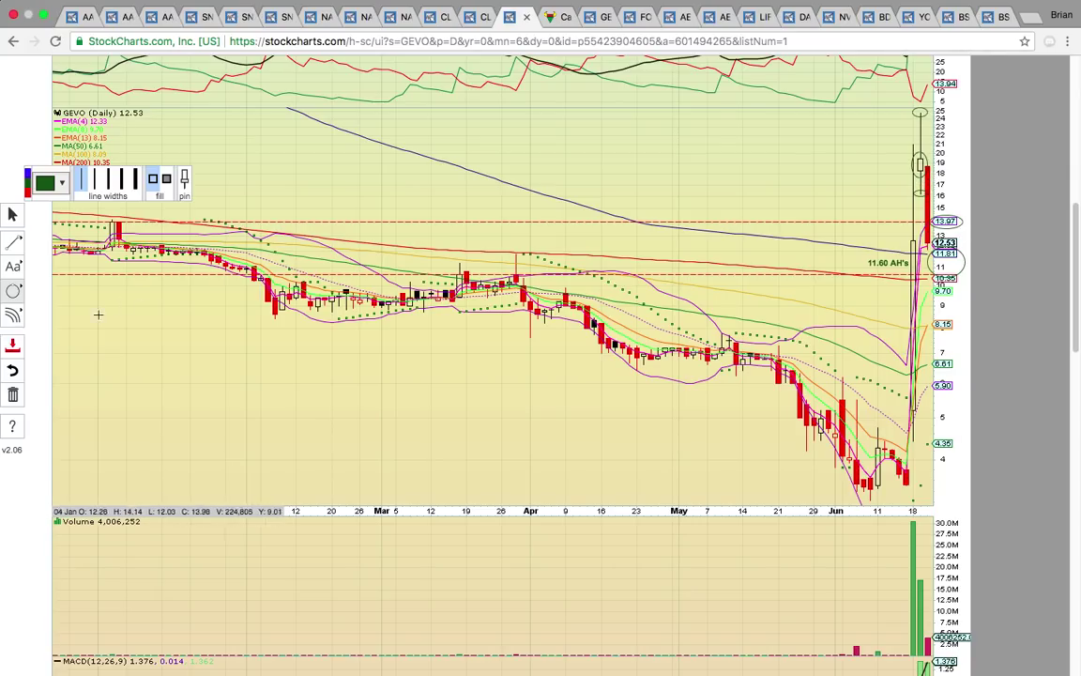
pyautogui.click(15, 373)
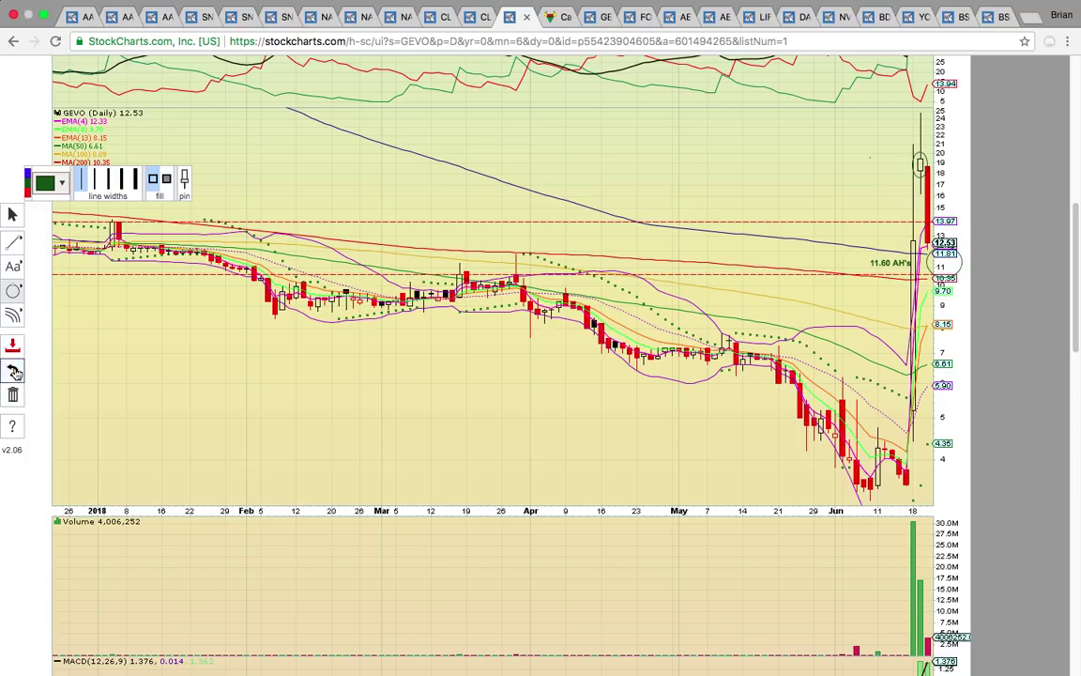
pyautogui.click(15, 372)
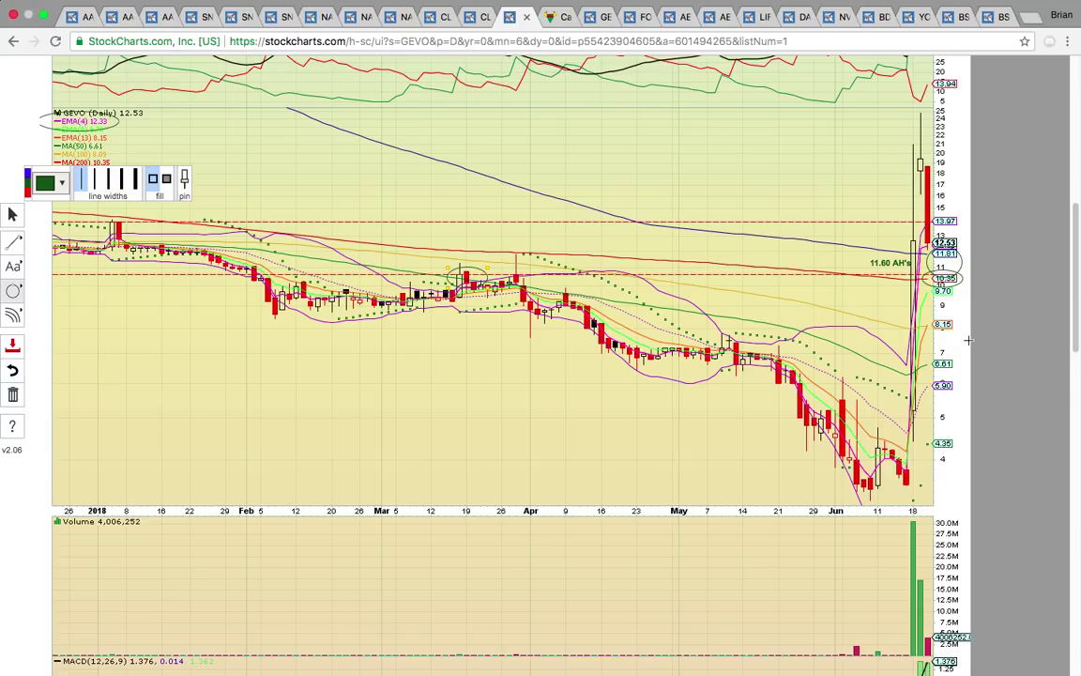
# - Circle GEVO's EMA(4) legend entry, the candles around 19 March and the 10.35 and 8.15 axis levels, and open the Bearish One Black Crow page
pyautogui.moveTo(968, 340); pyautogui.dragTo(929, 313)
pyautogui.click(555, 17)
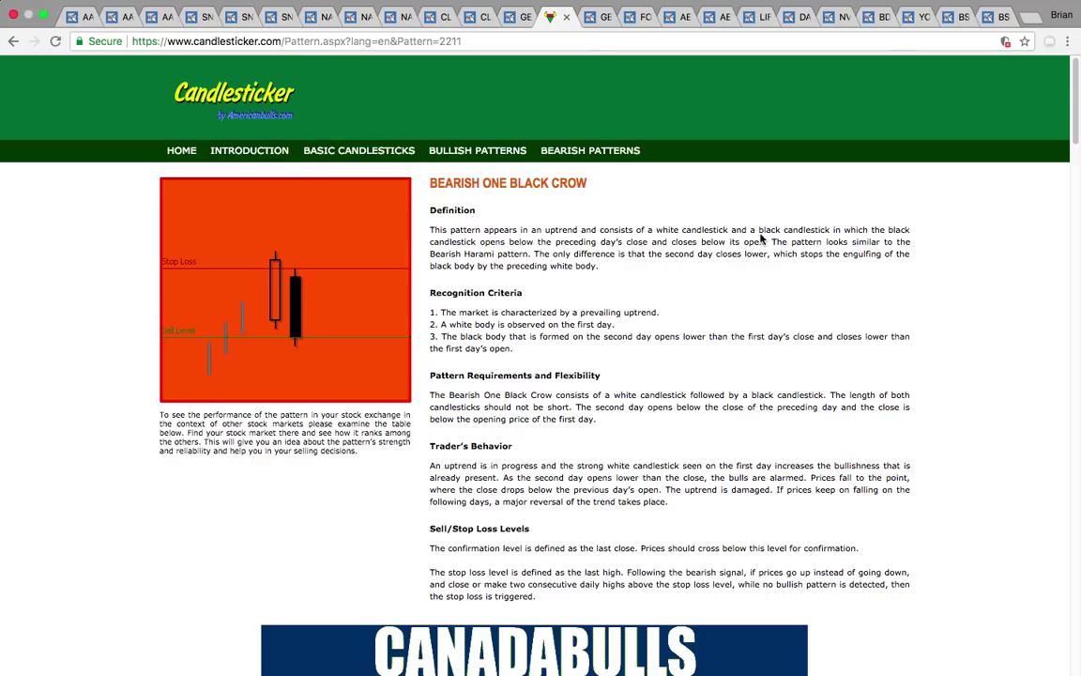
# - Switch to the 15-minute GEVO chart and circle the last candles of 19 June where price rolls over
pyautogui.click(601, 23)
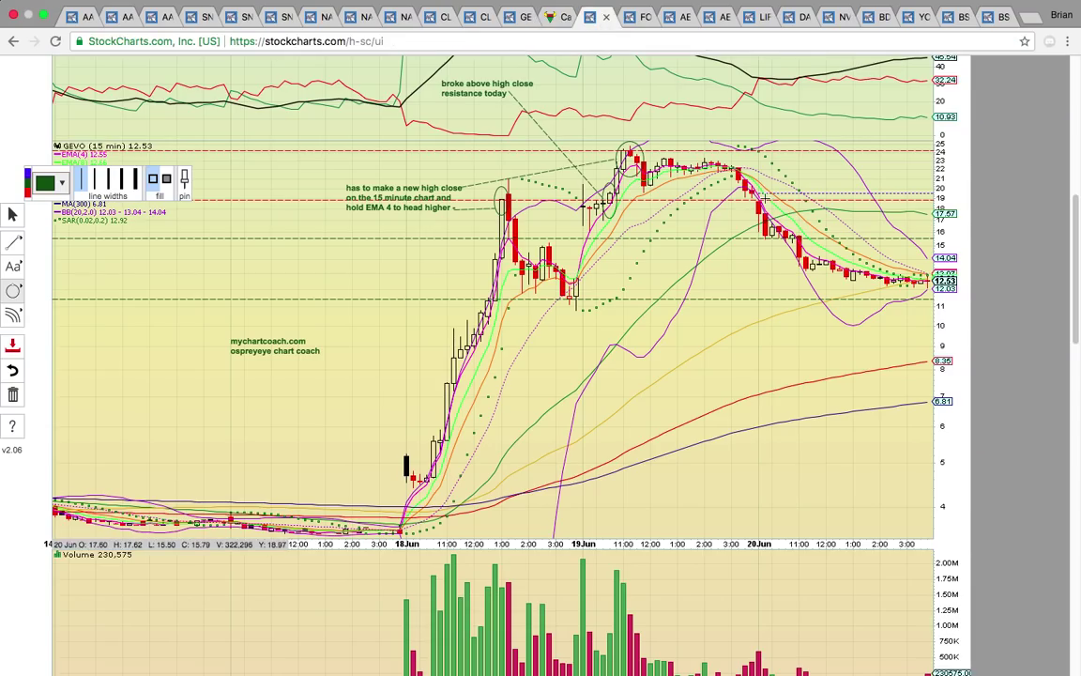
pyautogui.scroll(-1, 507, 310)
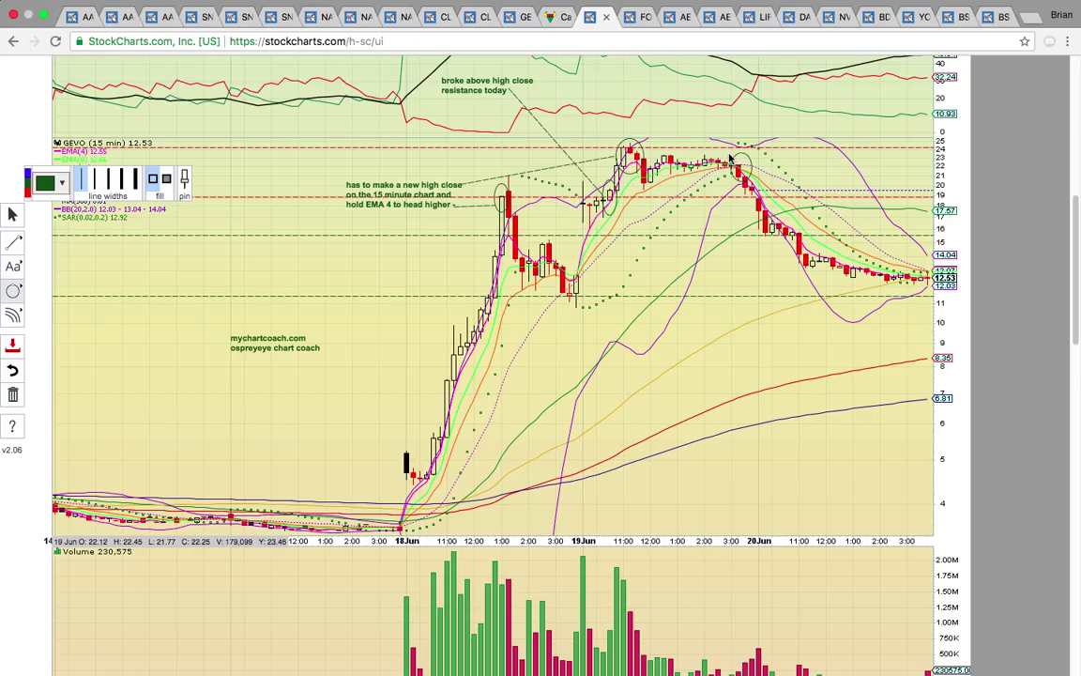
pyautogui.moveTo(752, 181); pyautogui.dragTo(726, 155)
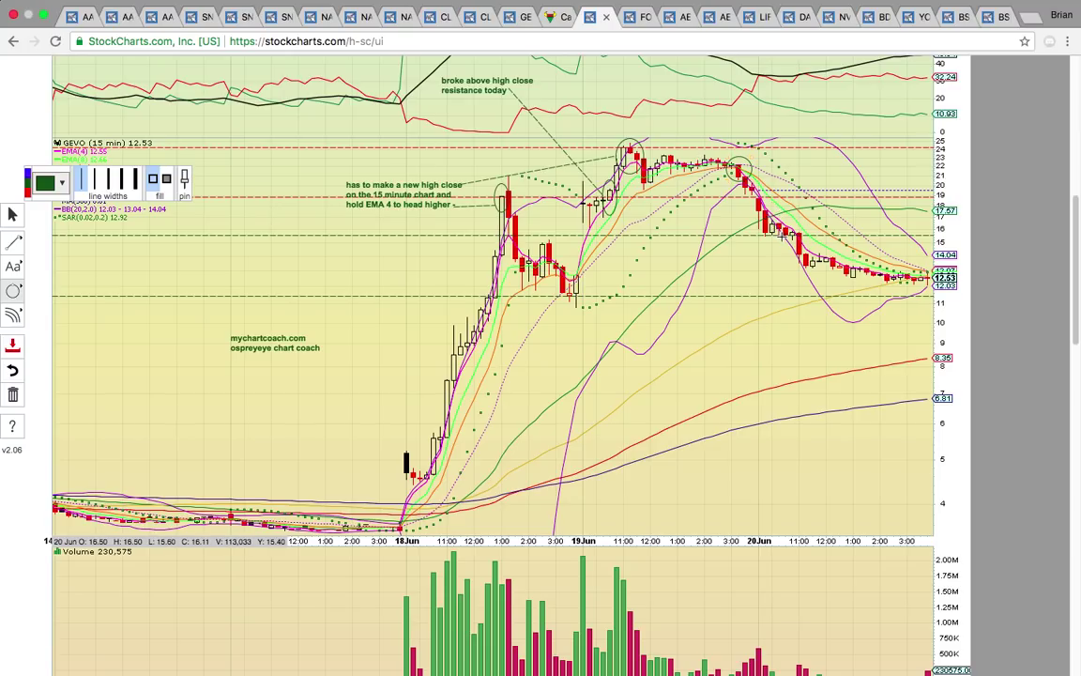
# - Circle GEVO's opening 20 June candles above the dashed support line, the MA(100) legend entry and the 8.35 axis level
pyautogui.moveTo(780, 238); pyautogui.dragTo(753, 207)
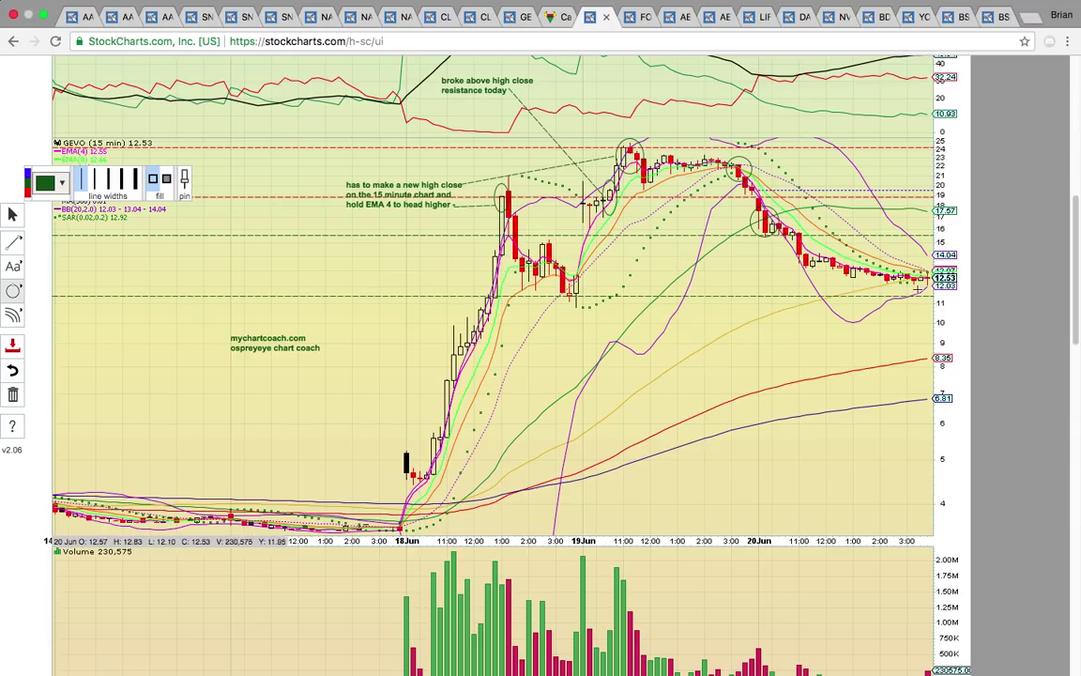
pyautogui.scroll(-1, 497, 217)
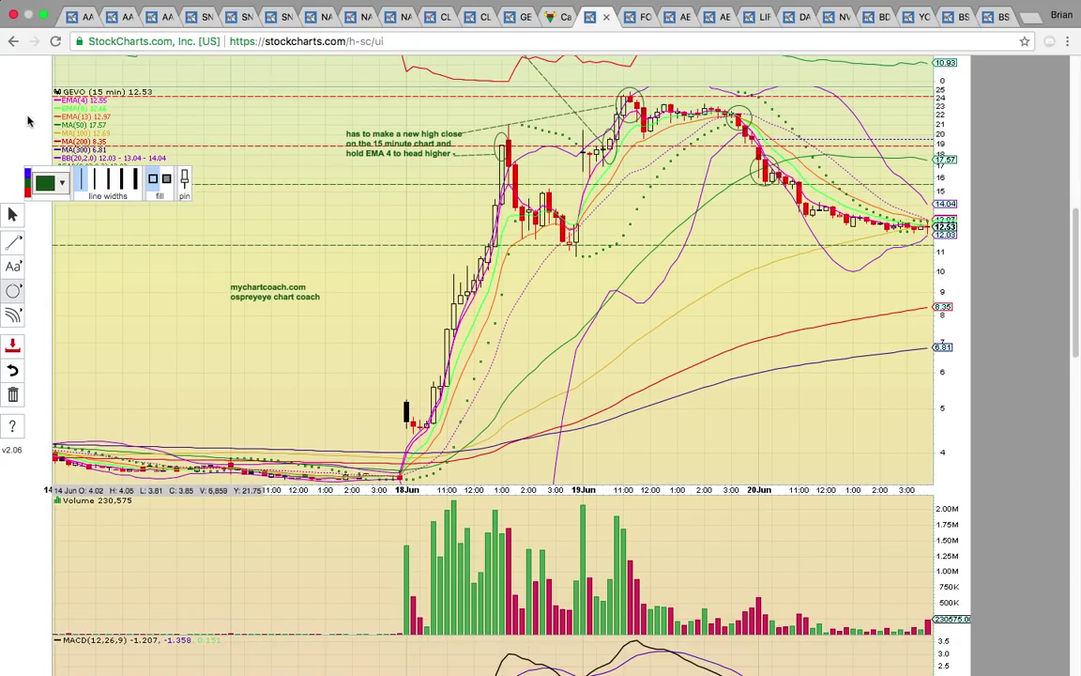
pyautogui.scroll(1, 122, 143)
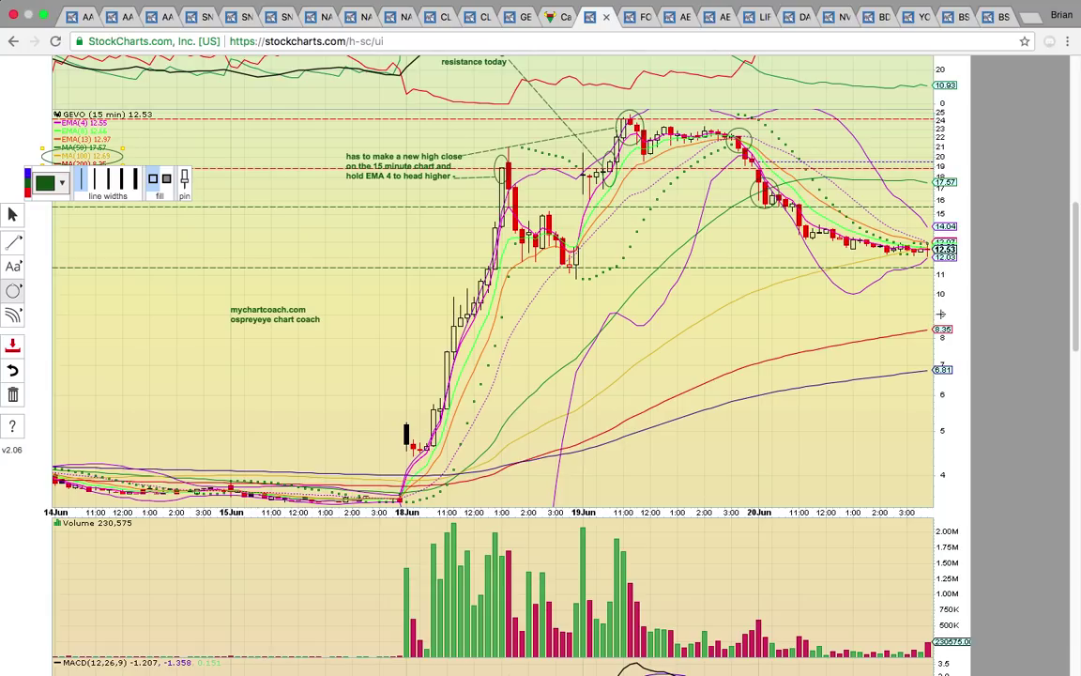
pyautogui.moveTo(961, 340); pyautogui.dragTo(919, 319)
pyautogui.scroll(-1, 852, 217)
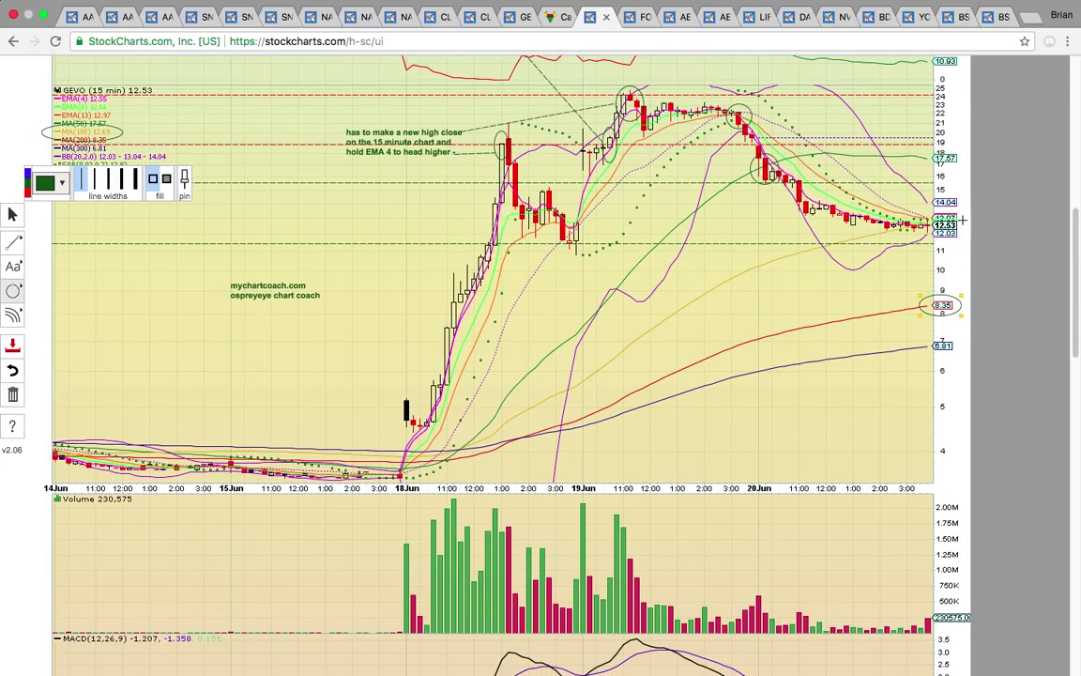
# - Circle GEVO's Bollinger Band legend values and the 12.53, 17.57 and 14.04 axis levels, and undo those ellipses
pyautogui.moveTo(970, 232); pyautogui.dragTo(908, 208)
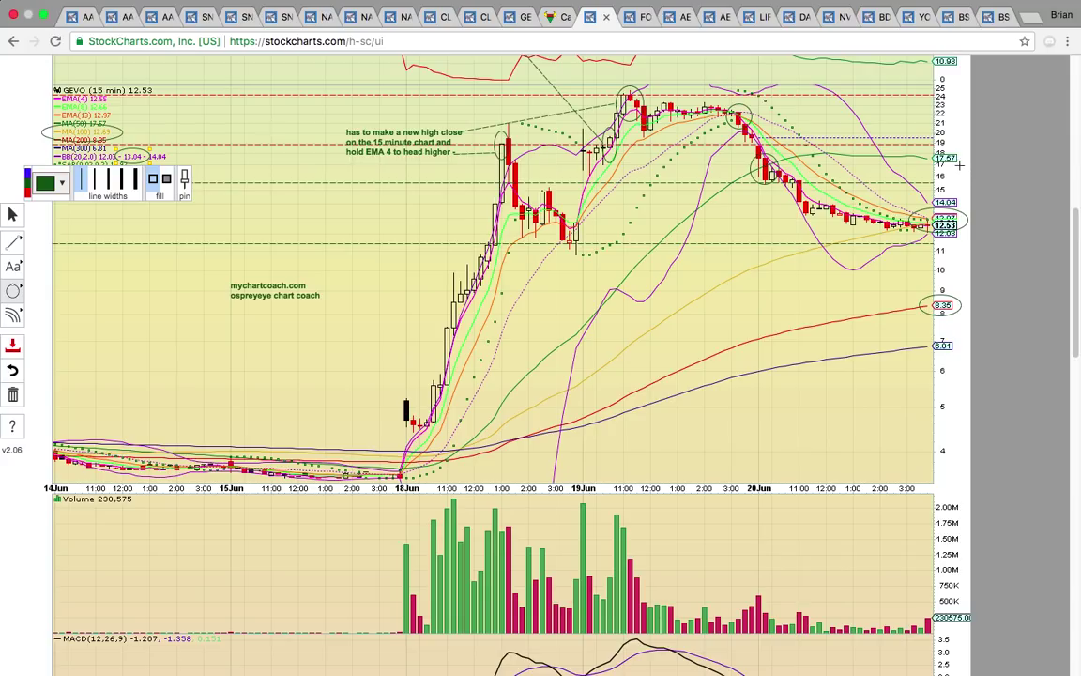
pyautogui.moveTo(961, 174); pyautogui.dragTo(925, 146)
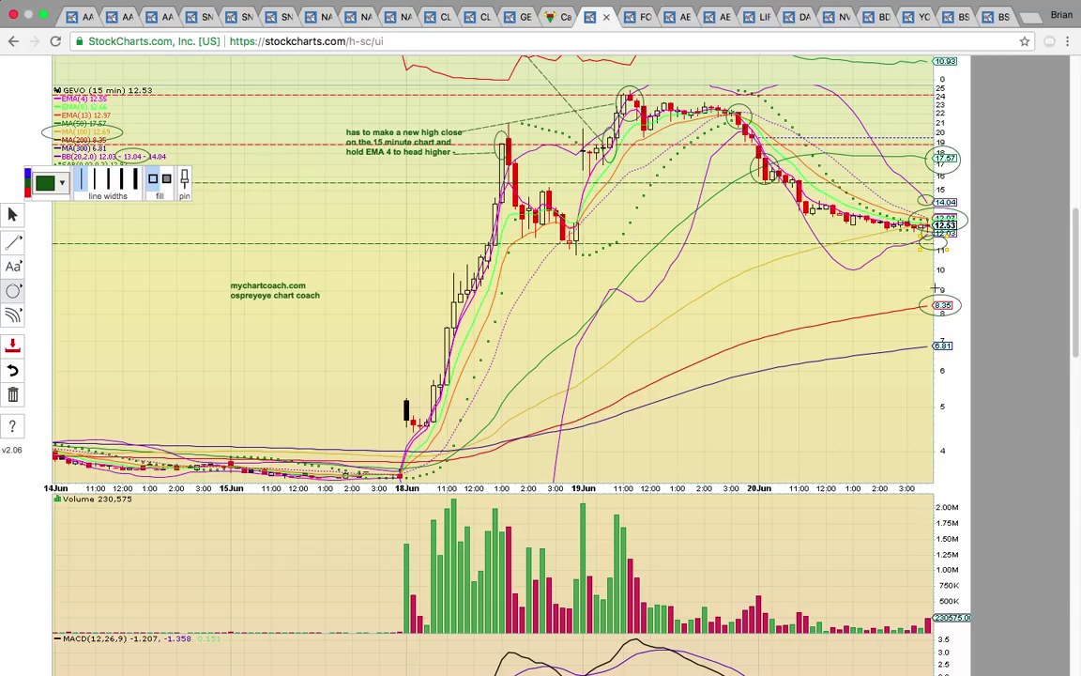
pyautogui.click(13, 371)
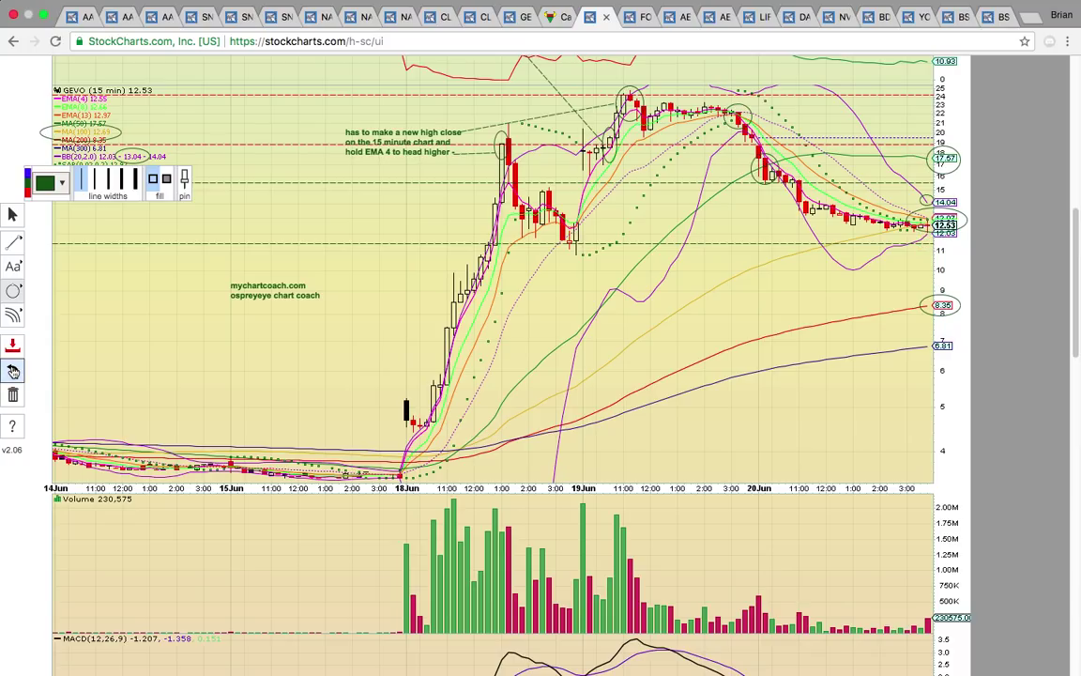
pyautogui.click(13, 372)
pyautogui.click(13, 371)
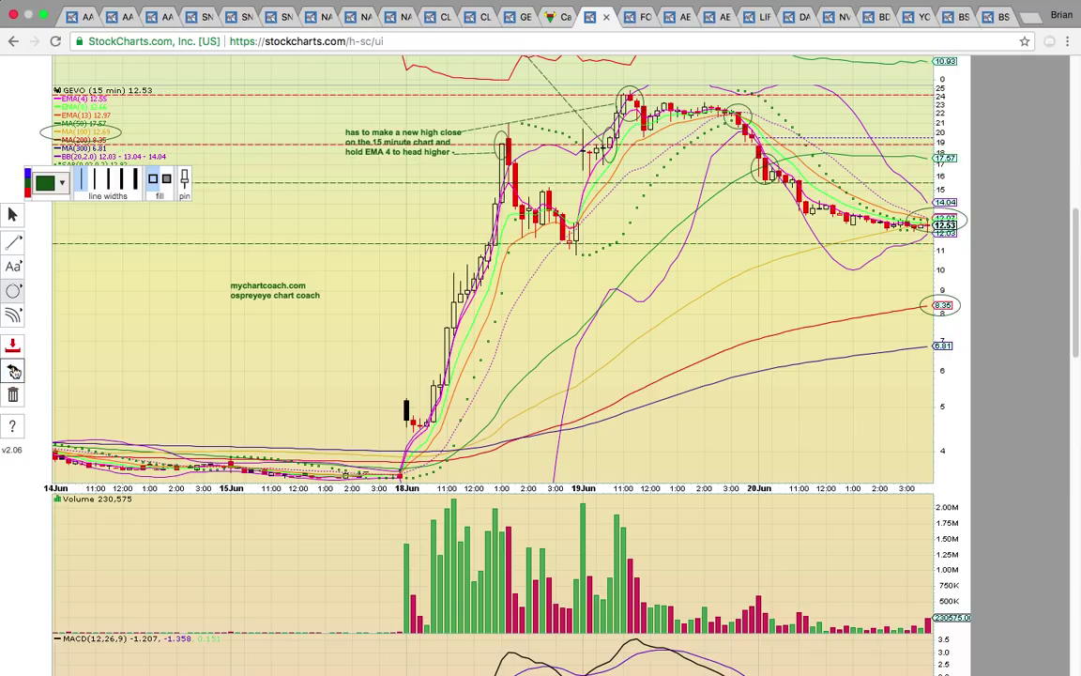
pyautogui.click(13, 372)
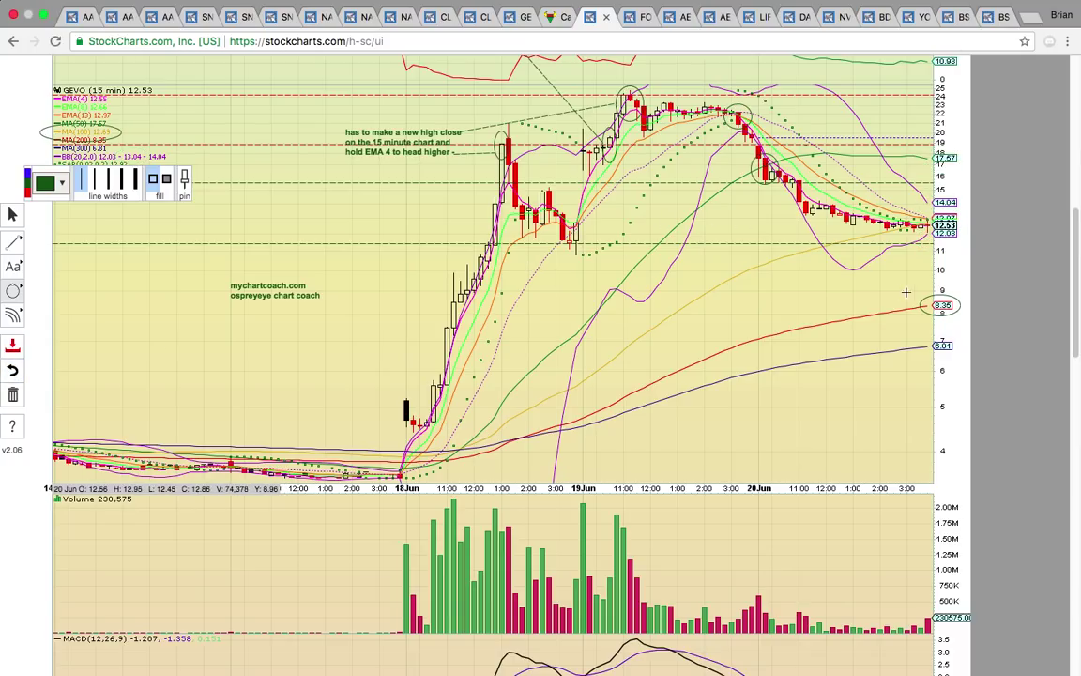
# - Draw a larger ellipse around GEVO's 8.35 MA(200) axis level
pyautogui.moveTo(968, 327); pyautogui.dragTo(907, 282)
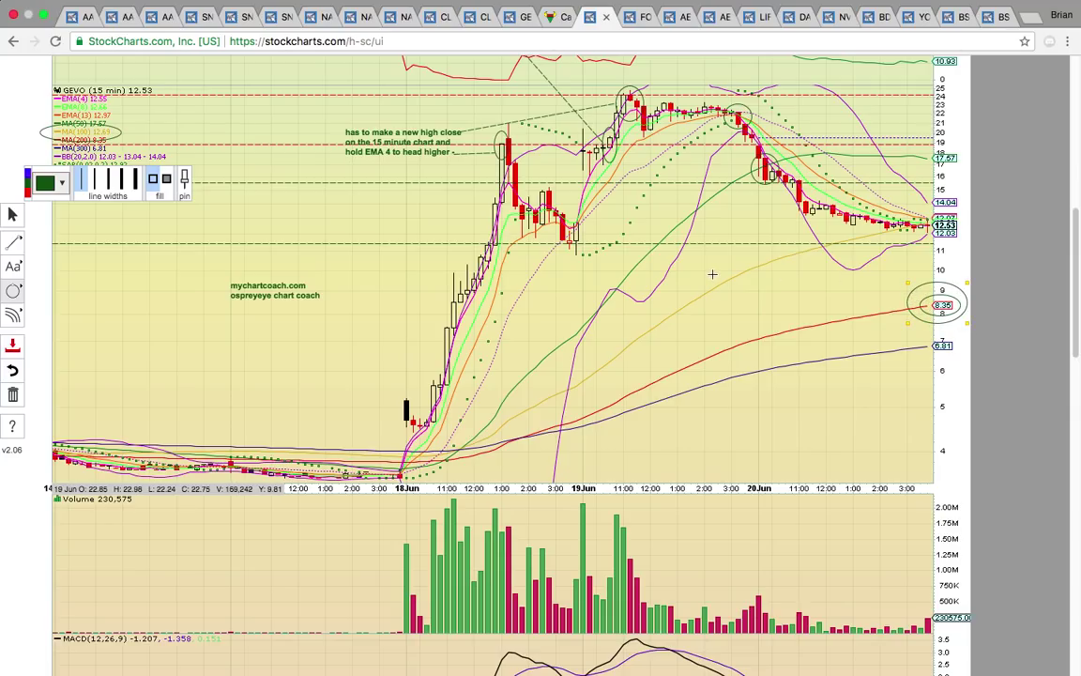
# - Switch to the daily FORD chart and examine its quote header, RSI, price, volume and MACD panels
pyautogui.click(639, 8)
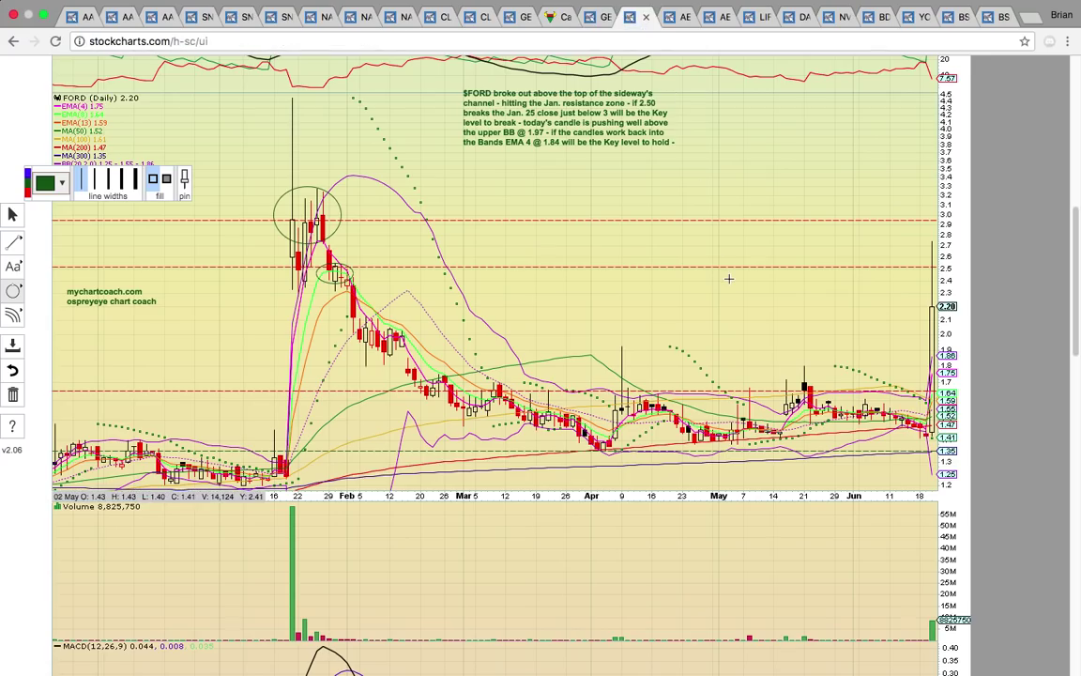
pyautogui.scroll(10, 731, 279)
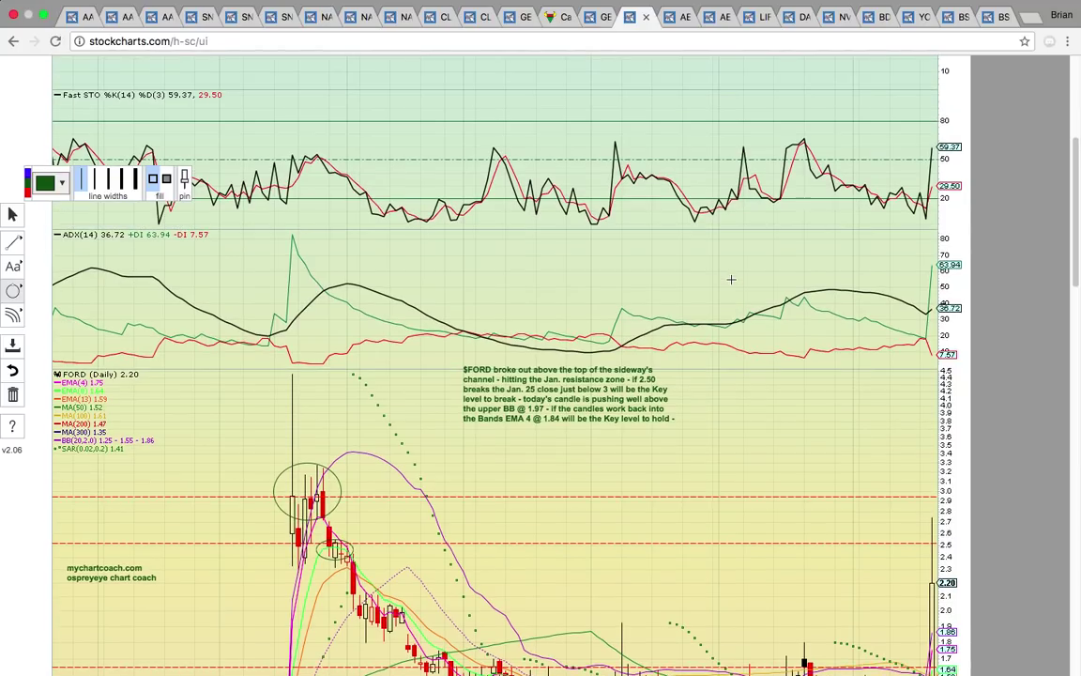
pyautogui.scroll(3, 731, 279)
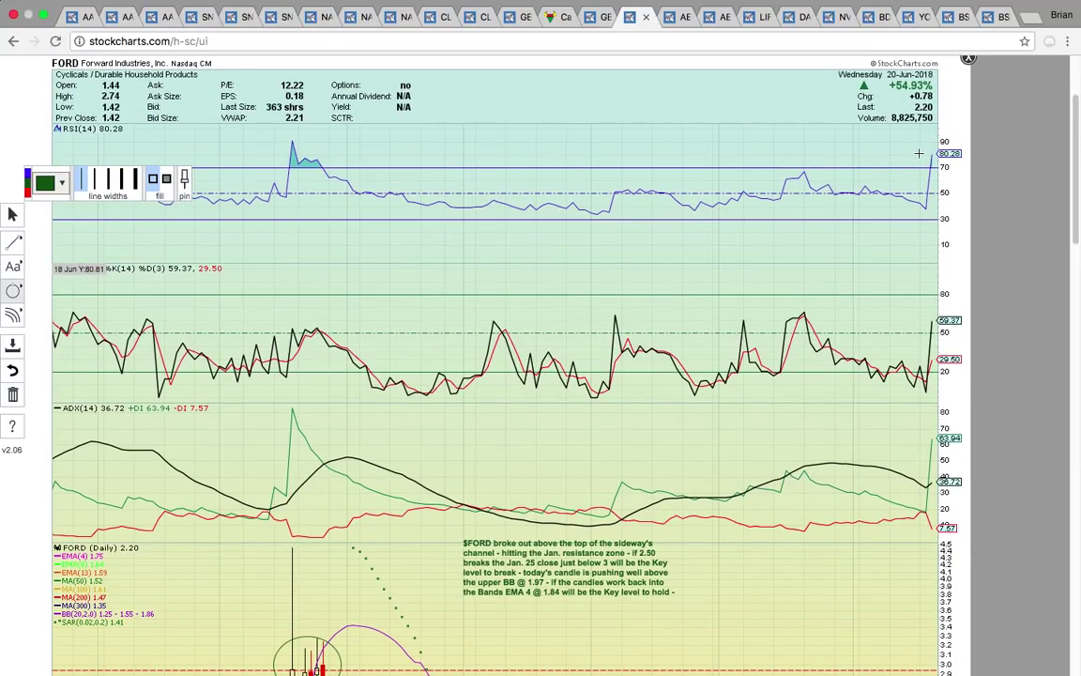
pyautogui.scroll(-3, 929, 140)
pyautogui.scroll(-15, 919, 153)
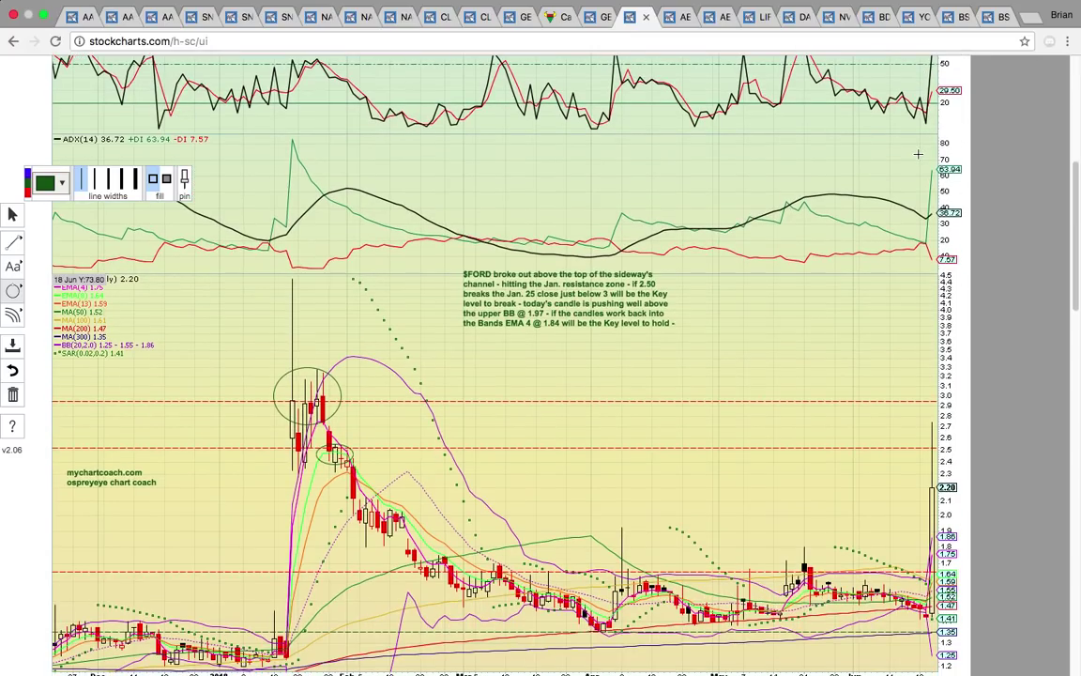
pyautogui.scroll(15, 917, 175)
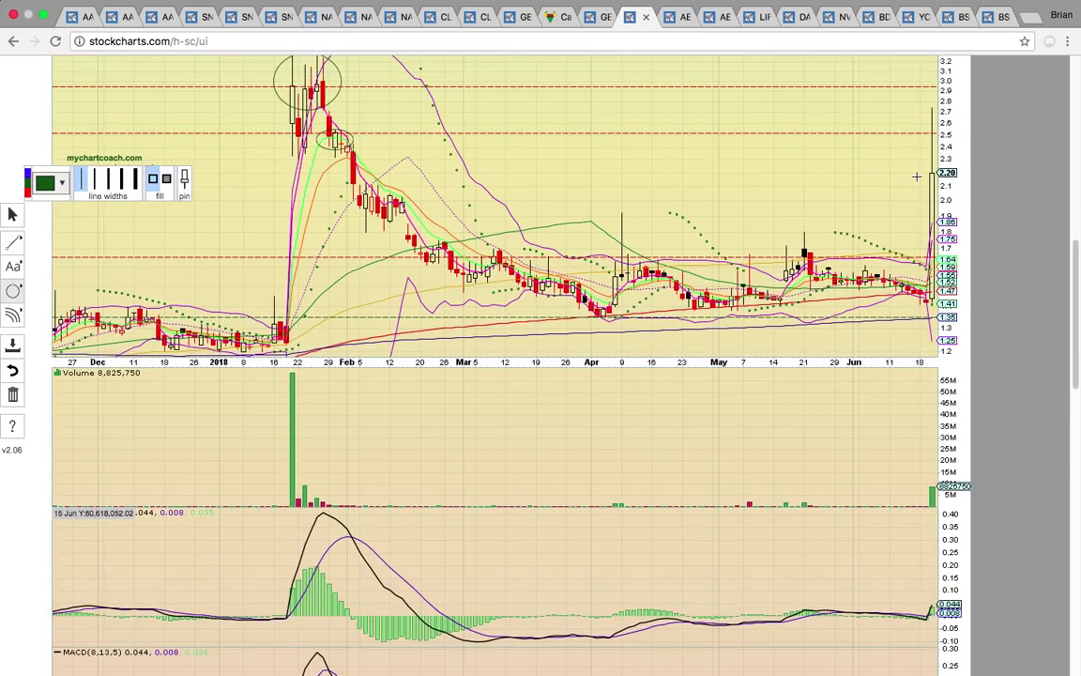
pyautogui.scroll(-5, 916, 177)
pyautogui.scroll(4, 917, 177)
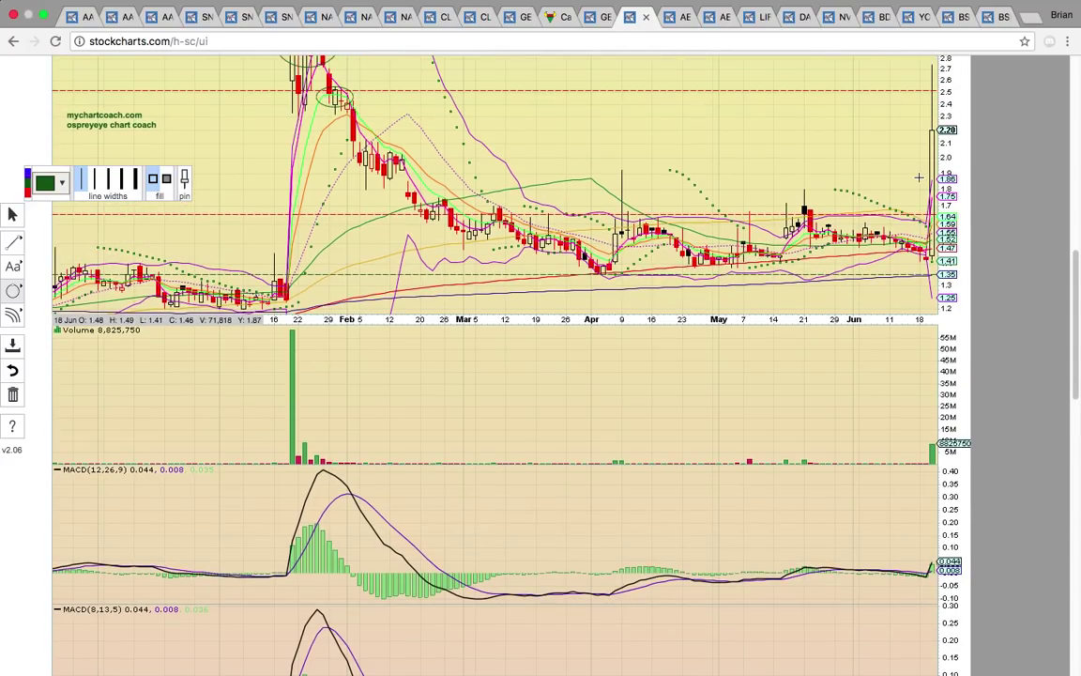
pyautogui.scroll(5, 919, 176)
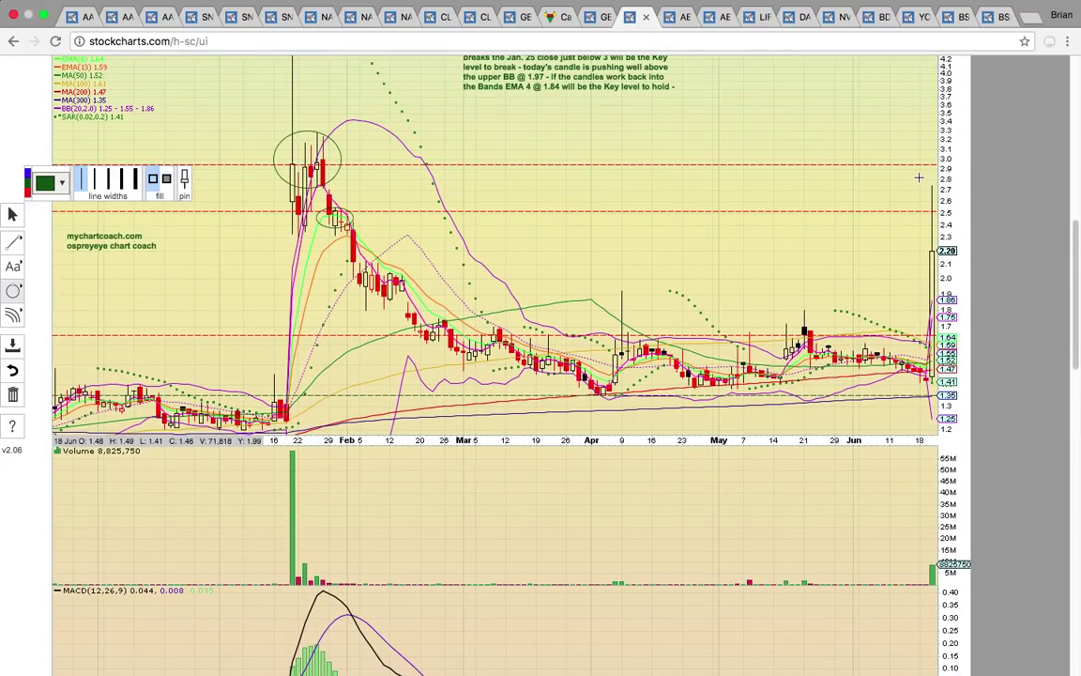
pyautogui.scroll(2, 919, 176)
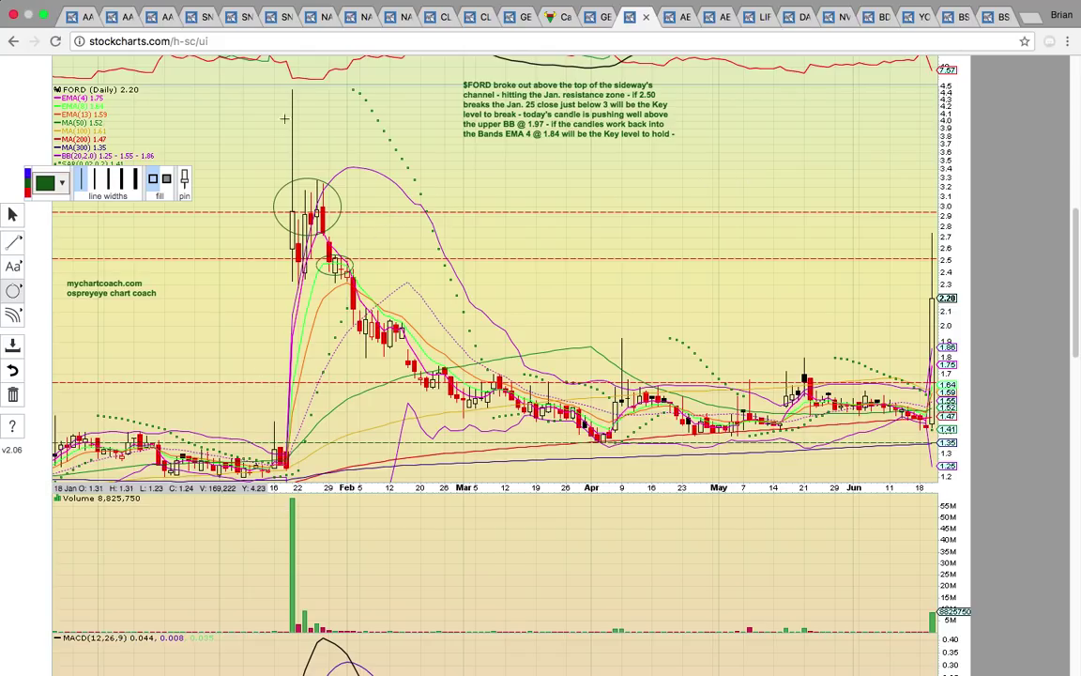
# - Circle FORD's late-January candle close and the January spike's high, along with the 2.9, 2.5 and 4.4 axis levels
pyautogui.moveTo(367, 296); pyautogui.dragTo(259, 155)
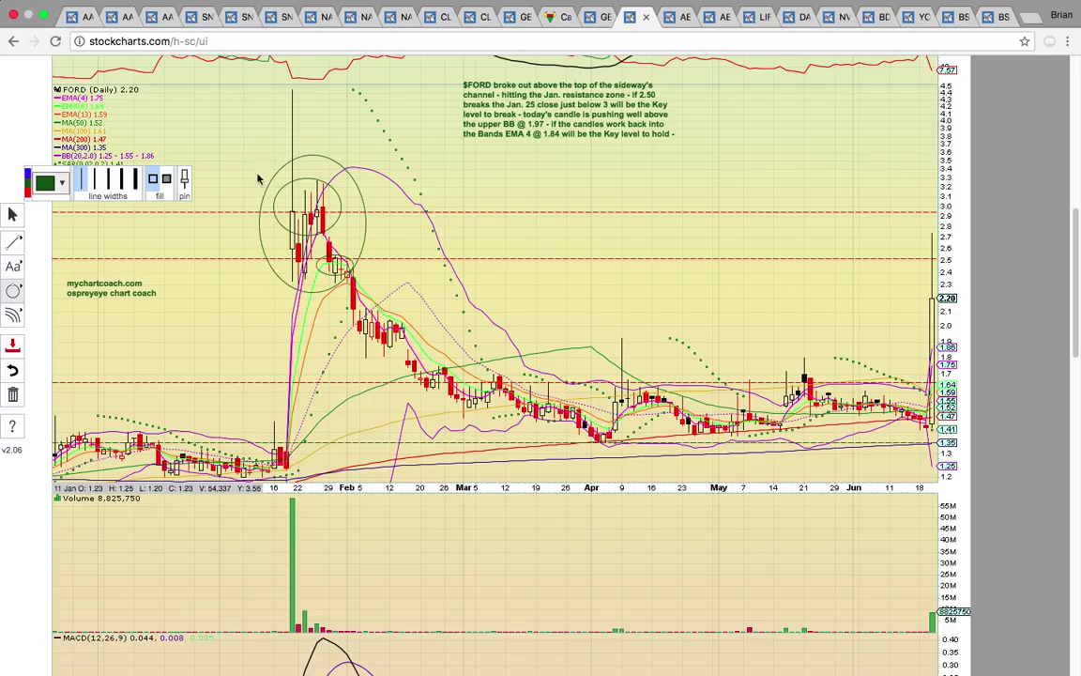
pyautogui.click(14, 371)
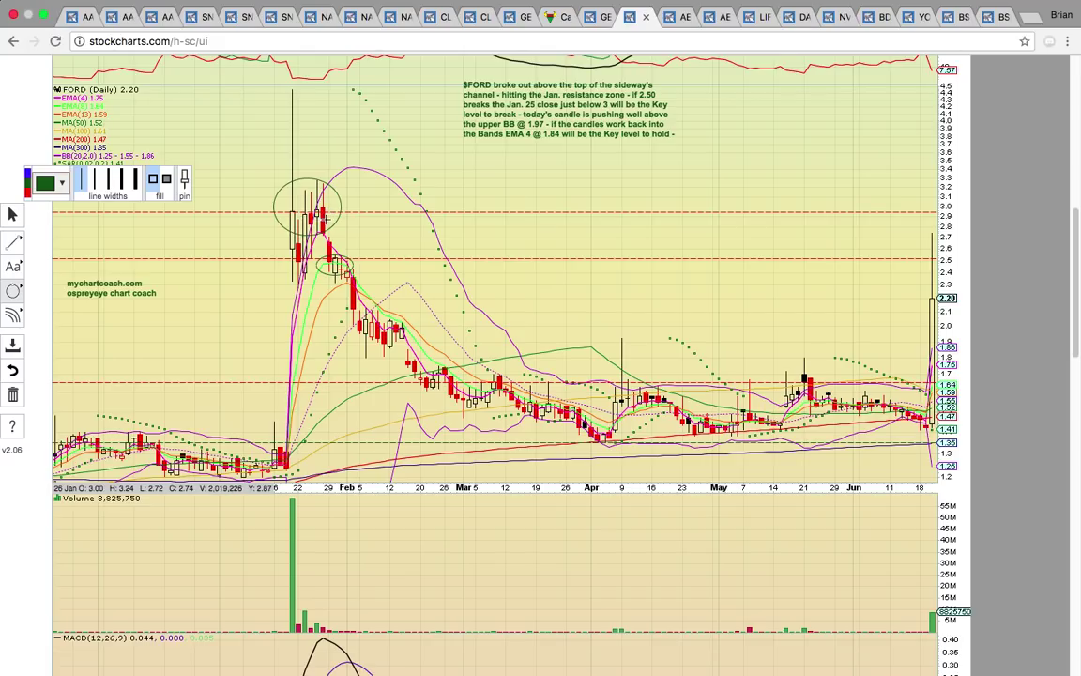
pyautogui.click(316, 214)
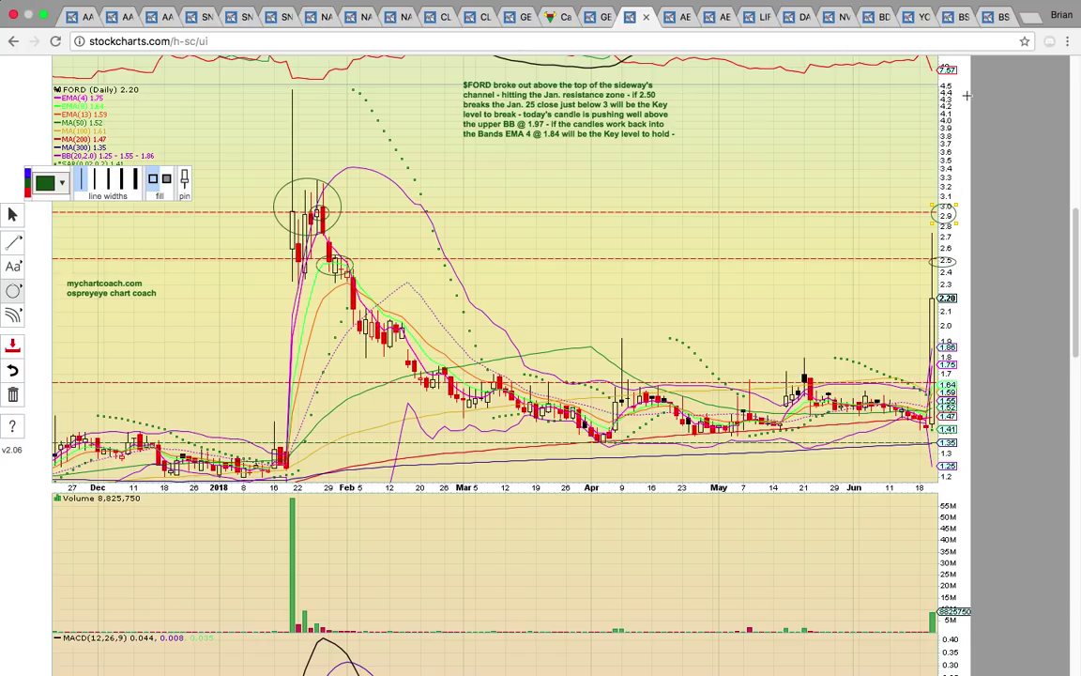
pyautogui.moveTo(964, 106); pyautogui.dragTo(924, 80)
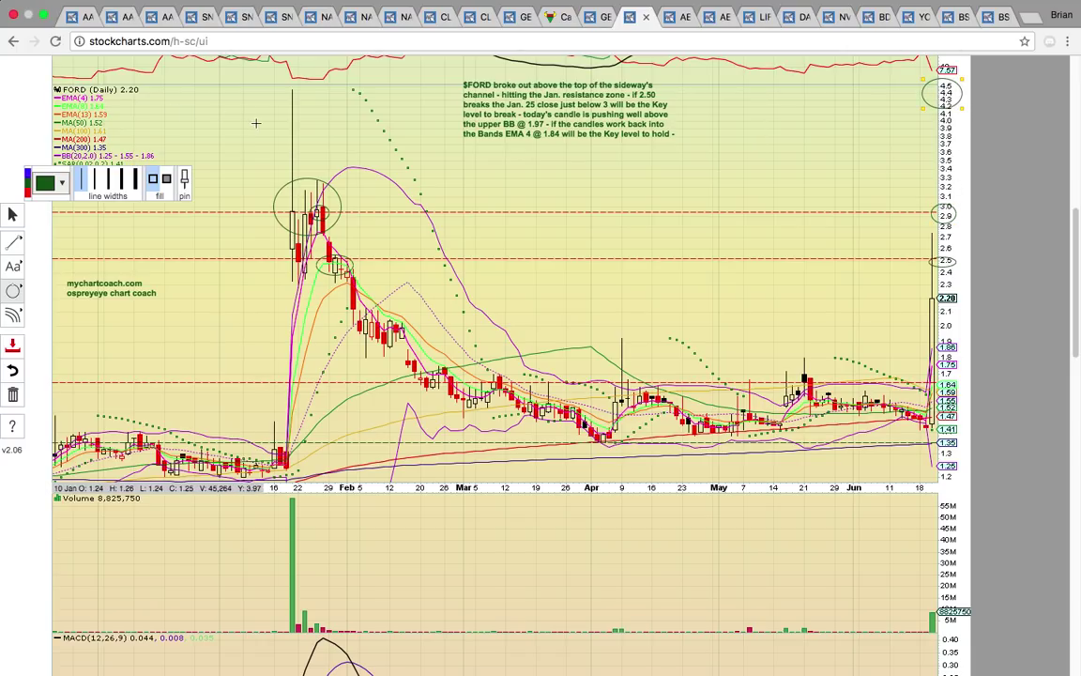
pyautogui.moveTo(296, 116); pyautogui.dragTo(283, 91)
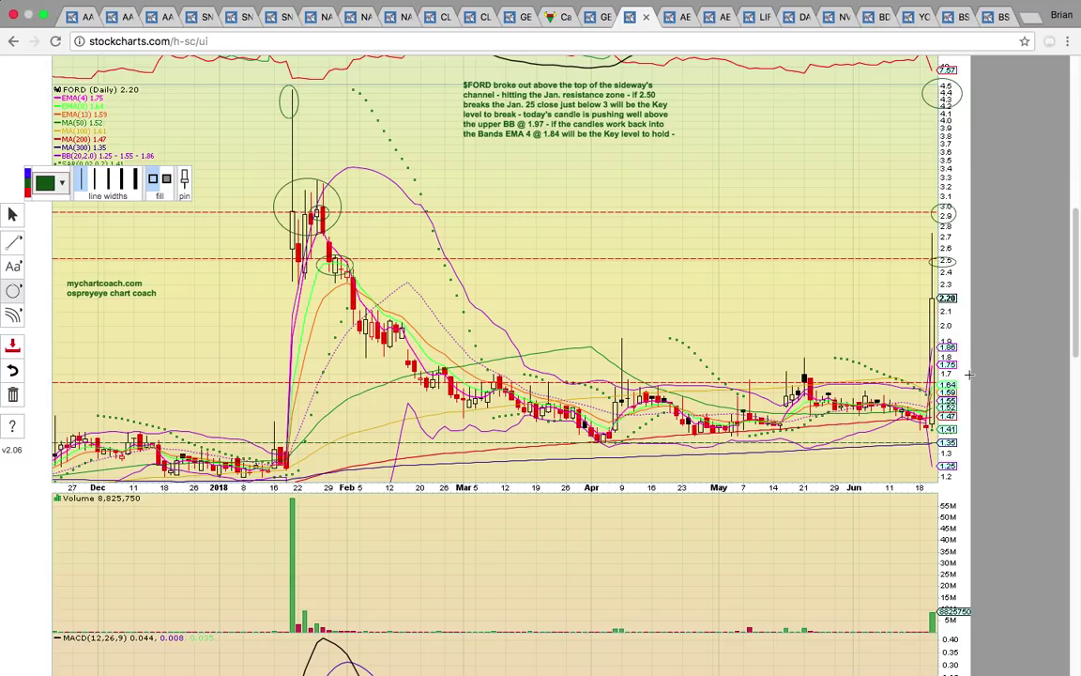
# - Circle FORD's 1.86 and 1.75 axis levels and the sideways channel of candles from March to June
pyautogui.moveTo(967, 332); pyautogui.dragTo(927, 373)
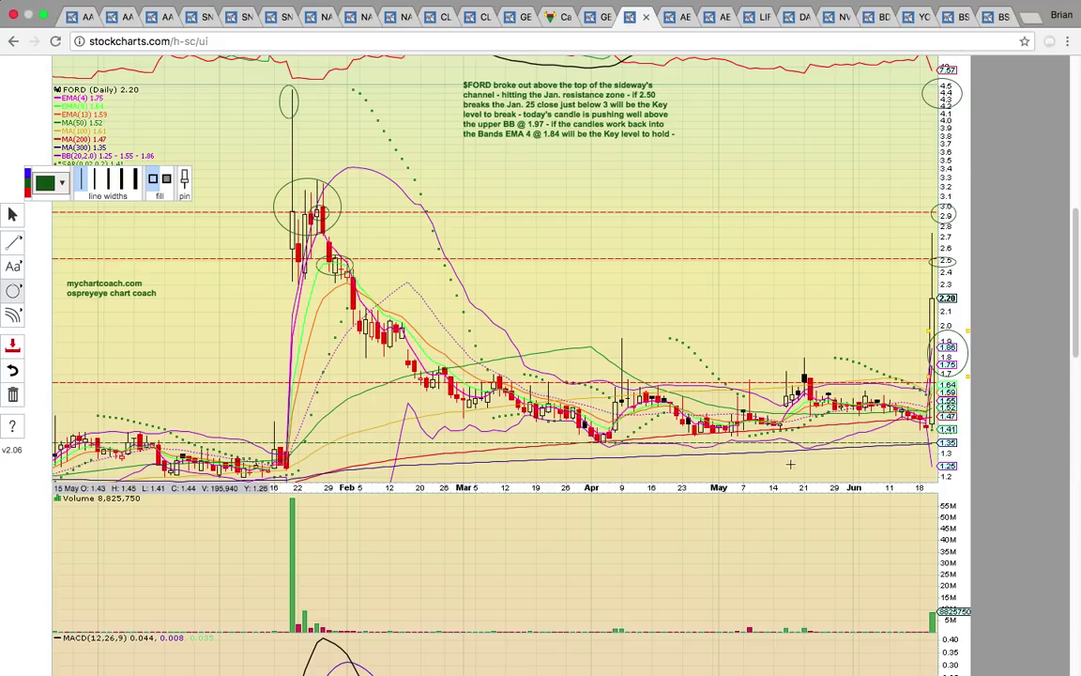
pyautogui.moveTo(923, 457)
pyautogui.mouseDown()
pyautogui.moveTo(632, 306)
pyautogui.moveTo(430, 361)
pyautogui.moveTo(414, 356)
pyautogui.mouseUp()
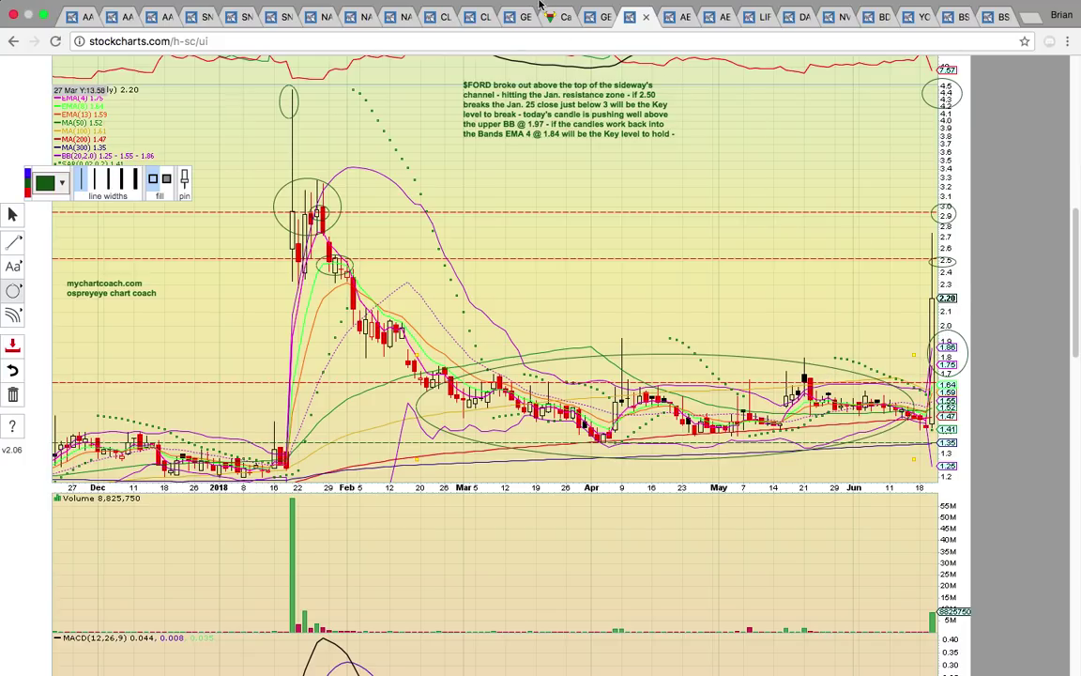
# - Switch to the daily AETI chart, review its volume and MACD panels, and circle the 1.70 axis level
pyautogui.click(668, 17)
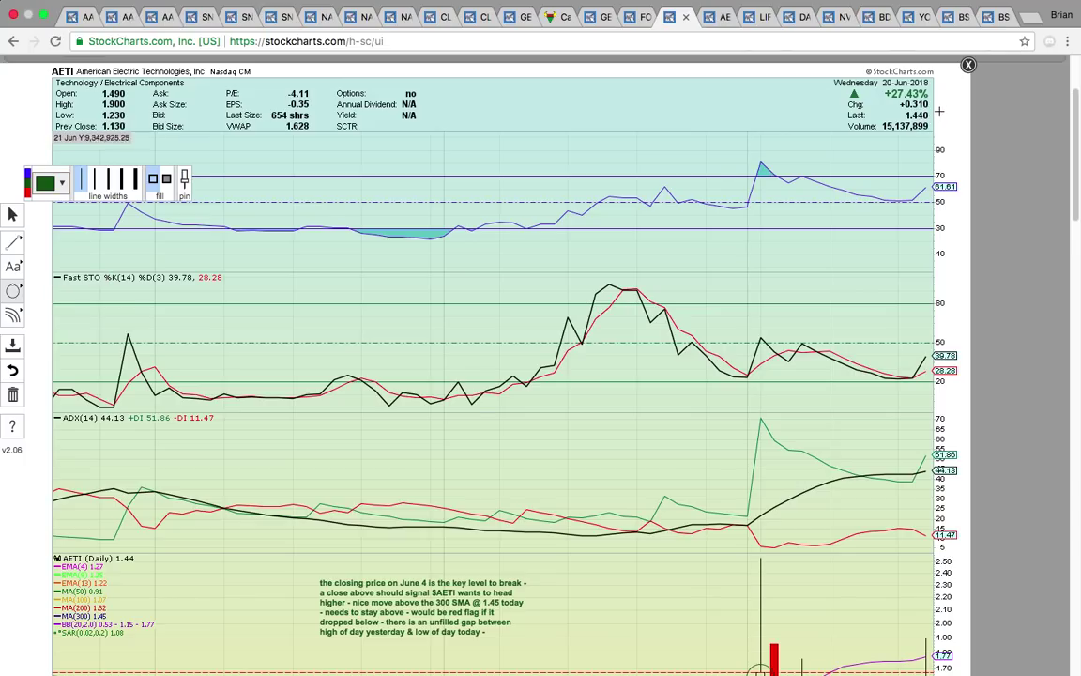
pyautogui.scroll(-3, 854, 167)
pyautogui.scroll(-10, 890, 434)
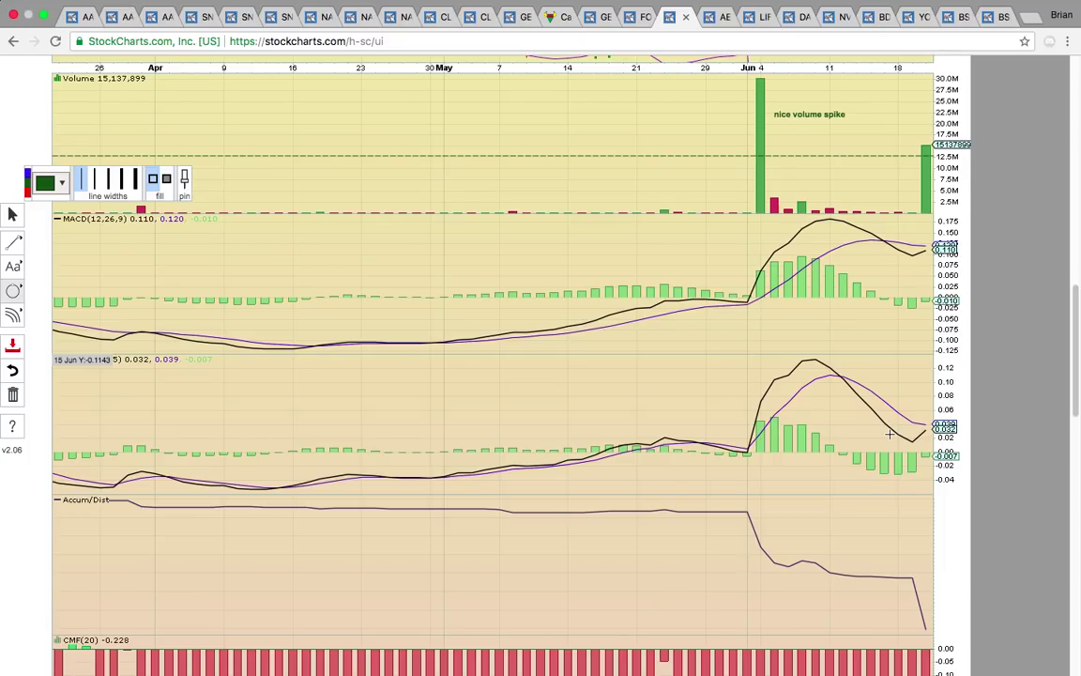
pyautogui.scroll(8, 890, 433)
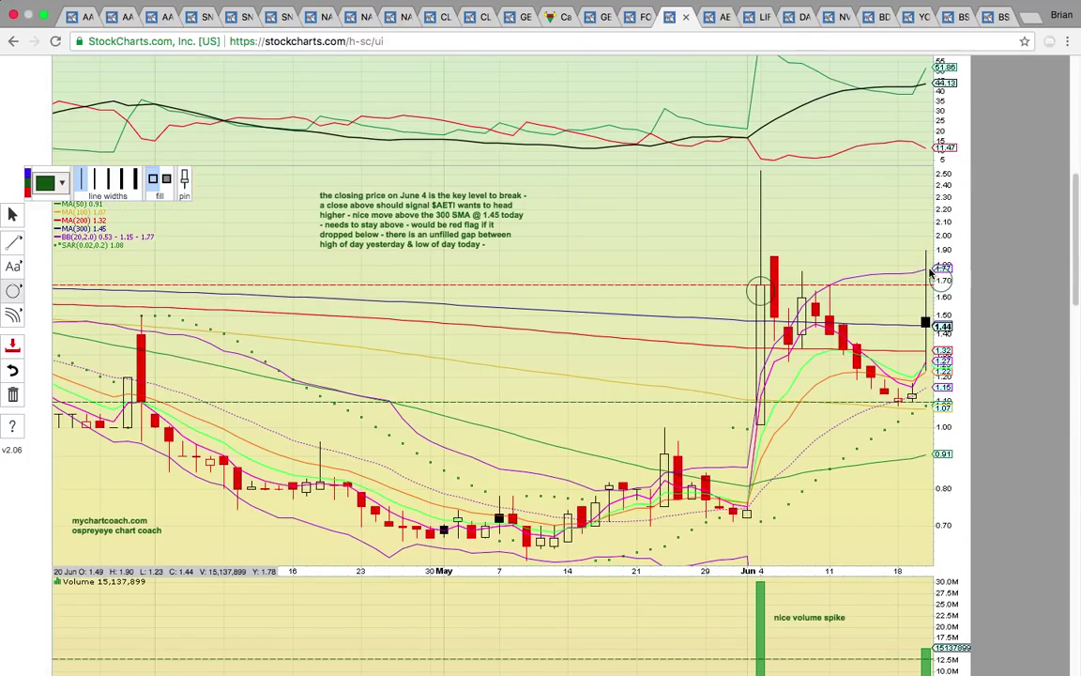
pyautogui.scroll(-1, 758, 291)
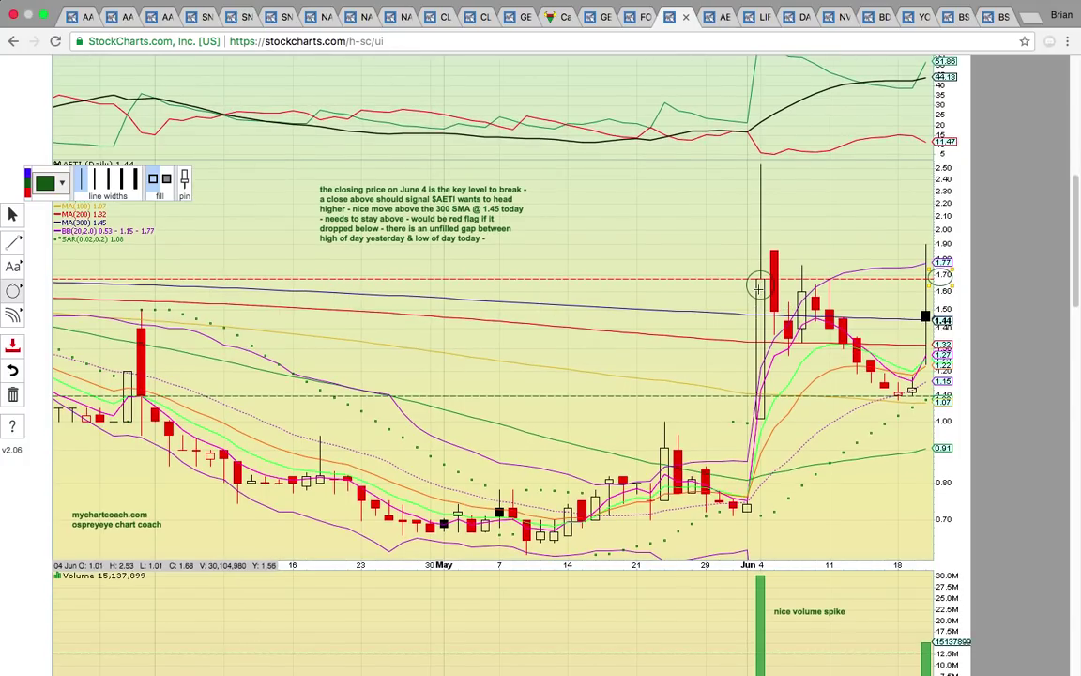
pyautogui.scroll(-5, 766, 281)
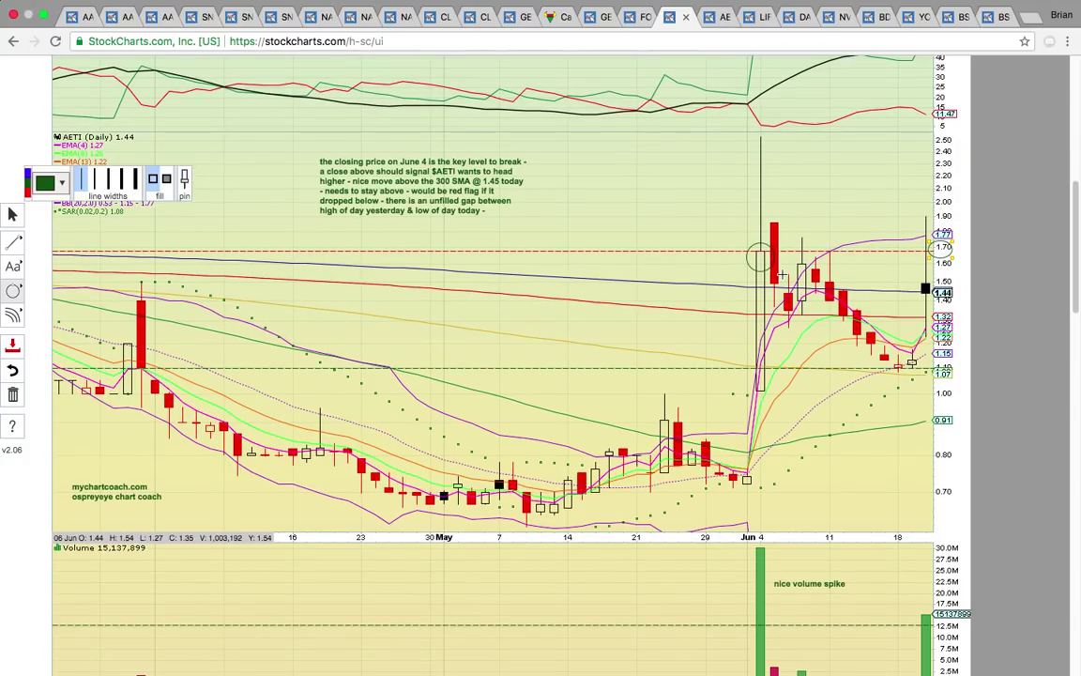
pyautogui.scroll(1, 760, 282)
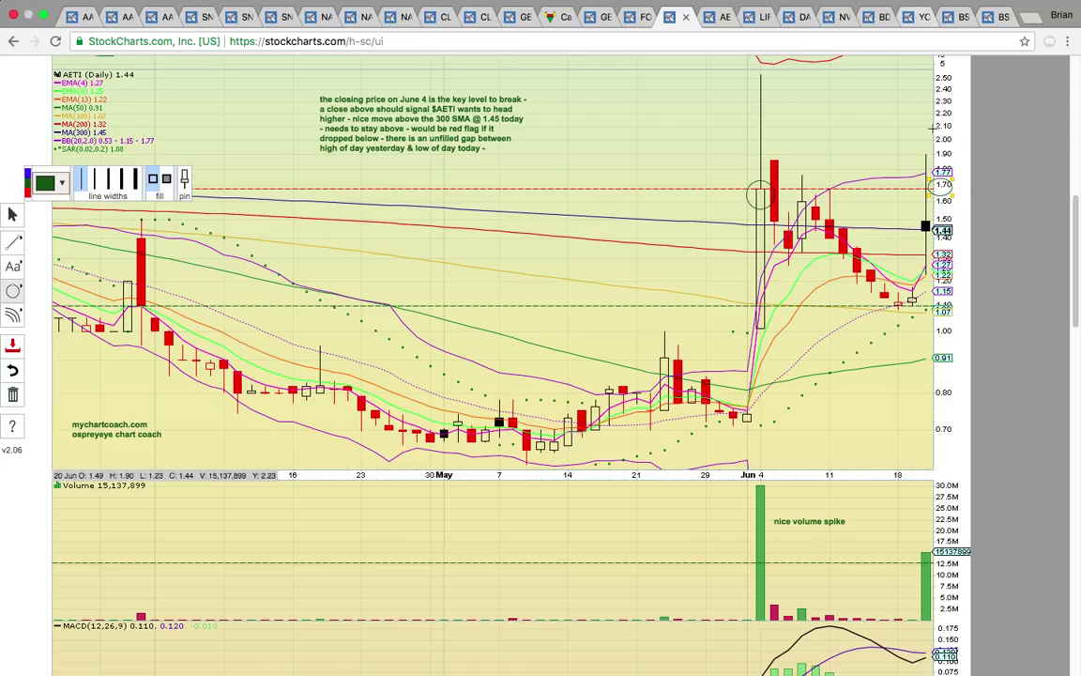
# - Circle AETI's 20 June candle at the 1.44 level, the MA(300) legend entry and the 1.10 axis level
pyautogui.moveTo(911, 214); pyautogui.dragTo(967, 245)
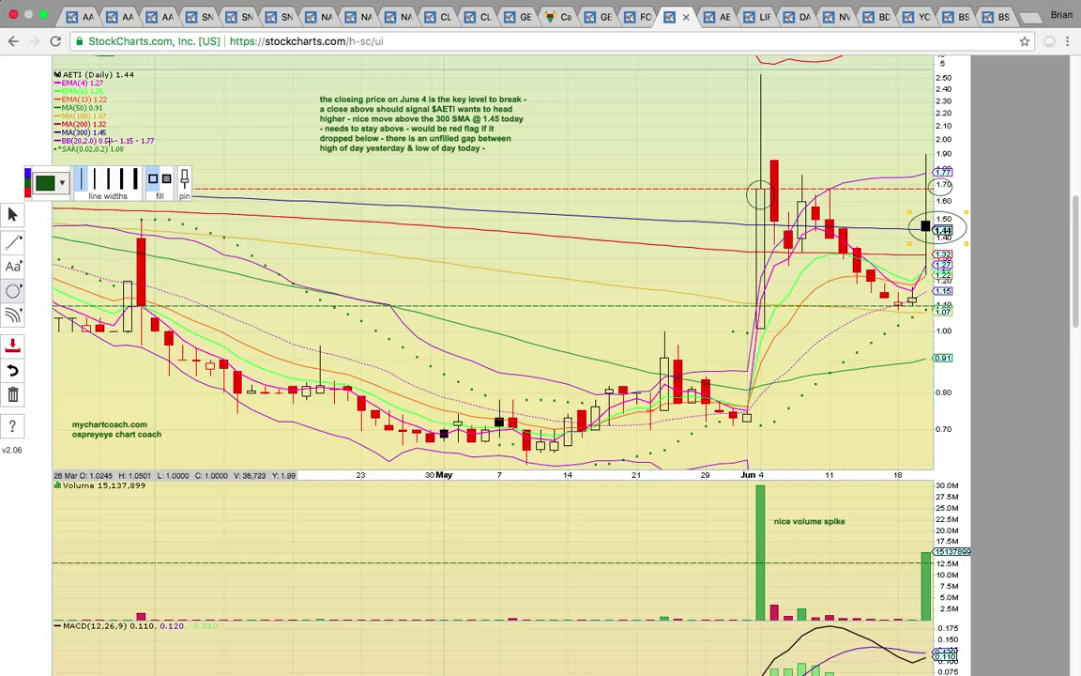
pyautogui.moveTo(43, 138); pyautogui.dragTo(112, 122)
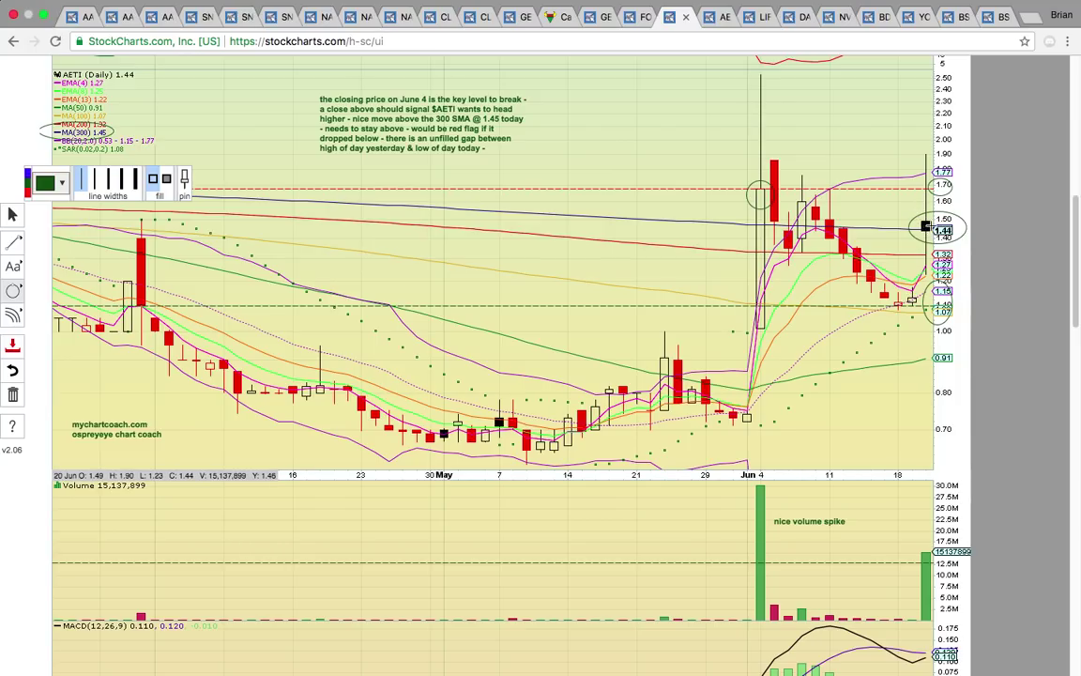
pyautogui.scroll(-3, 926, 225)
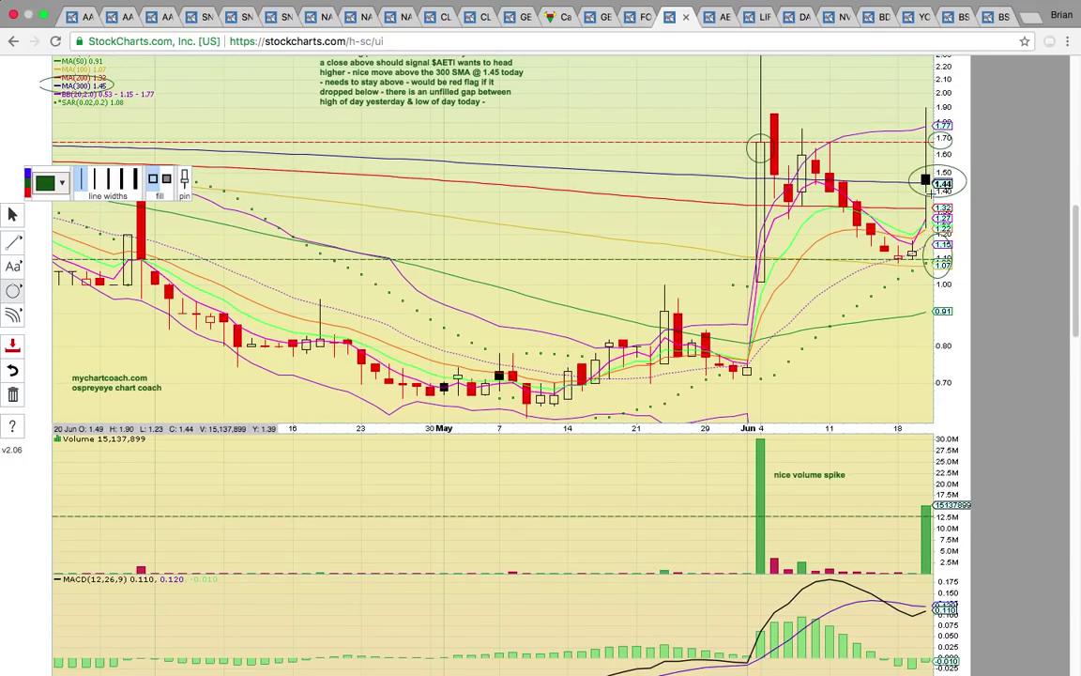
pyautogui.scroll(-10, 925, 180)
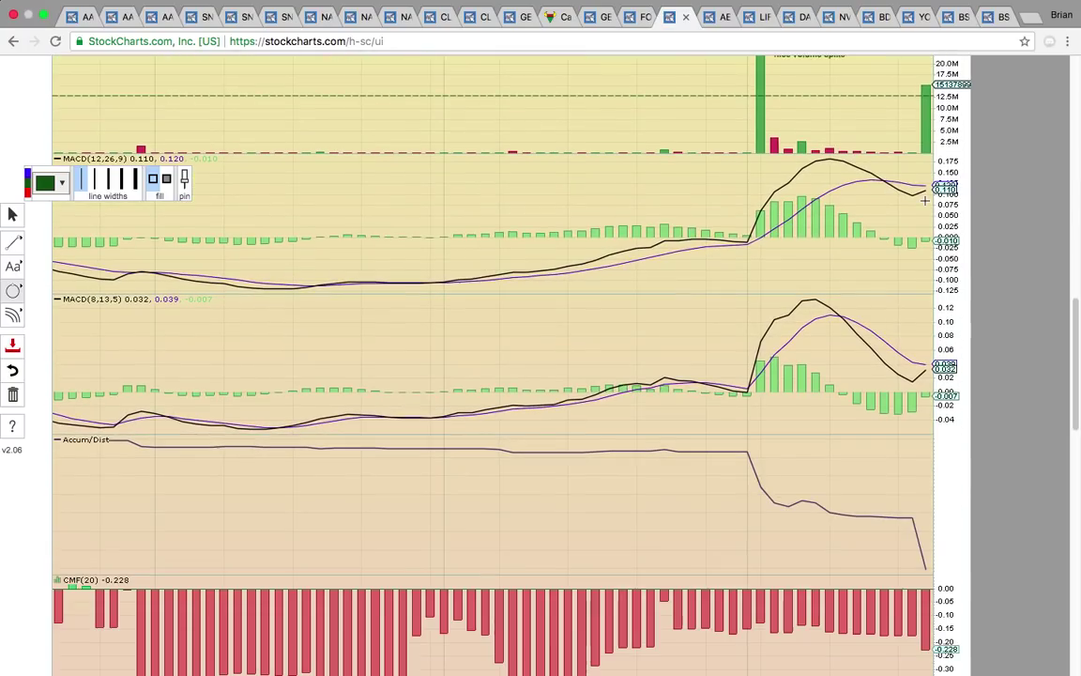
# - Circle AETI's 20 June drop in the Accum/Dist panel, the latest CMF(20) bar and the latest volume bar
pyautogui.scroll(-3, 924, 200)
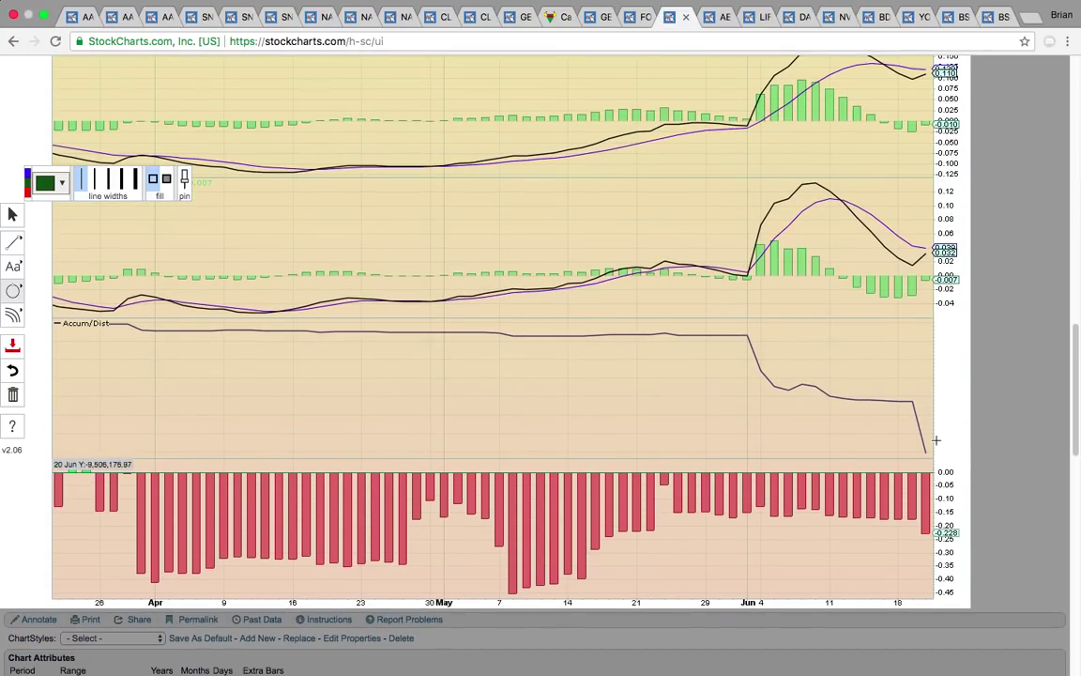
pyautogui.moveTo(938, 459); pyautogui.dragTo(892, 386)
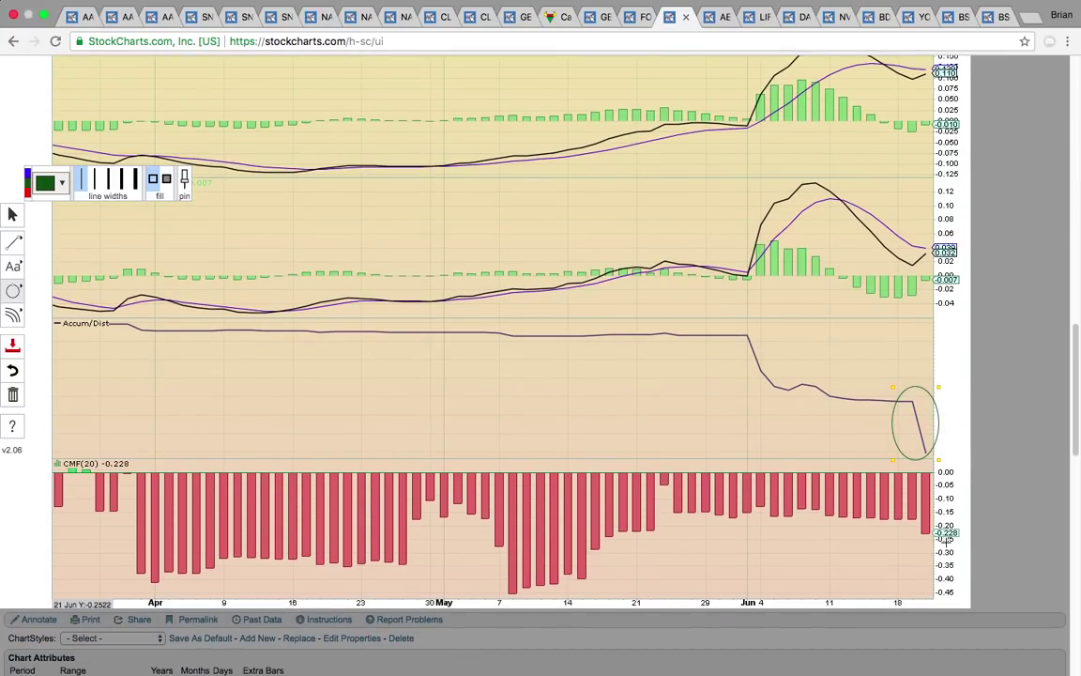
pyautogui.scroll(9, 897, 449)
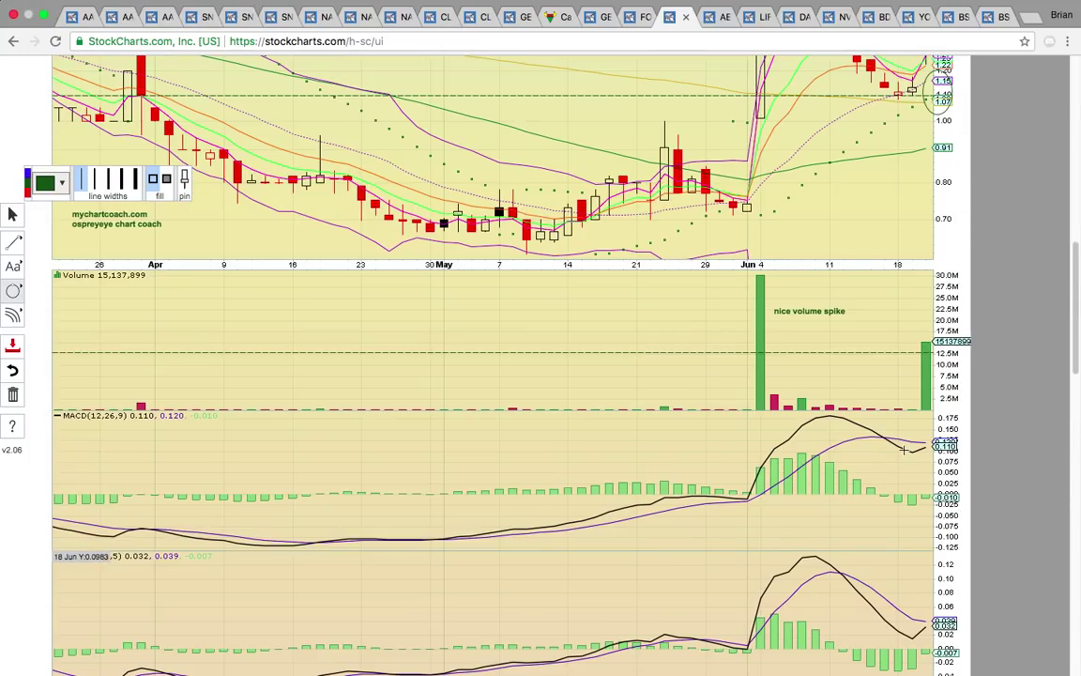
pyautogui.scroll(3, 903, 449)
pyautogui.moveTo(938, 531); pyautogui.dragTo(909, 459)
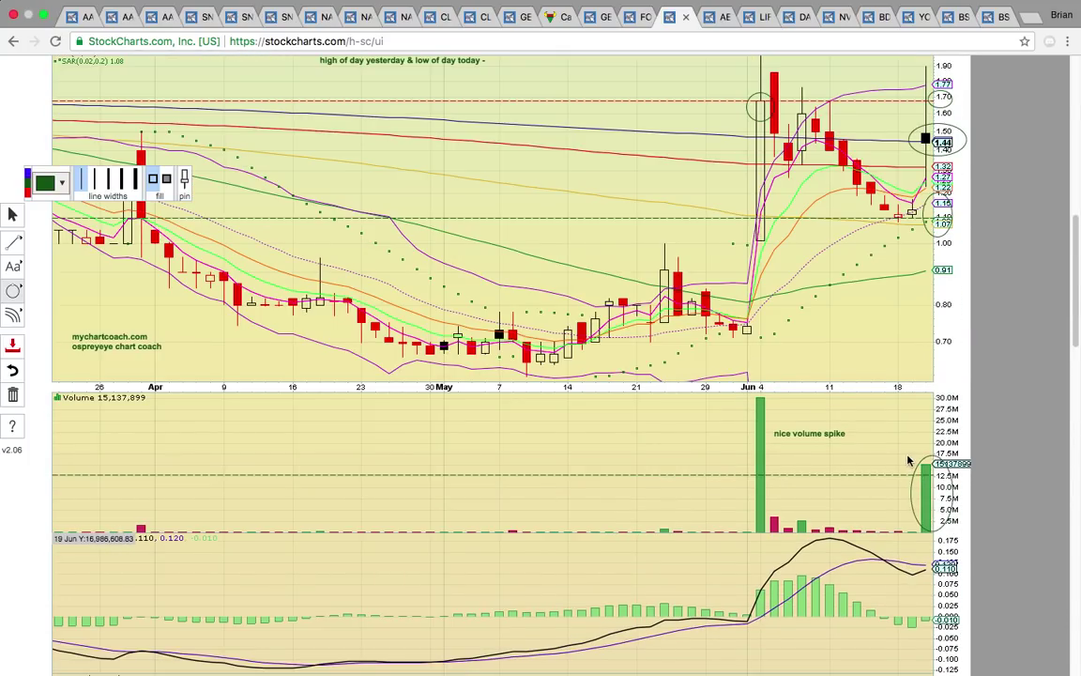
# - Review AETI's daily panels from quote summary to CMF and circle the high of the 20 June candle near 1.90
pyautogui.scroll(12, 909, 459)
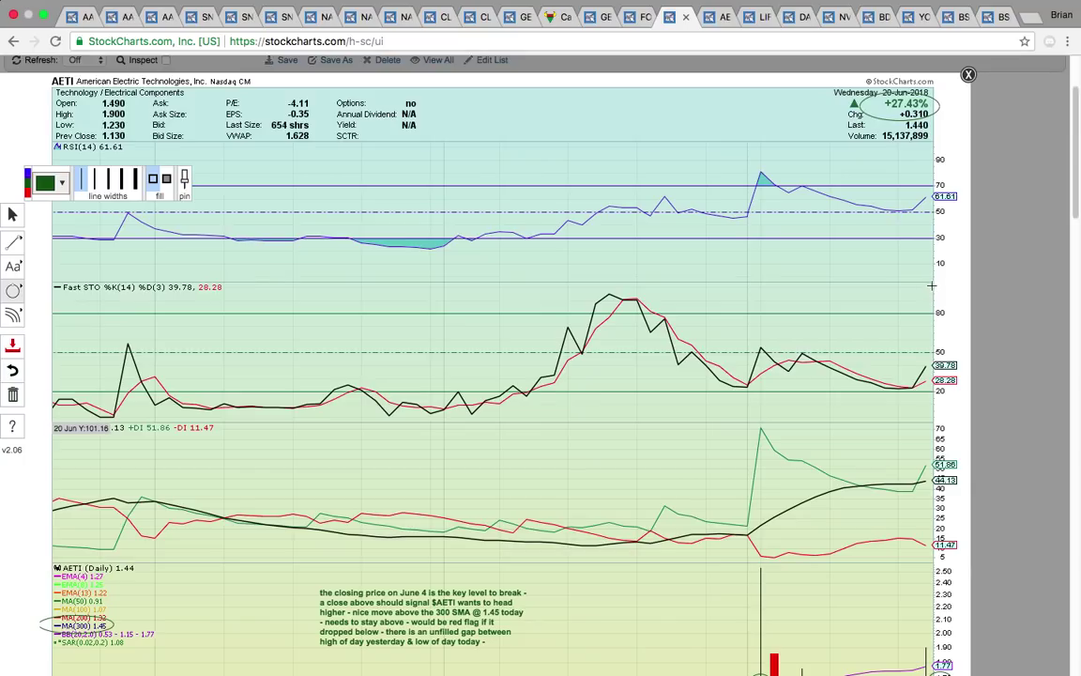
pyautogui.scroll(-13, 931, 286)
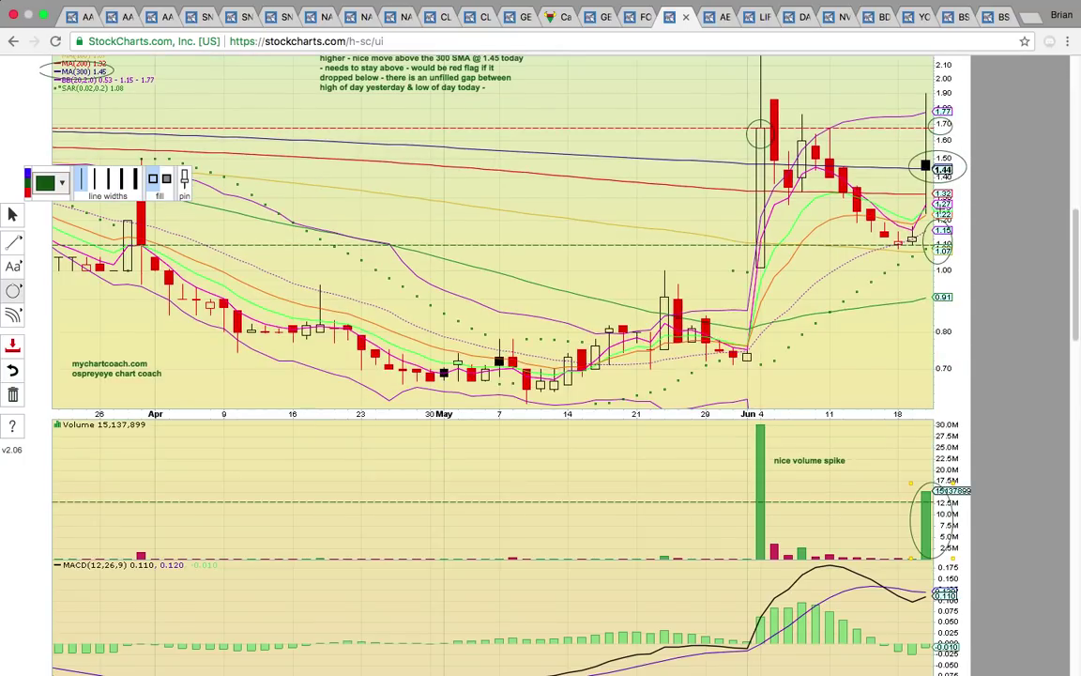
pyautogui.scroll(-13, 918, 467)
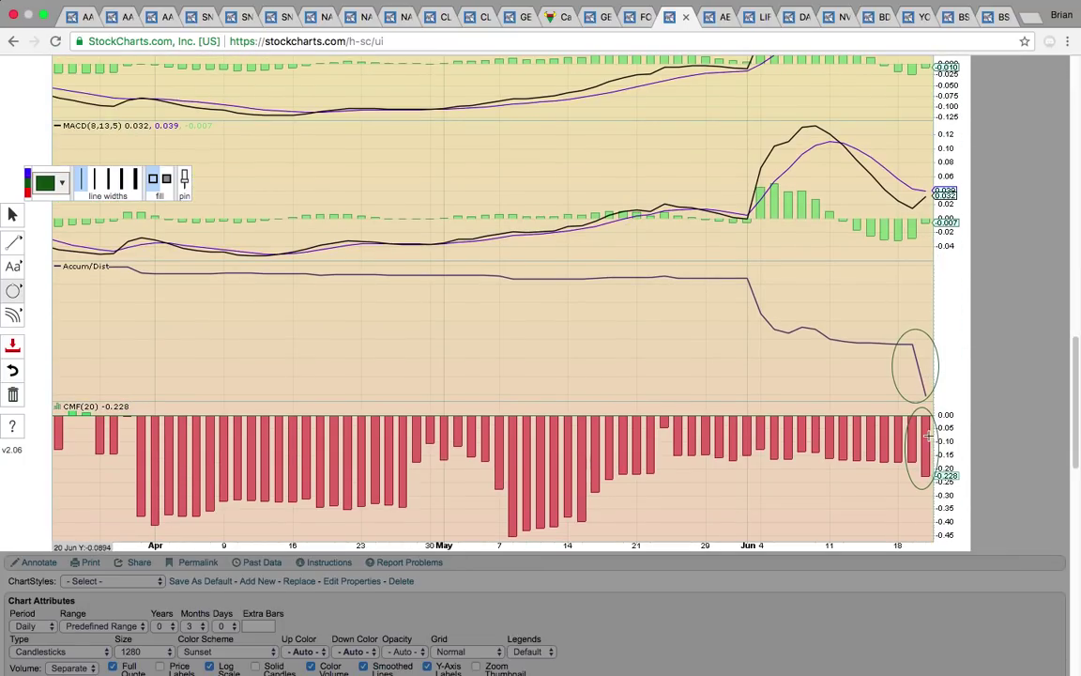
pyautogui.scroll(13, 927, 435)
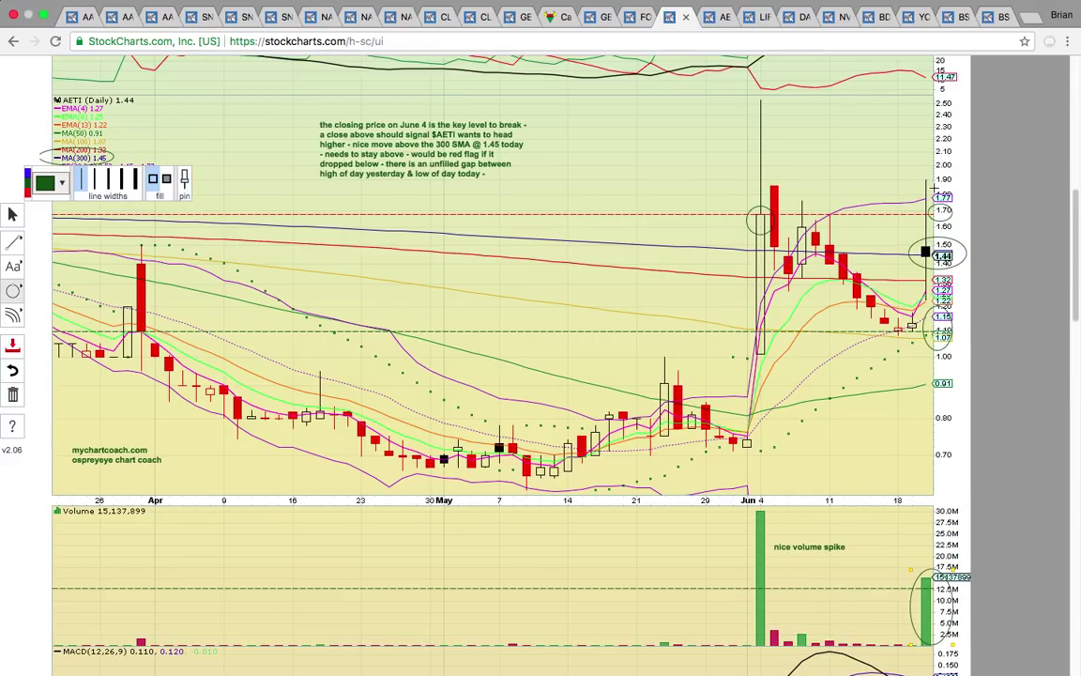
pyautogui.scroll(-1, 868, 248)
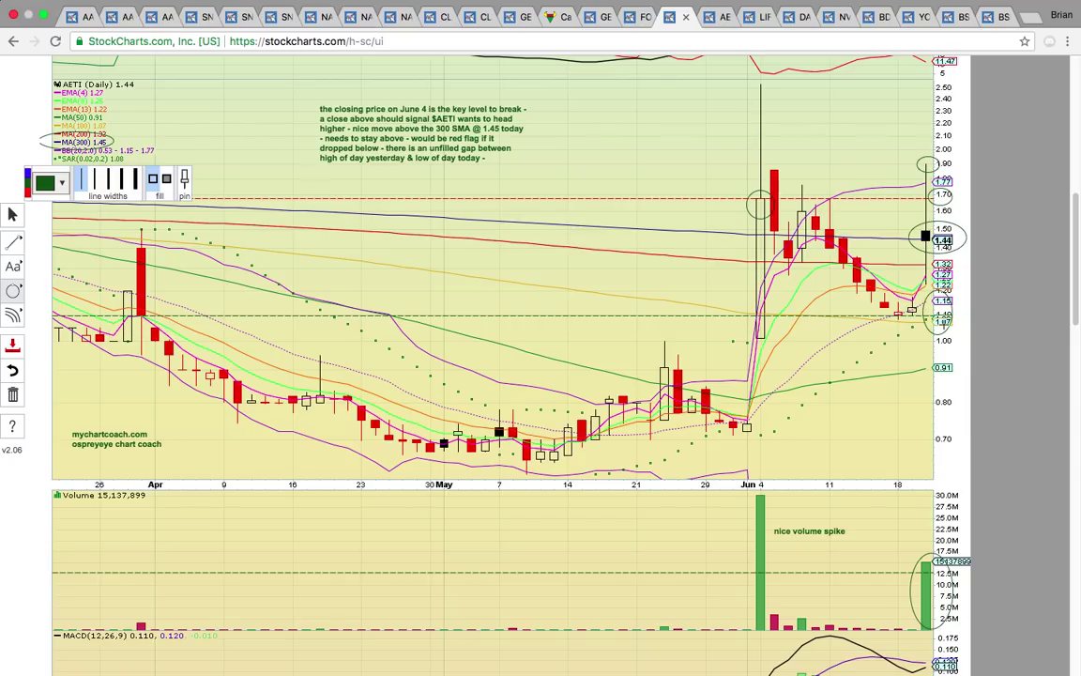
# - Switch to the weekly AETI chart and circle the 1.39, 1.68 and 2.86 axis levels and the June volume bars
pyautogui.hotkey('ctrl', 'Tab')
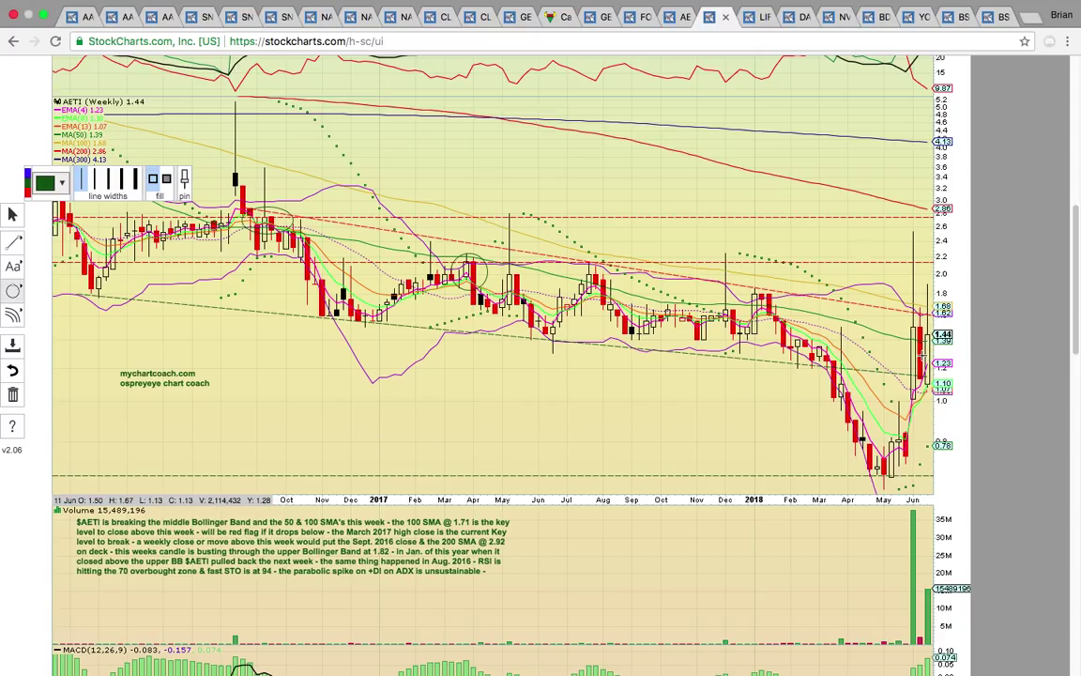
pyautogui.moveTo(925, 406); pyautogui.dragTo(899, 320)
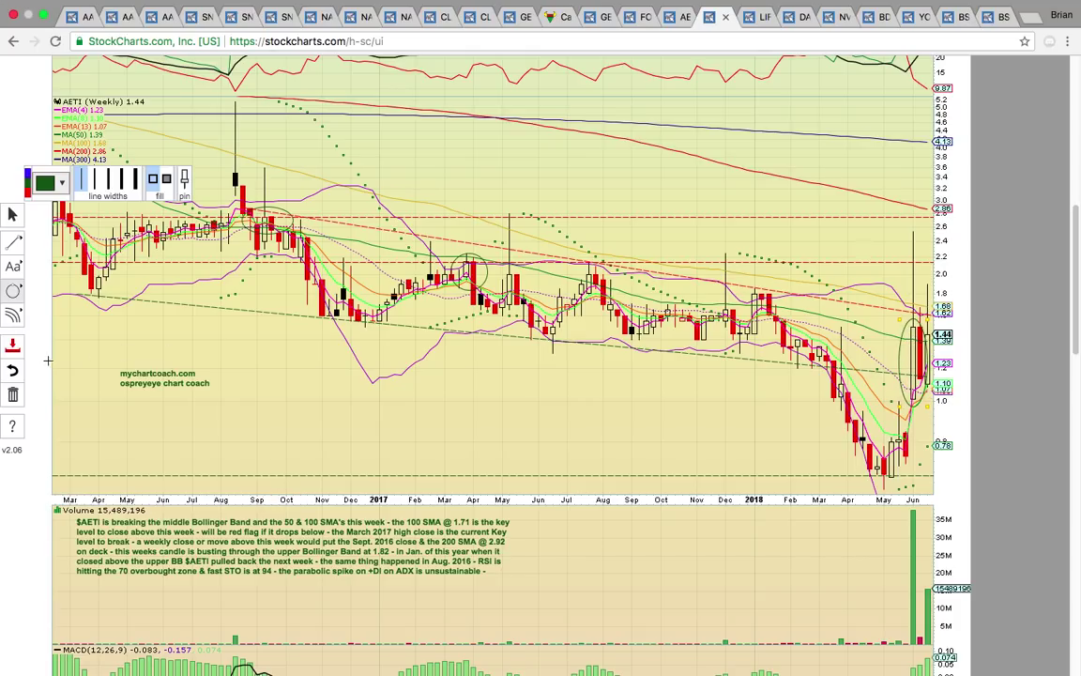
pyautogui.click(13, 372)
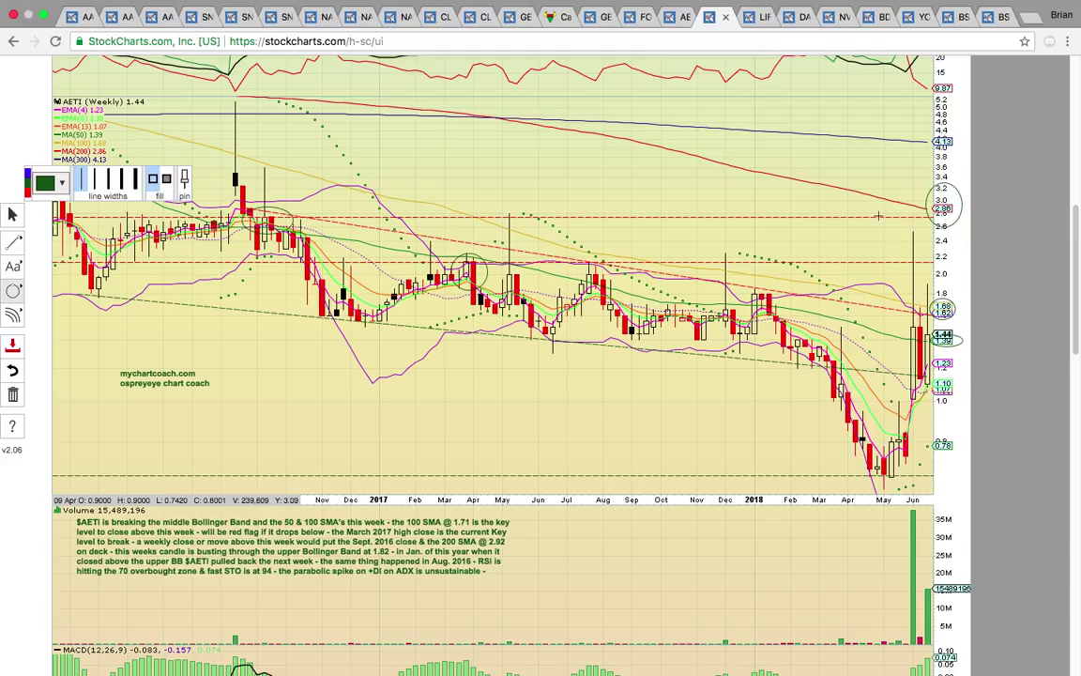
pyautogui.moveTo(934, 644); pyautogui.dragTo(898, 532)
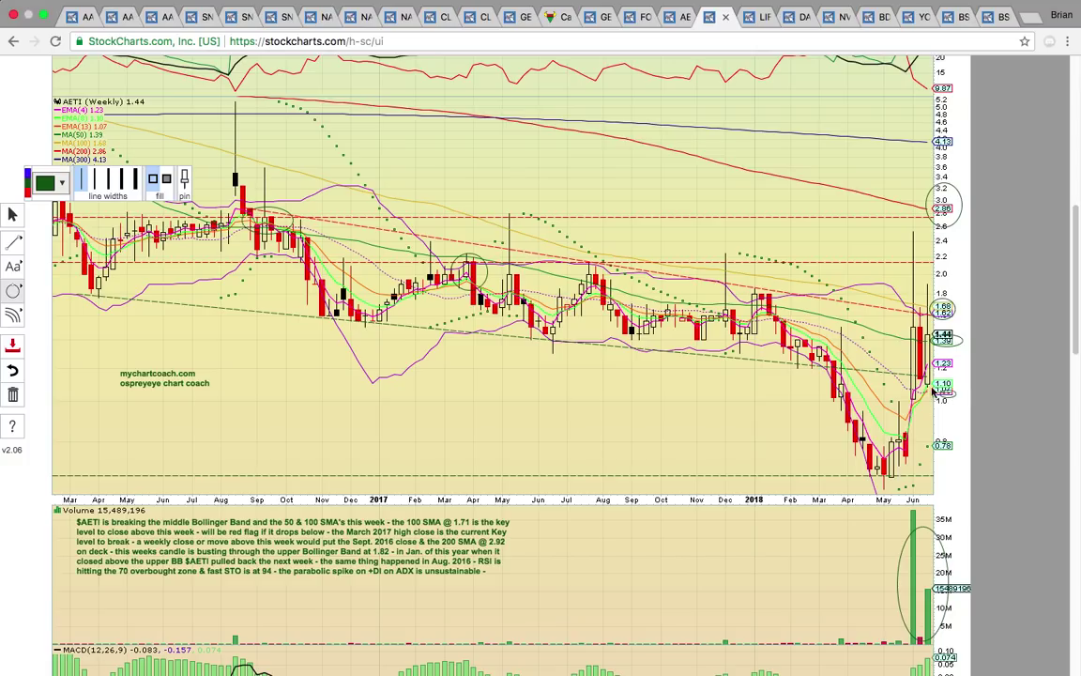
# - Circle weekly AETI's 1.07 axis level and the late-March 2018 candles crossing the dashed green trendline
pyautogui.scroll(-1, 929, 394)
pyautogui.scroll(1, 927, 389)
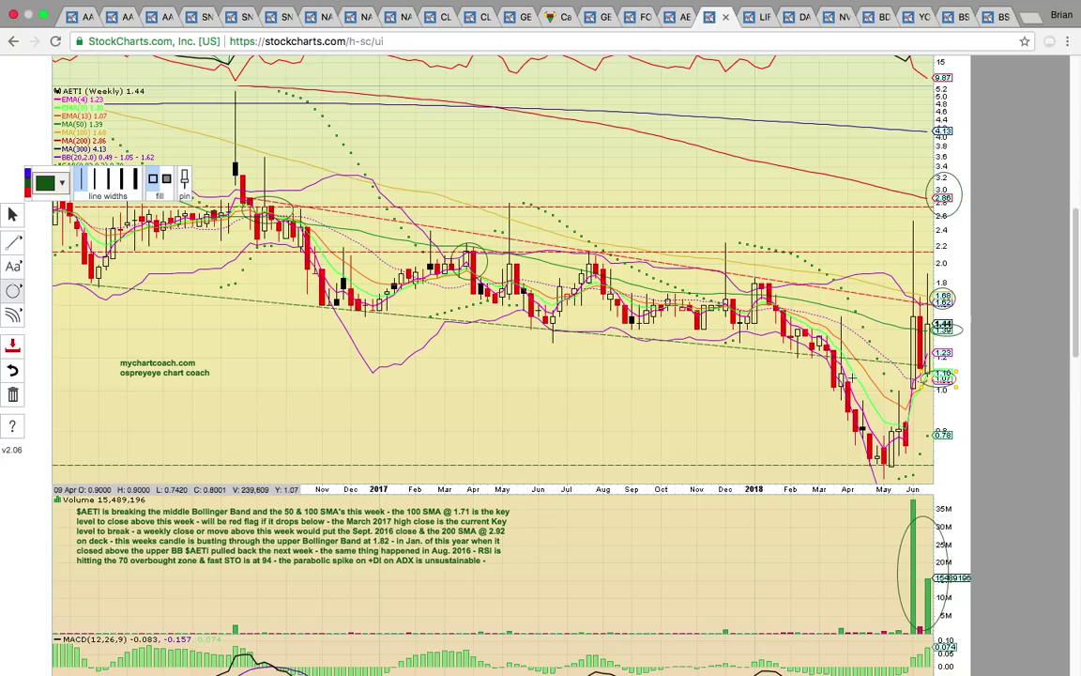
pyautogui.moveTo(856, 373); pyautogui.dragTo(820, 350)
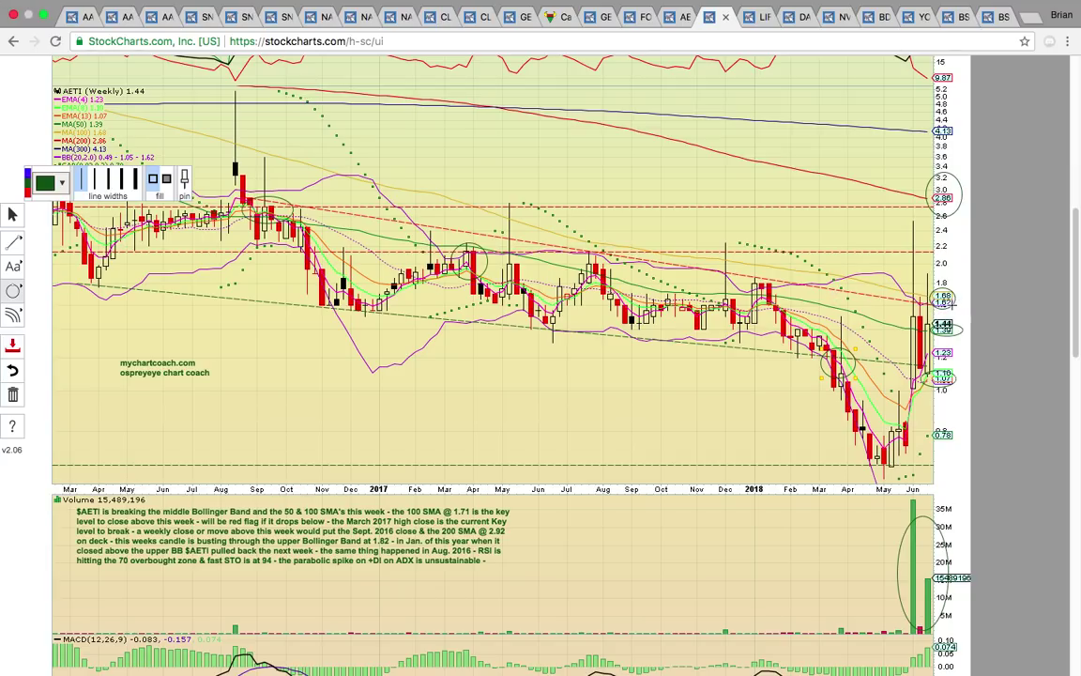
# - Switch to the daily LIFE chart and circle the +21.90% change, RSI 55.51, Fast STO 84.20 and the June +DI/-DI crossover
pyautogui.click(756, 21)
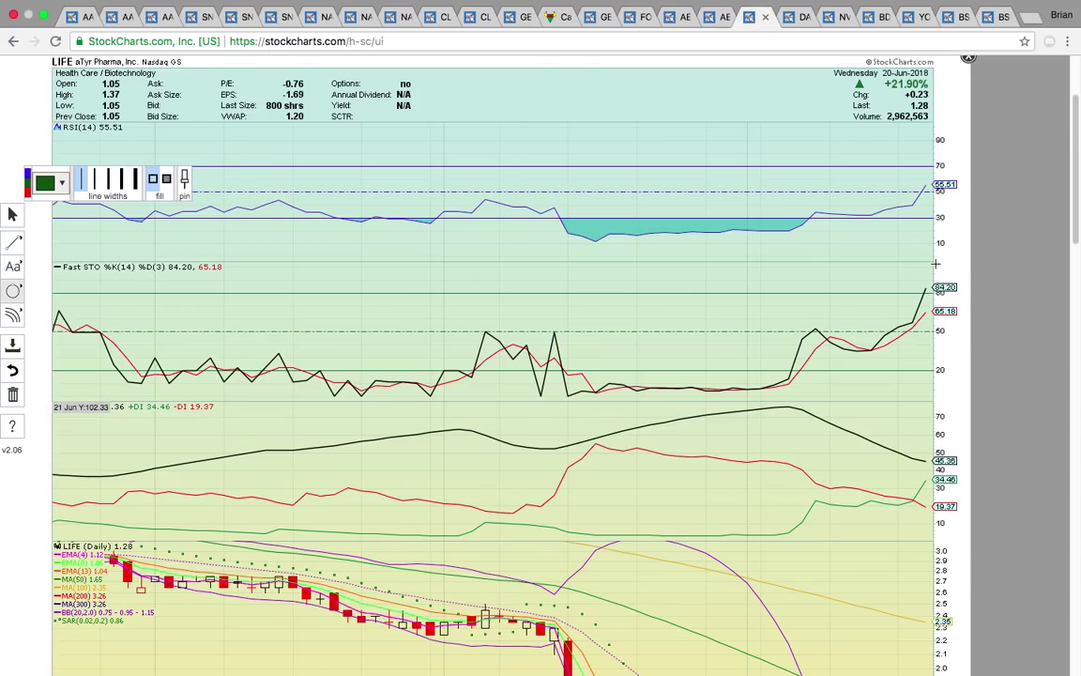
pyautogui.moveTo(852, 67); pyautogui.dragTo(939, 99)
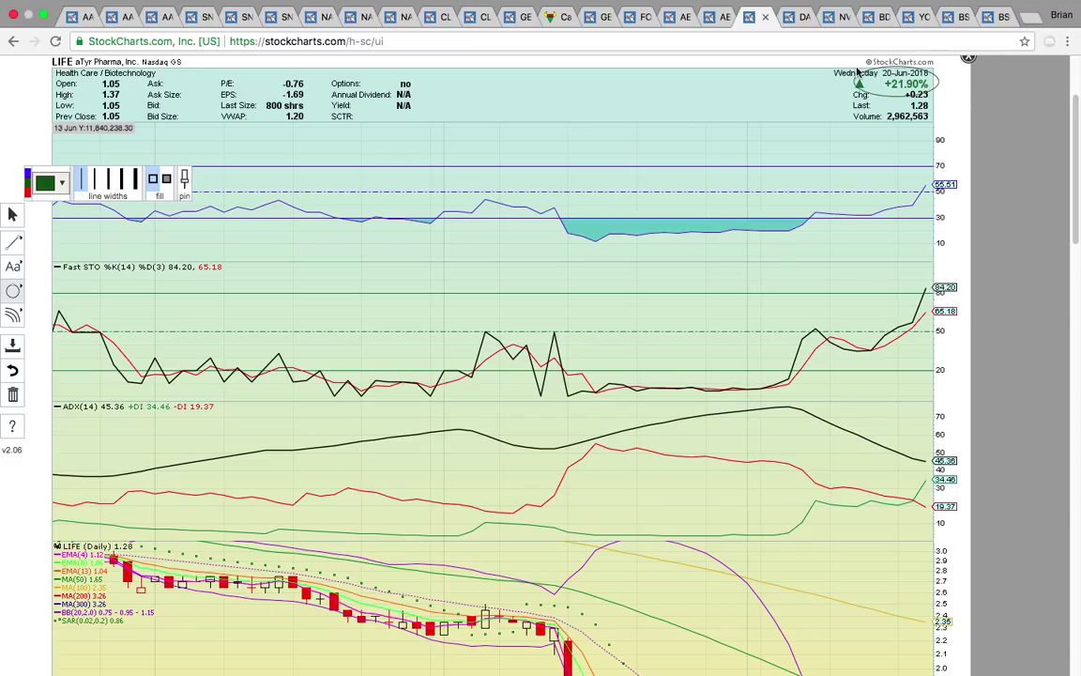
pyautogui.scroll(-3, 970, 236)
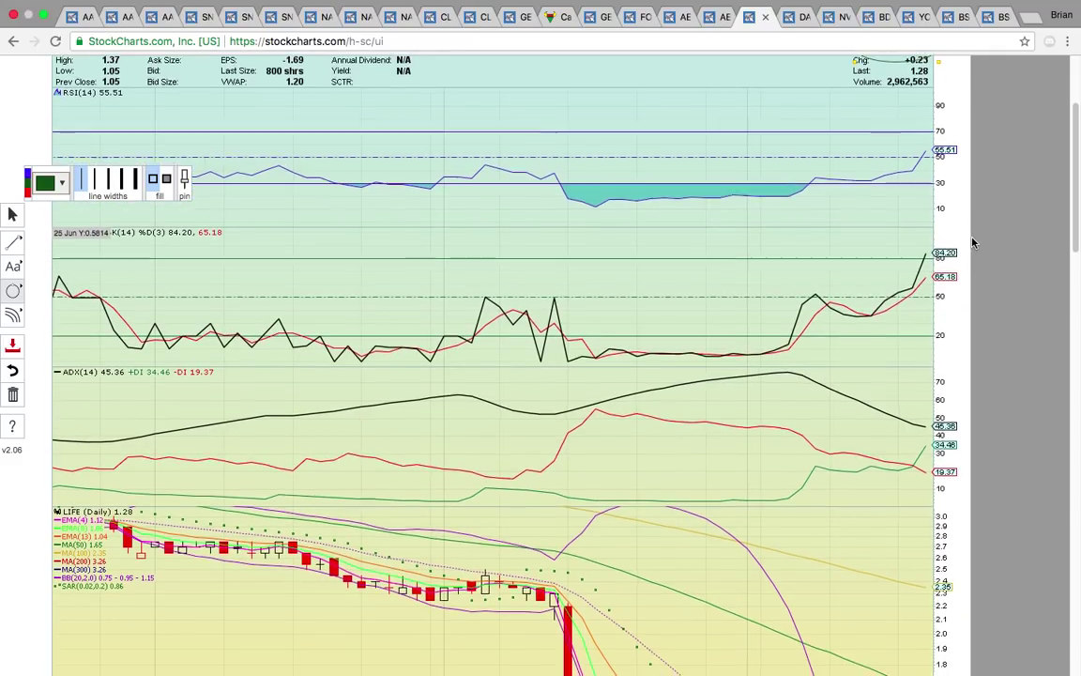
pyautogui.scroll(2, 971, 236)
pyautogui.moveTo(957, 192); pyautogui.dragTo(925, 162)
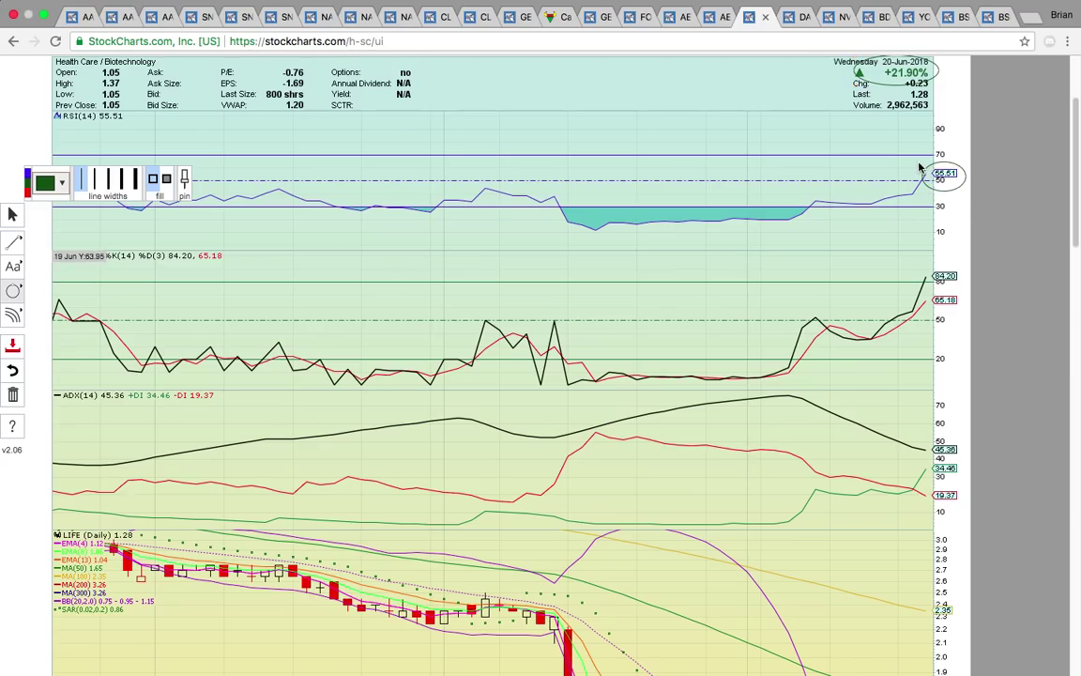
pyautogui.moveTo(962, 292); pyautogui.dragTo(910, 261)
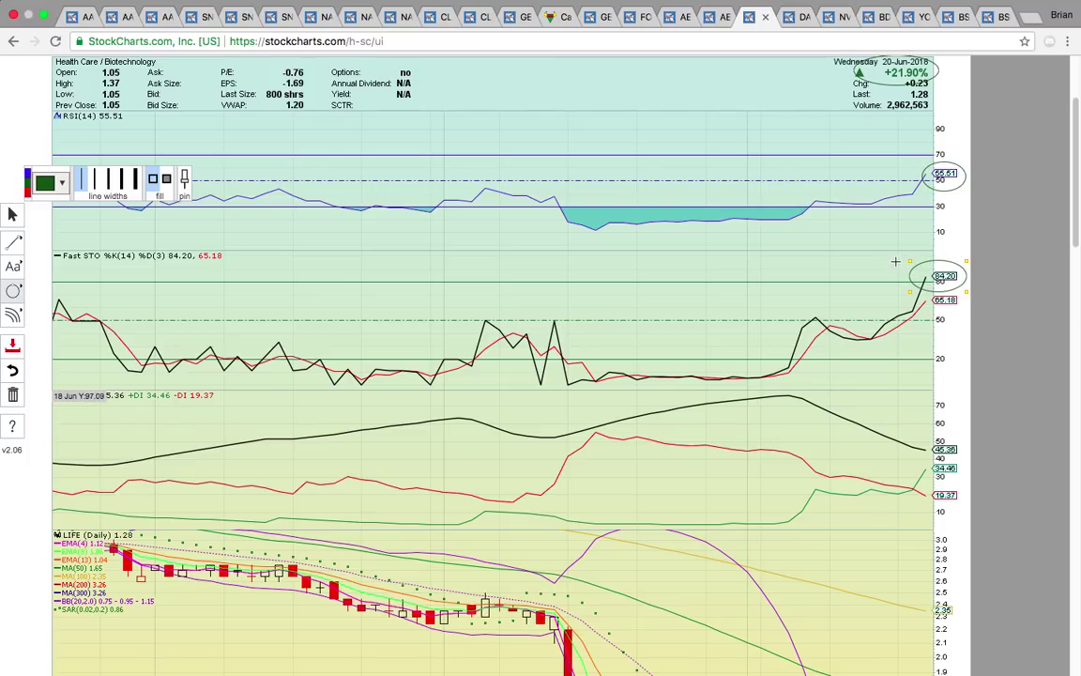
pyautogui.scroll(-2, 932, 362)
pyautogui.moveTo(924, 413); pyautogui.dragTo(887, 373)
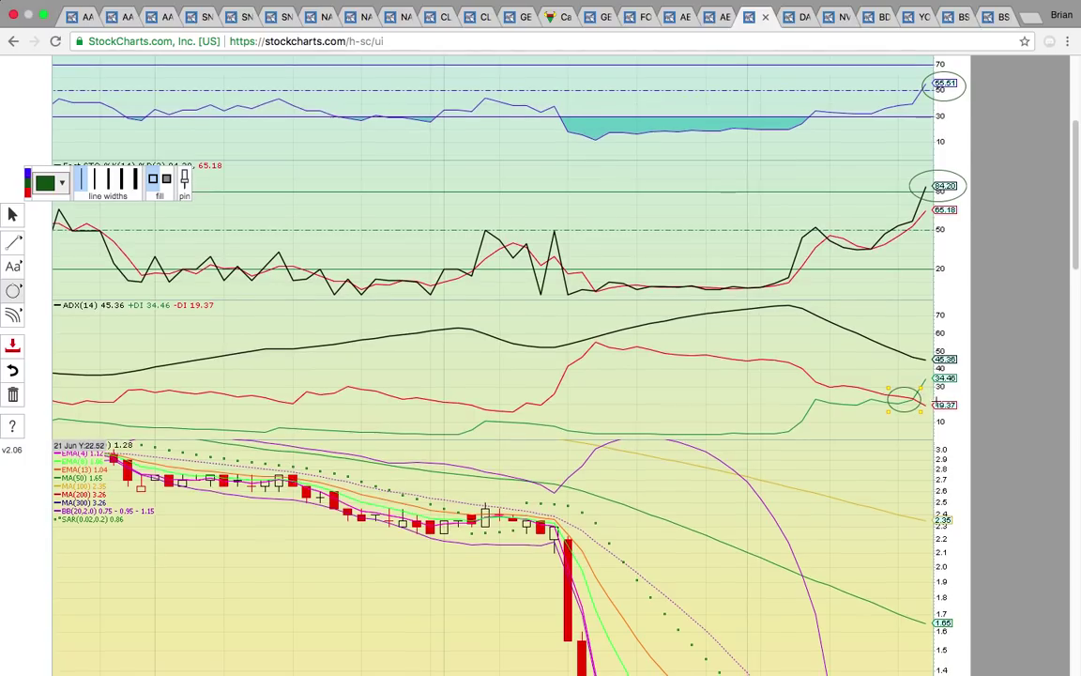
# - Circle LIFE's 8 June candle and the 0.95 axis level on the price panel
pyautogui.scroll(-1, 926, 386)
pyautogui.scroll(-5, 924, 397)
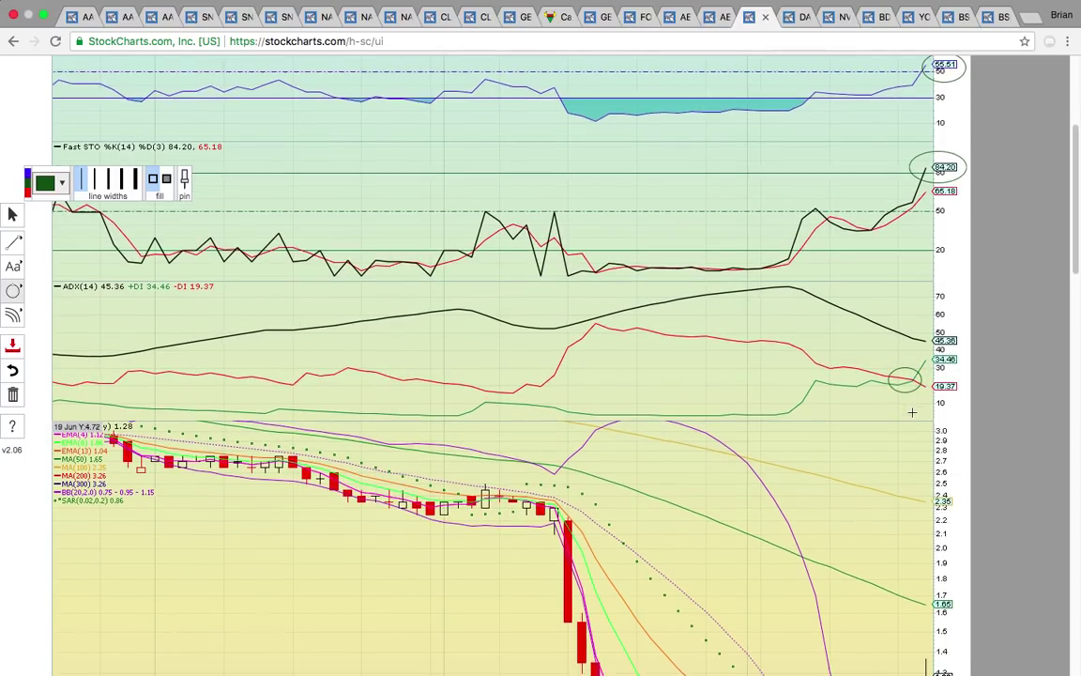
pyautogui.scroll(-2, 910, 410)
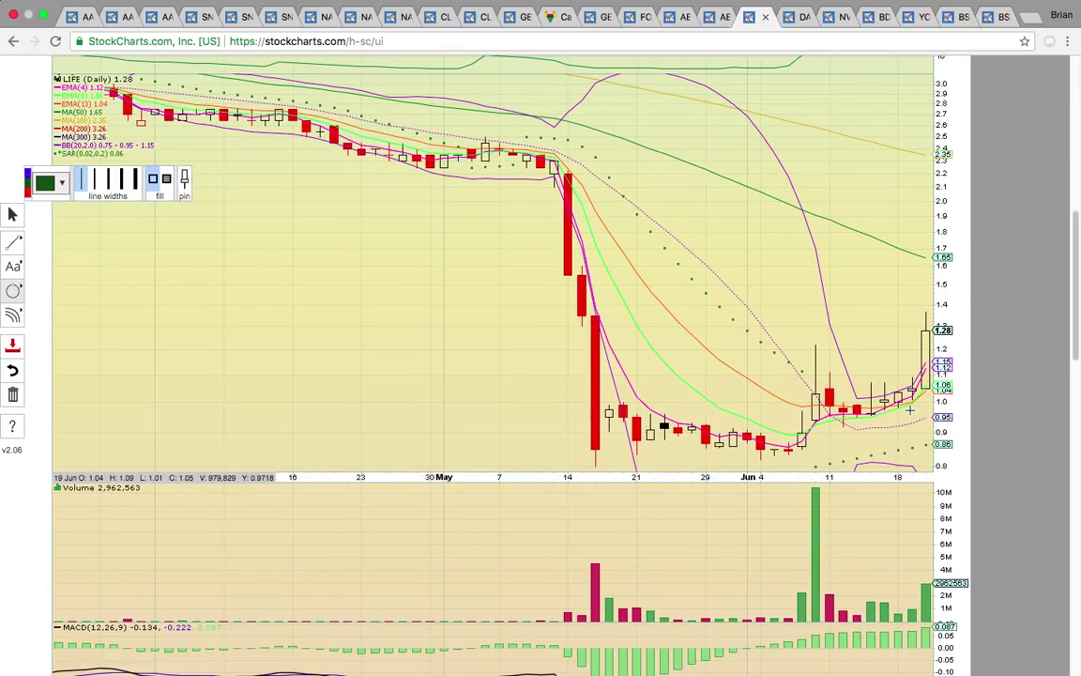
pyautogui.scroll(2, 835, 401)
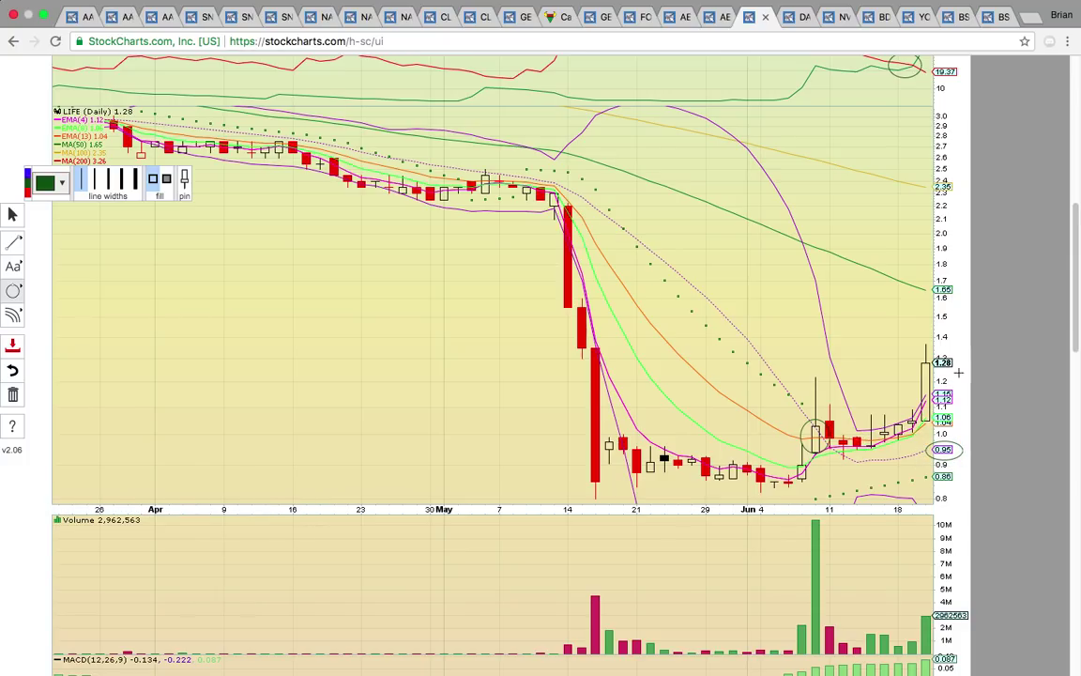
# - Draw dashed horizontal lines on LIFE's price panel at about 1.35 and 1.55
pyautogui.click(13, 242)
pyautogui.click(73, 291)
pyautogui.click(619, 351)
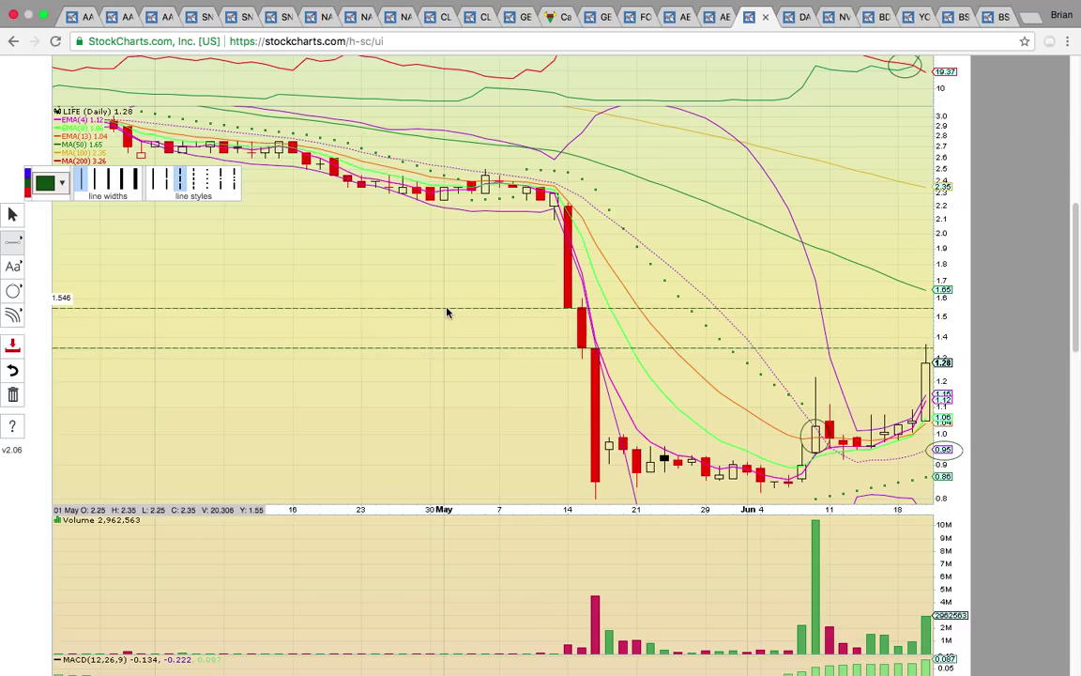
pyautogui.click(449, 310)
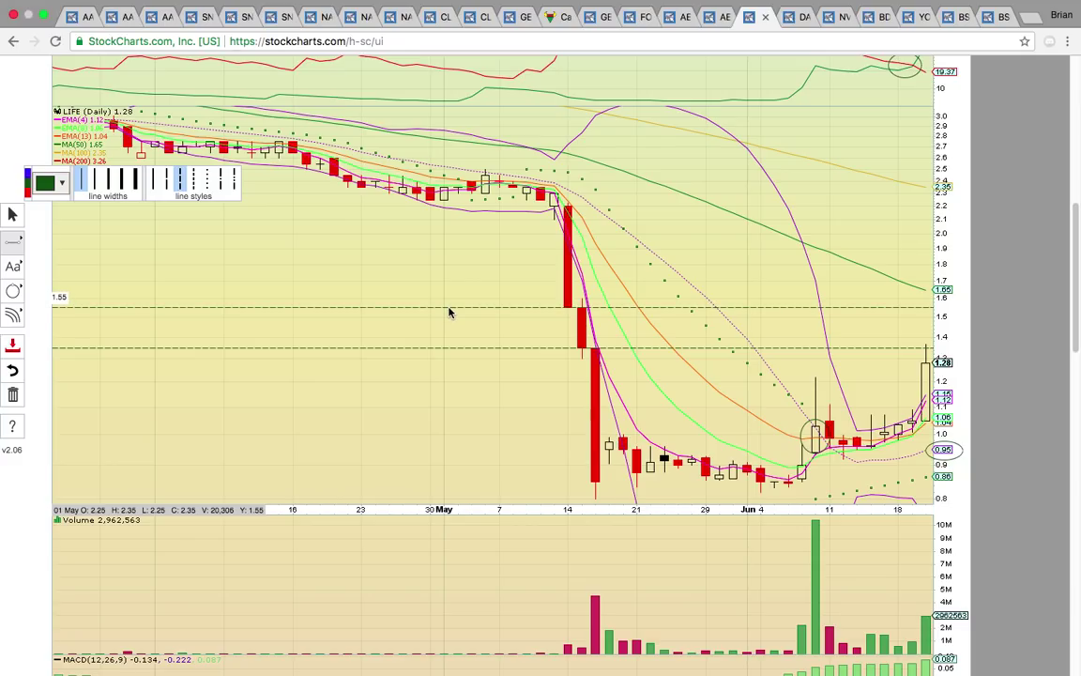
# - Circle LIFE's 1.65 axis level and the mid-May candle closes at the two dashed horizontal lines
pyautogui.click(33, 300)
pyautogui.click(51, 313)
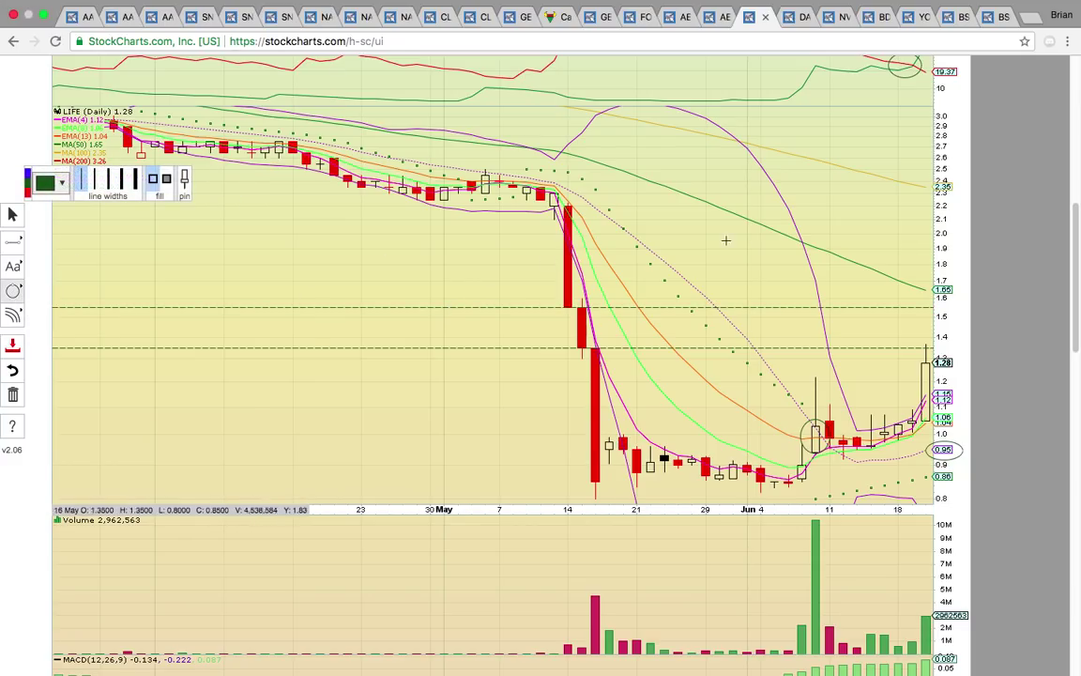
pyautogui.moveTo(913, 275); pyautogui.dragTo(963, 317)
pyautogui.moveTo(578, 343); pyautogui.dragTo(551, 299)
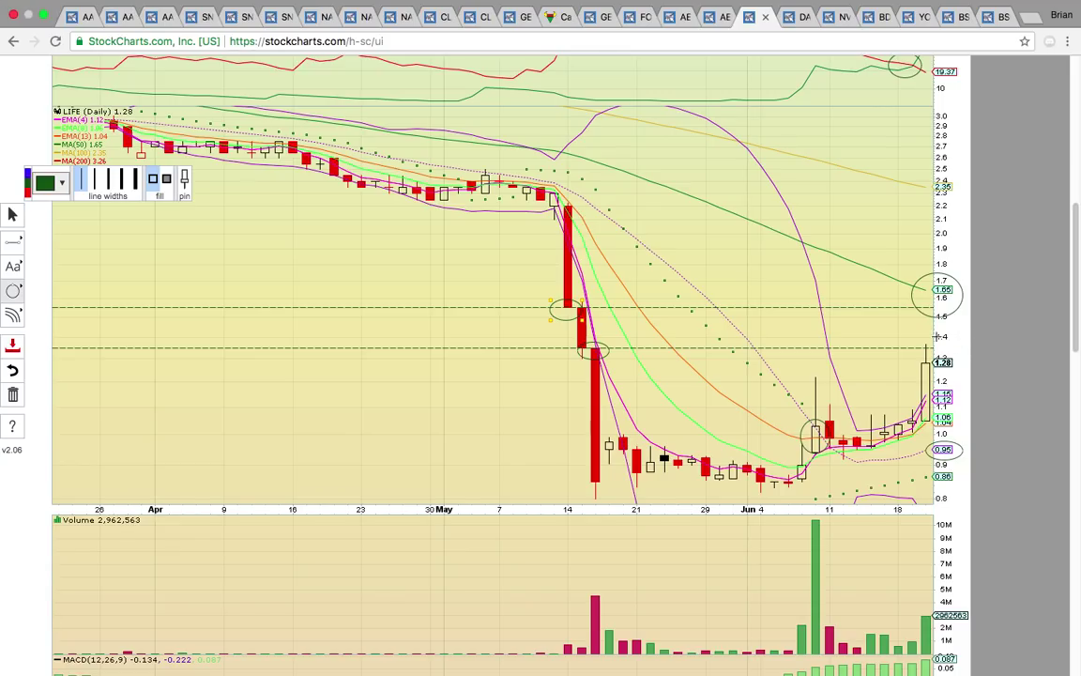
pyautogui.scroll(-5, 871, 523)
pyautogui.scroll(3, 871, 523)
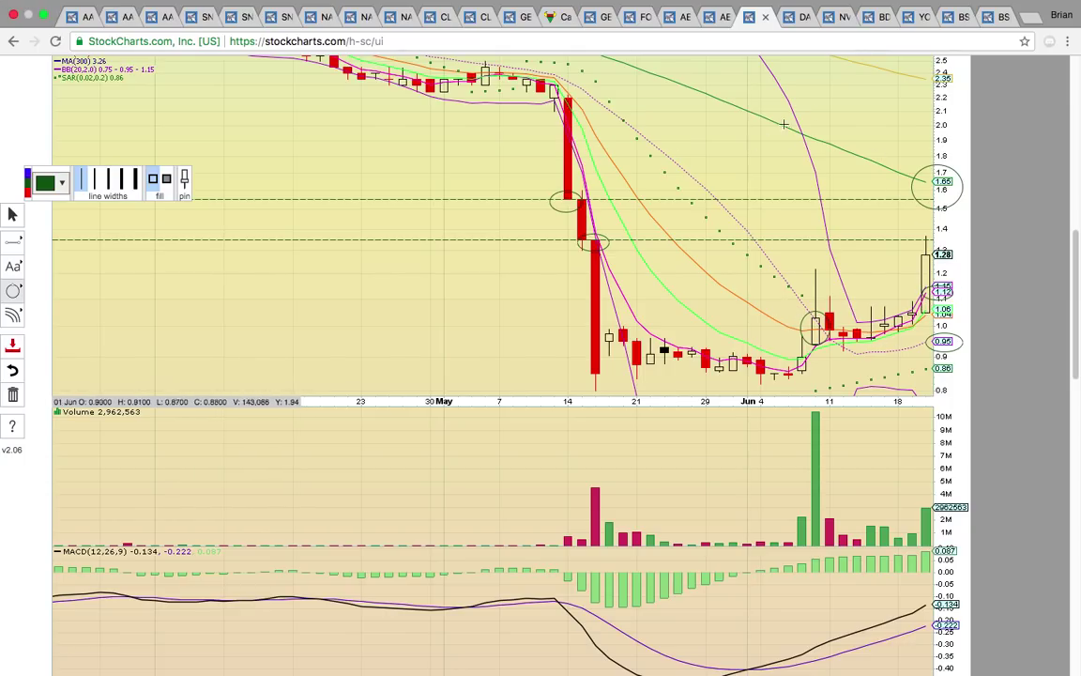
# - Switch to the daily DAC chart and circle the company's name and sector line and the 762,316 volume figure
pyautogui.click(804, 20)
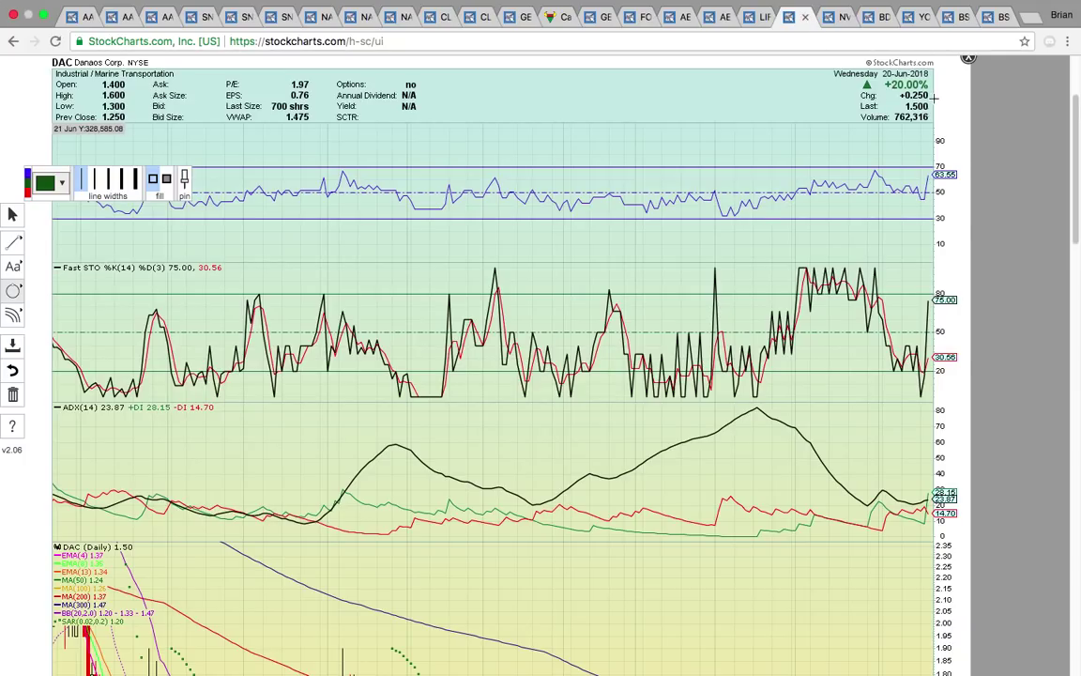
pyautogui.moveTo(236, 63); pyautogui.dragTo(80, 95)
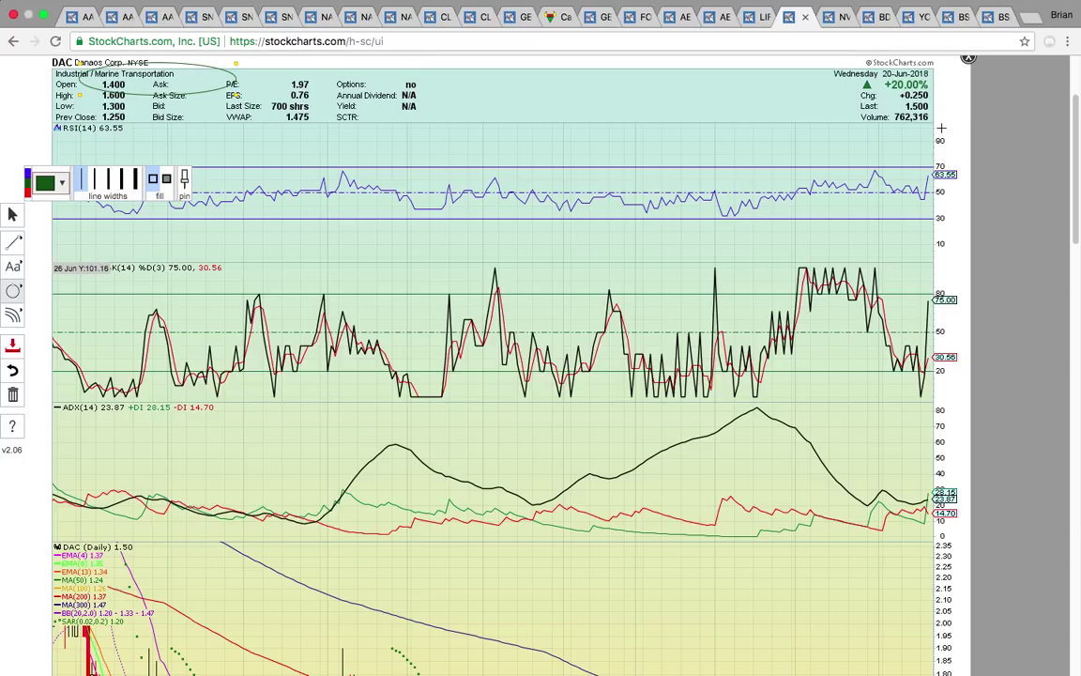
pyautogui.moveTo(942, 127); pyautogui.dragTo(887, 106)
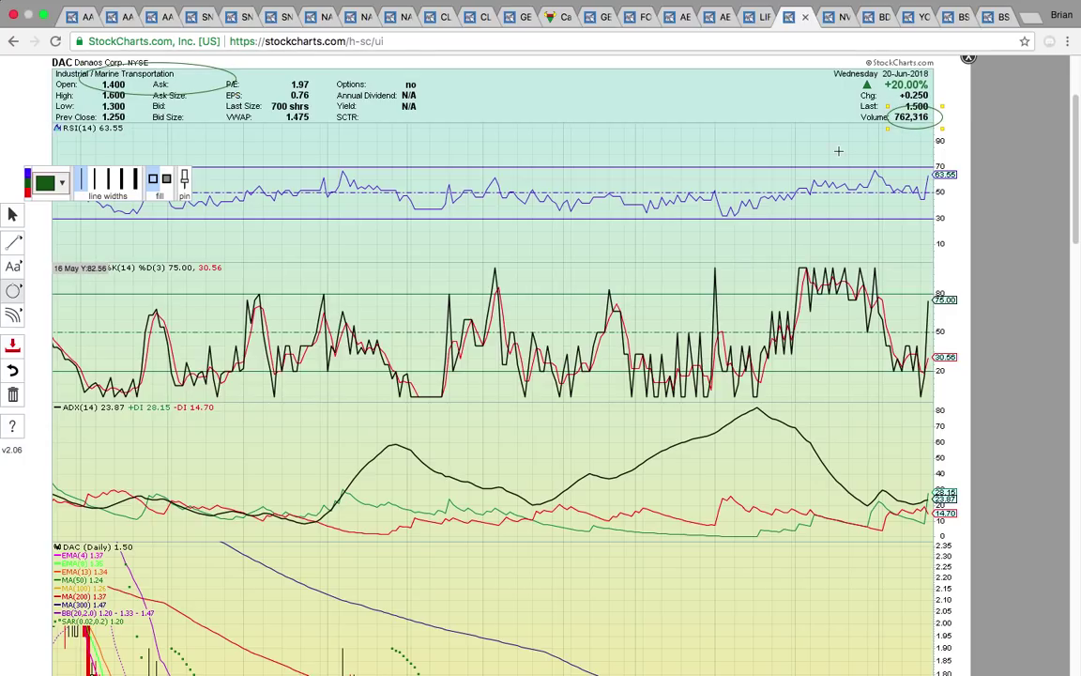
# - Circle DAC's 1.37 axis level and review the price and volume panels
pyautogui.scroll(-10, 857, 156)
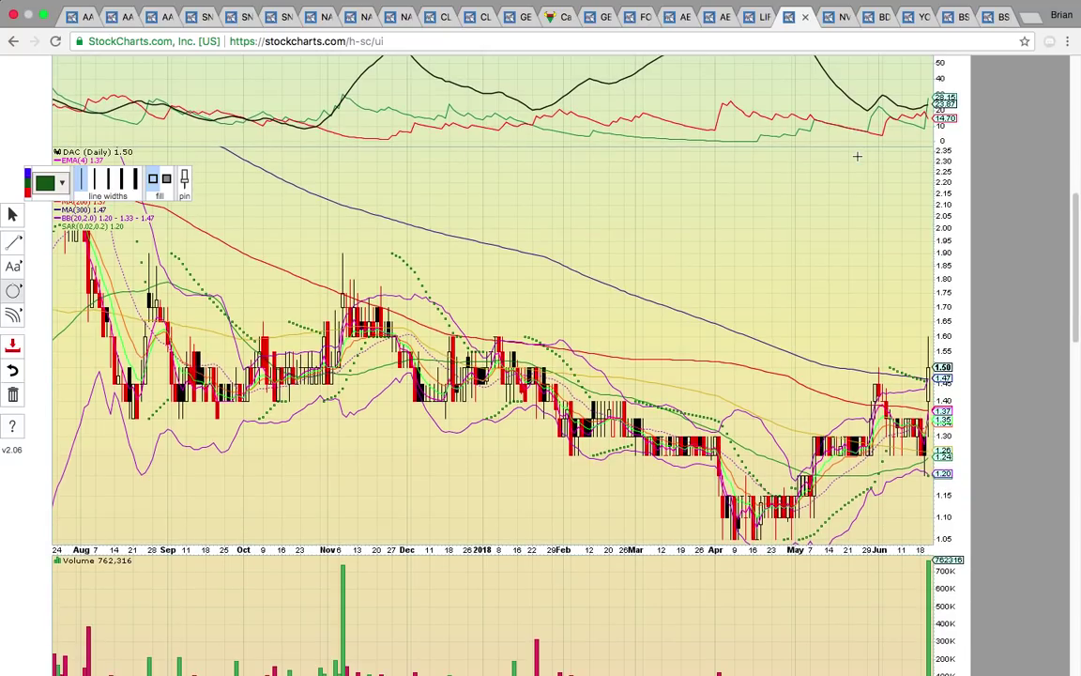
pyautogui.scroll(-1, 857, 156)
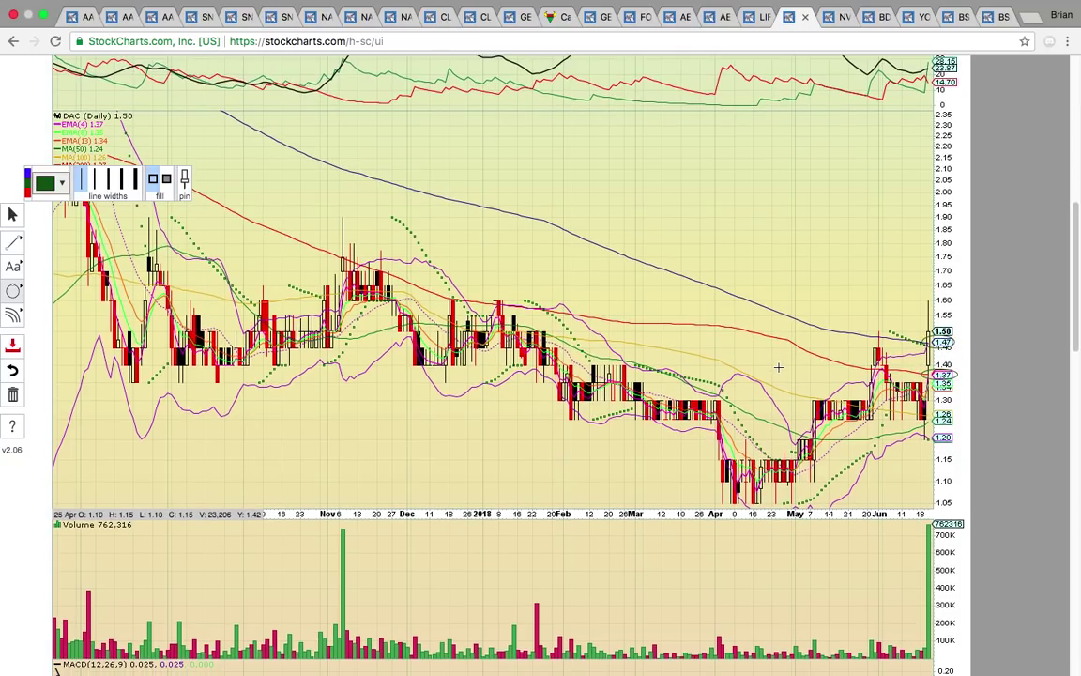
pyautogui.scroll(-2, 775, 367)
pyautogui.scroll(1, 778, 367)
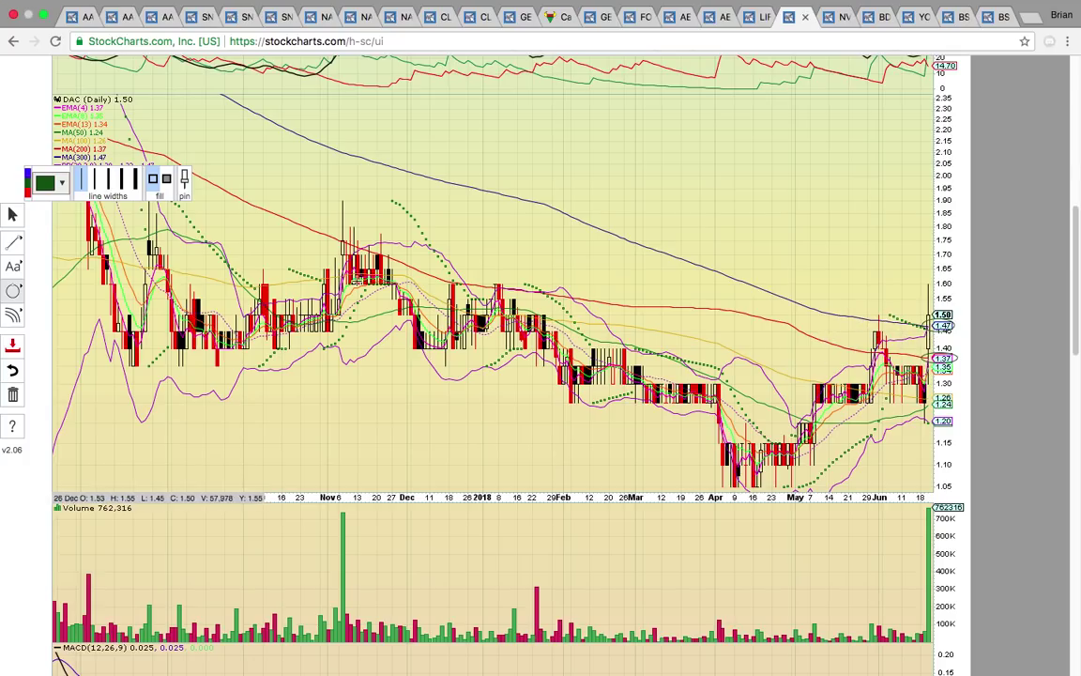
# - Draw a dashed horizontal line on DAC's price panel at about 1.45
pyautogui.click(24, 246)
pyautogui.click(58, 290)
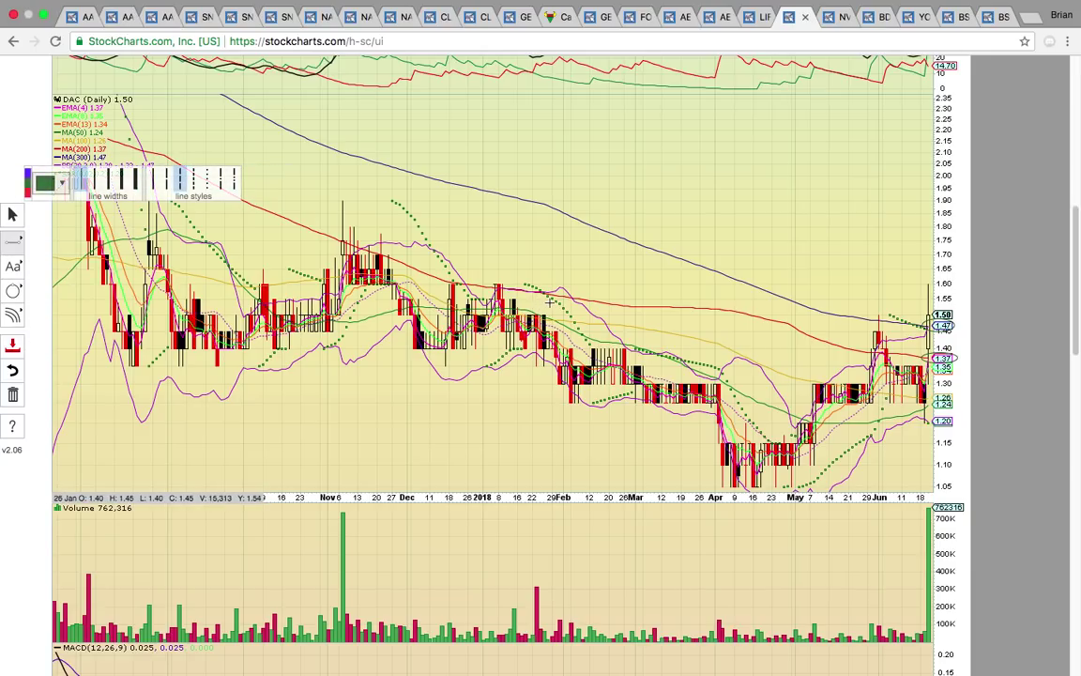
pyautogui.click(561, 330)
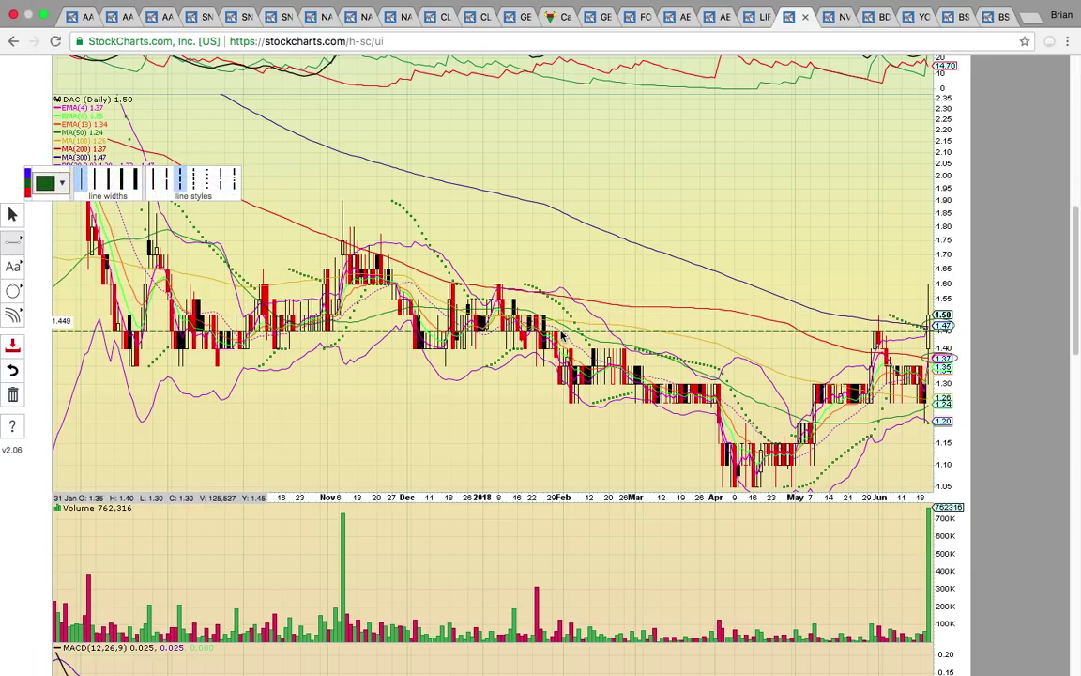
# - Circle DAC's 1.24 axis level, the early-May candles, the early-June peak candles and upper wick, and the early-April low
pyautogui.click(13, 291)
pyautogui.click(40, 319)
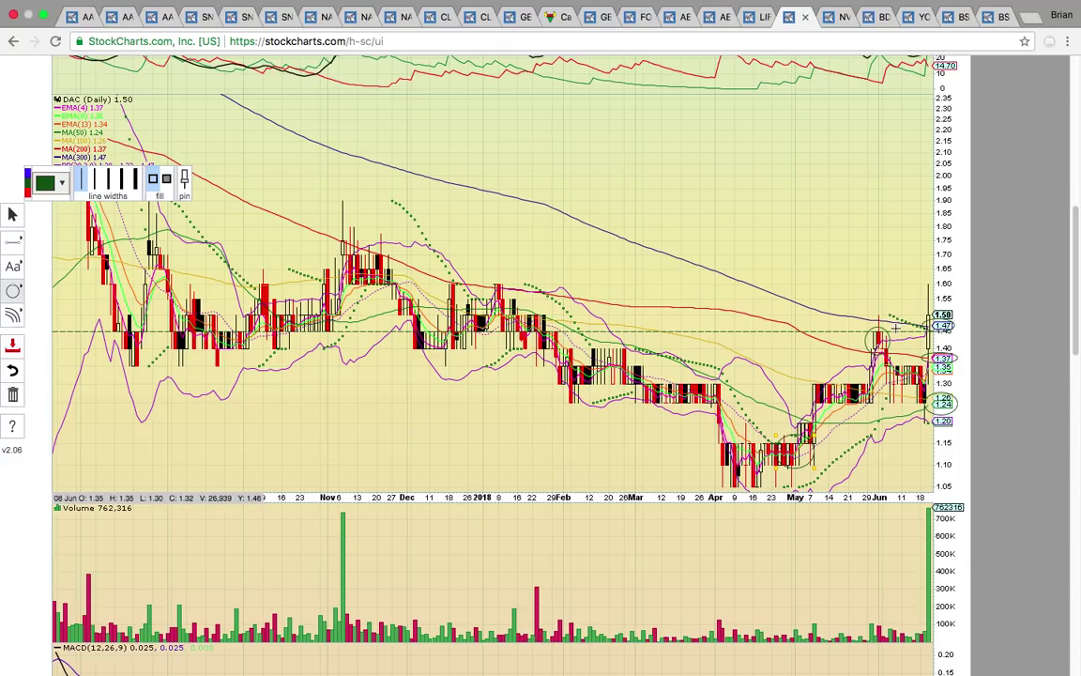
pyautogui.moveTo(892, 328); pyautogui.dragTo(870, 313)
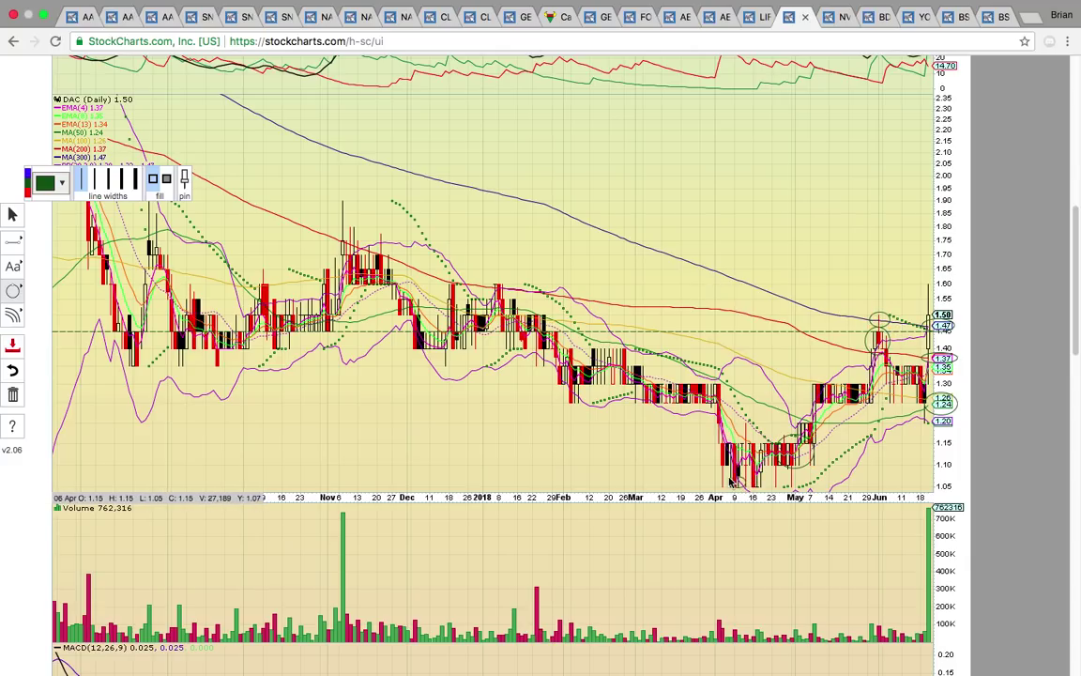
pyautogui.moveTo(730, 480); pyautogui.dragTo(706, 473)
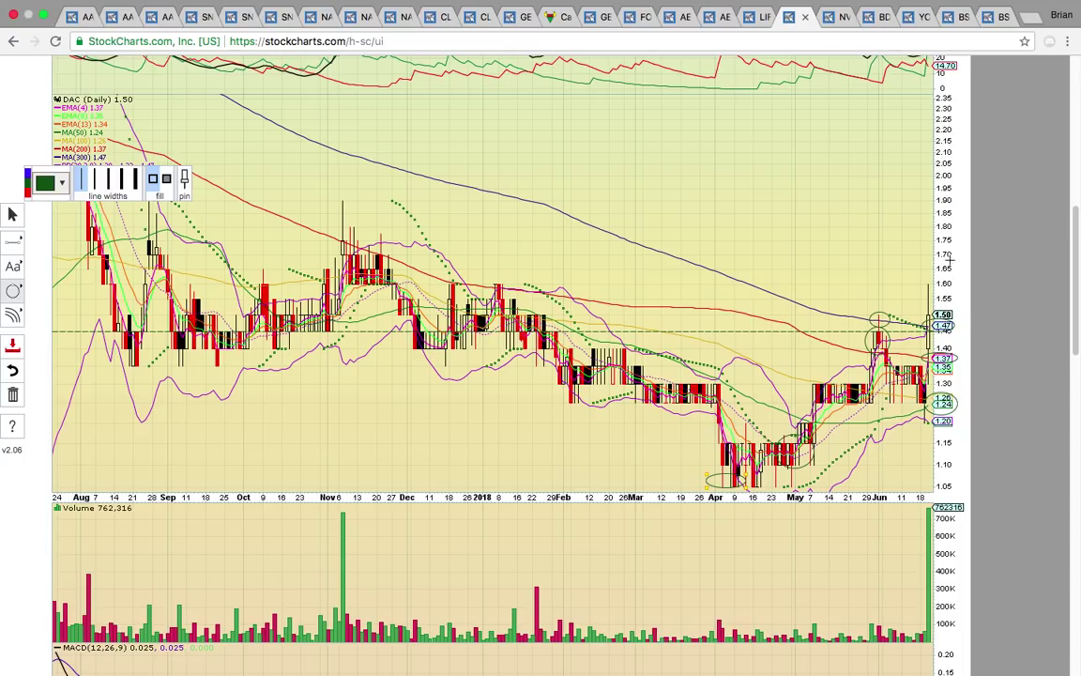
# - Draw dashed horizontal lines on DAC's price panel at about 1.60 and 1.75
pyautogui.click(12, 242)
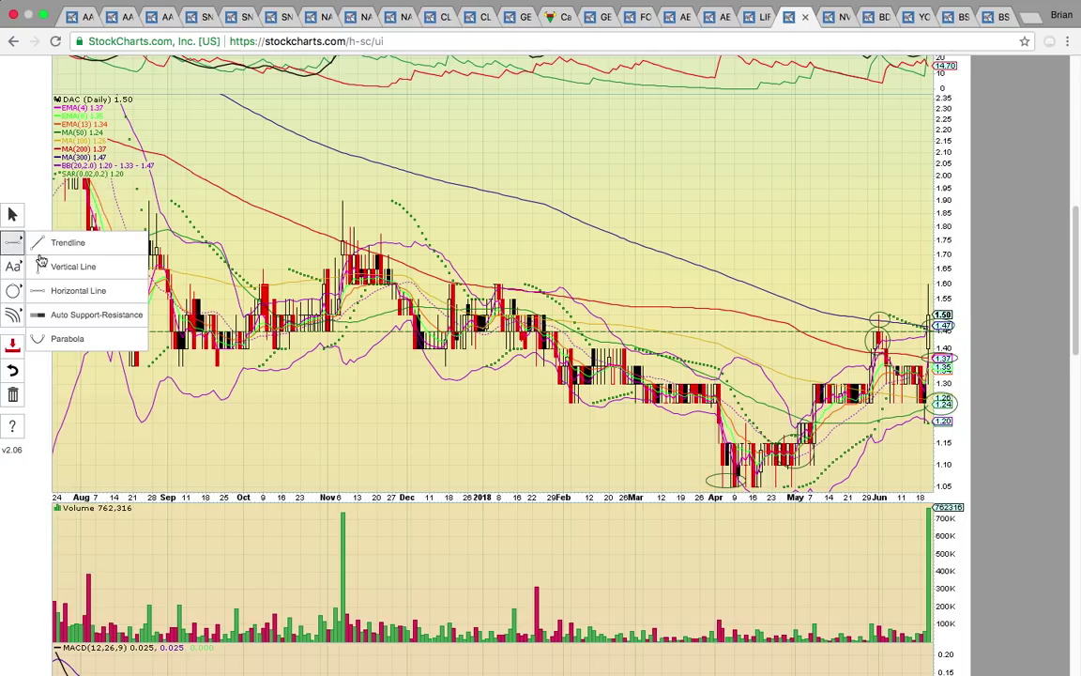
pyautogui.click(68, 292)
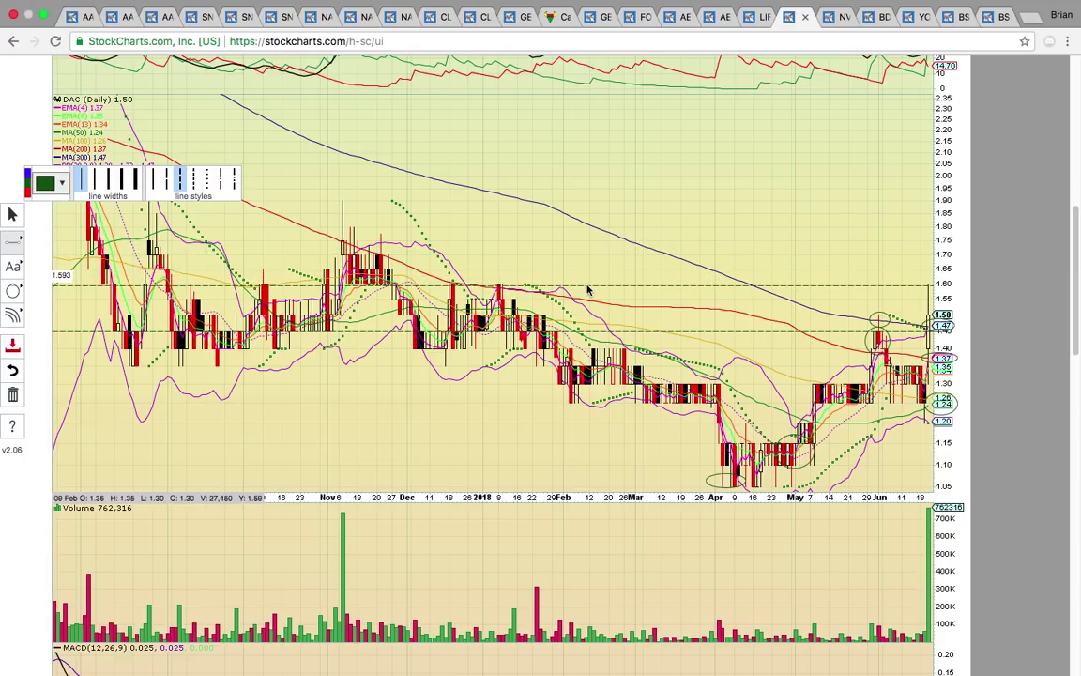
pyautogui.click(589, 289)
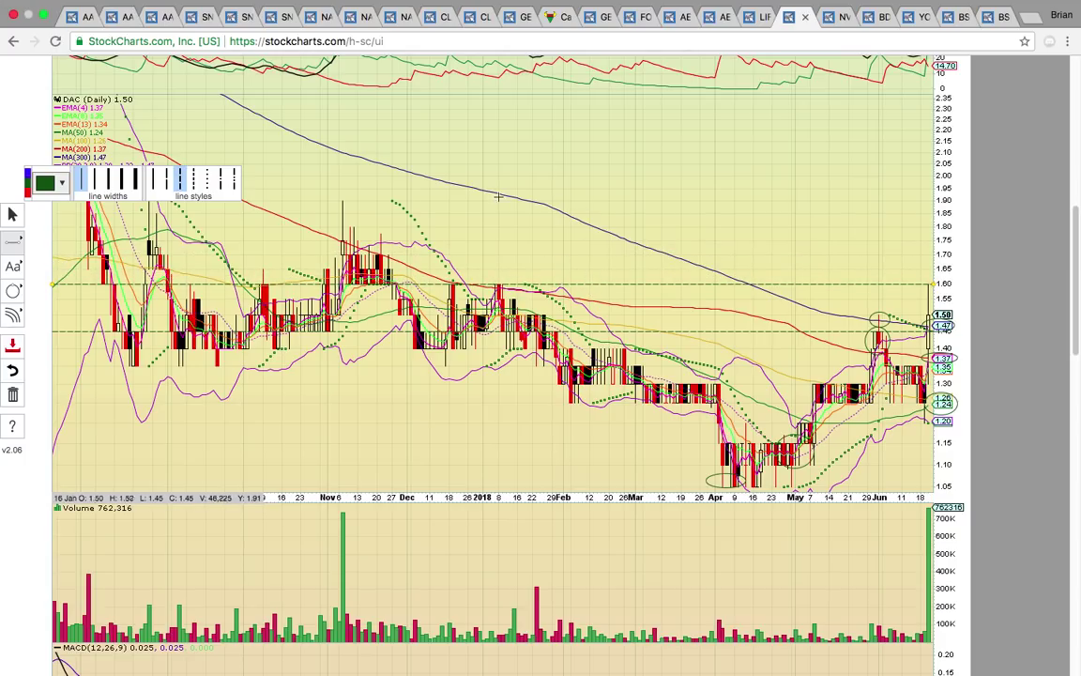
pyautogui.click(471, 242)
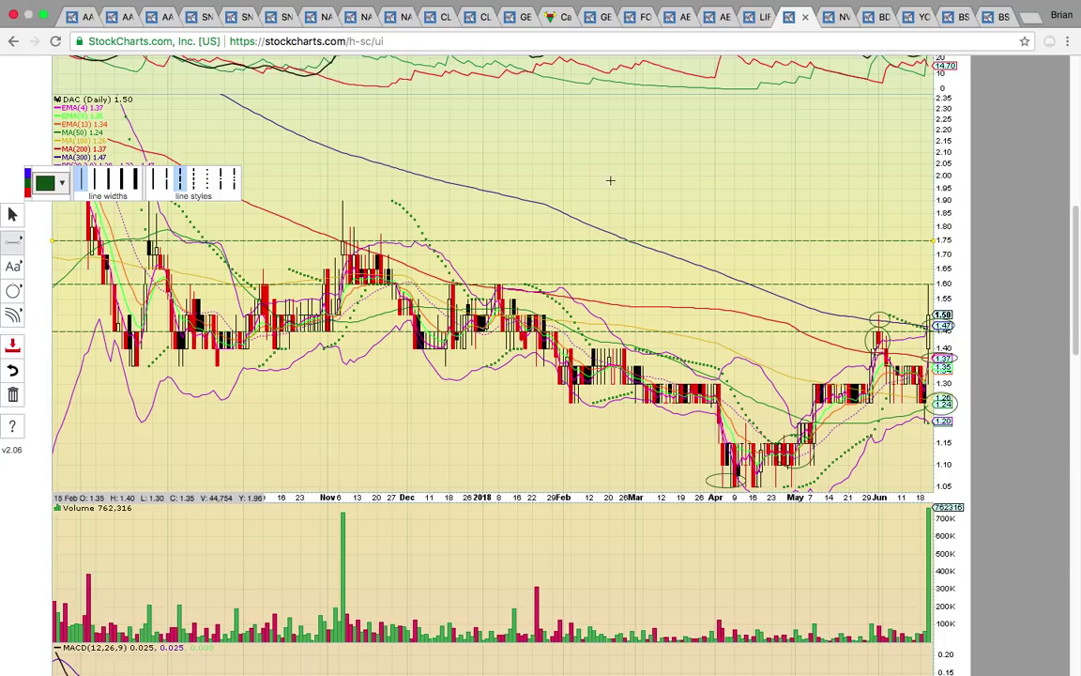
# - Switch to the daily NVCN chart and circle the early-May candles, late-May peak, Bollinger Band legend and 0.041, 0.034 and 0.028 axis levels
pyautogui.click(836, 16)
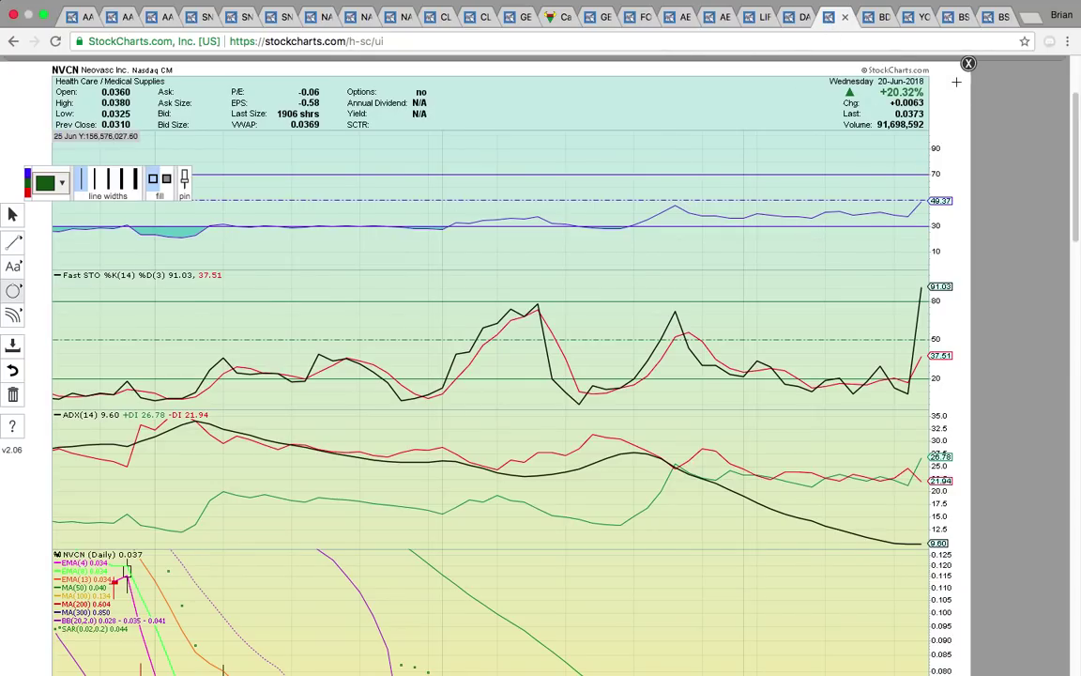
pyautogui.scroll(-10, 941, 107)
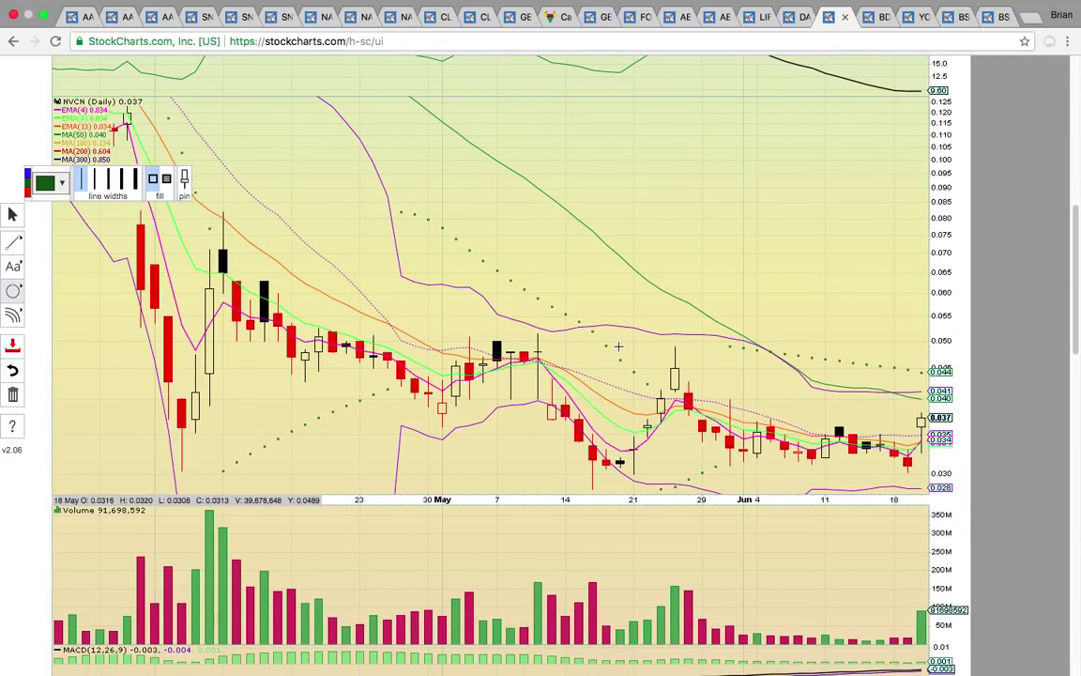
pyautogui.moveTo(538, 366); pyautogui.dragTo(478, 339)
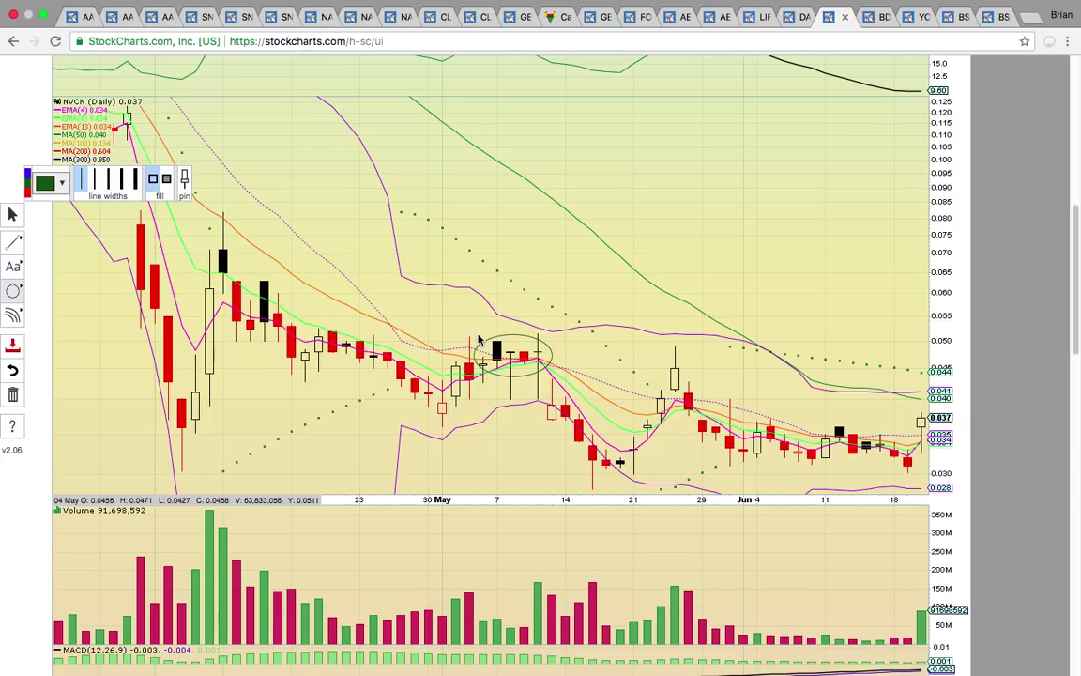
pyautogui.moveTo(700, 413); pyautogui.dragTo(649, 362)
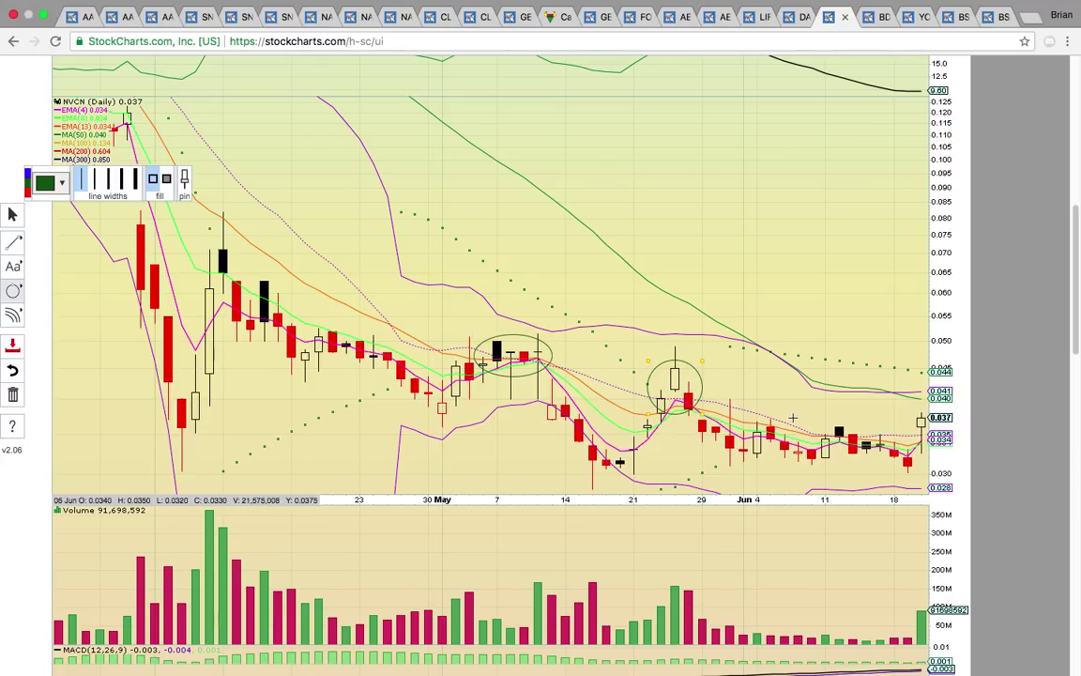
pyautogui.scroll(-1, 197, 114)
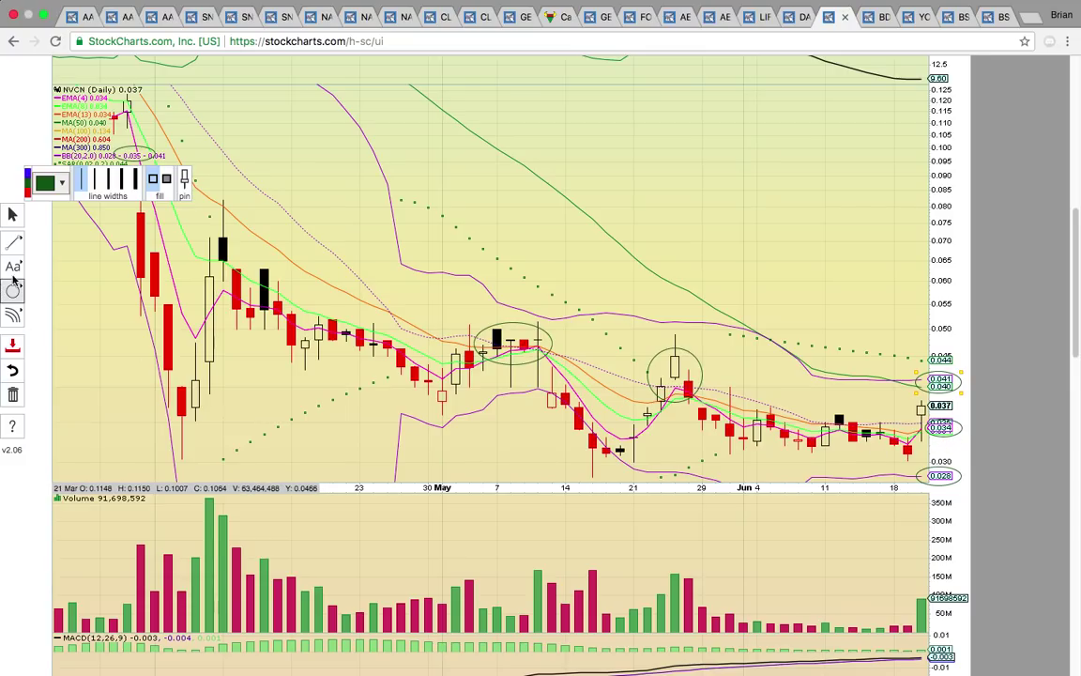
# - Draw dashed horizontal lines on NVCN's price panel at about 0.031 and 0.035
pyautogui.click(13, 242)
pyautogui.click(54, 288)
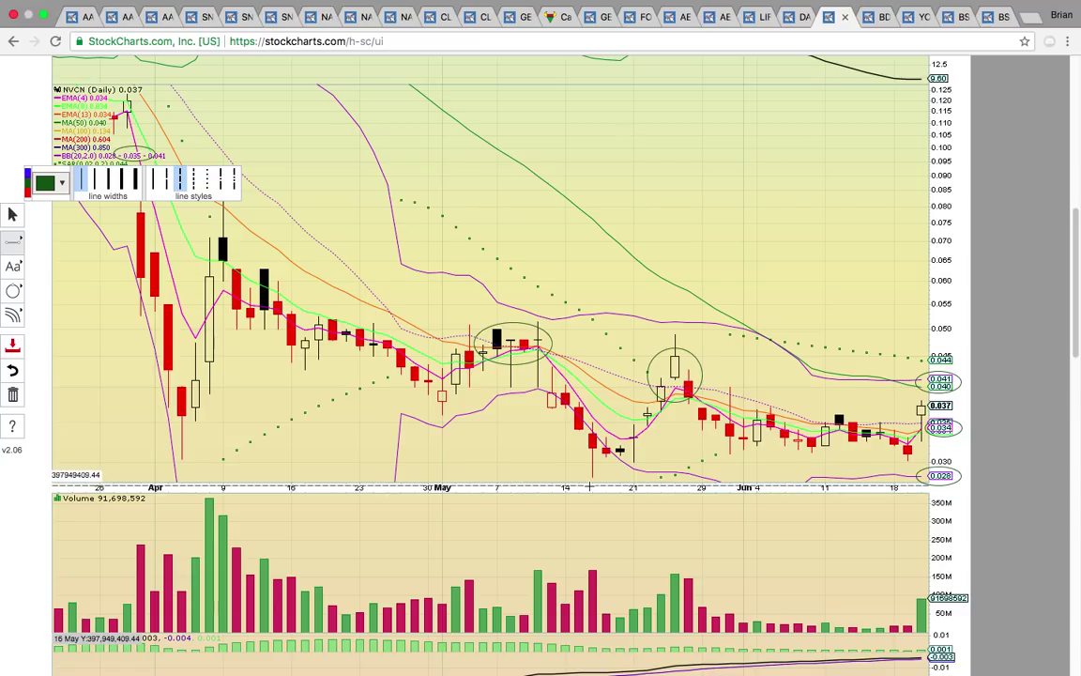
pyautogui.click(690, 456)
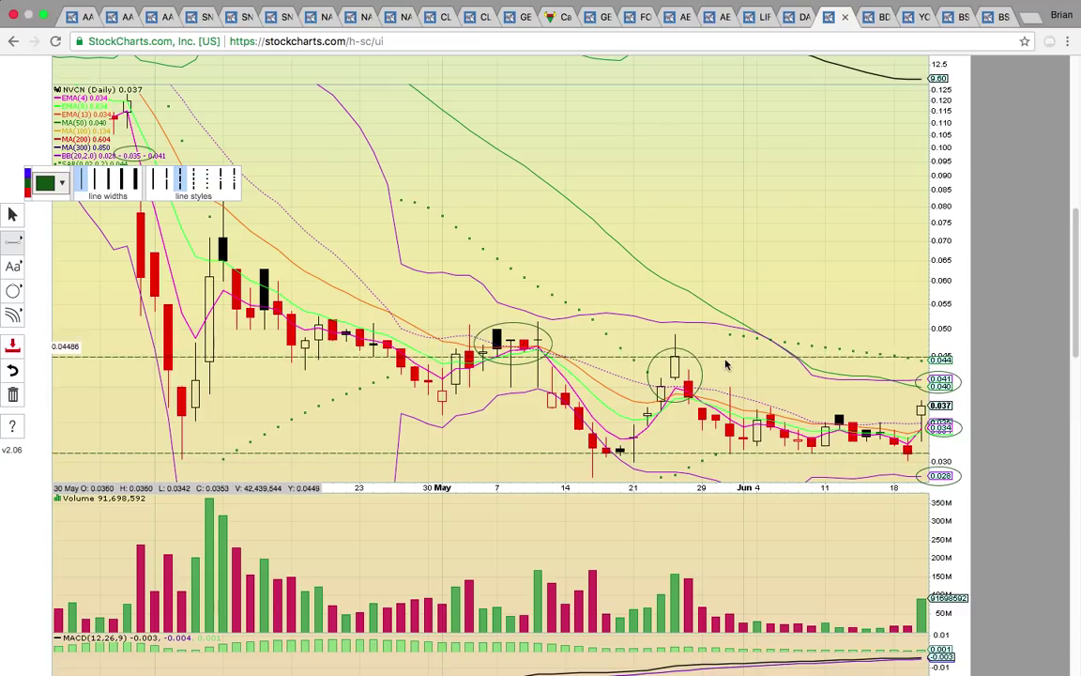
pyautogui.click(767, 420)
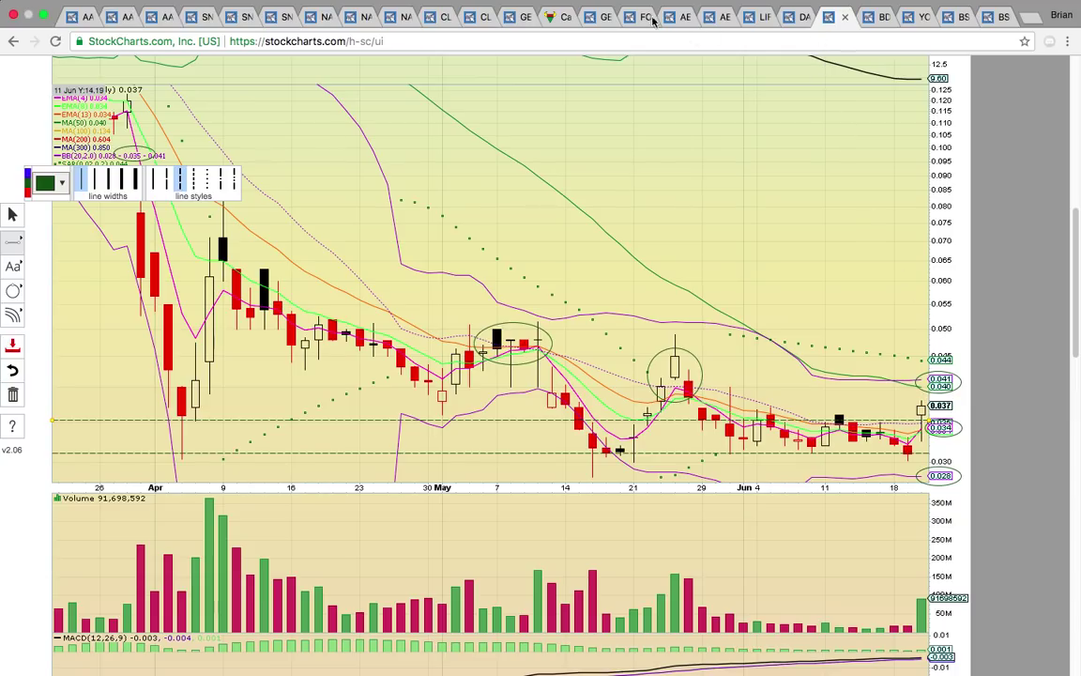
# - Switch to the daily BDR chart and circle the volume figure, the latest RSI level and the latest Fast Stochastic levels
pyautogui.click(873, 16)
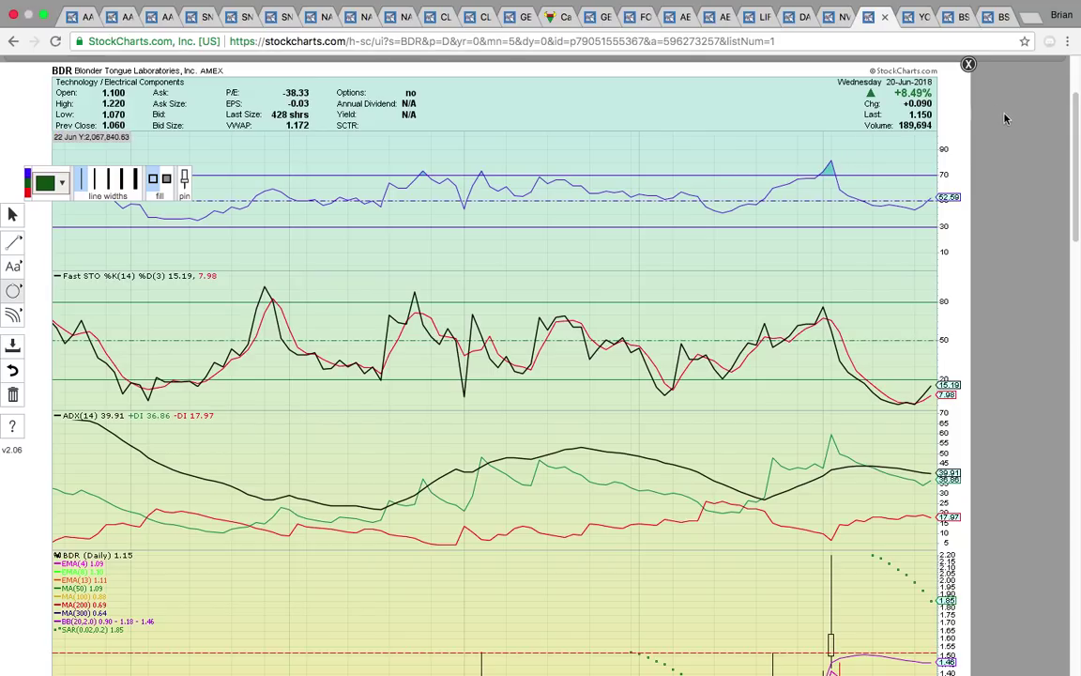
pyautogui.moveTo(946, 138); pyautogui.dragTo(862, 119)
pyautogui.scroll(-1, 919, 227)
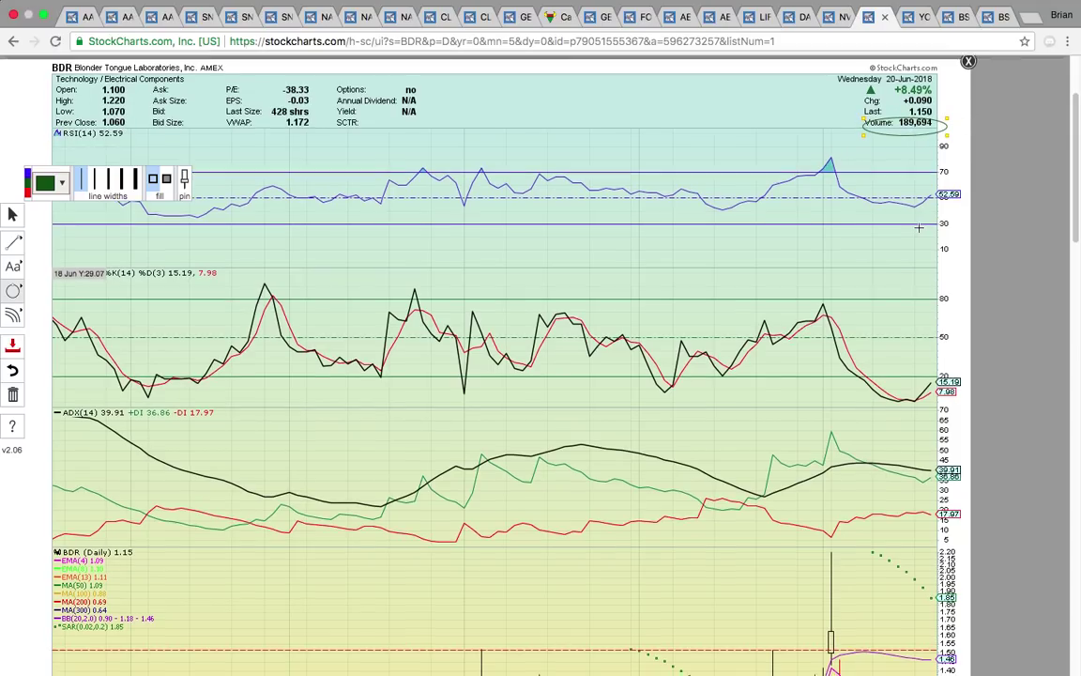
pyautogui.scroll(-1, 919, 228)
pyautogui.moveTo(963, 179); pyautogui.dragTo(928, 153)
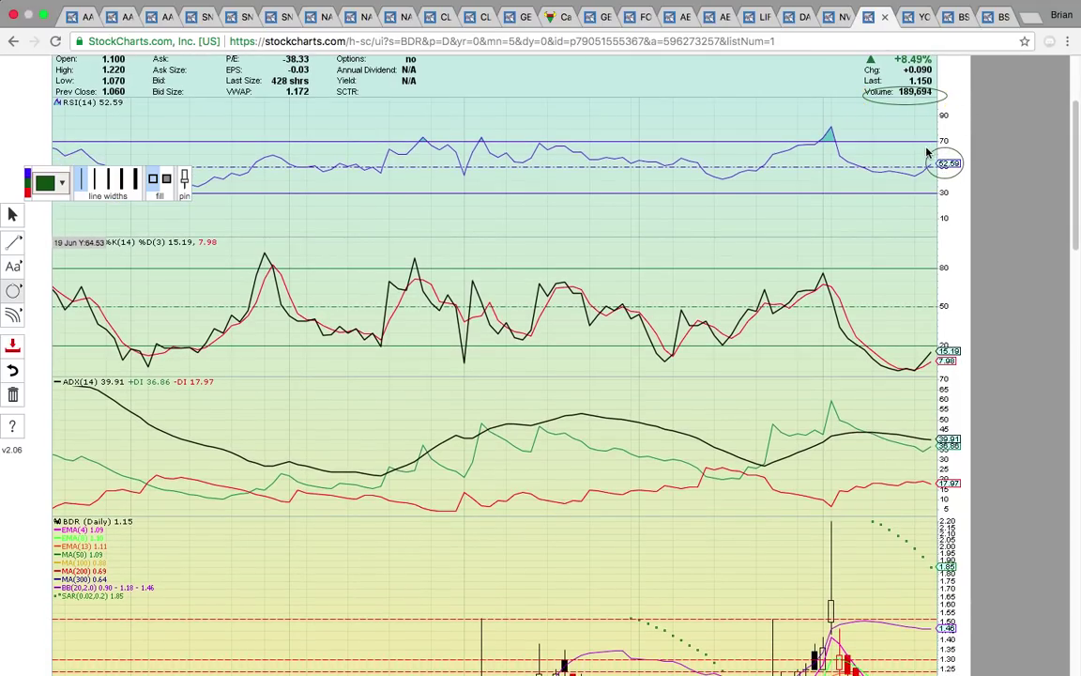
pyautogui.scroll(-4, 859, 209)
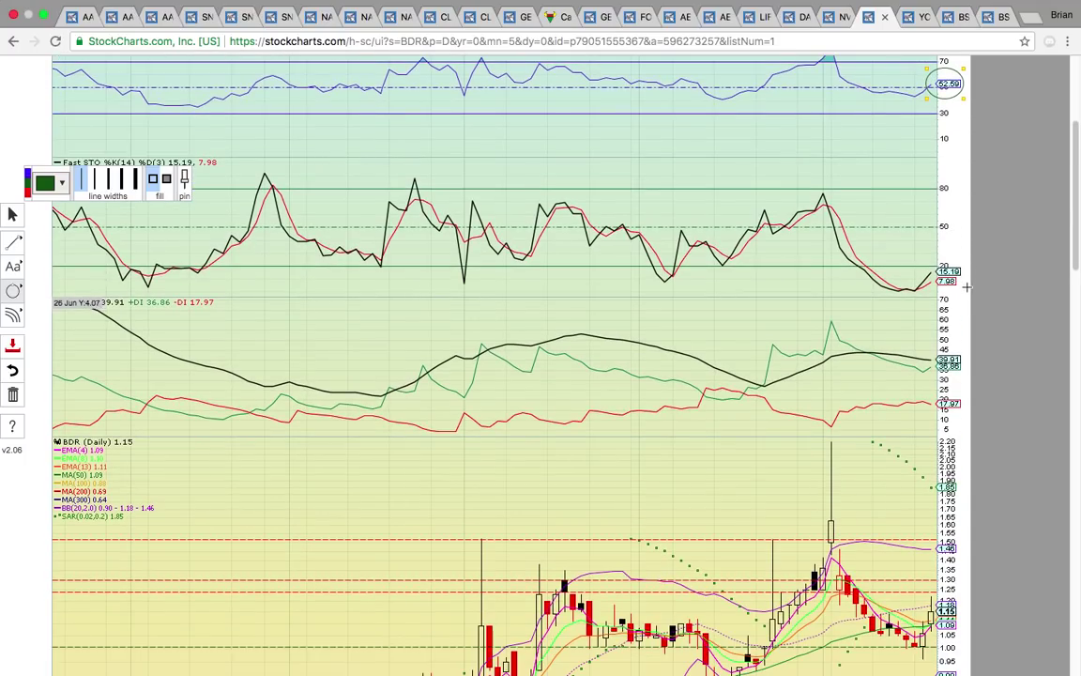
pyautogui.moveTo(958, 297); pyautogui.dragTo(925, 250)
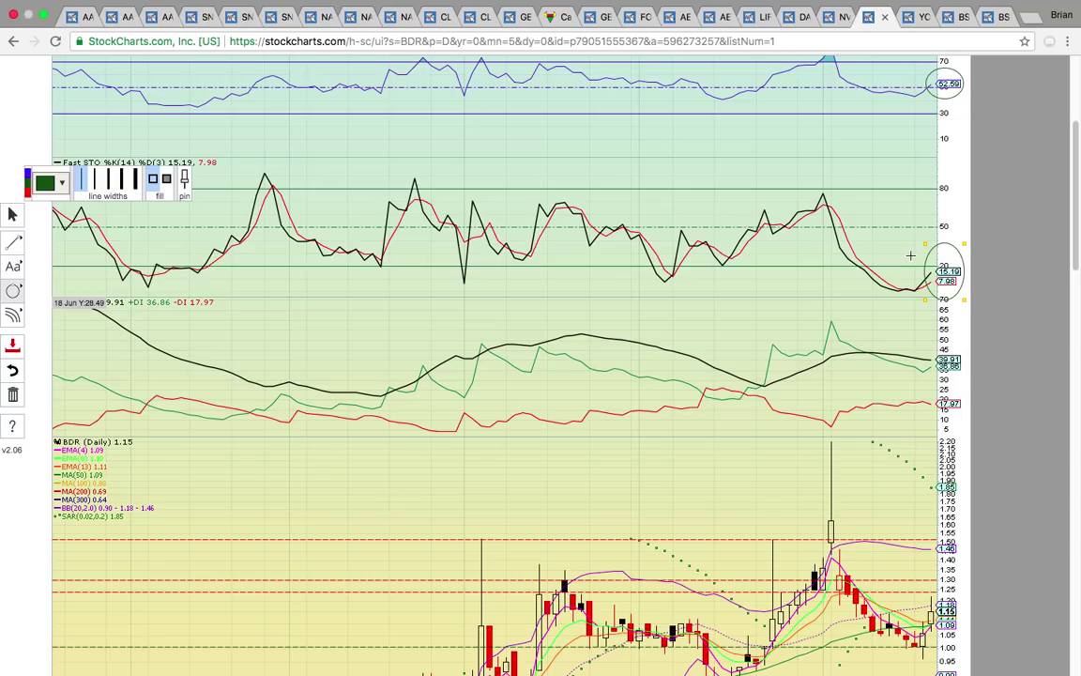
# - Circle BDR's MA(50) legend entry, the middle Bollinger Band value and the 1.09 and 1.18 axis levels
pyautogui.scroll(-3, 909, 256)
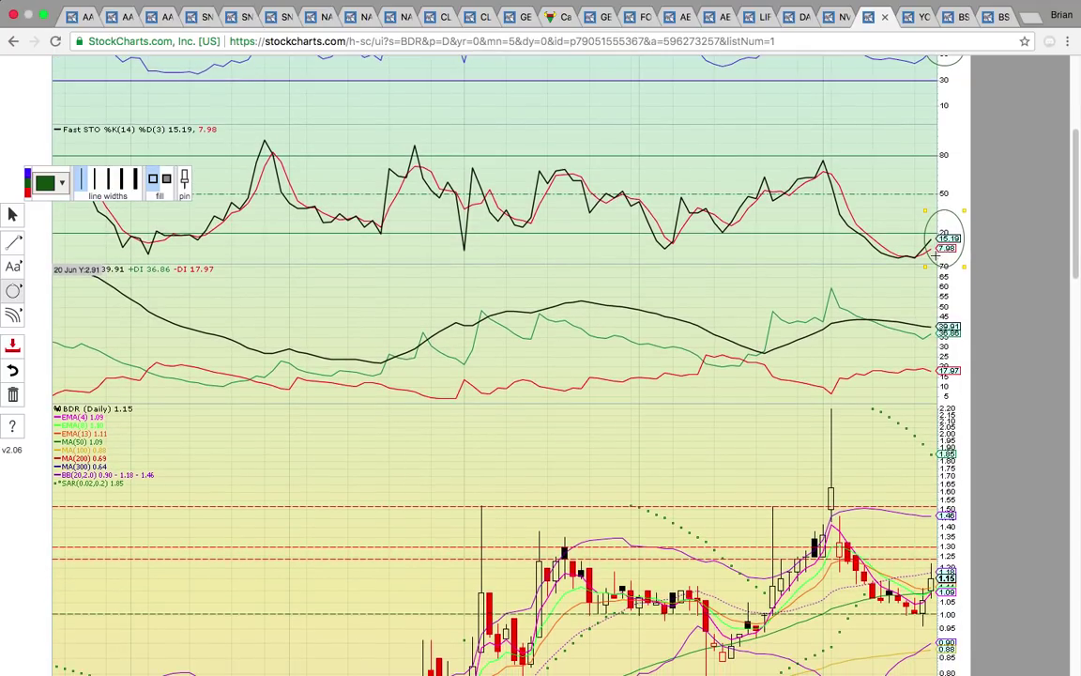
pyautogui.scroll(-5, 936, 252)
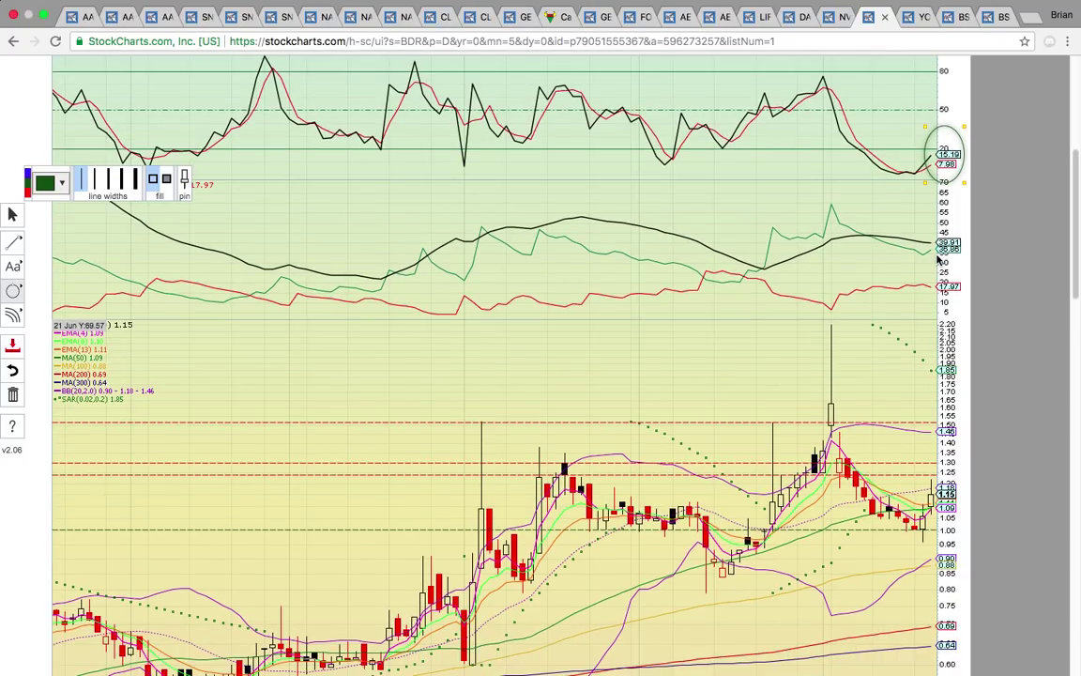
pyautogui.scroll(-5, 938, 259)
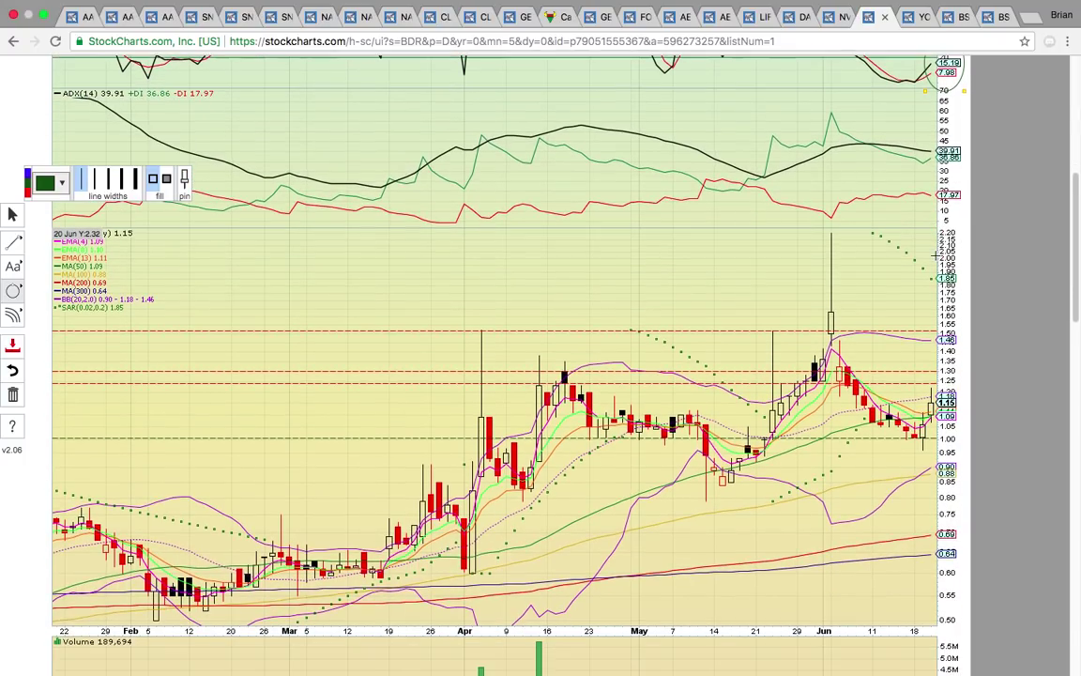
pyautogui.scroll(-7, 935, 255)
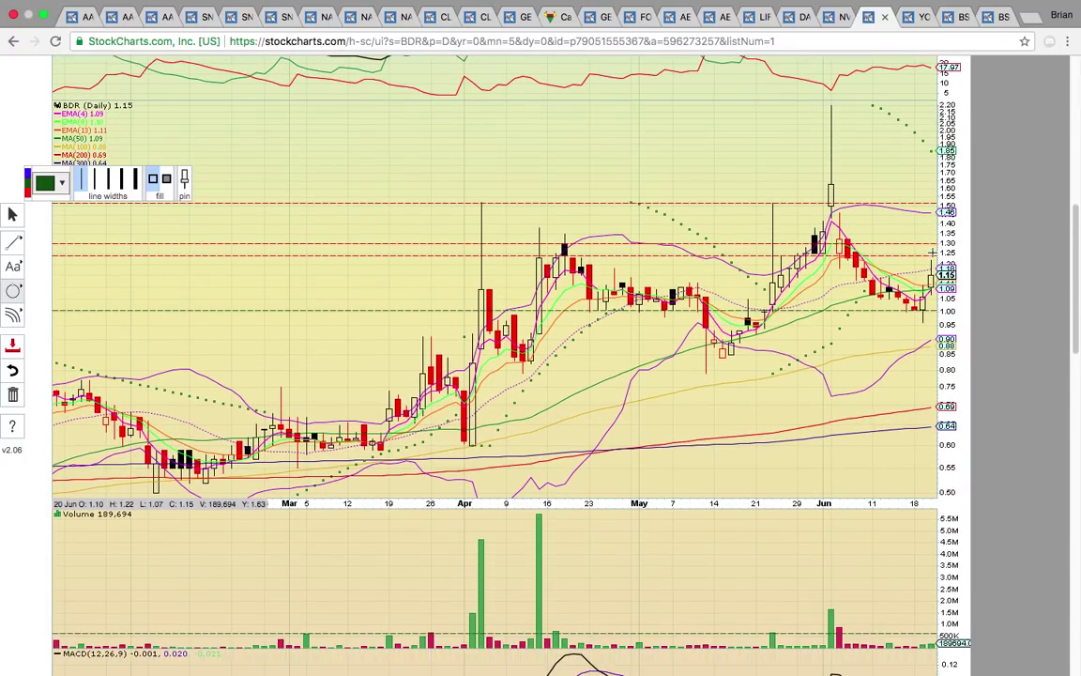
pyautogui.scroll(-1, 931, 252)
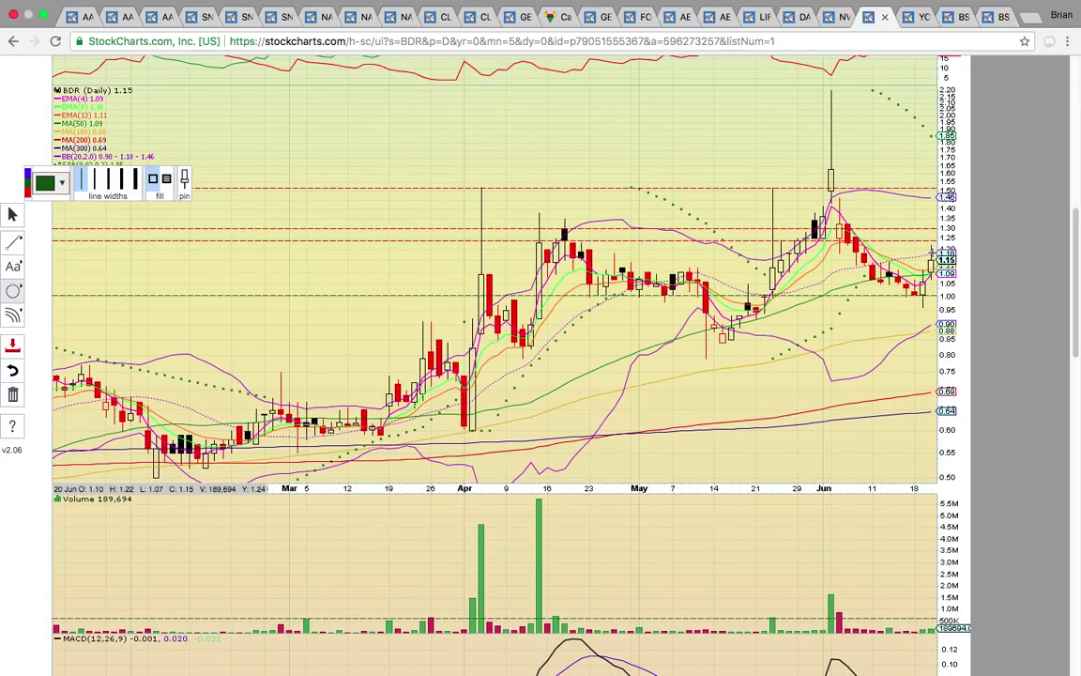
pyautogui.scroll(-1, 932, 251)
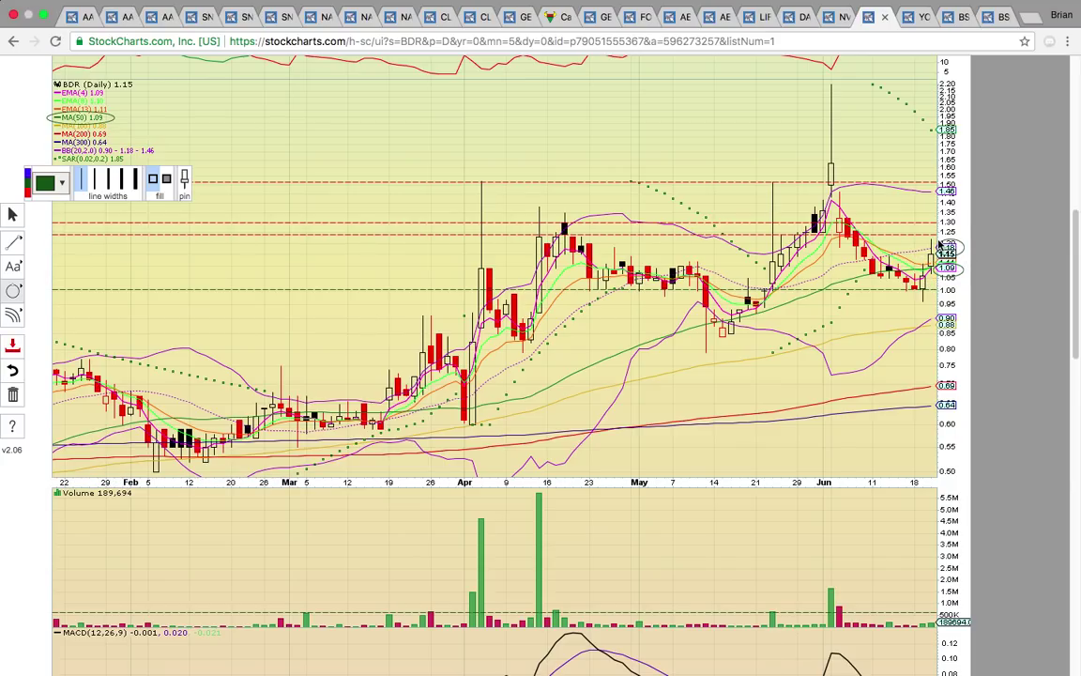
pyautogui.moveTo(146, 158); pyautogui.dragTo(96, 143)
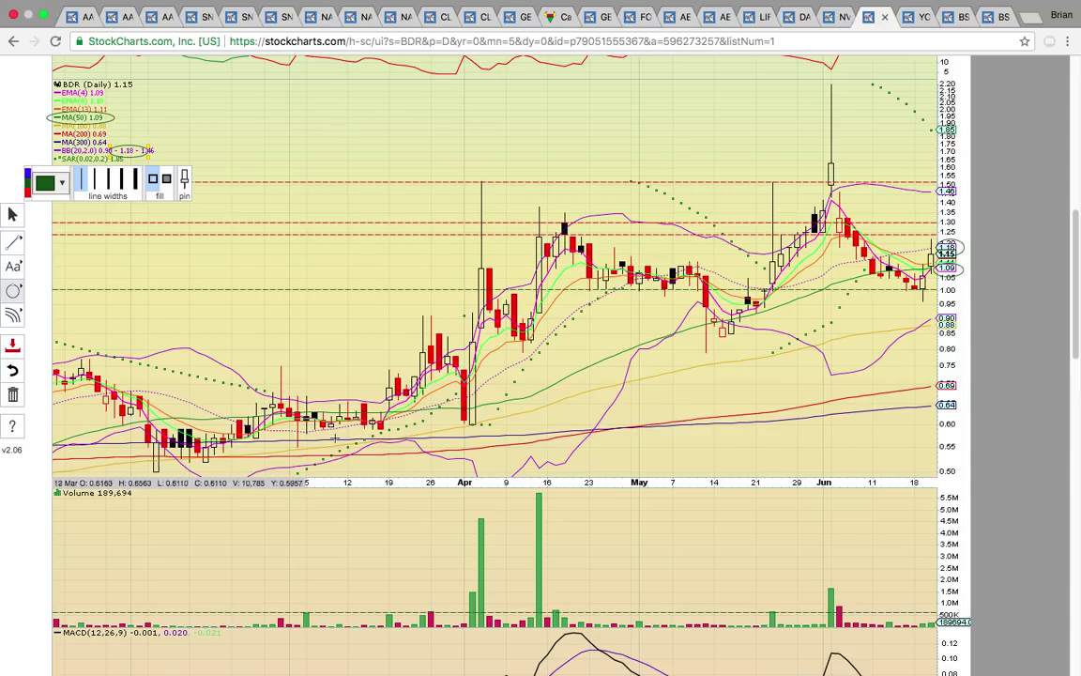
# - Circle BDR's late-February candle cluster, mid-April peak, mid-May low, early-June spike tip and mid-June low
pyautogui.moveTo(314, 442); pyautogui.dragTo(214, 398)
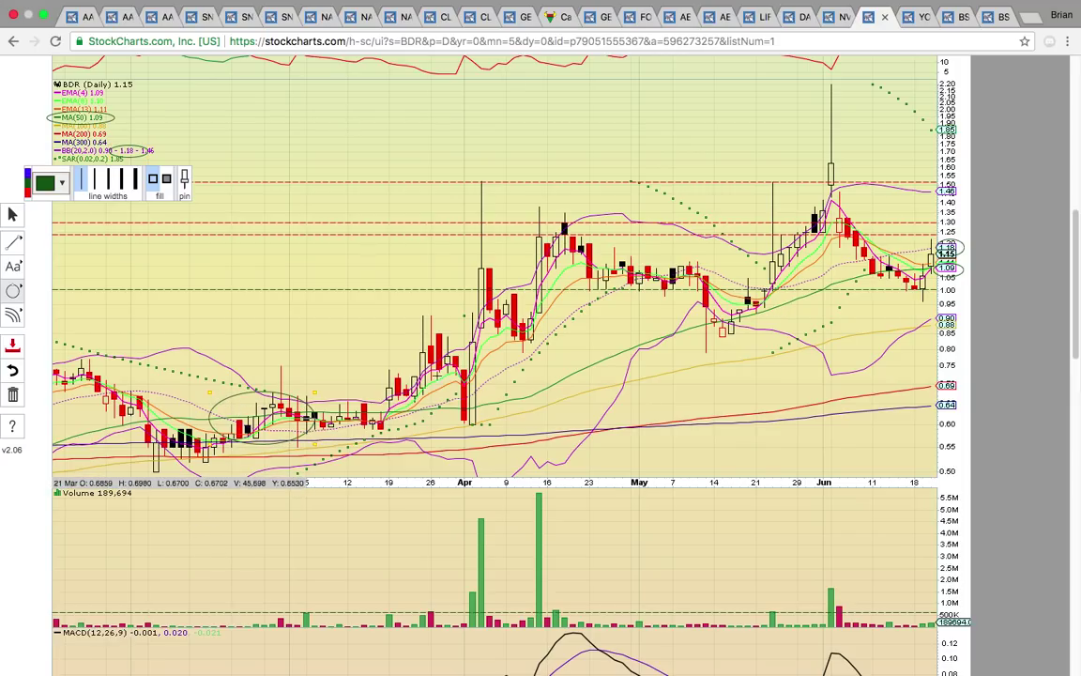
pyautogui.moveTo(541, 245); pyautogui.dragTo(598, 210)
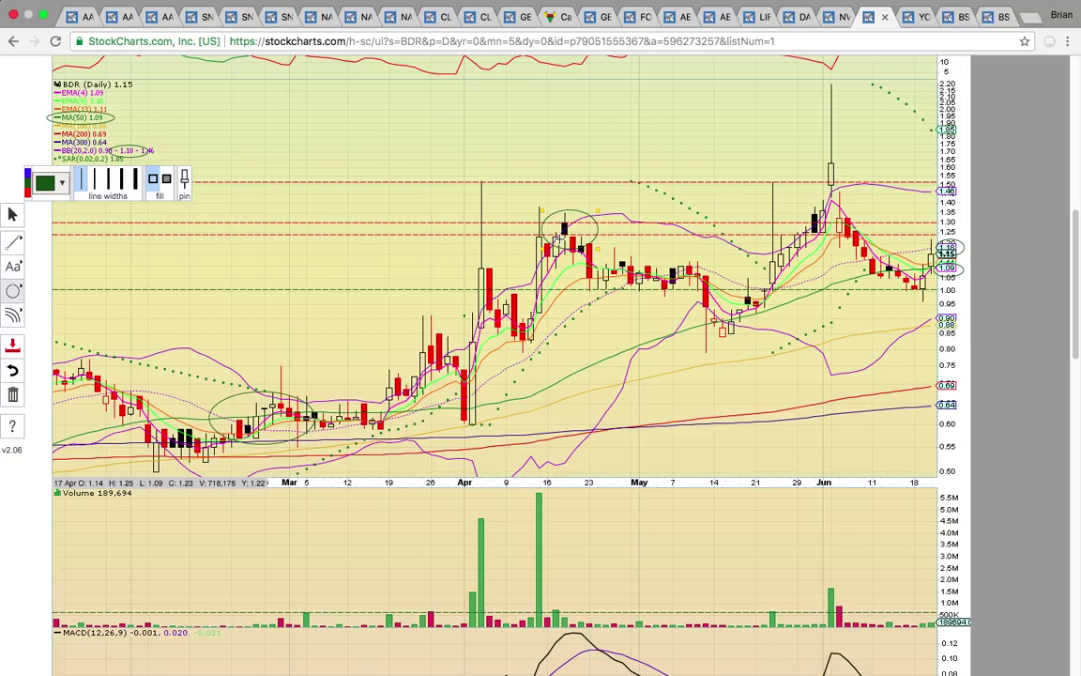
pyautogui.moveTo(699, 346); pyautogui.dragTo(741, 308)
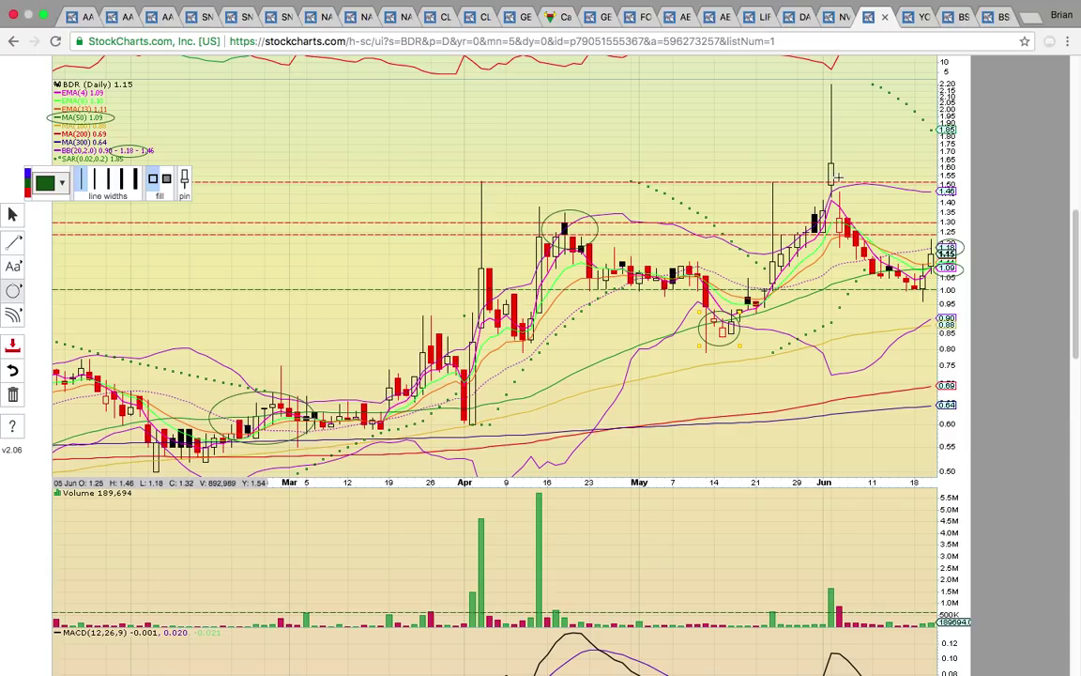
pyautogui.moveTo(849, 101); pyautogui.dragTo(816, 80)
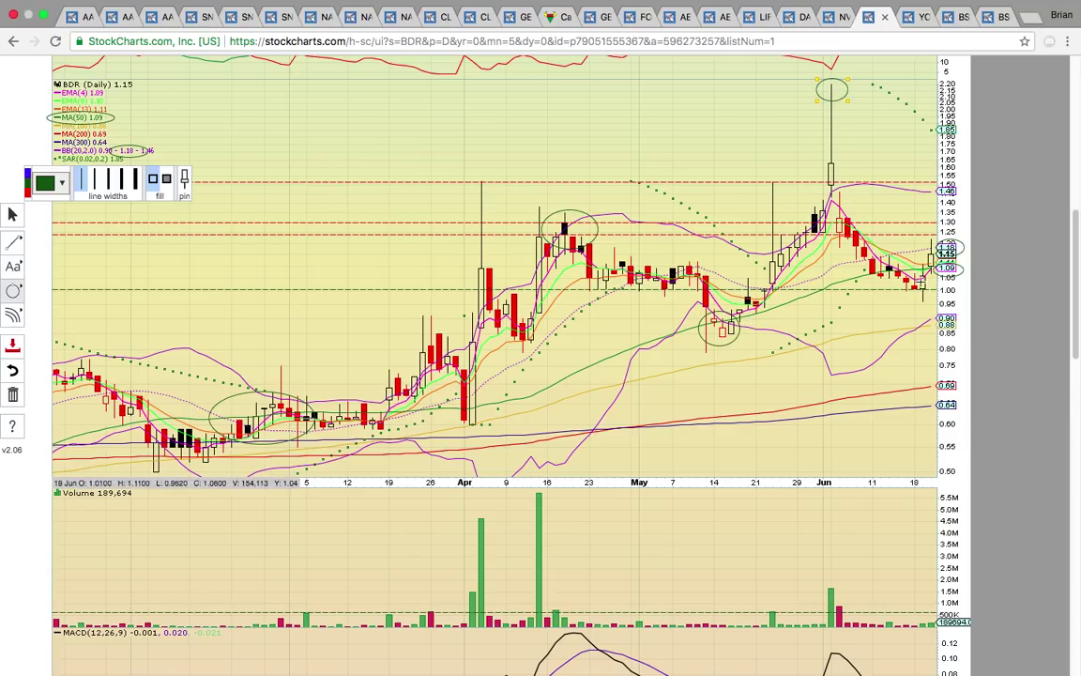
pyautogui.moveTo(929, 299); pyautogui.dragTo(897, 268)
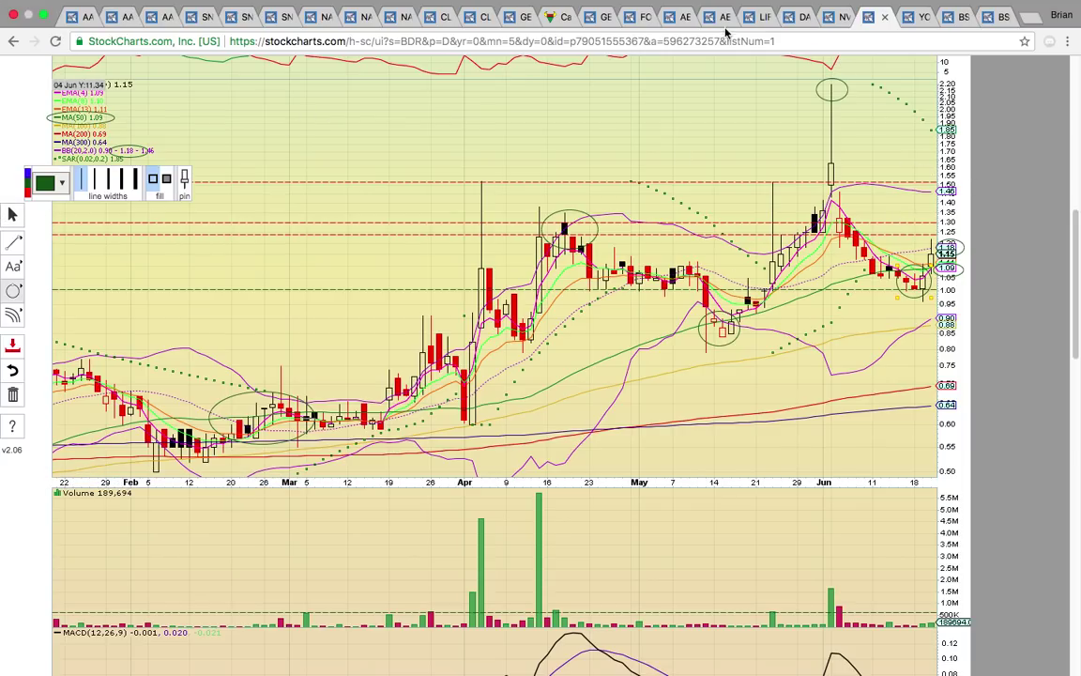
# - Switch to the daily YOGA chart and circle its percentage change, volume figure, latest RSI and Fast Stochastic levels, and latest DI crossover
pyautogui.click(920, 17)
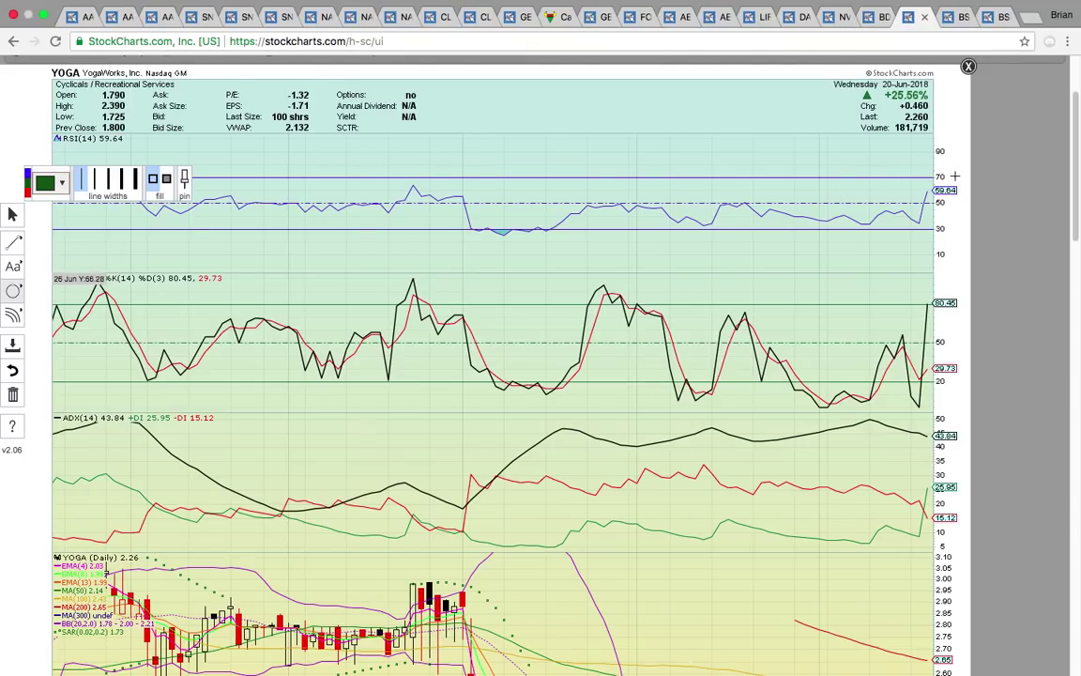
pyautogui.moveTo(886, 98)
pyautogui.mouseDown()
pyautogui.moveTo(837, 82)
pyautogui.moveTo(936, 141)
pyautogui.mouseUp()
pyautogui.moveTo(961, 219); pyautogui.dragTo(875, 134)
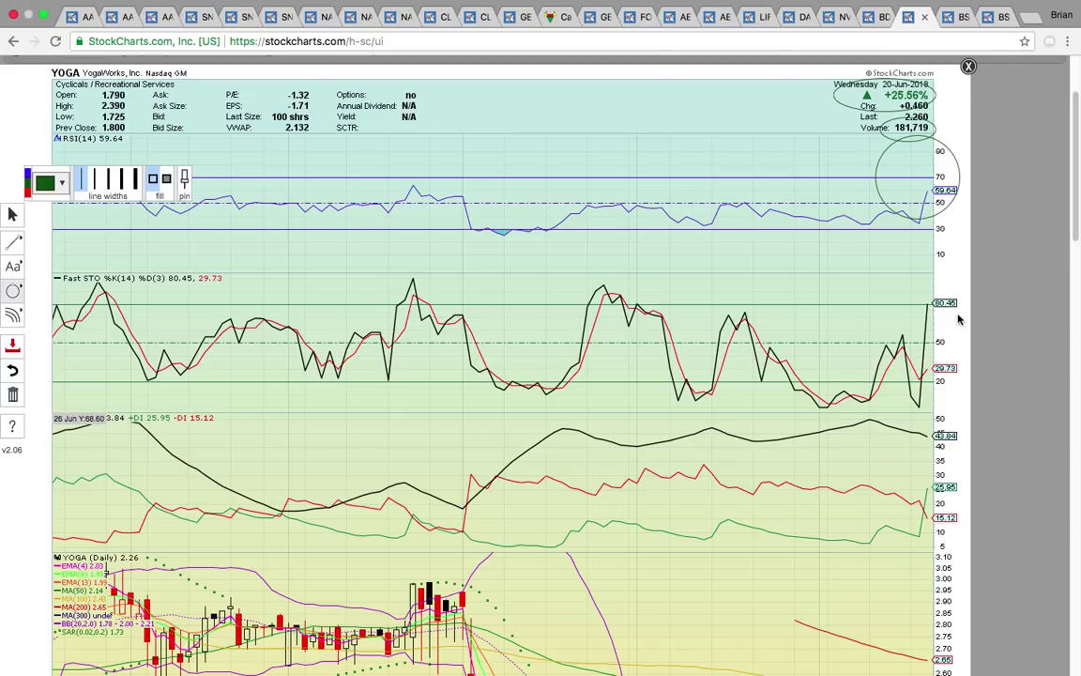
pyautogui.moveTo(958, 320); pyautogui.dragTo(910, 293)
pyautogui.scroll(-2, 925, 403)
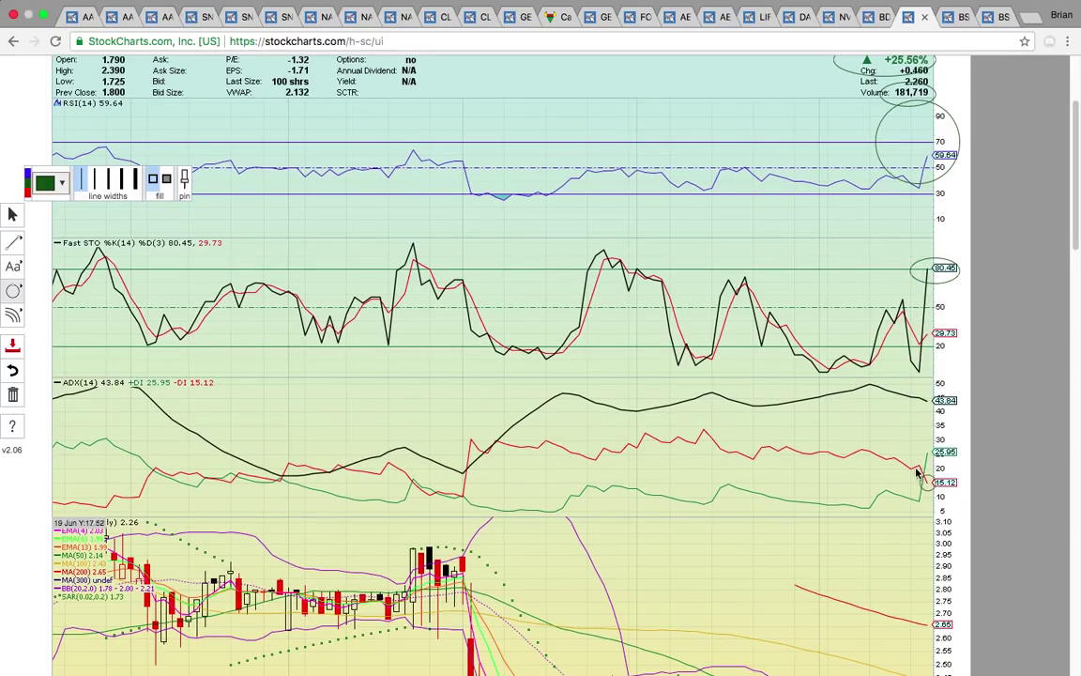
pyautogui.moveTo(917, 472); pyautogui.dragTo(908, 448)
# - Circle the 1.99, 2.14, 2.21, 2.43 and 2.65 axis levels on YOGA's price panel
pyautogui.scroll(-10, 912, 458)
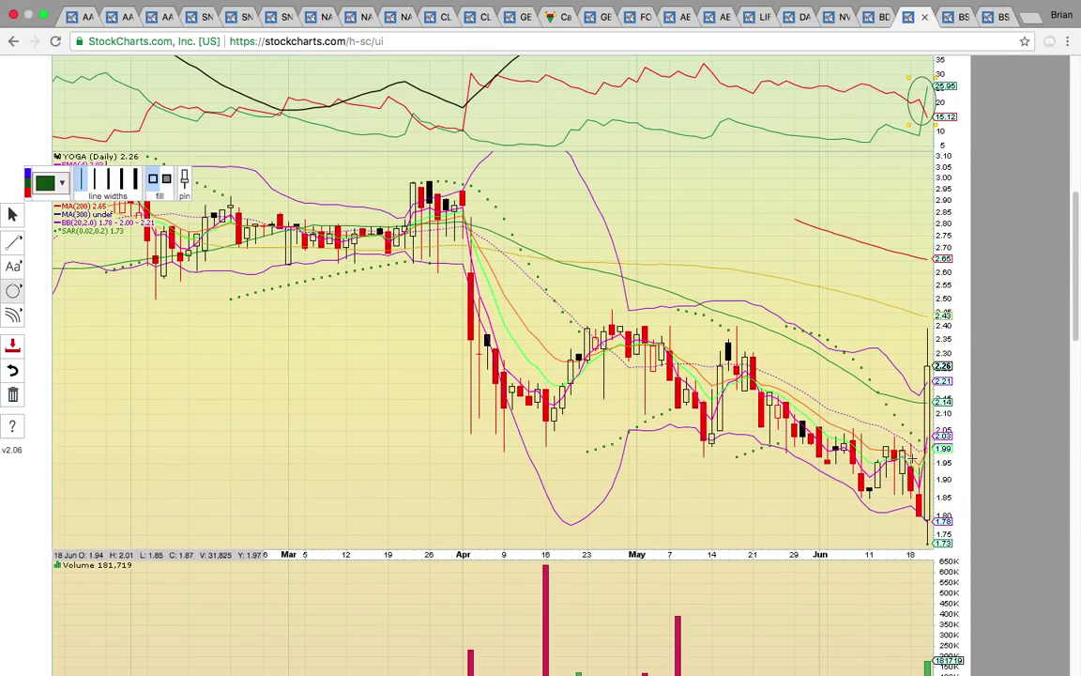
pyautogui.scroll(-2, 912, 458)
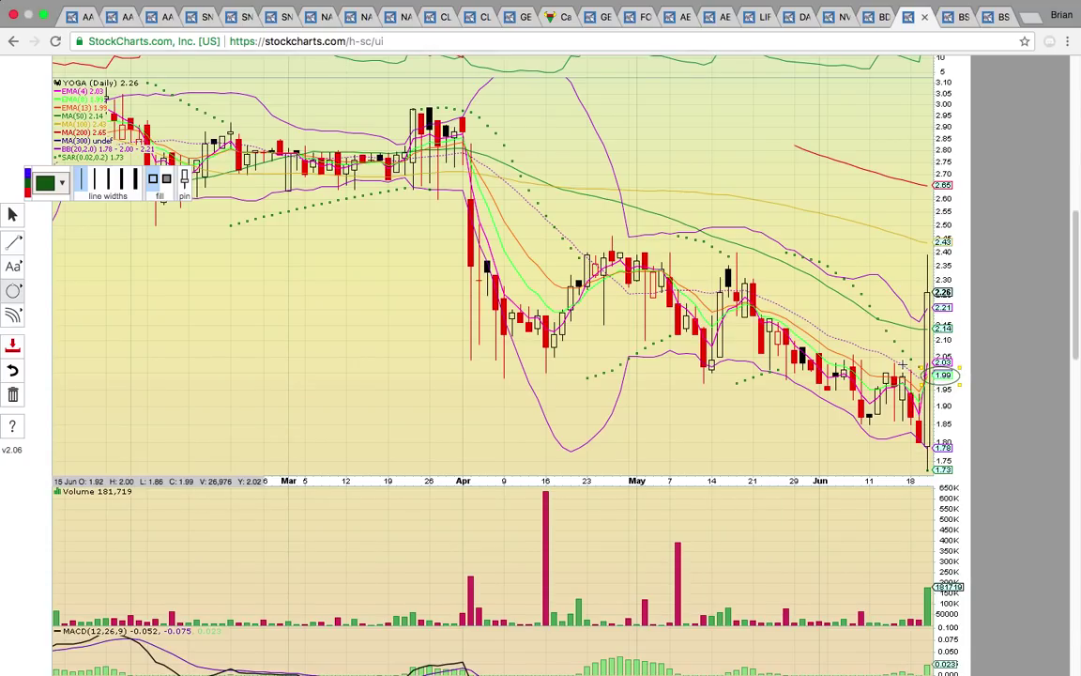
pyautogui.scroll(-1, 901, 364)
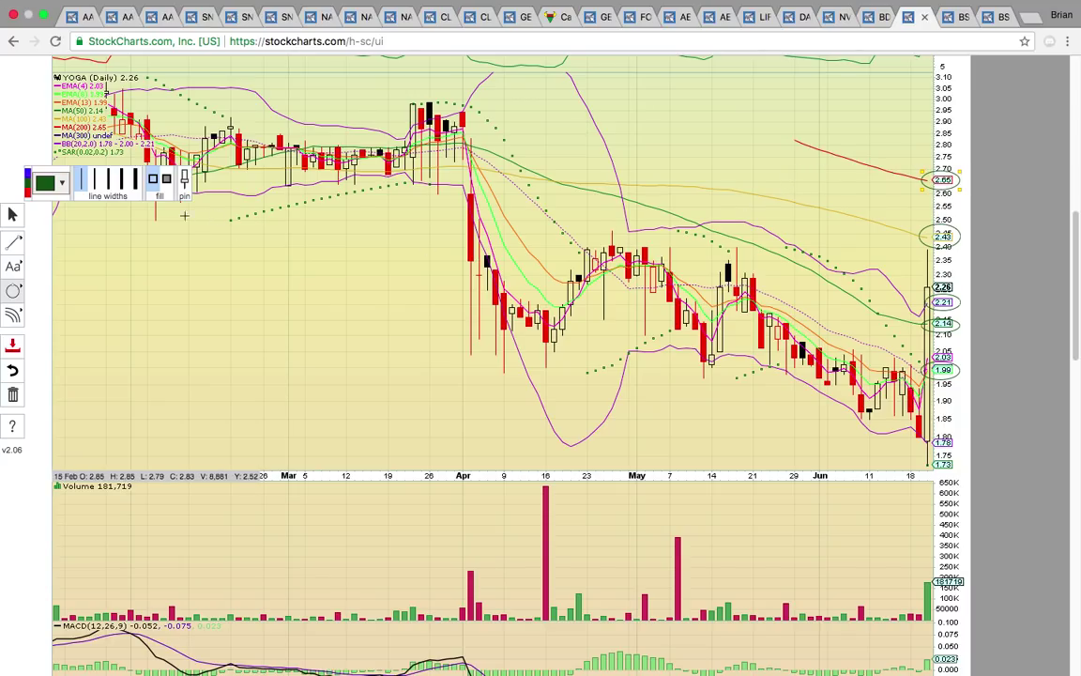
# - Draw dashed horizontal lines at about 2.39 on YOGA's price panel and at the latest volume level in its volume panel
pyautogui.click(13, 234)
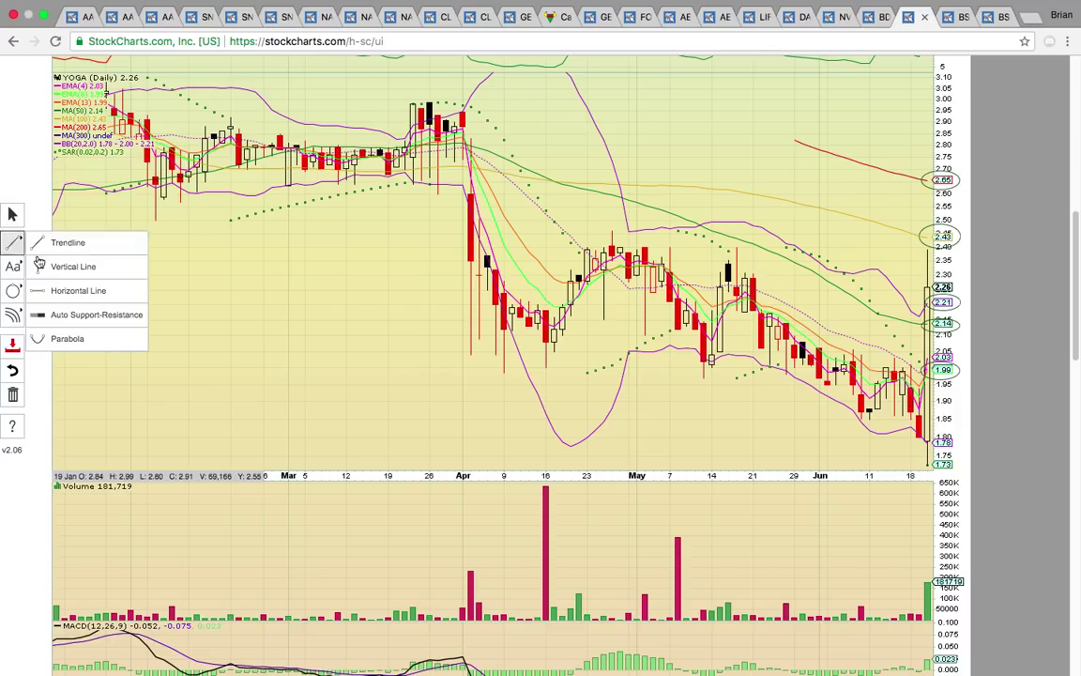
pyautogui.click(90, 287)
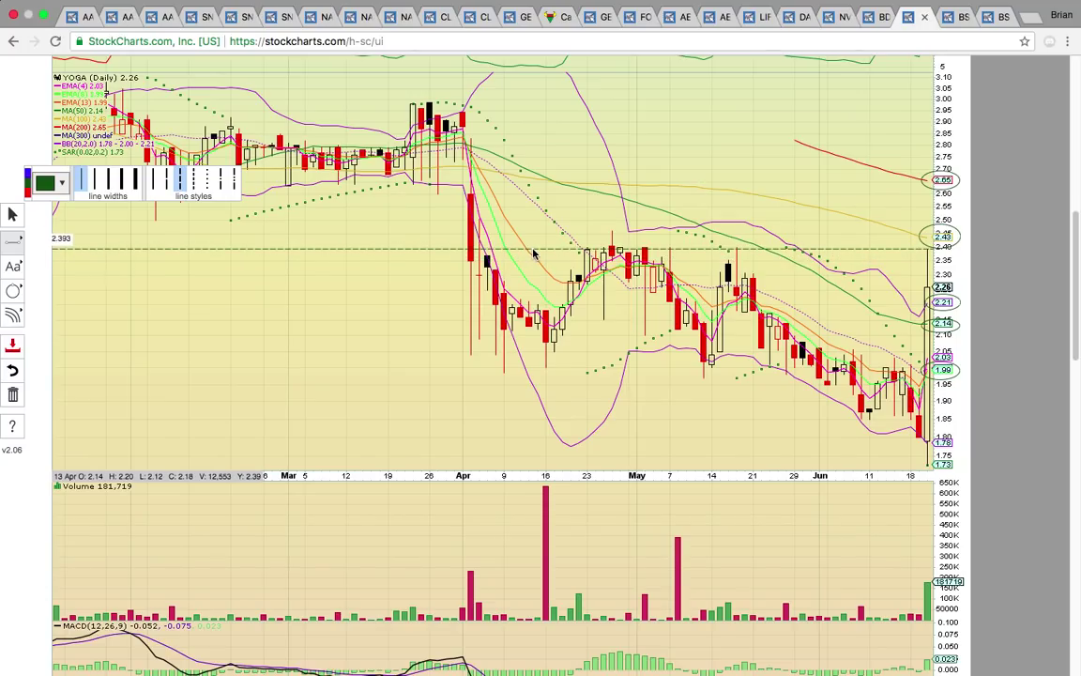
pyautogui.click(535, 249)
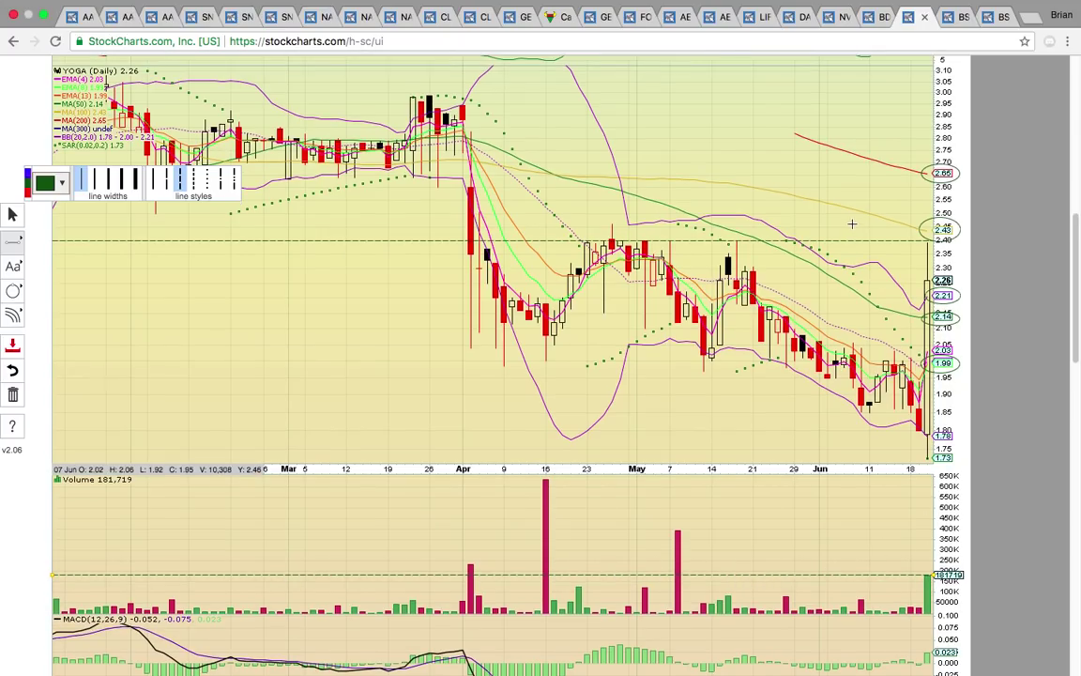
# - Switch to the daily BSRC chart and circle its percentage change and the 19 June candle
pyautogui.click(956, 15)
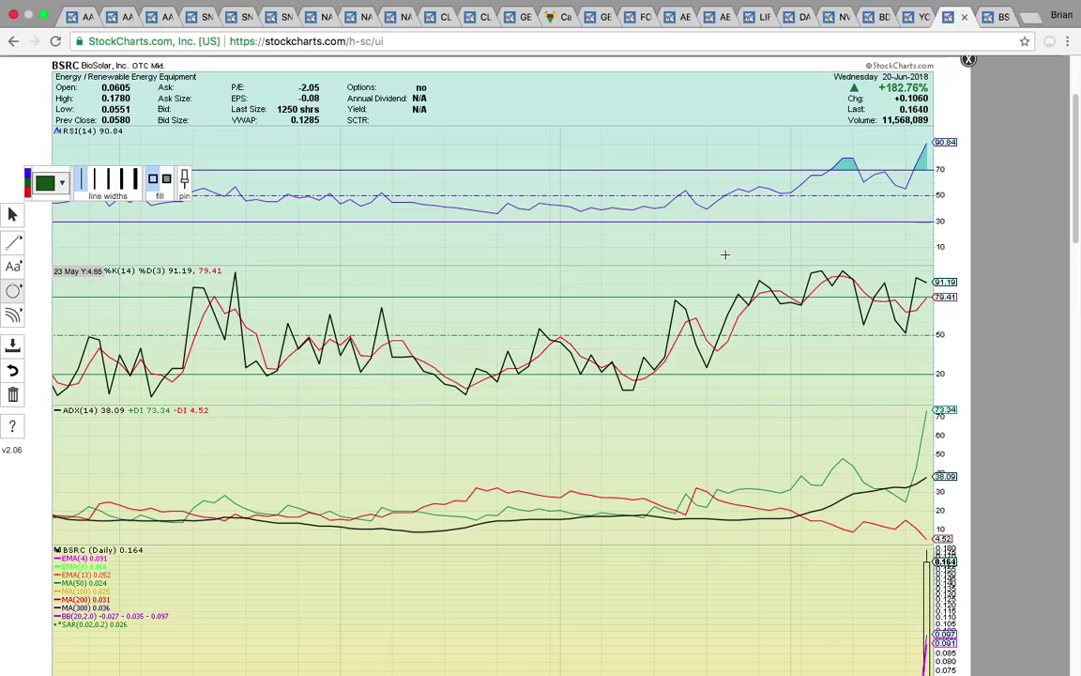
pyautogui.moveTo(883, 83)
pyautogui.mouseDown()
pyautogui.moveTo(850, 92)
pyautogui.moveTo(818, 66)
pyautogui.mouseUp()
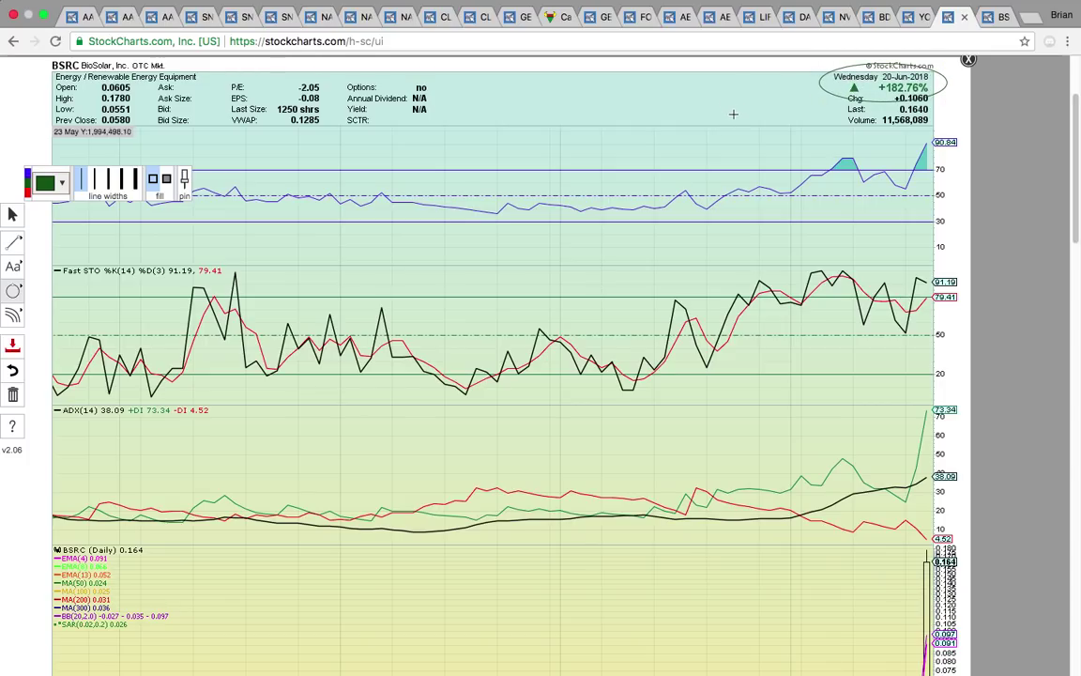
pyautogui.scroll(-5, 735, 122)
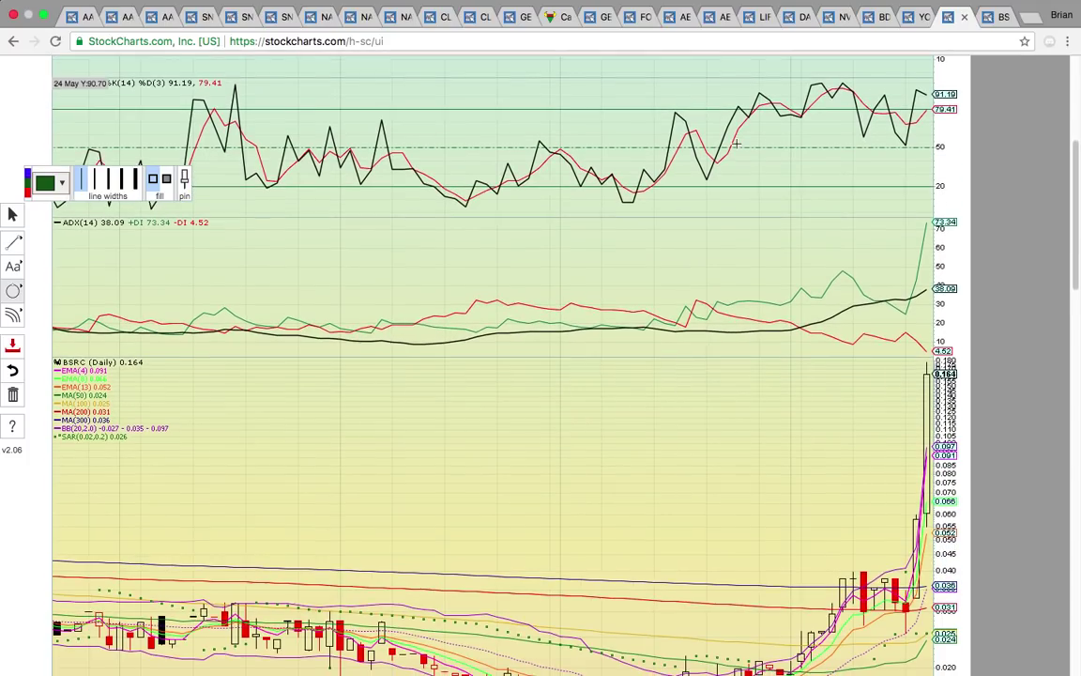
pyautogui.scroll(-5, 737, 143)
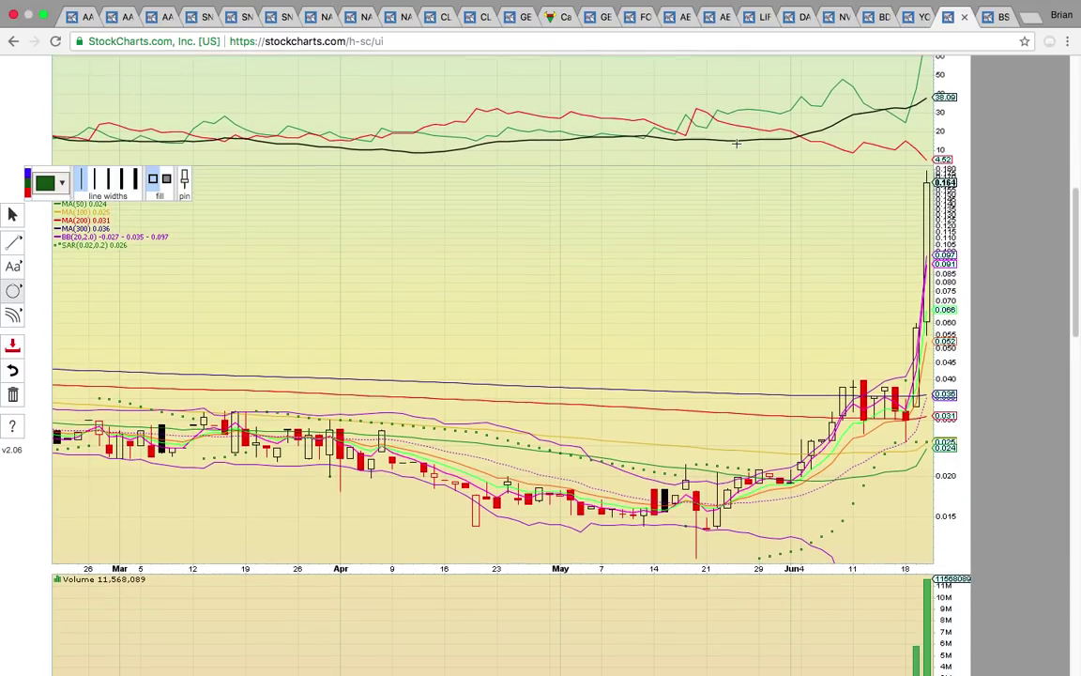
pyautogui.scroll(-3, 737, 143)
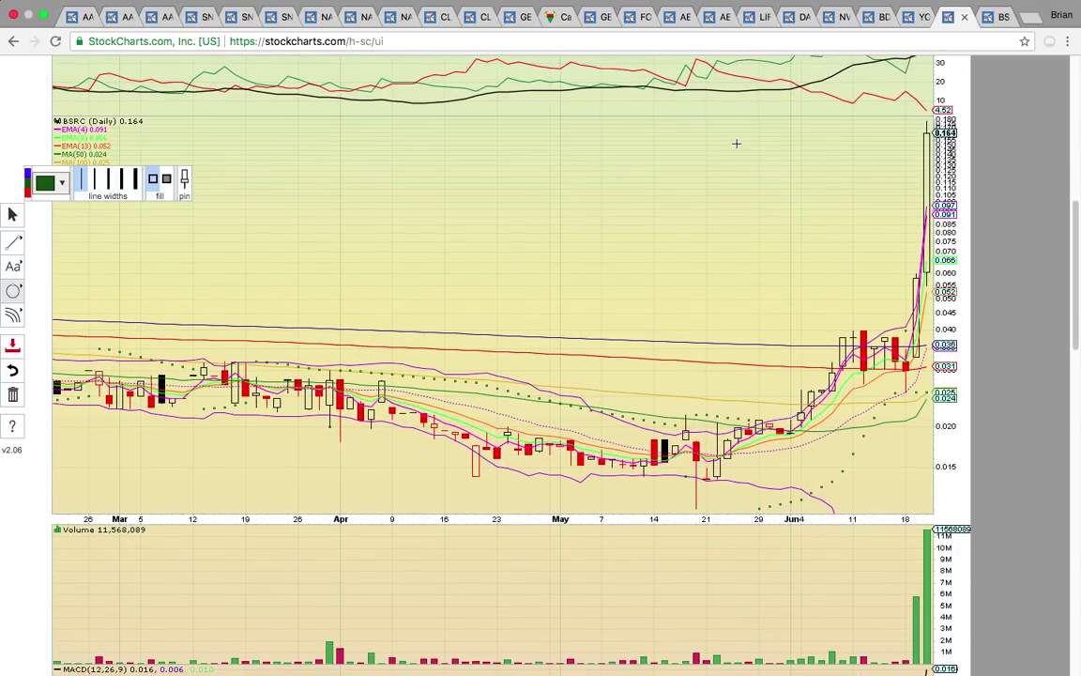
pyautogui.scroll(-1, 737, 142)
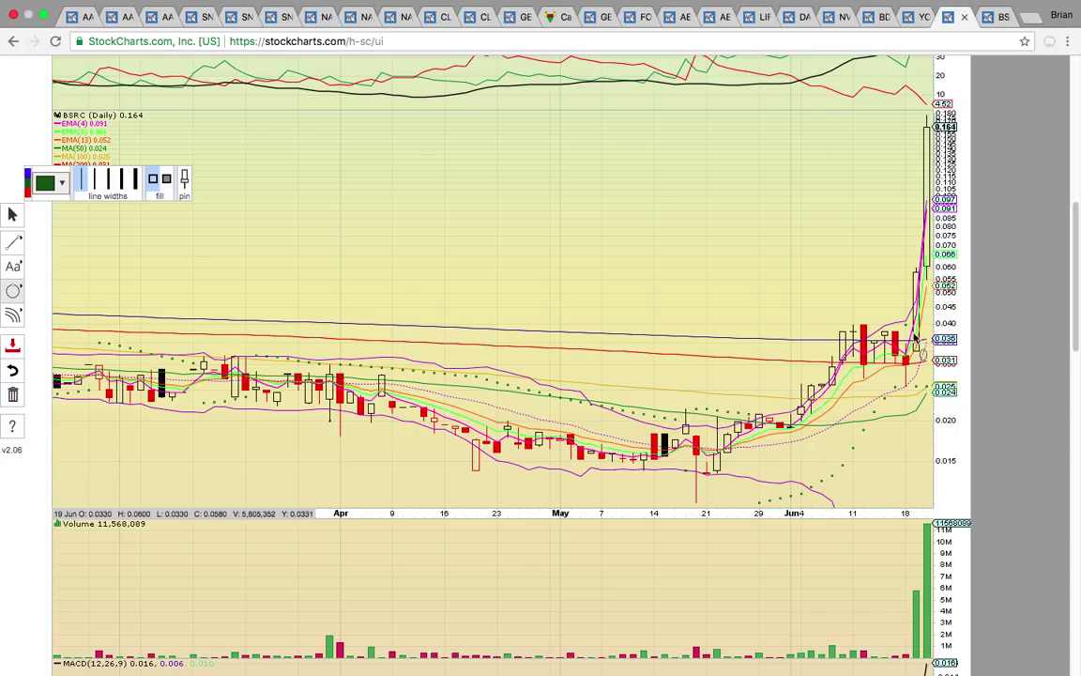
pyautogui.moveTo(921, 349); pyautogui.dragTo(898, 261)
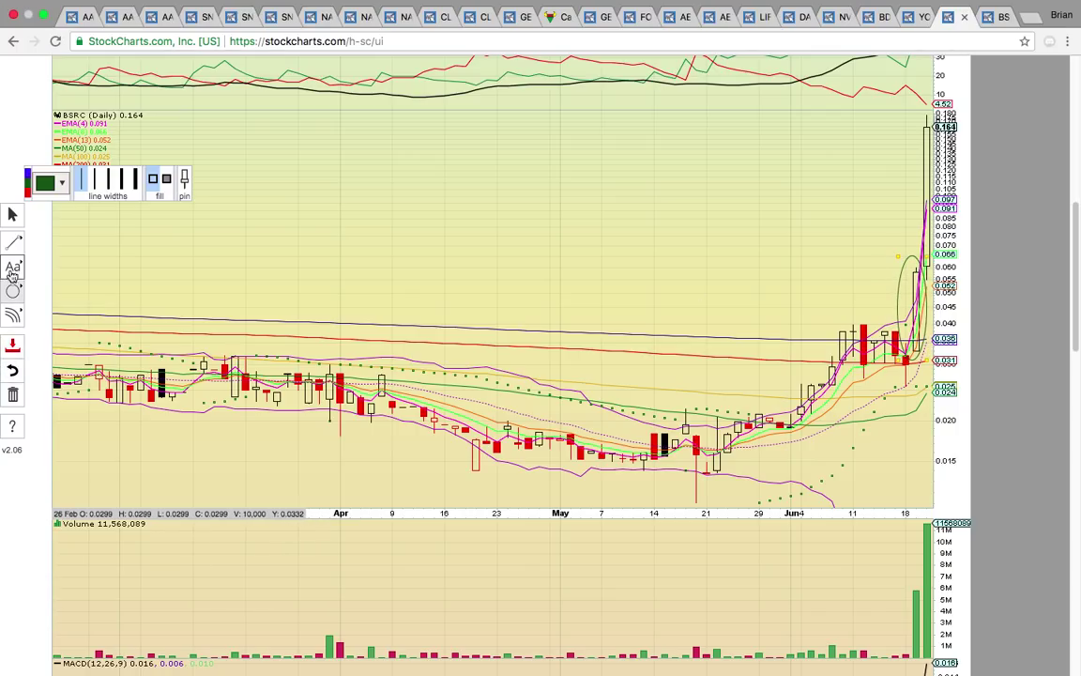
# - Draw a dashed horizontal line at about 0.038 on BSRC's daily price panel and circle the latest volume level
pyautogui.click(13, 242)
pyautogui.click(54, 287)
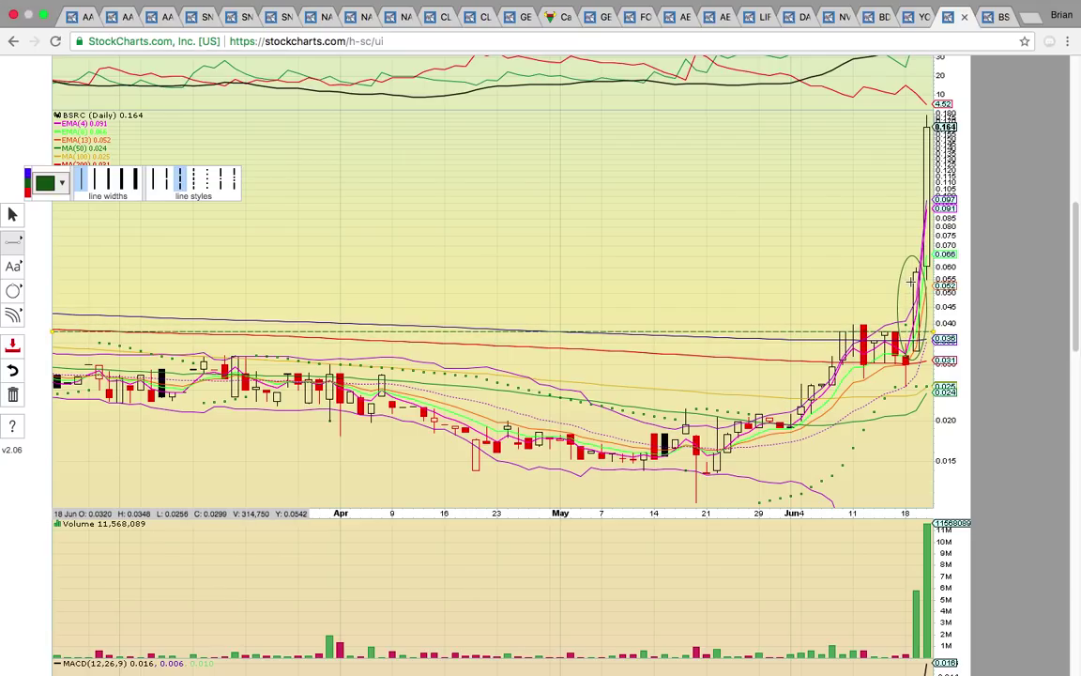
pyautogui.scroll(-1, 915, 301)
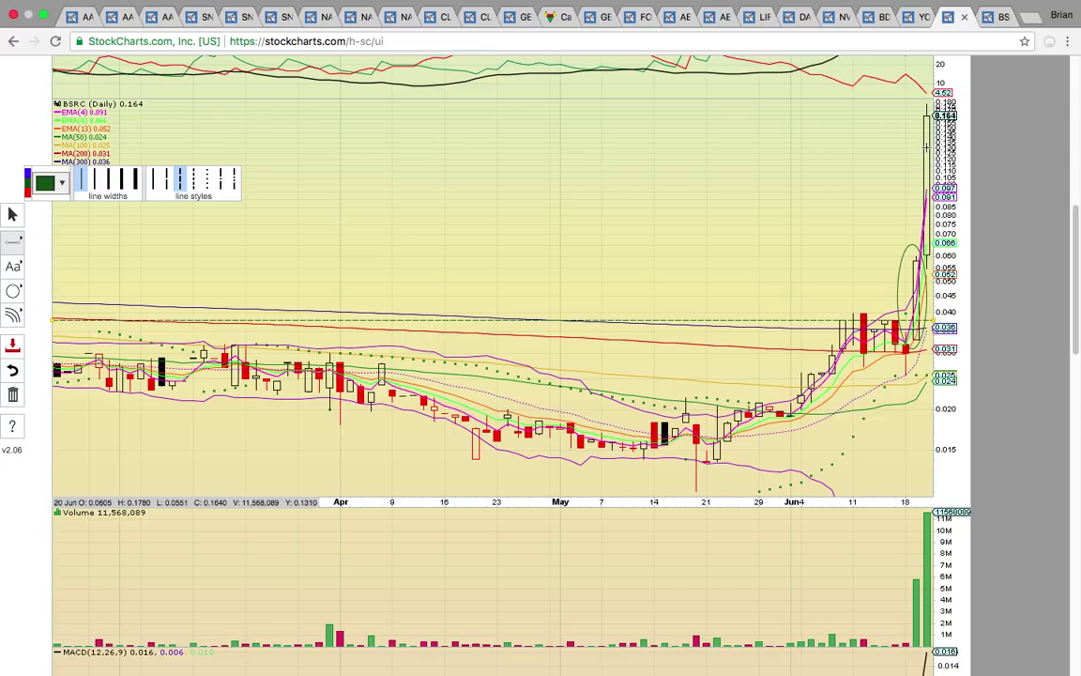
pyautogui.click(16, 296)
pyautogui.click(52, 311)
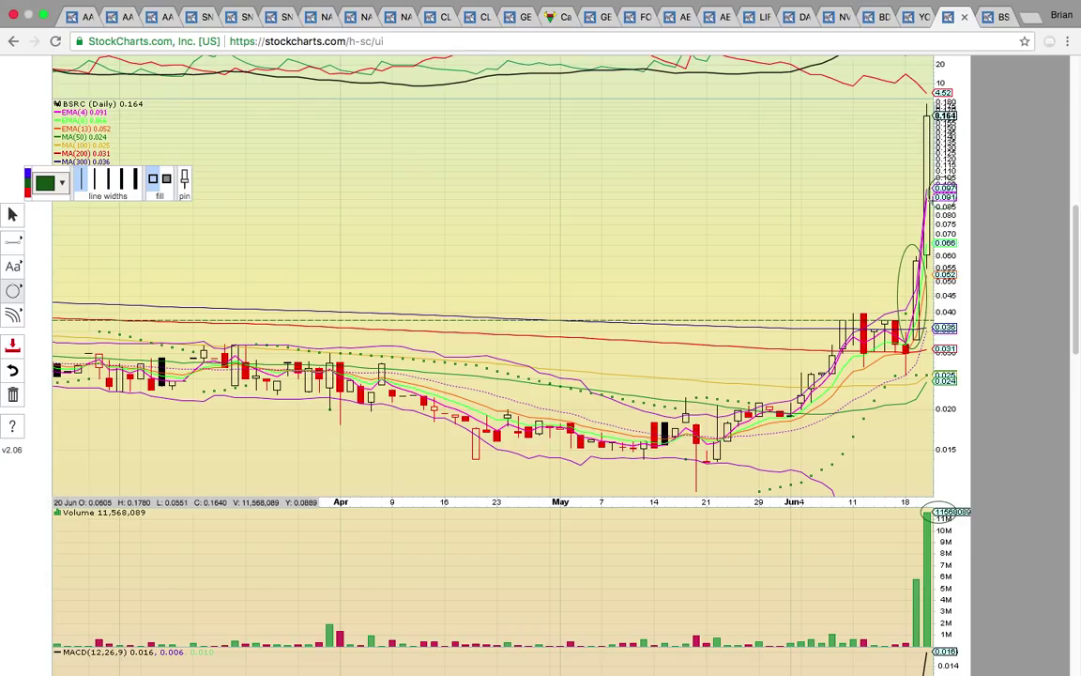
# - Switch to the weekly BSRC chart and circle the latest volume bar and the early-June rally candles
pyautogui.click(999, 18)
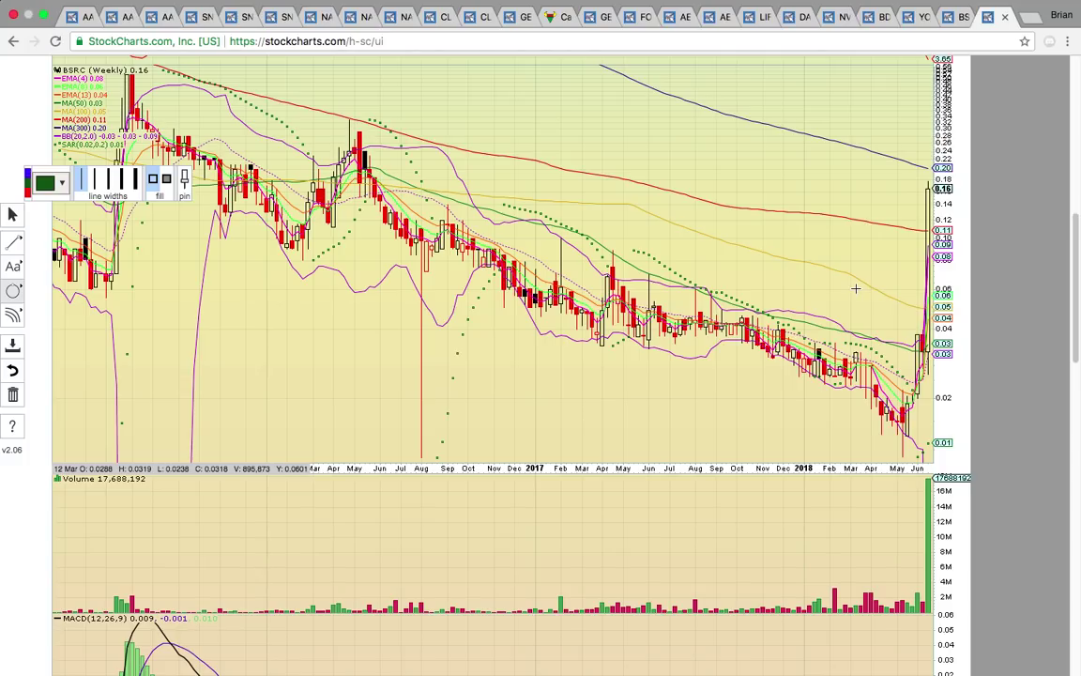
pyautogui.scroll(5, 856, 288)
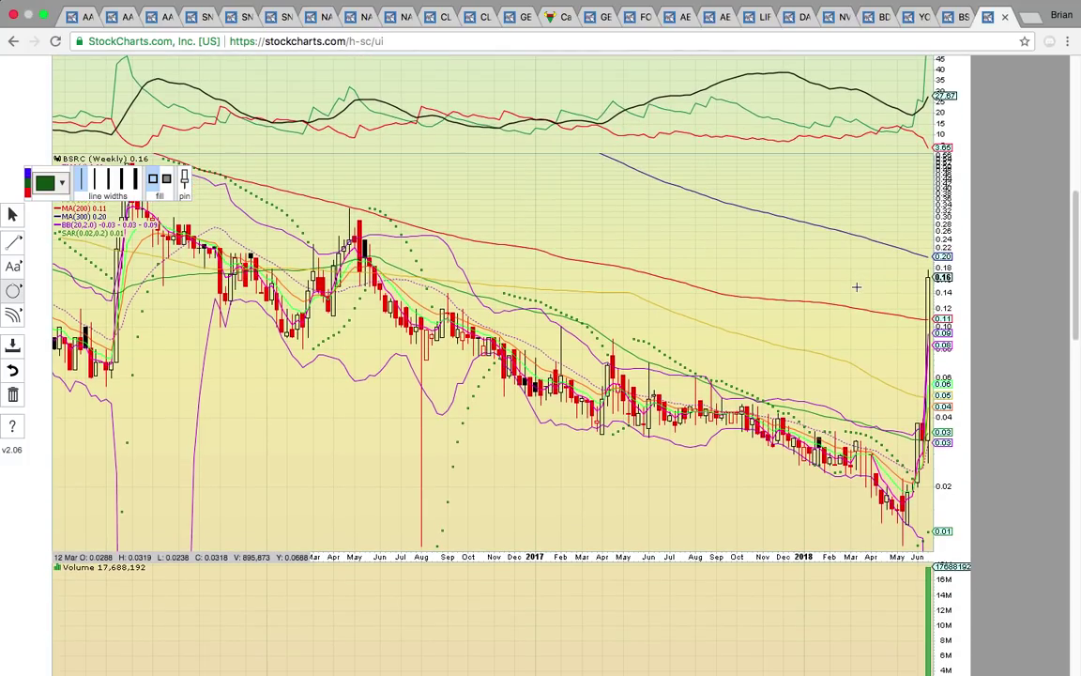
pyautogui.scroll(-3, 855, 286)
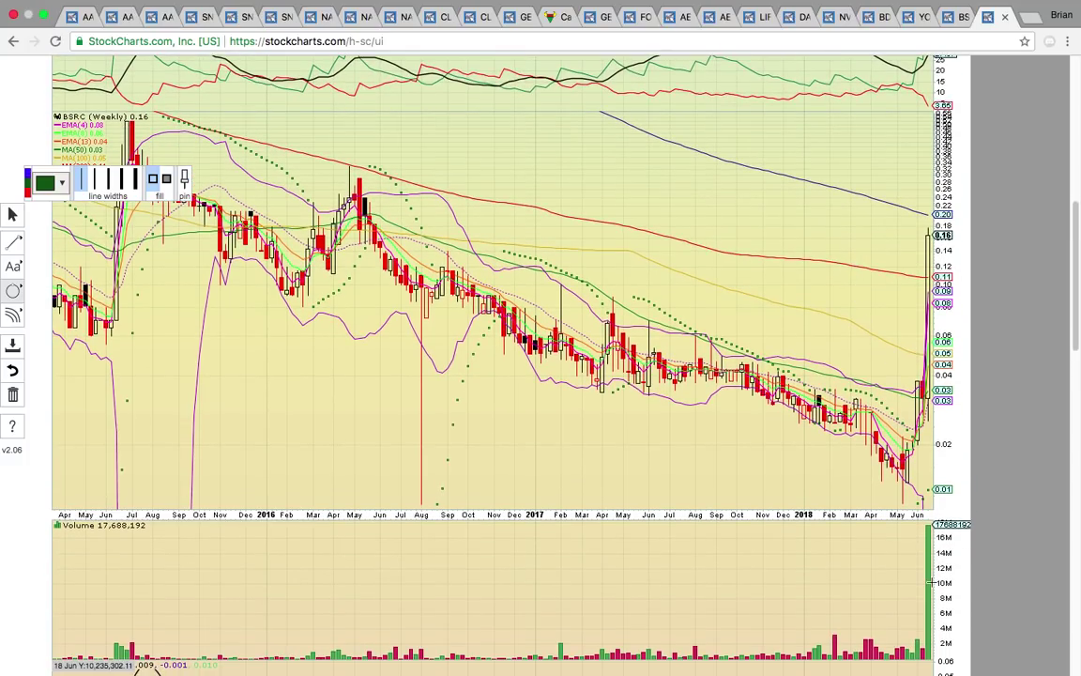
pyautogui.moveTo(939, 662); pyautogui.dragTo(909, 546)
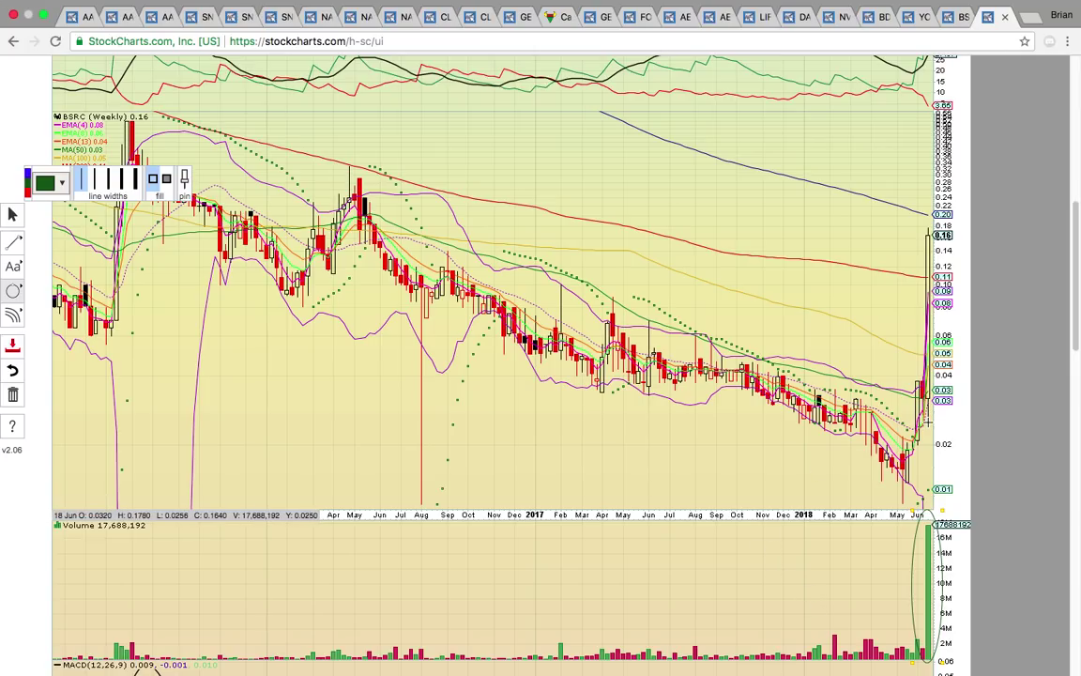
pyautogui.moveTo(924, 440); pyautogui.dragTo(908, 368)
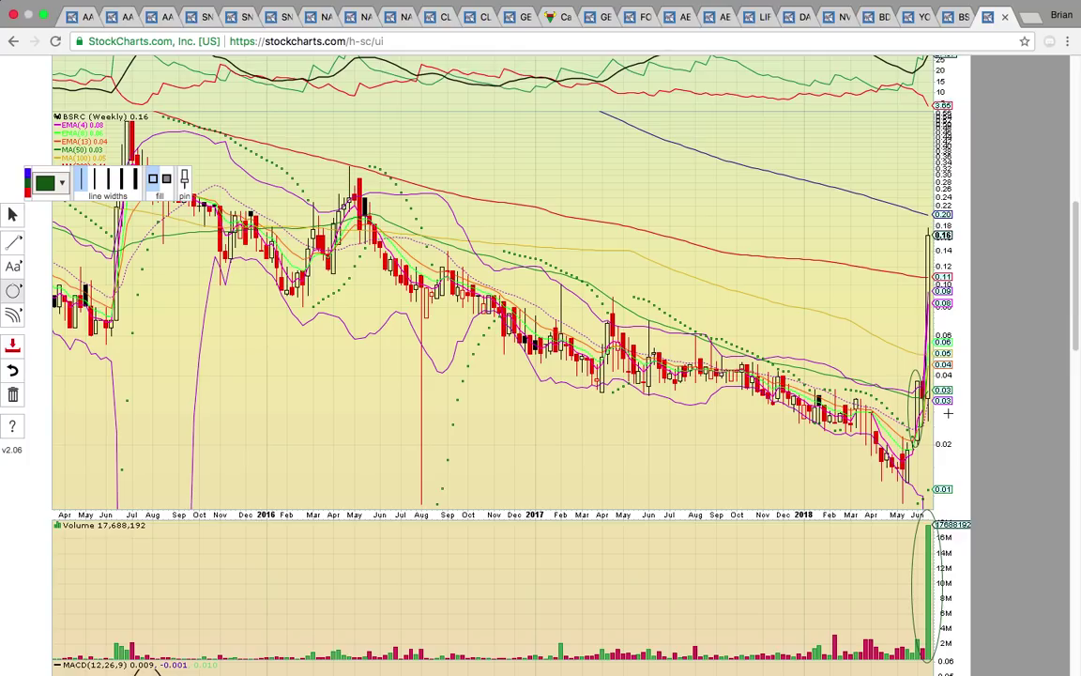
# - Circle weekly BSRC's spring 2016 candle cluster and spike tip, its mid-2015 high, and the 0.05, 0.11 and 0.20 axis levels
pyautogui.moveTo(333, 185); pyautogui.dragTo(371, 222)
pyautogui.moveTo(959, 363); pyautogui.dragTo(915, 347)
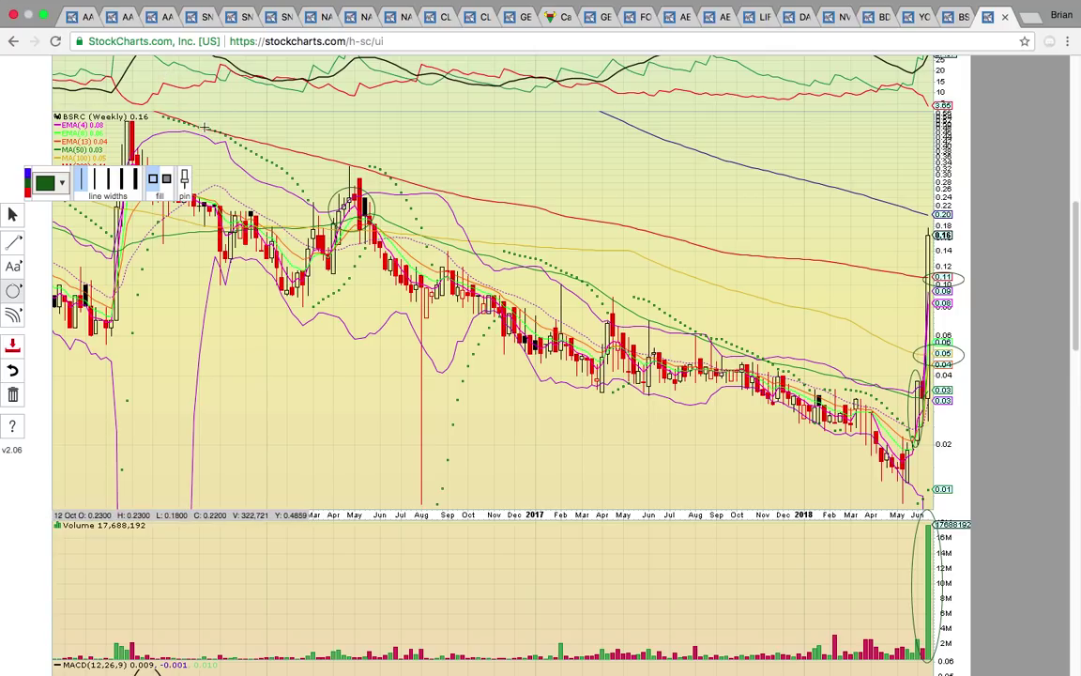
pyautogui.moveTo(361, 173)
pyautogui.mouseDown()
pyautogui.moveTo(319, 150)
pyautogui.moveTo(332, 158)
pyautogui.mouseUp()
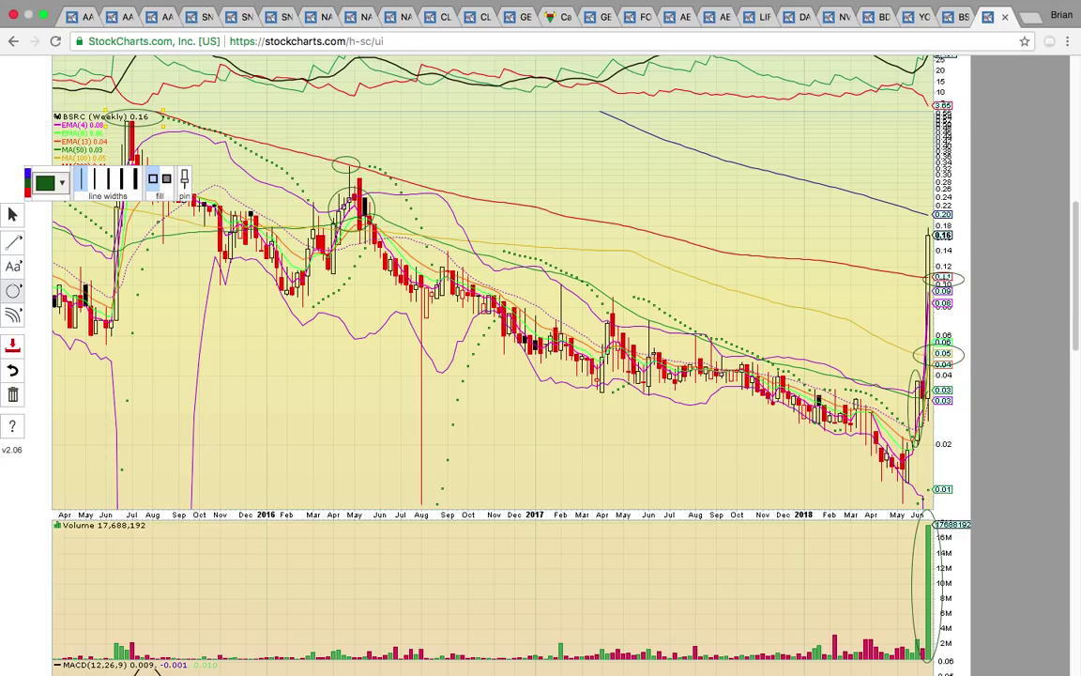
pyautogui.moveTo(957, 224); pyautogui.dragTo(914, 204)
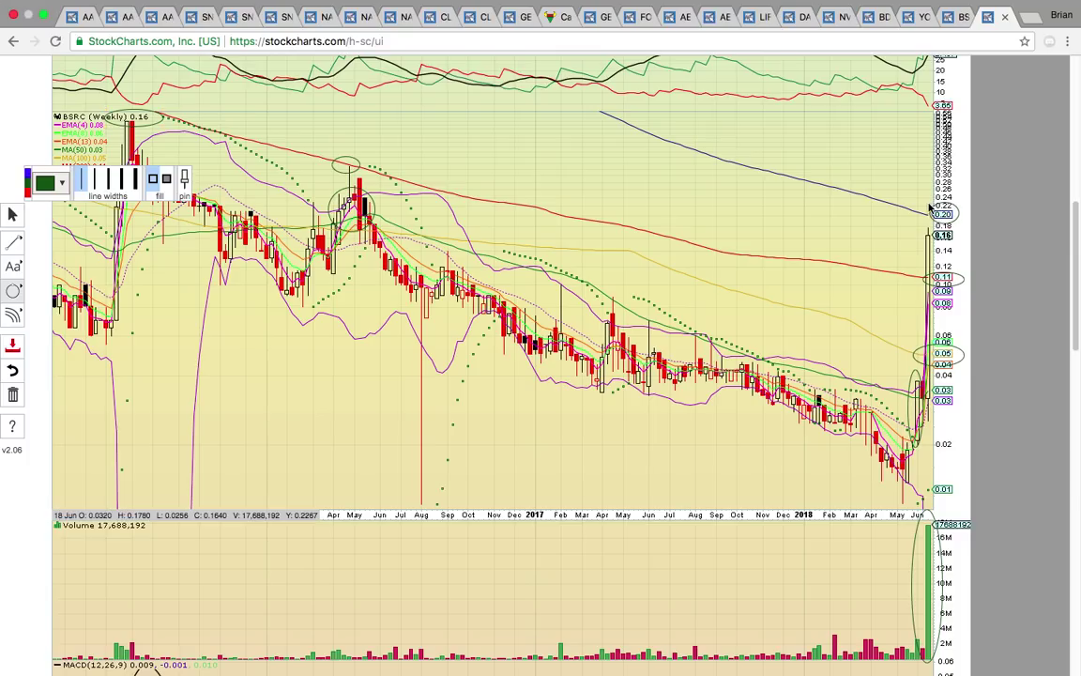